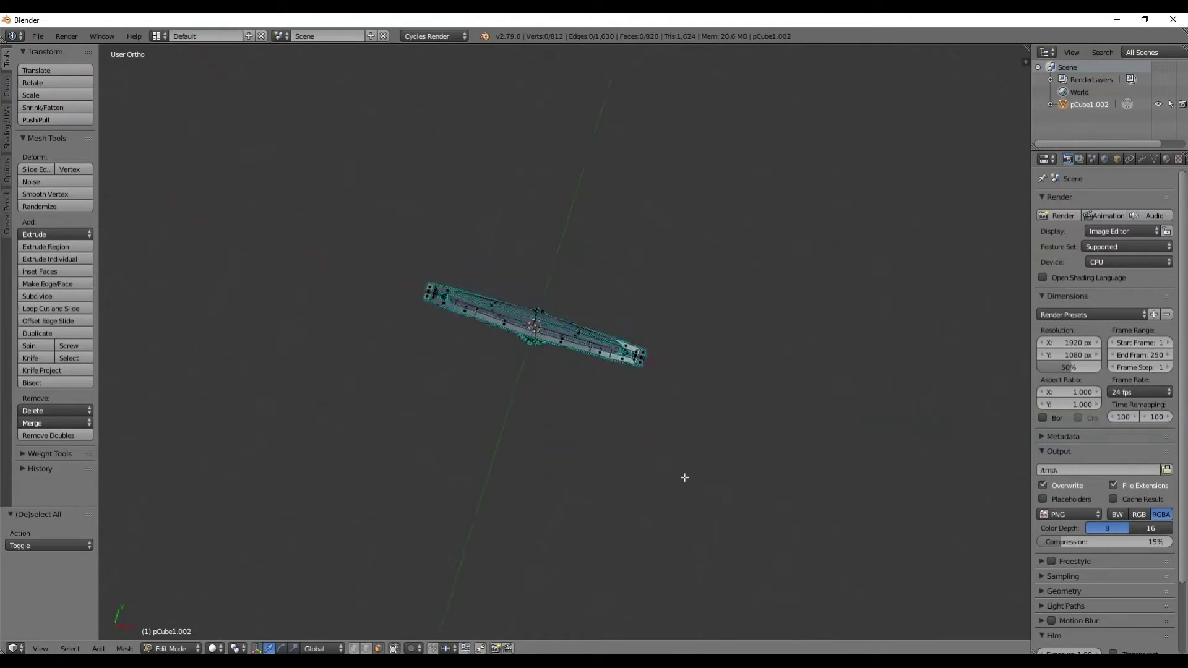
Step: Examine the sword mesh from several angles and align the view to front orthographic
scroll(626, 332, down, 2)
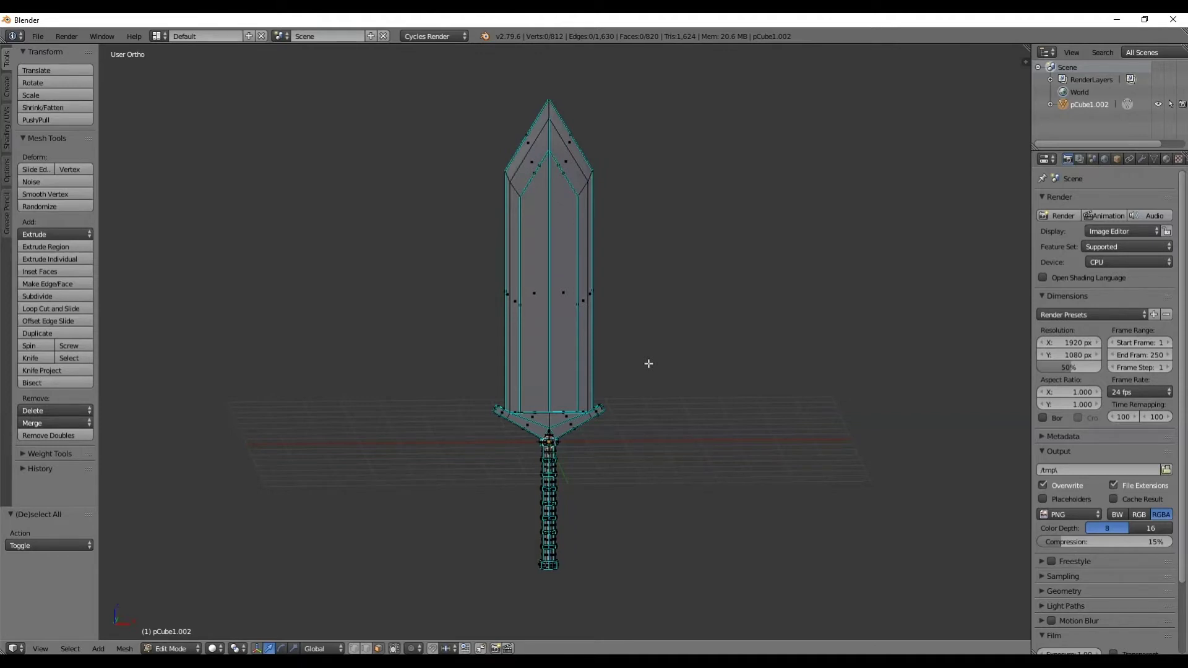
scroll(588, 299, up, 1)
middle_drag(585, 316, 563, 294)
scroll(548, 270, down, 1)
middle_drag(545, 238, 542, 273)
scroll(544, 282, up, 2)
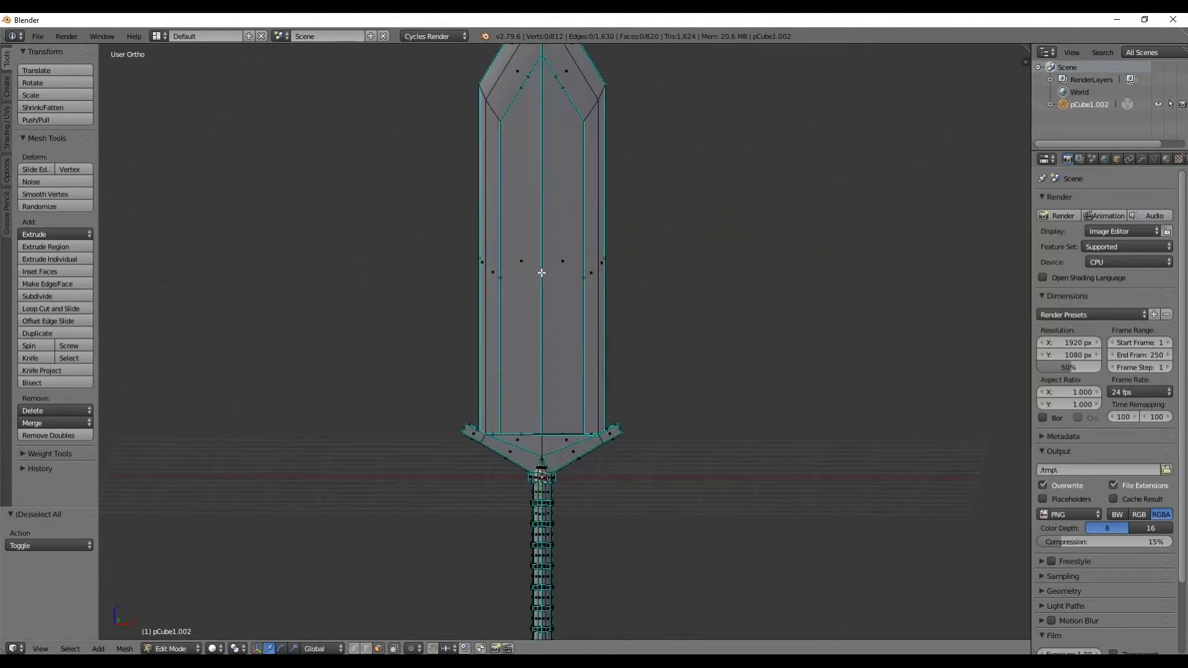
key(KP_5)
key(KP_5)
middle_drag(542, 273, 593, 277)
key(KP_1)
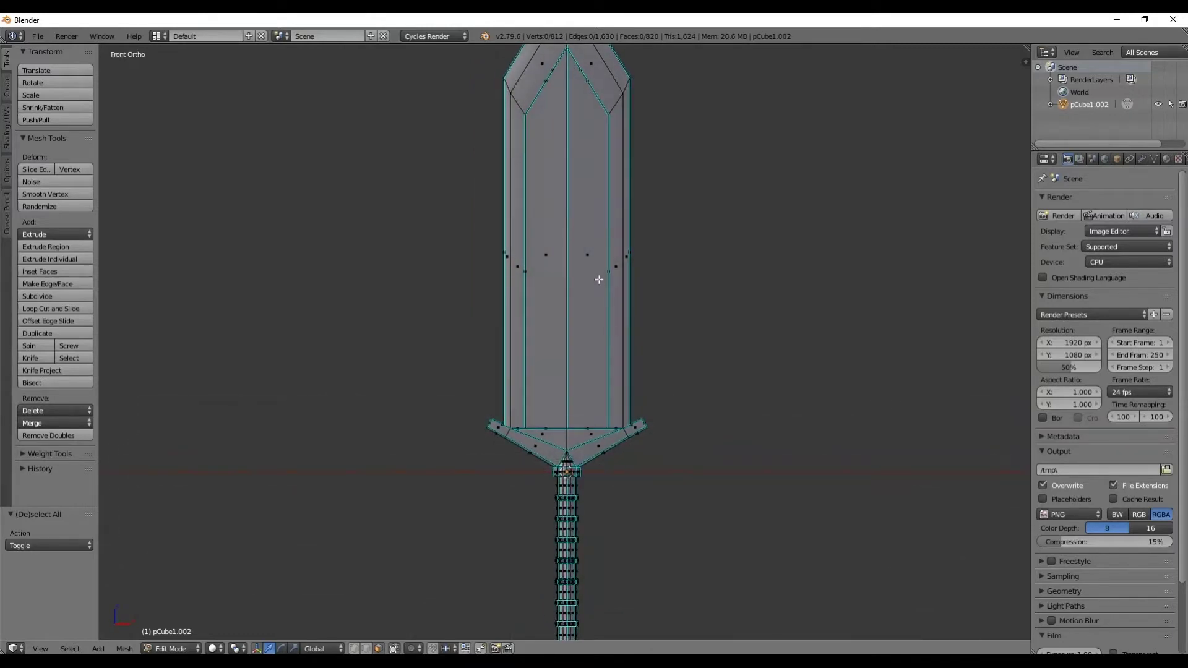
Step: Compare the whole sword in perspective and orthographic projection, ending in the front orthographic view
scroll(599, 279, down, 3)
key(KP_5)
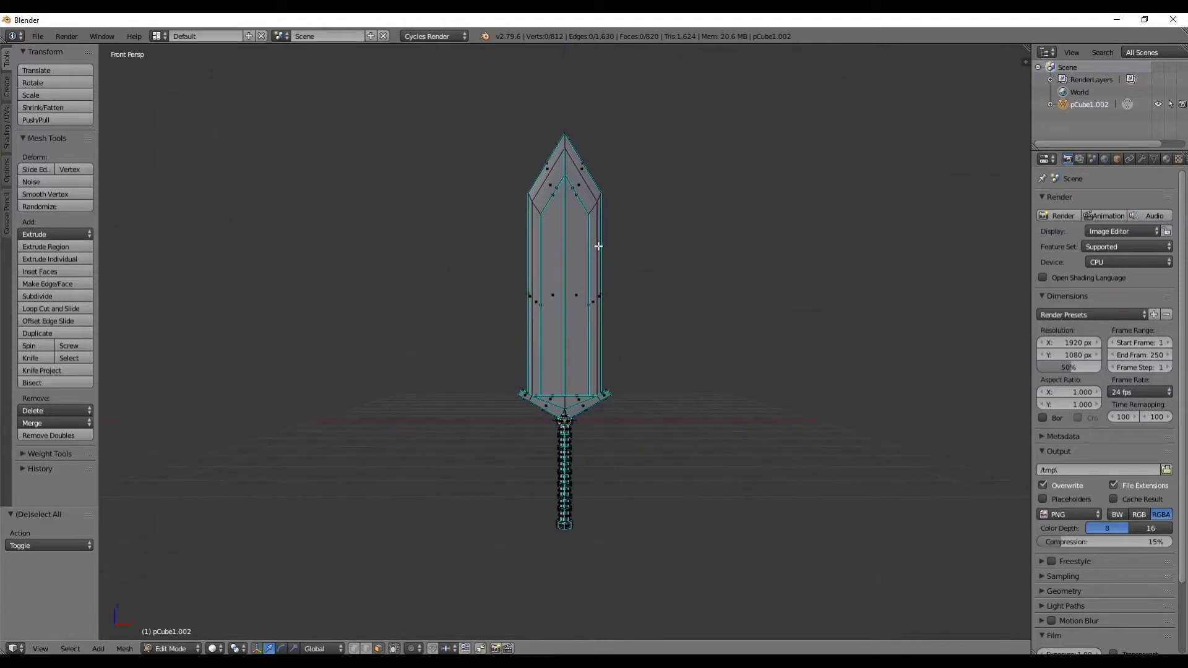
middle_drag(706, 246, 673, 287)
key(KP_5)
key(KP_1)
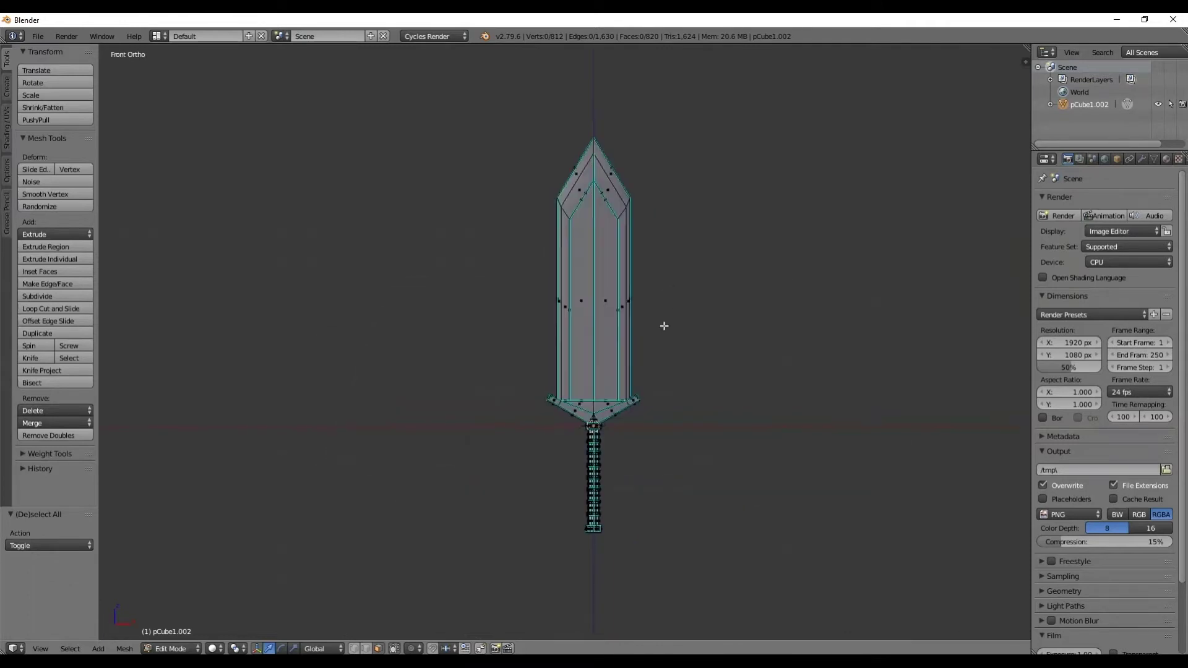
Step: Set the Cycles render device to GPU Compute
scroll(653, 322, up, 2)
shift+middle_drag(640, 335, 559, 352)
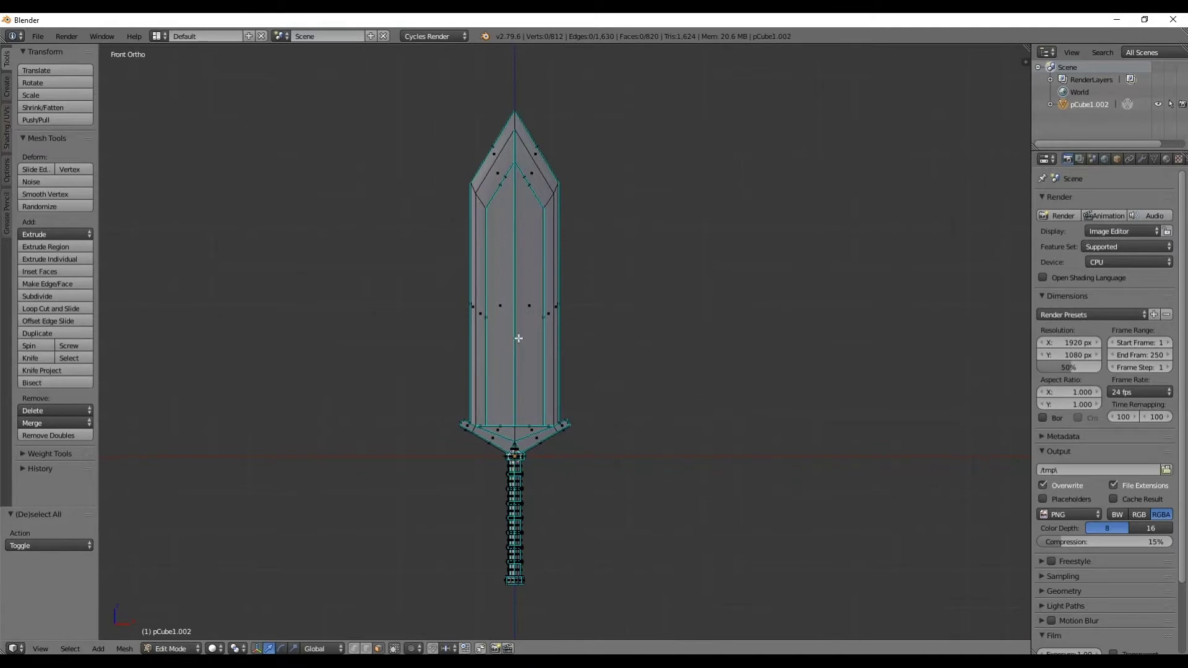
click(1094, 262)
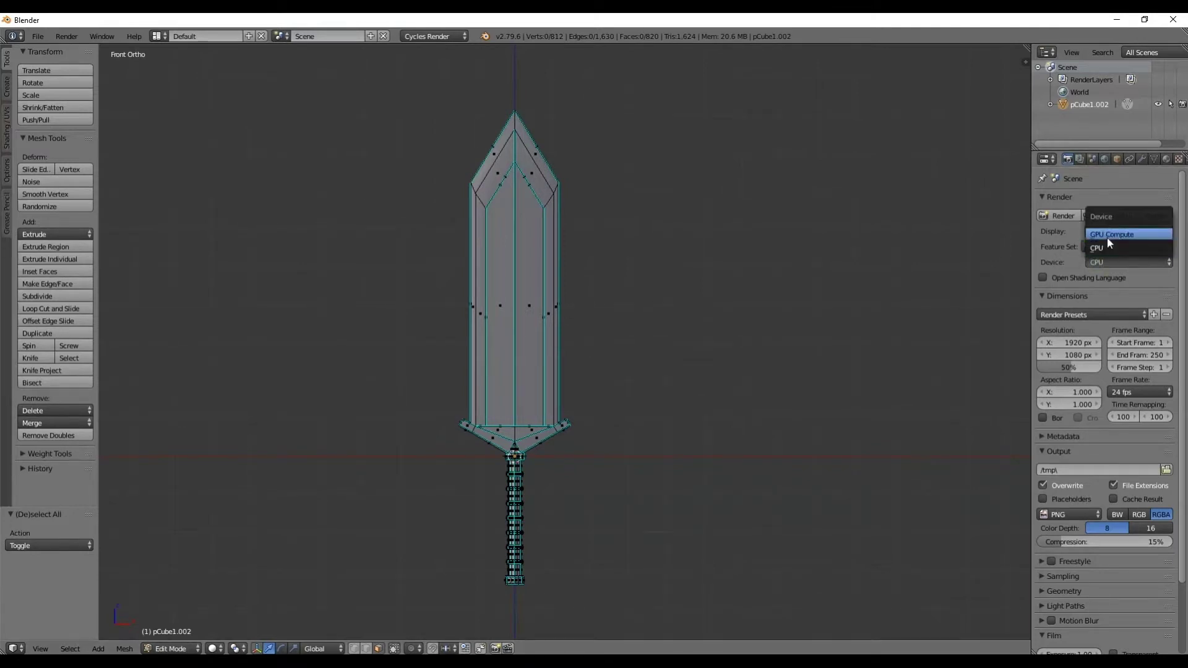
click(1107, 237)
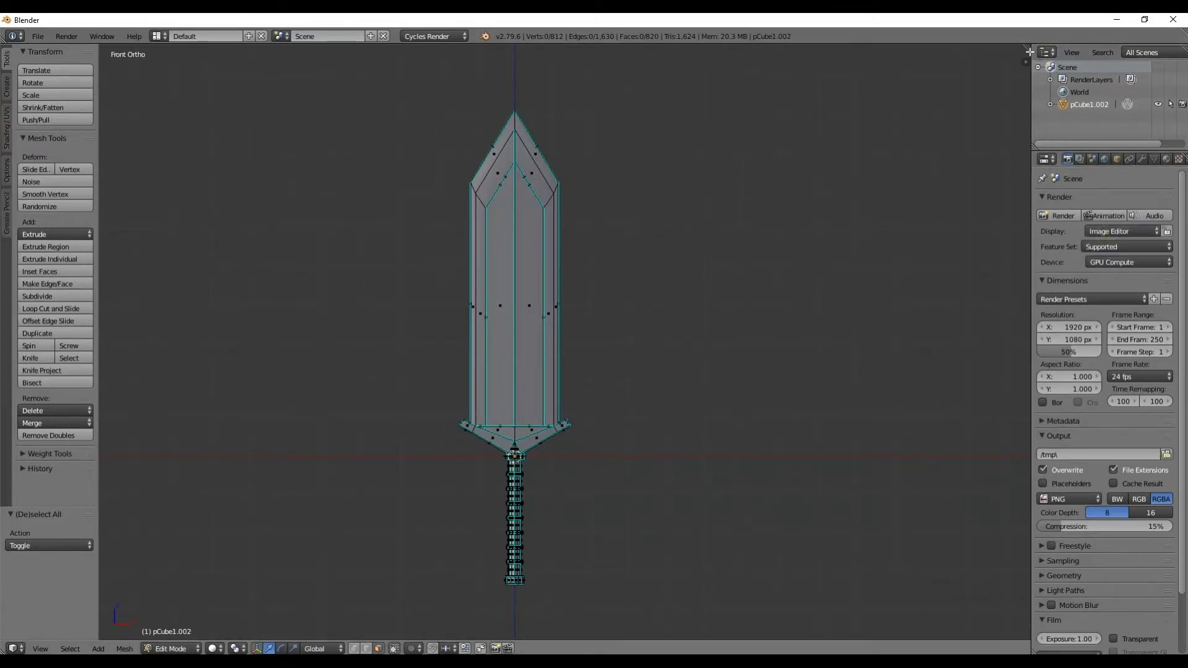
Step: Split the 3D view vertically, turn the new area into a Node Editor and hide its properties sidebar
drag(1029, 50, 717, 76)
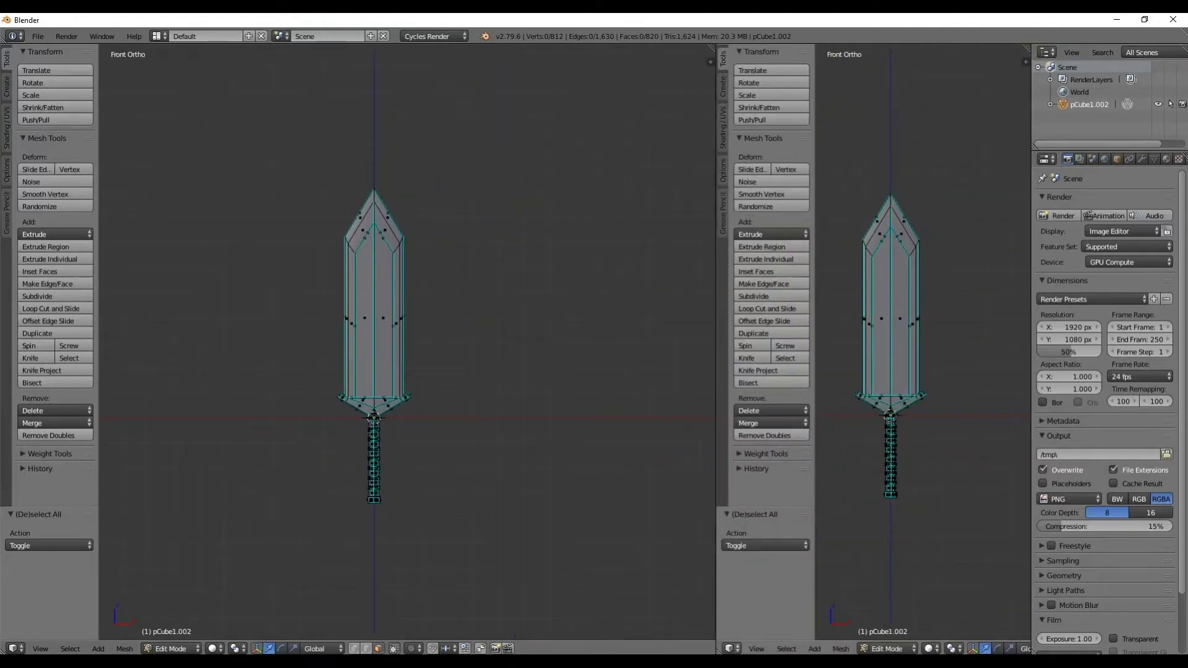
click(732, 649)
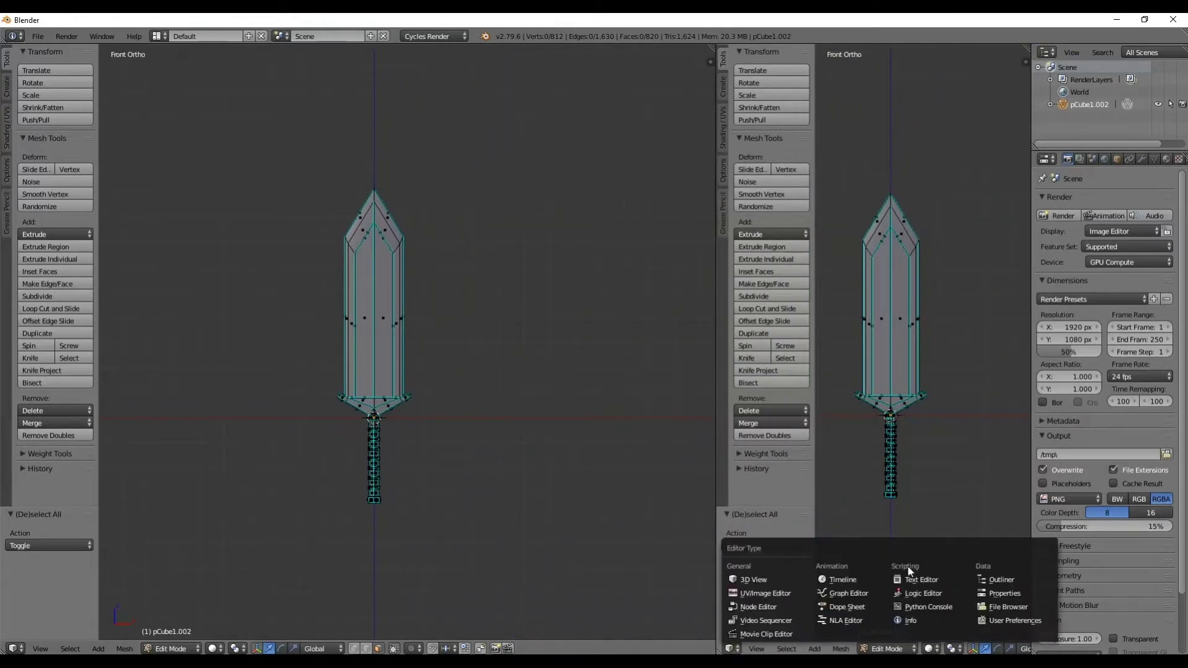
click(758, 607)
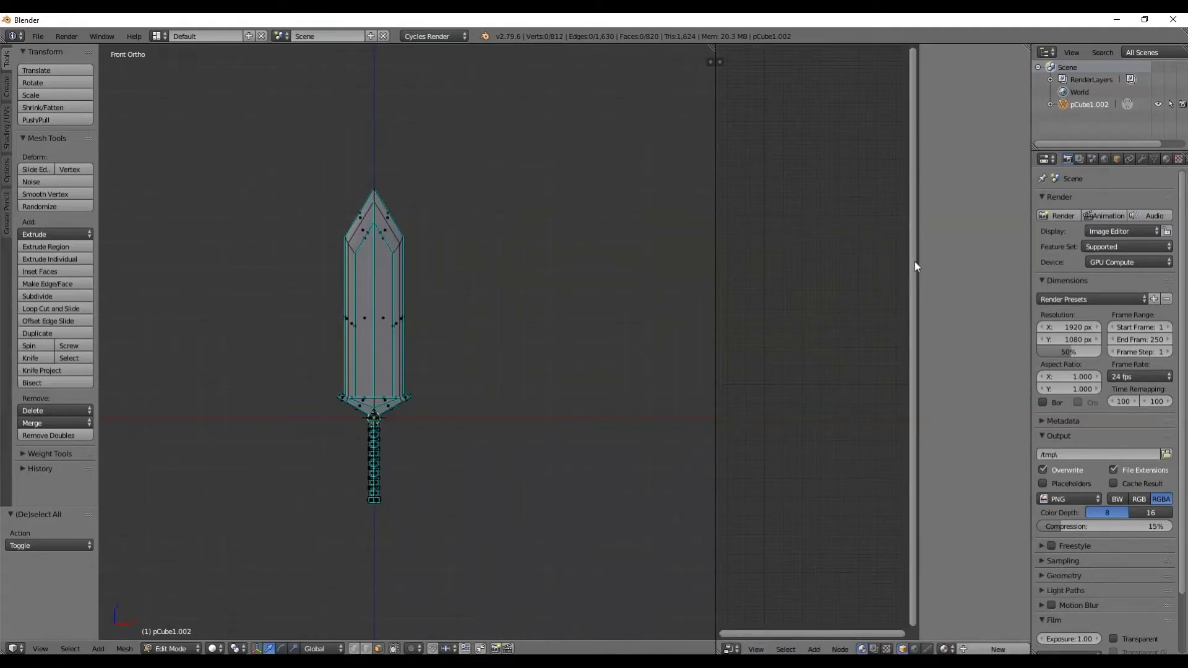
key(n)
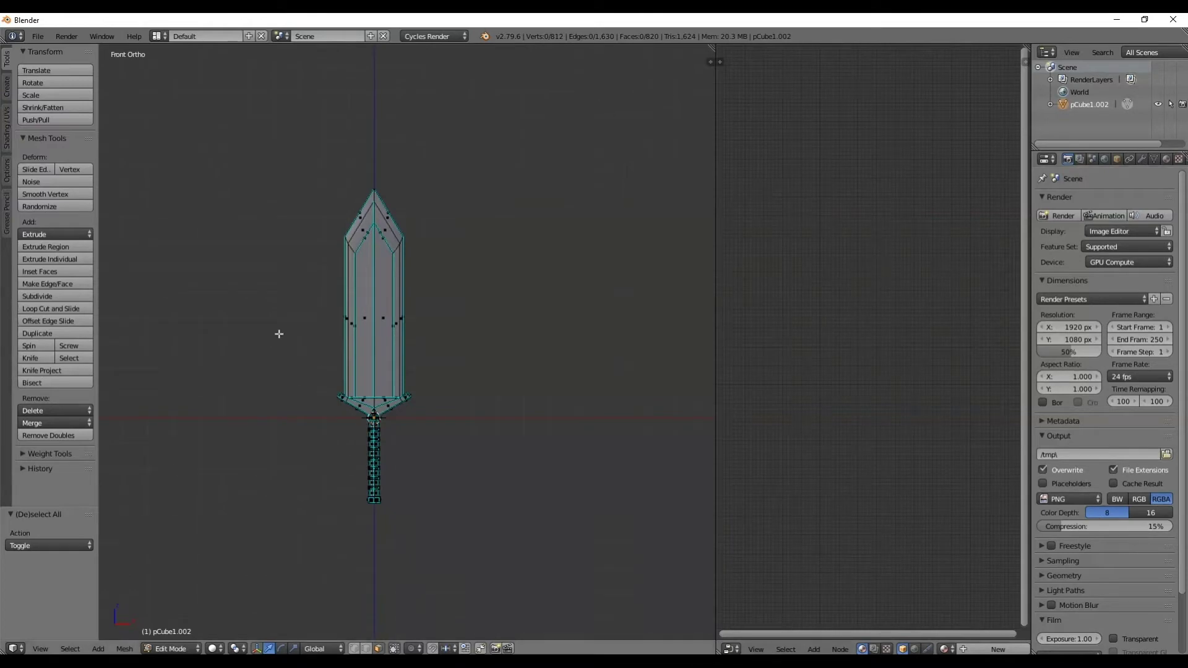
Step: Select the entire sword mesh, create a new material for it and display the material's properties
scroll(930, 650, down, 2)
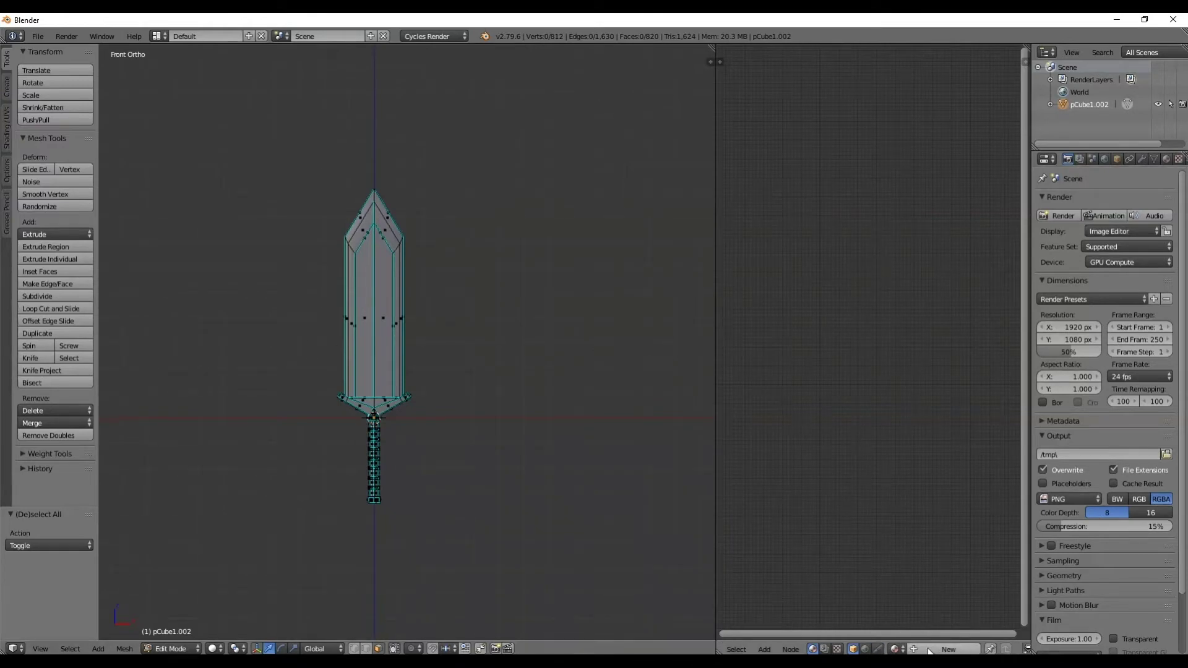
scroll(379, 374, up, 3)
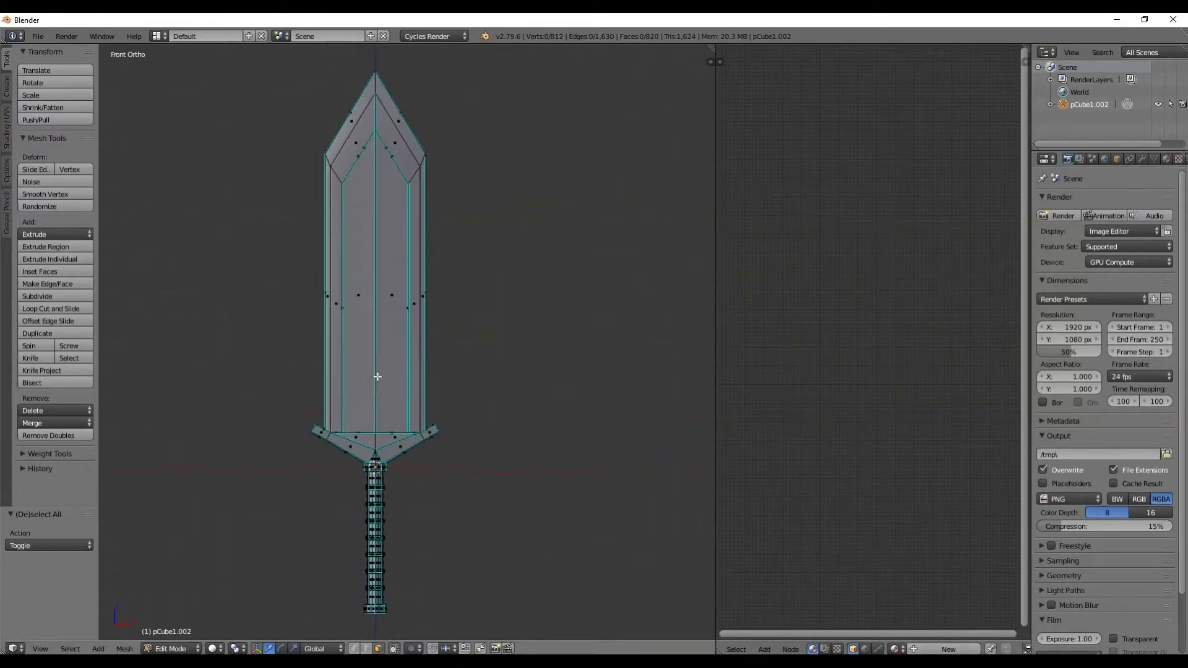
shift+middle_drag(380, 374, 480, 371)
scroll(488, 353, down, 1)
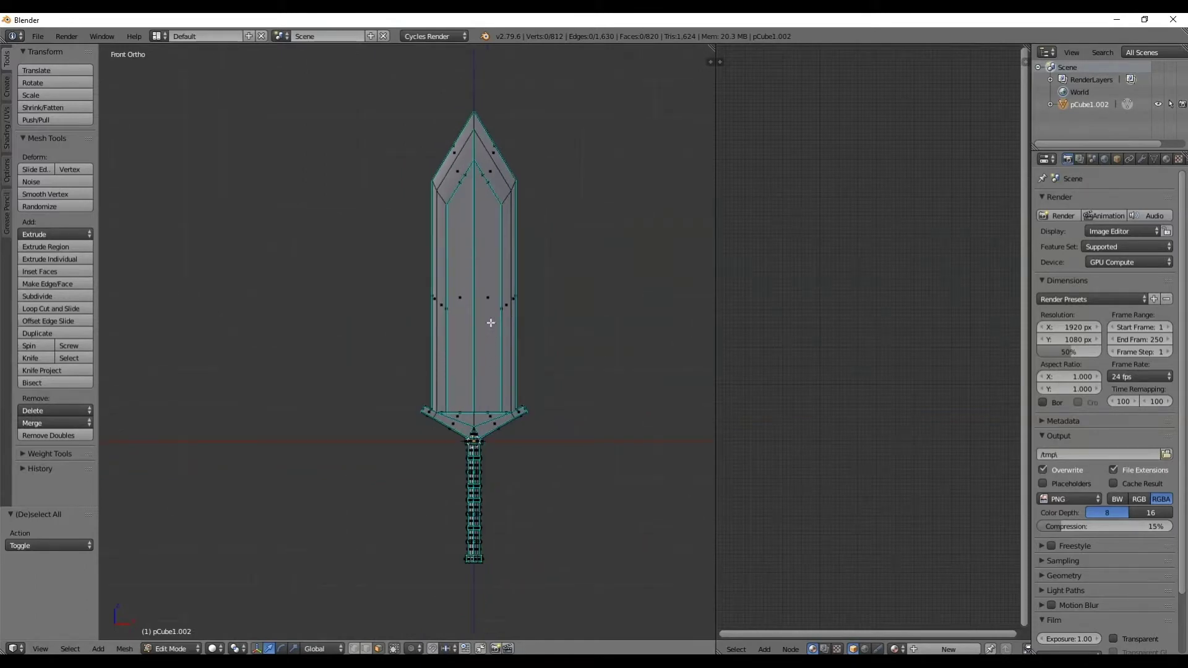
key(a)
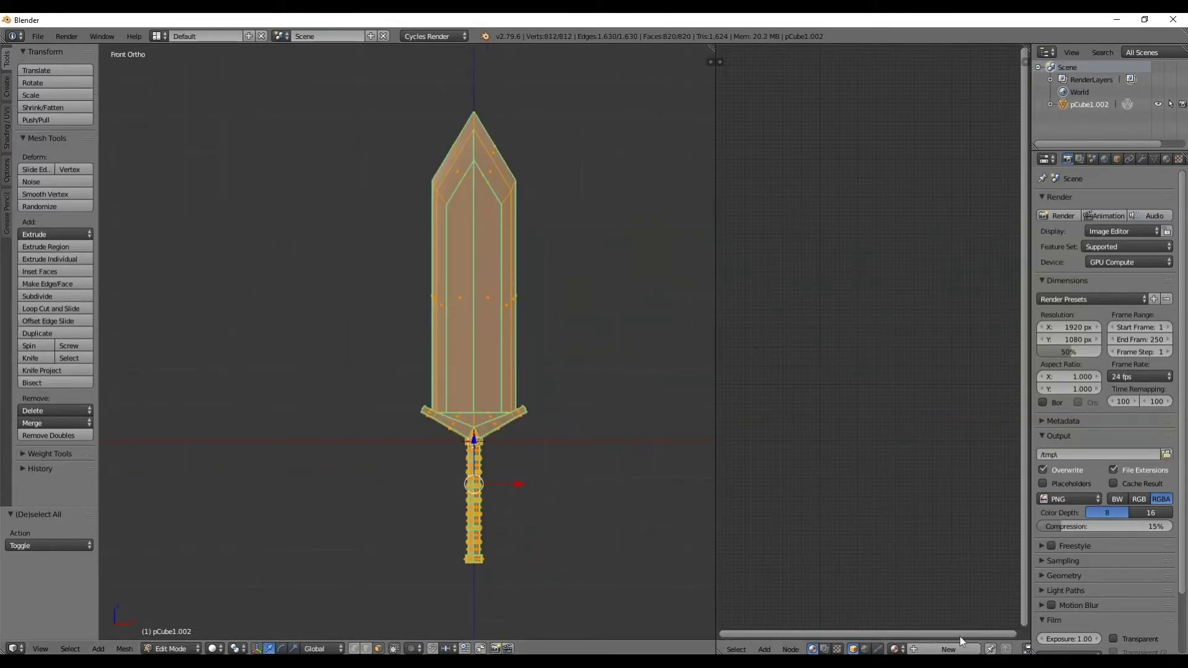
click(950, 648)
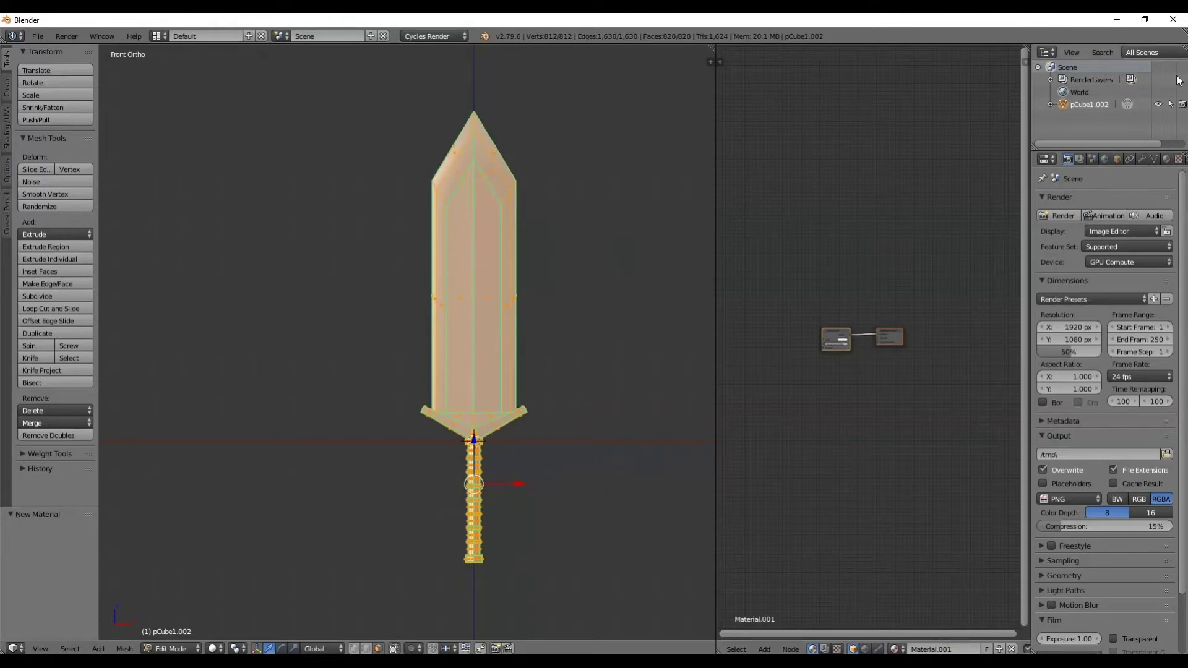
click(1167, 162)
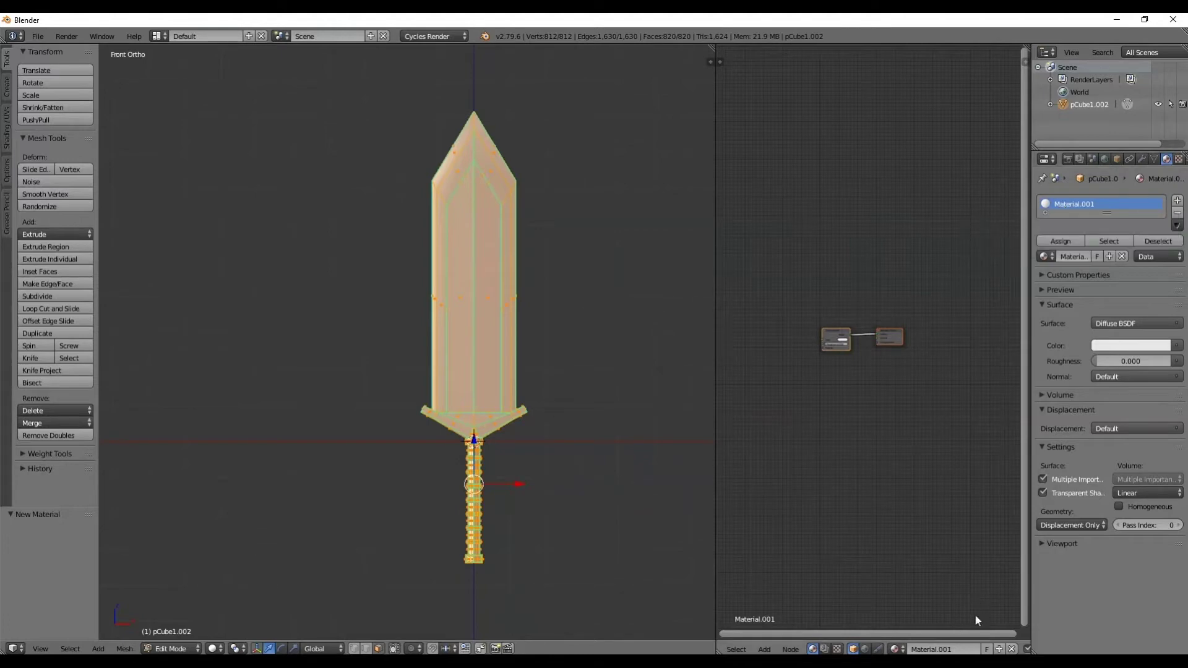
Step: Examine the new material's Diffuse BSDF and Material Output nodes, leaving only the Diffuse BSDF node selected
scroll(931, 650, right, 4)
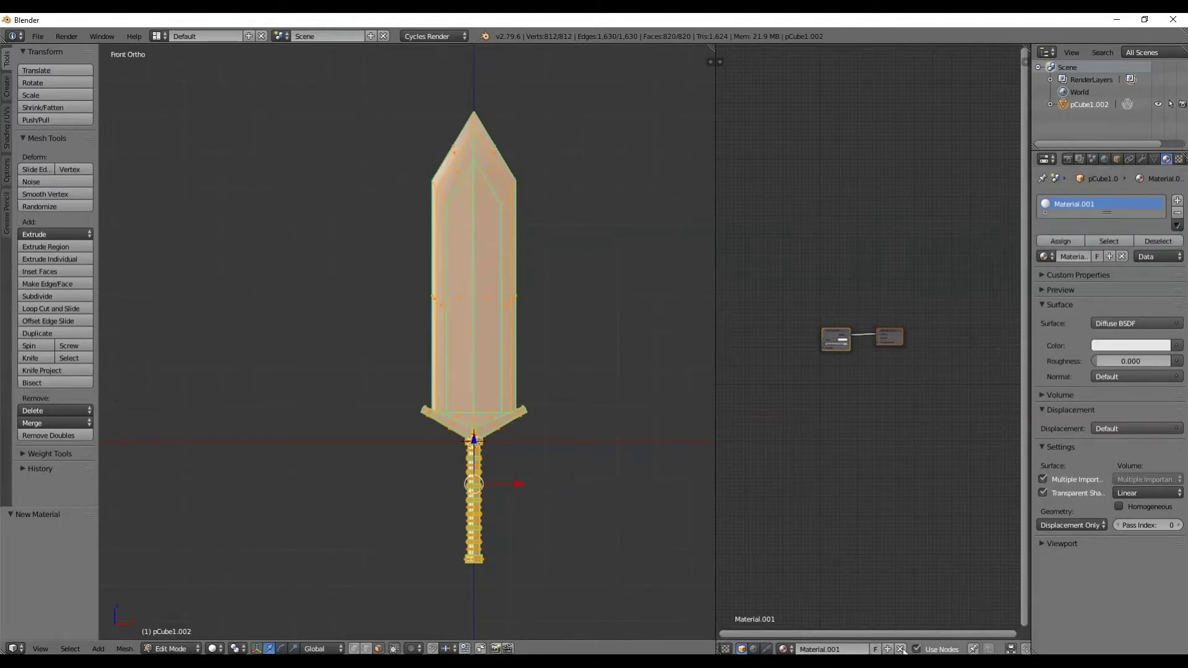
scroll(866, 314, up, 5)
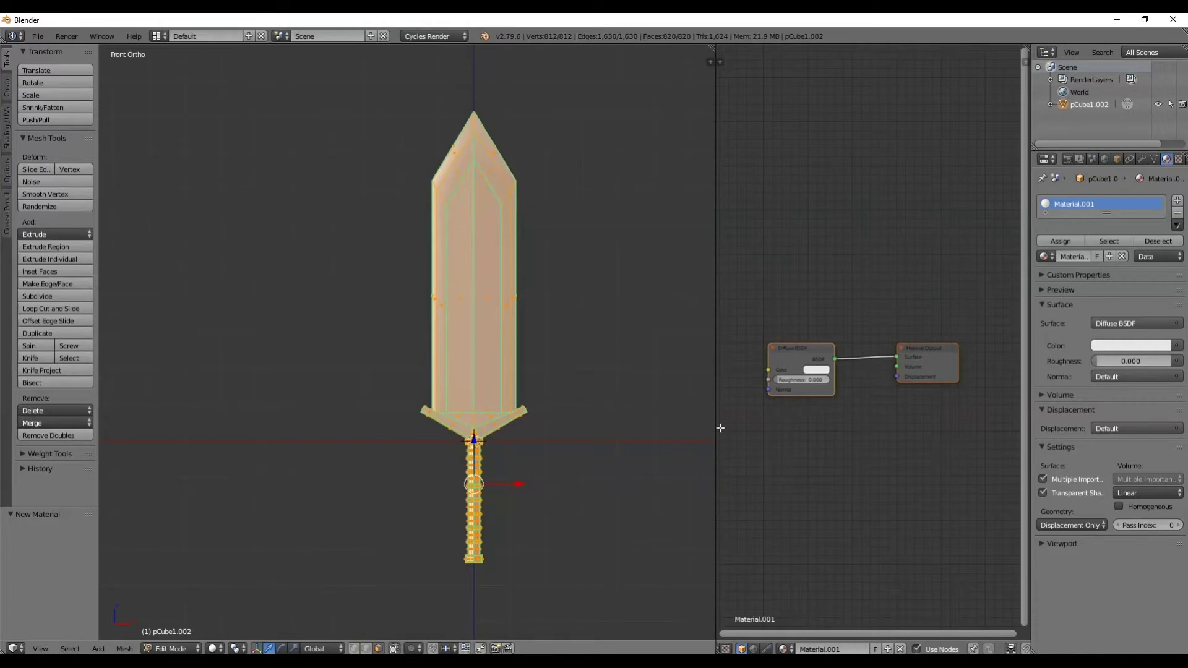
scroll(894, 362, up, 1)
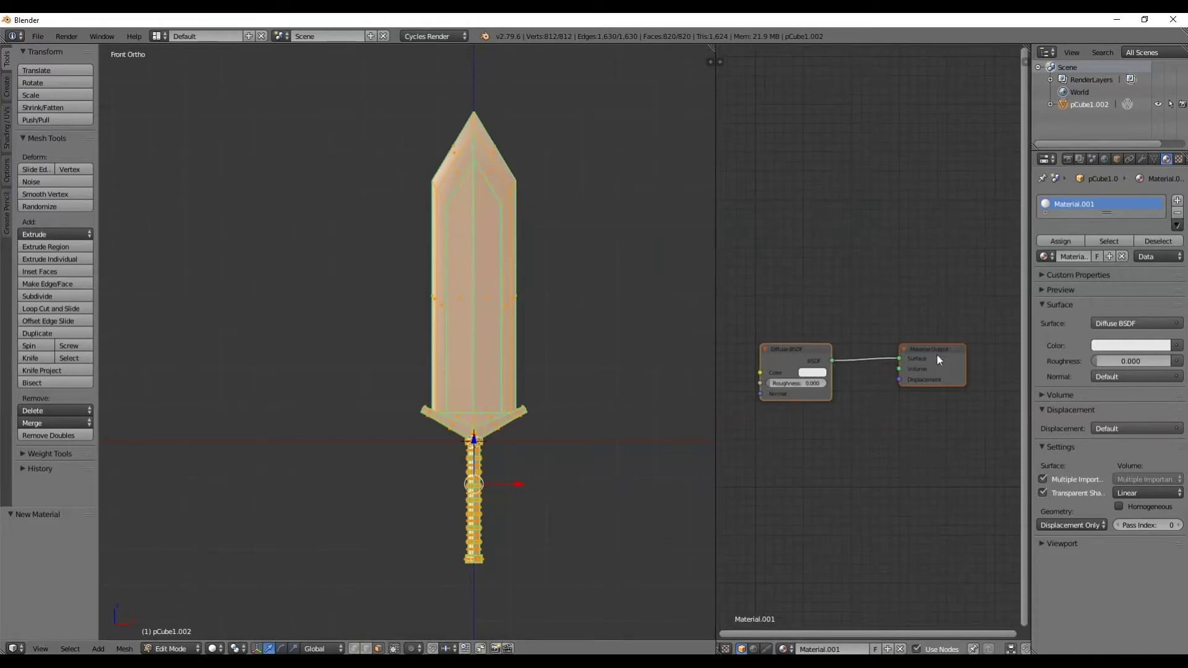
click(774, 350)
middle_drag(806, 349, 833, 353)
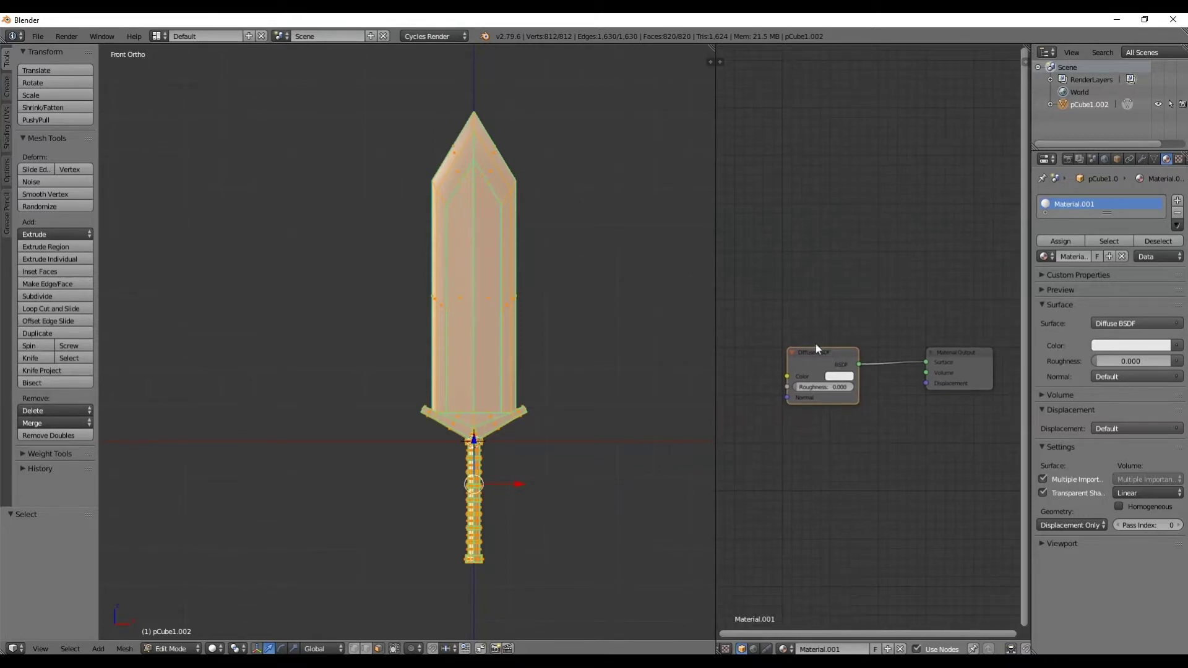
Step: Switch the viewport to Rendered shading and set the Diffuse BSDF color to a strong magenta pink
click(213, 649)
click(246, 568)
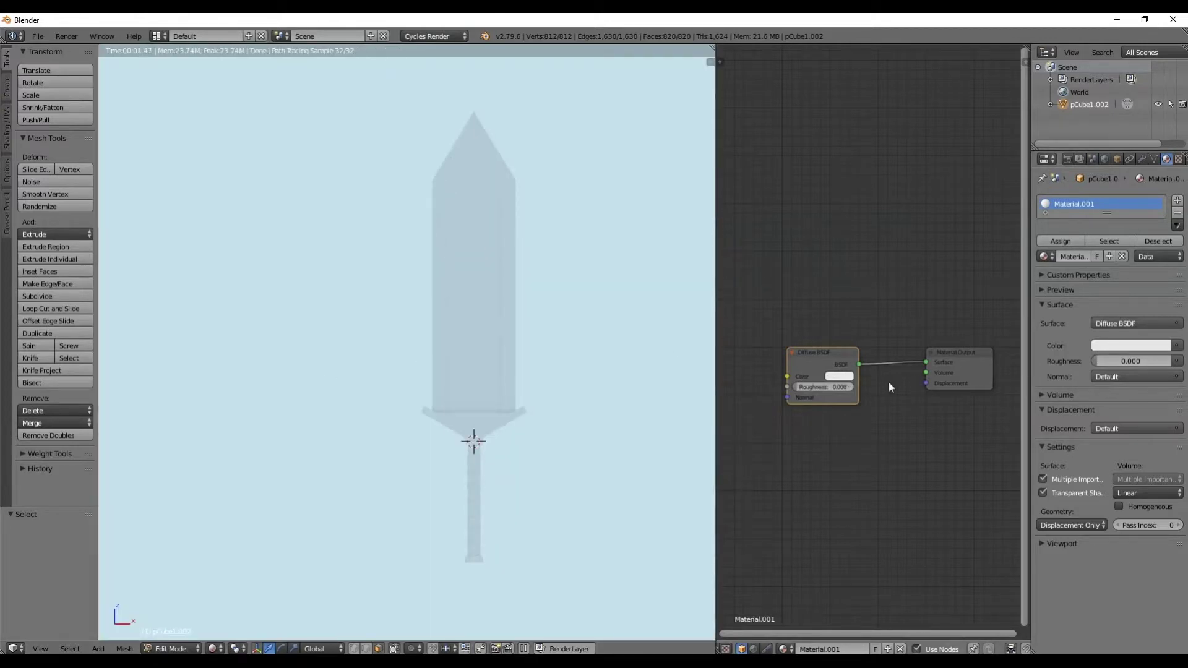
click(839, 376)
click(838, 375)
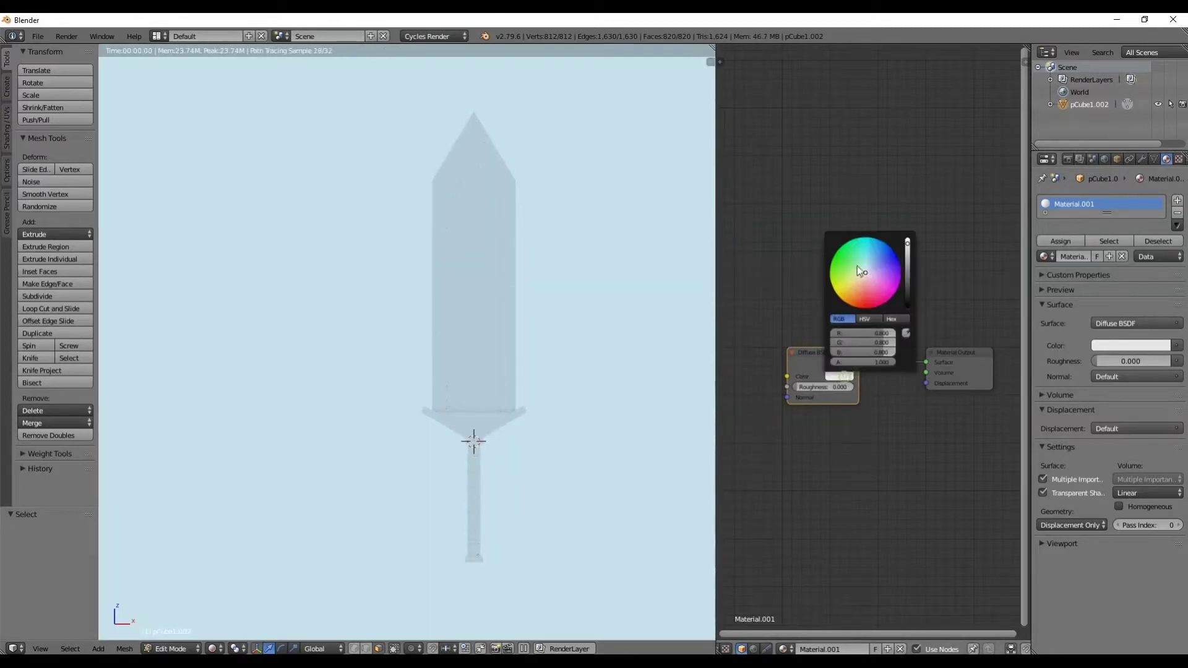
click(866, 296)
mouse_move(865, 308)
mouse_down()
mouse_move(890, 266)
mouse_move(881, 291)
mouse_up()
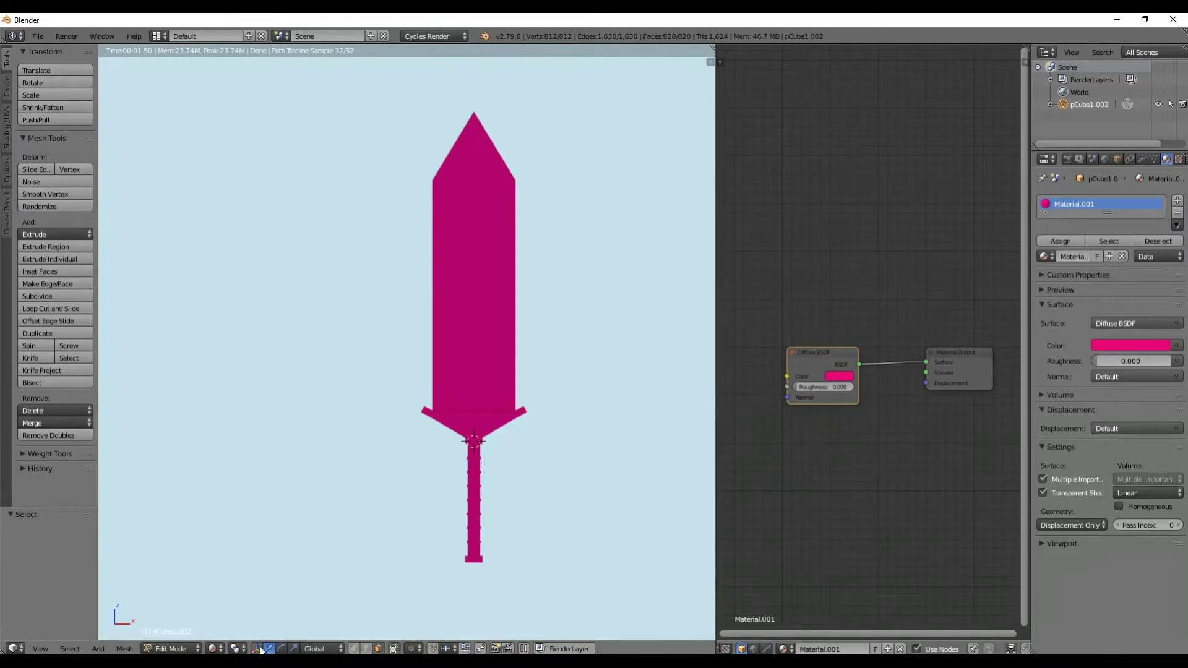
Step: Inspect the rendered blade, guard and handle up close, and return the viewport to Solid shading
scroll(489, 480, up, 4)
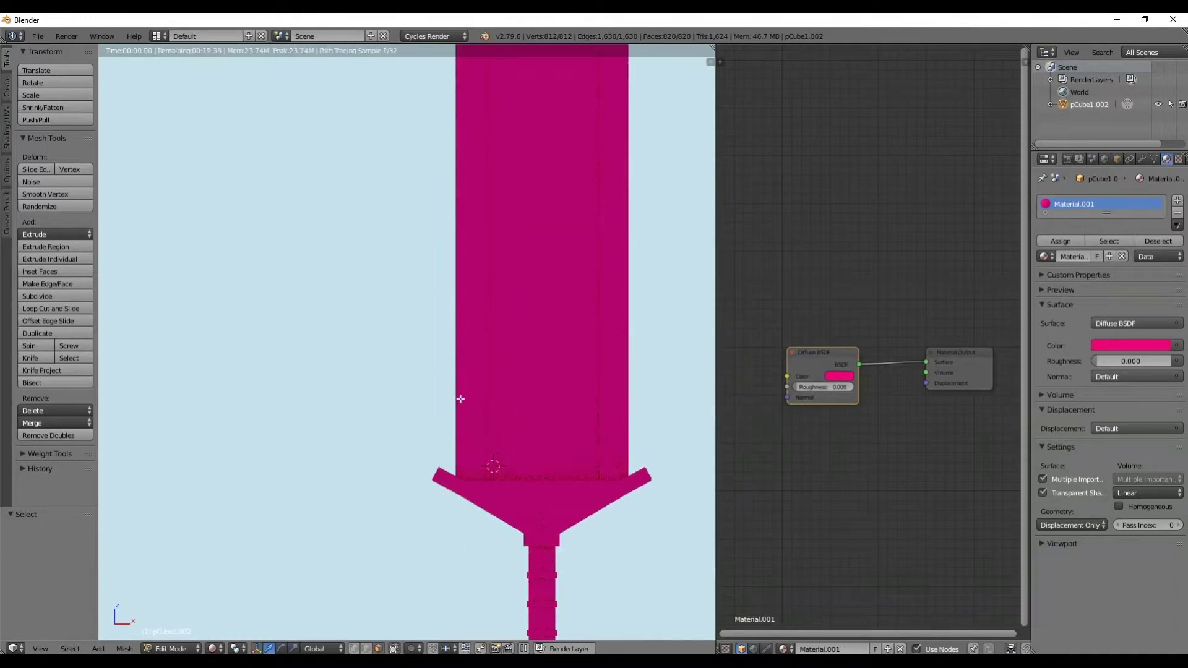
scroll(488, 480, down, 2)
scroll(519, 299, up, 1)
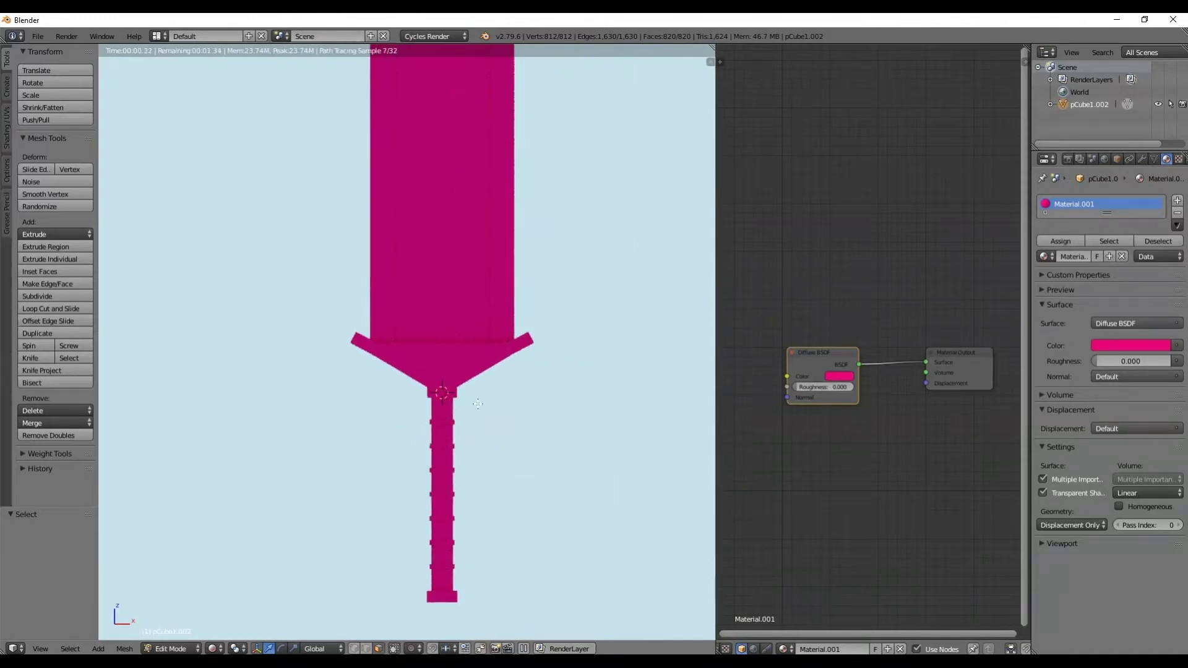
shift+scroll(519, 299, up, 3)
shift+scroll(555, 353, up, 2)
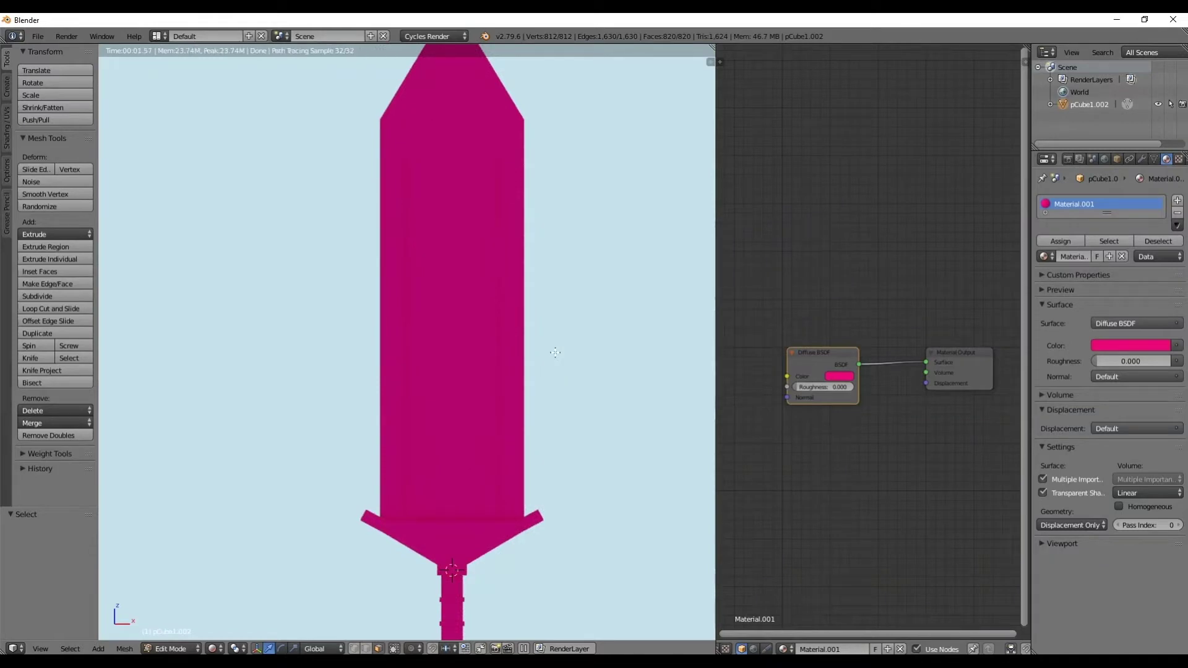
scroll(555, 353, down, 4)
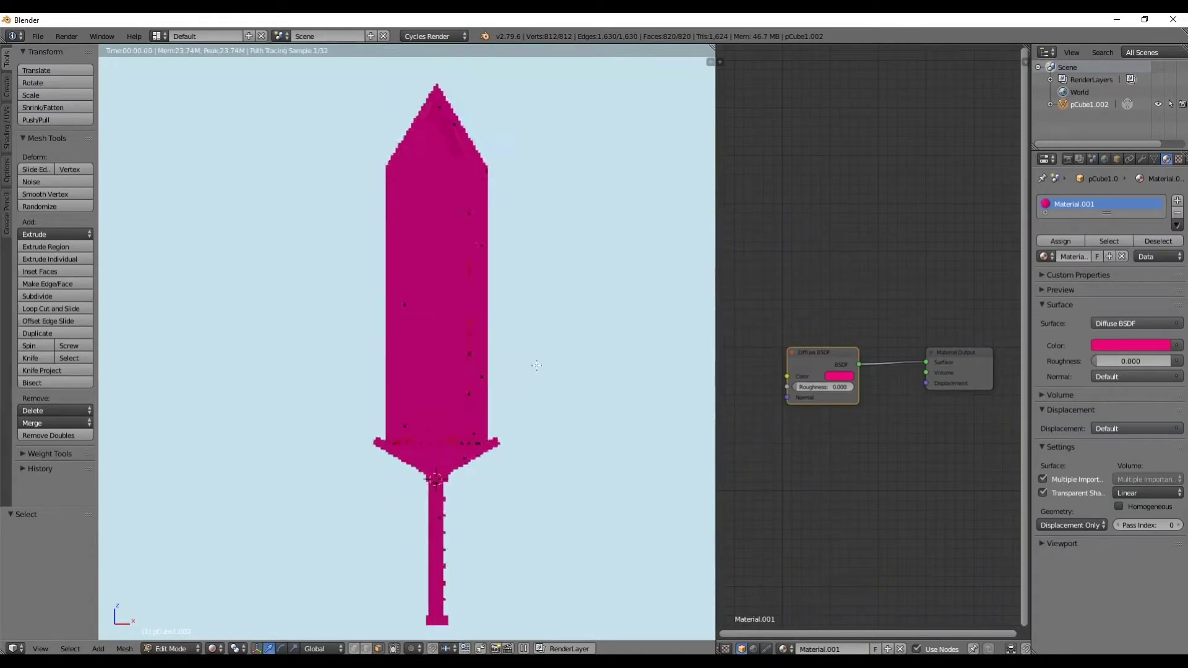
click(212, 648)
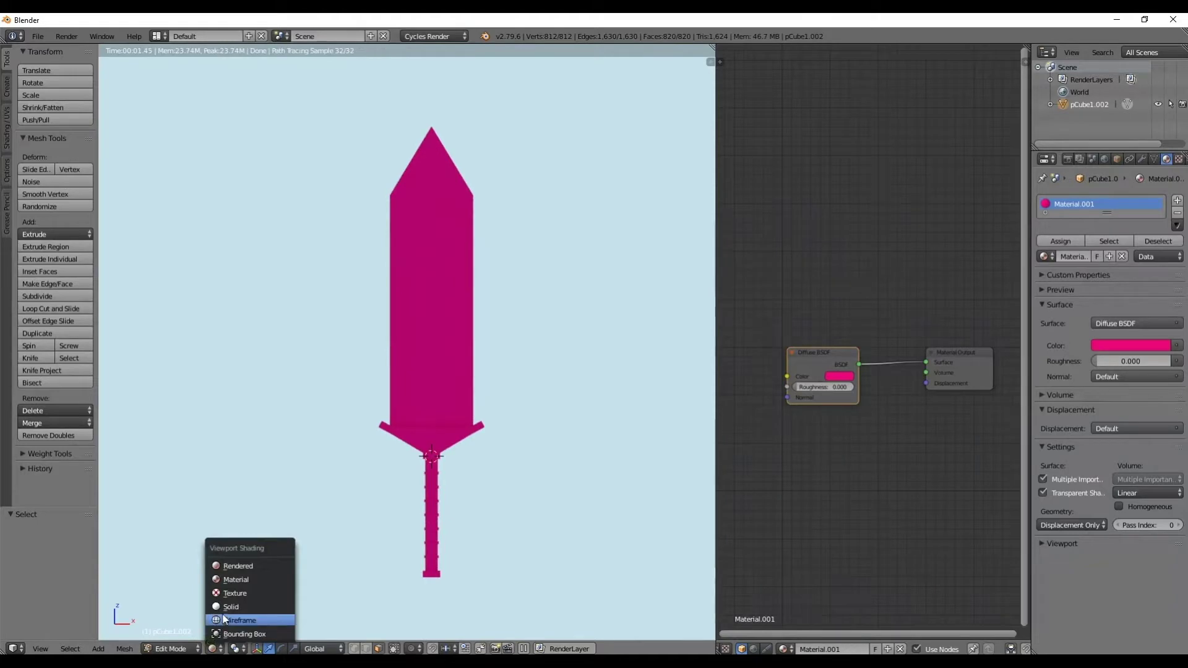
click(224, 607)
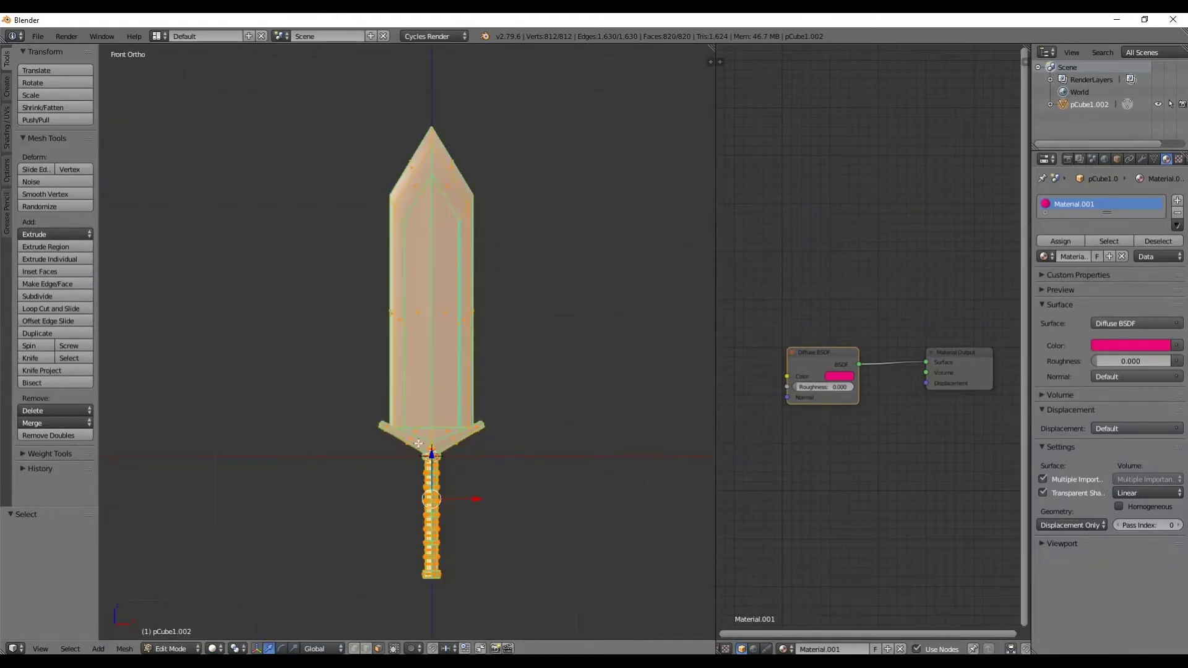
Step: Set the Diffuse BSDF color of the sword's material to a light blue-grey steel tone
scroll(428, 382, up, 1)
shift+middle_drag(450, 488, 461, 453)
click(839, 376)
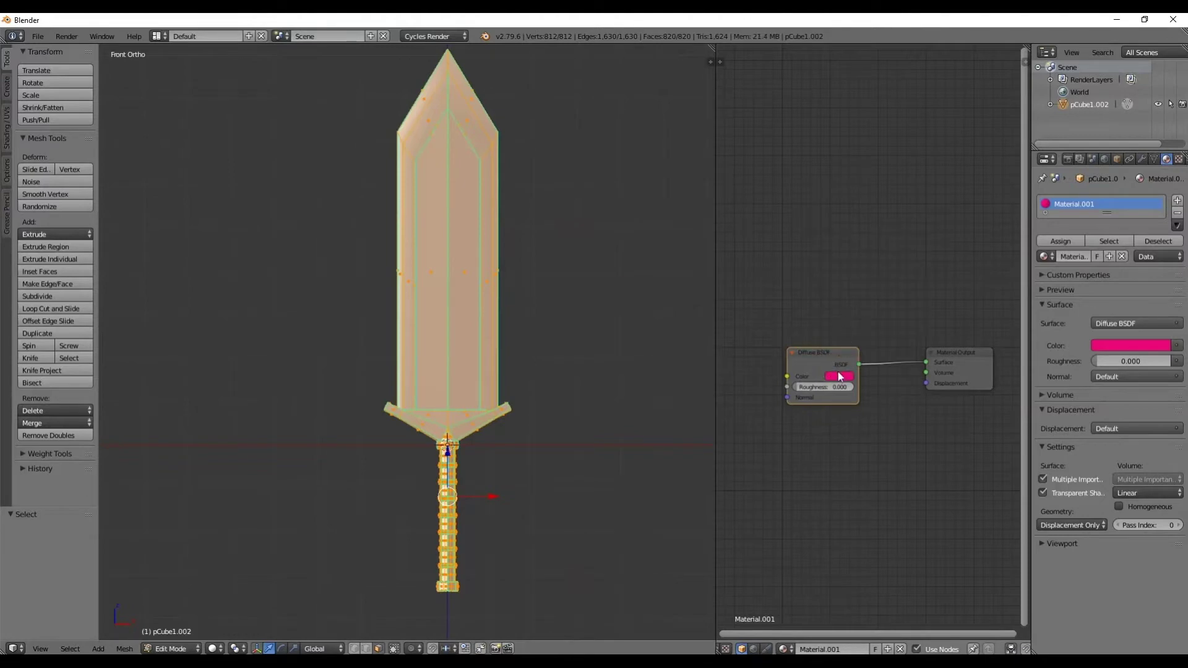
click(839, 376)
click(865, 270)
mouse_move(865, 270)
mouse_down()
mouse_move(907, 267)
mouse_move(907, 257)
mouse_up()
scroll(857, 350, down, 3)
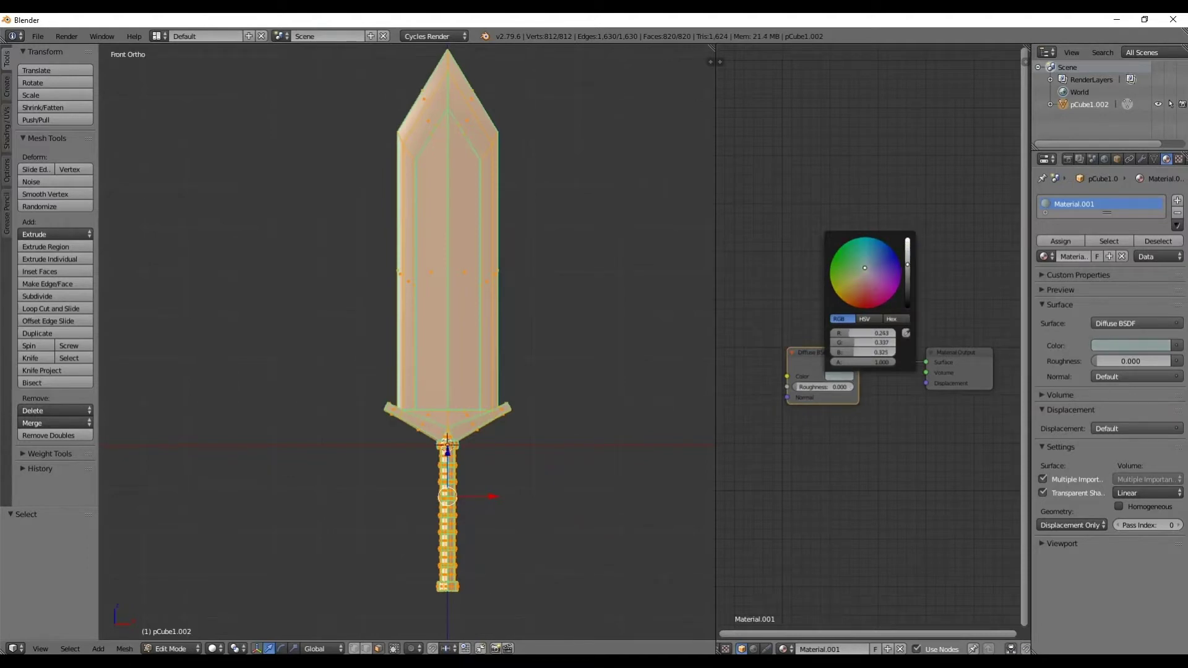
scroll(865, 273, up, 4)
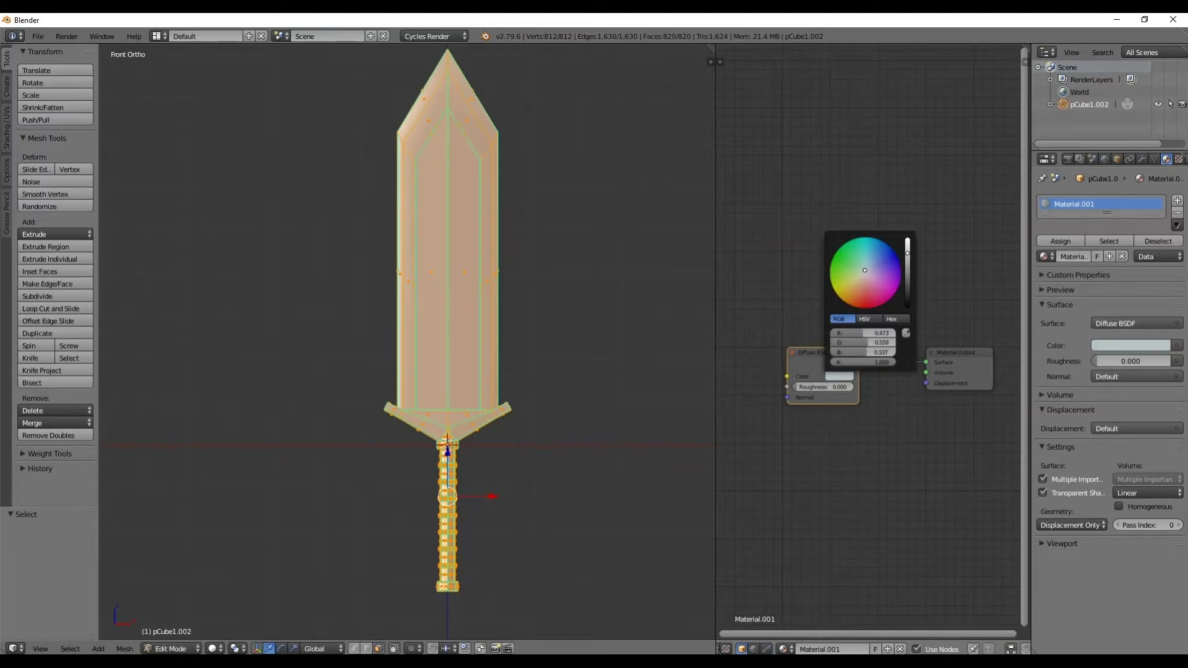
drag(869, 271, 866, 269)
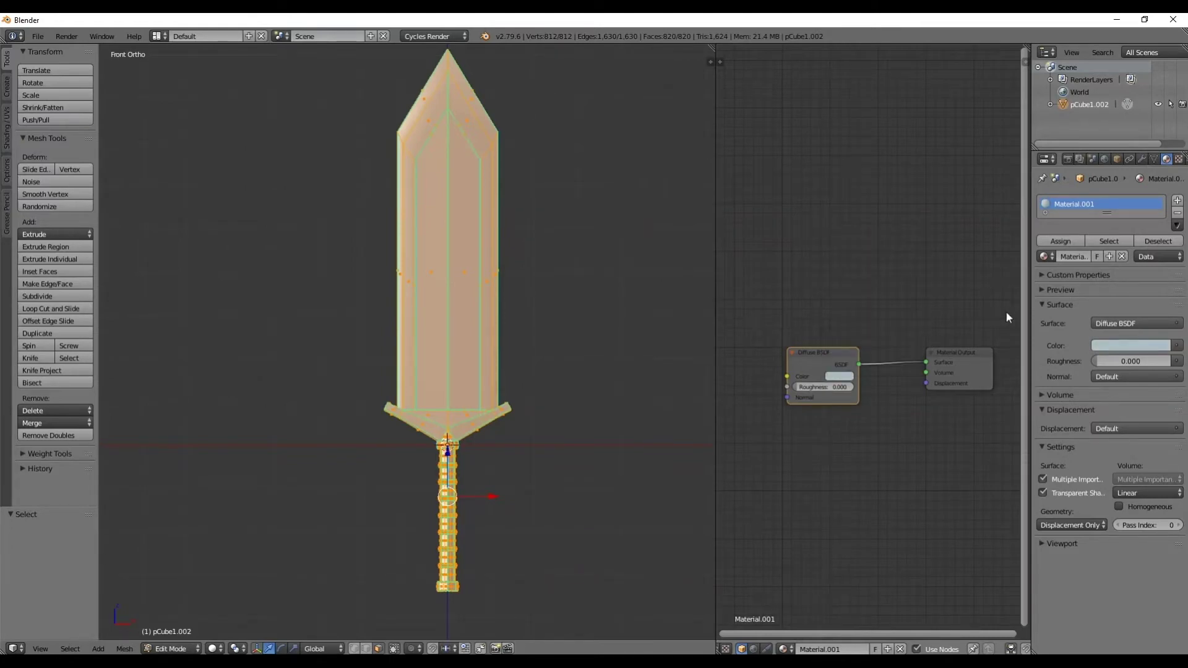
Step: Assign the blue-grey steel material to all faces of the sword mesh
click(1075, 243)
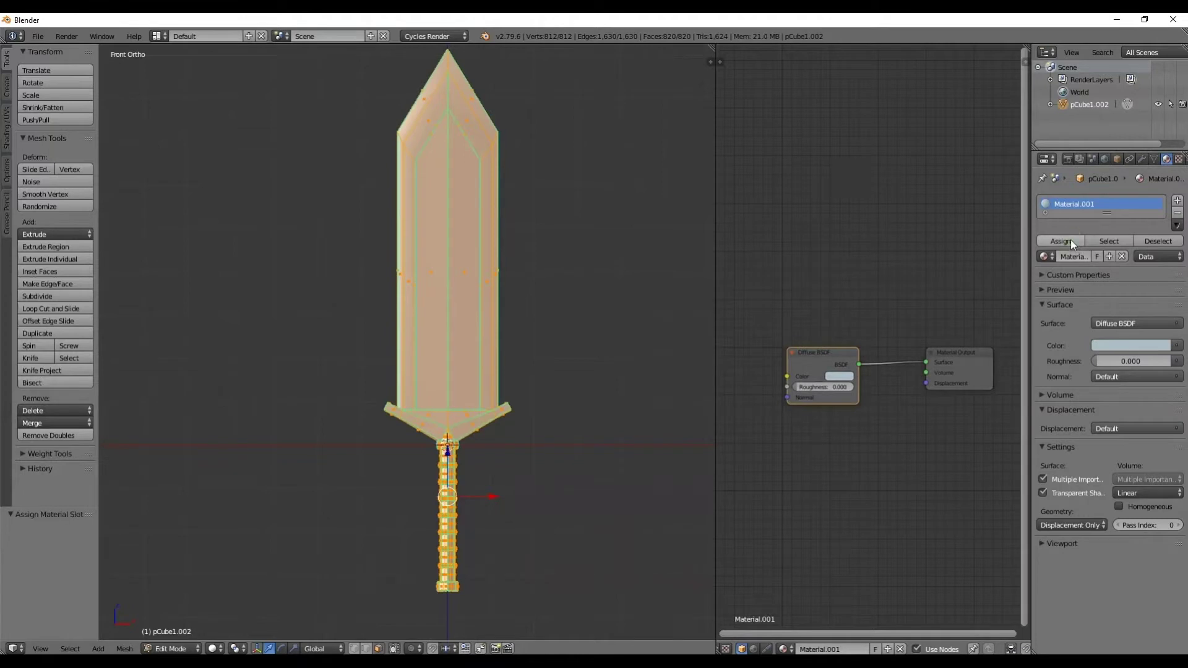
key(a)
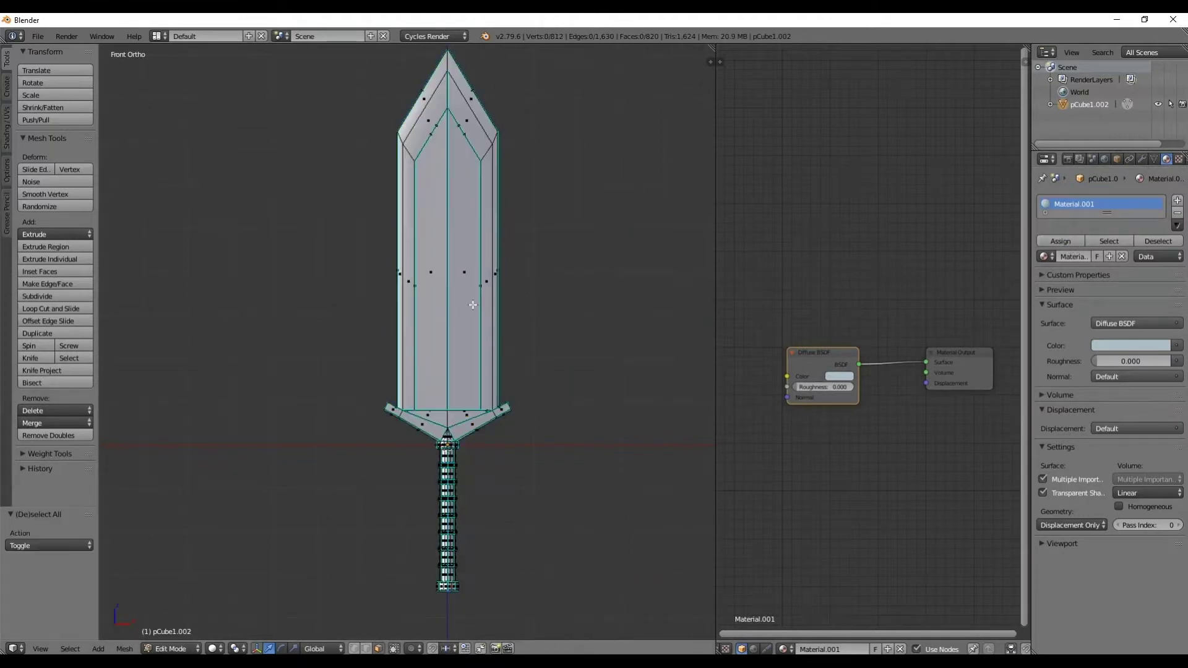
key(a)
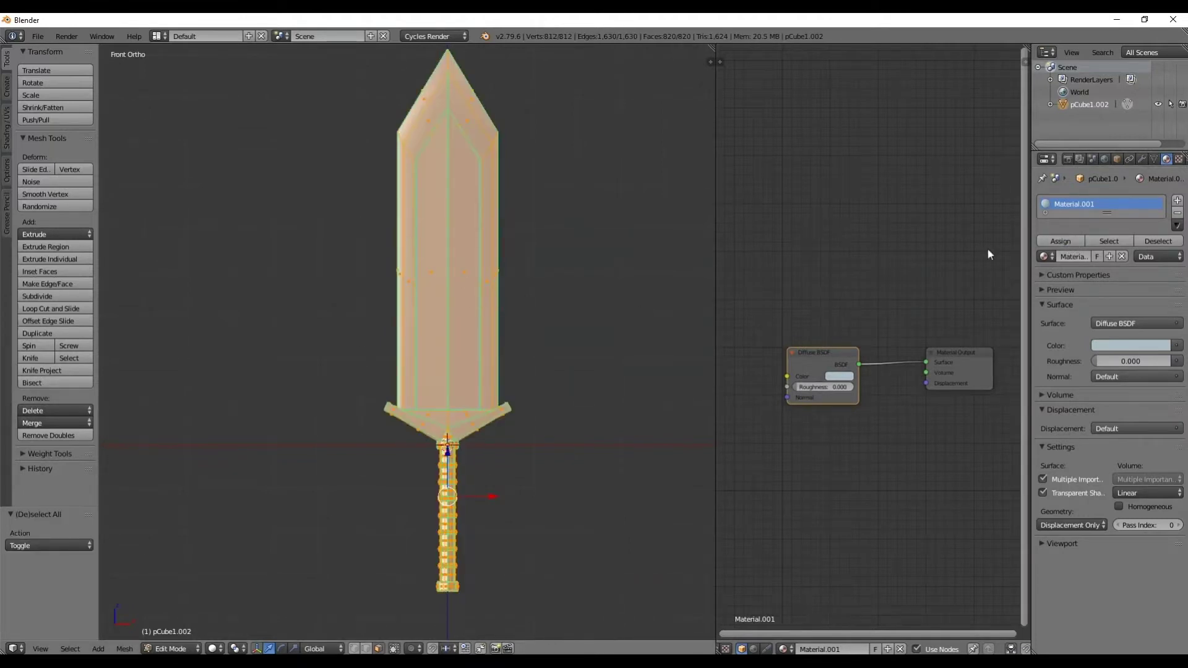
click(1059, 242)
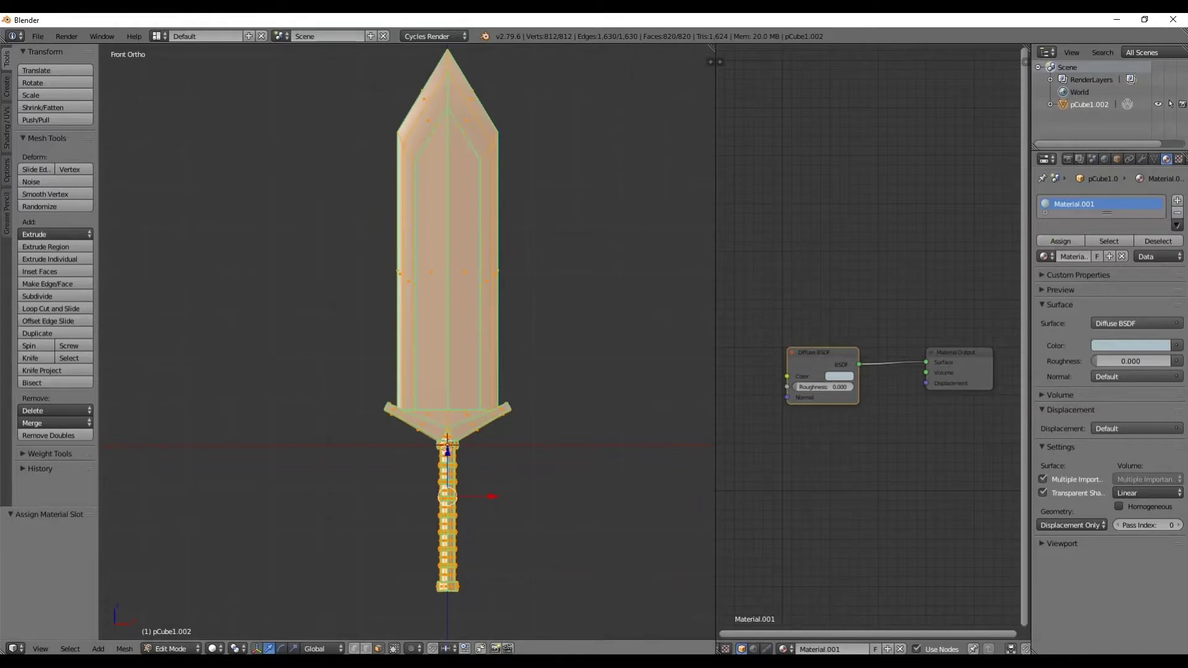
Step: Preview the steel-colored sword in Rendered shading from a slight angle and return the viewport to Solid shading
click(214, 649)
click(238, 565)
mouse_move(455, 406)
middle_down()
mouse_move(586, 463)
mouse_move(339, 574)
middle_up()
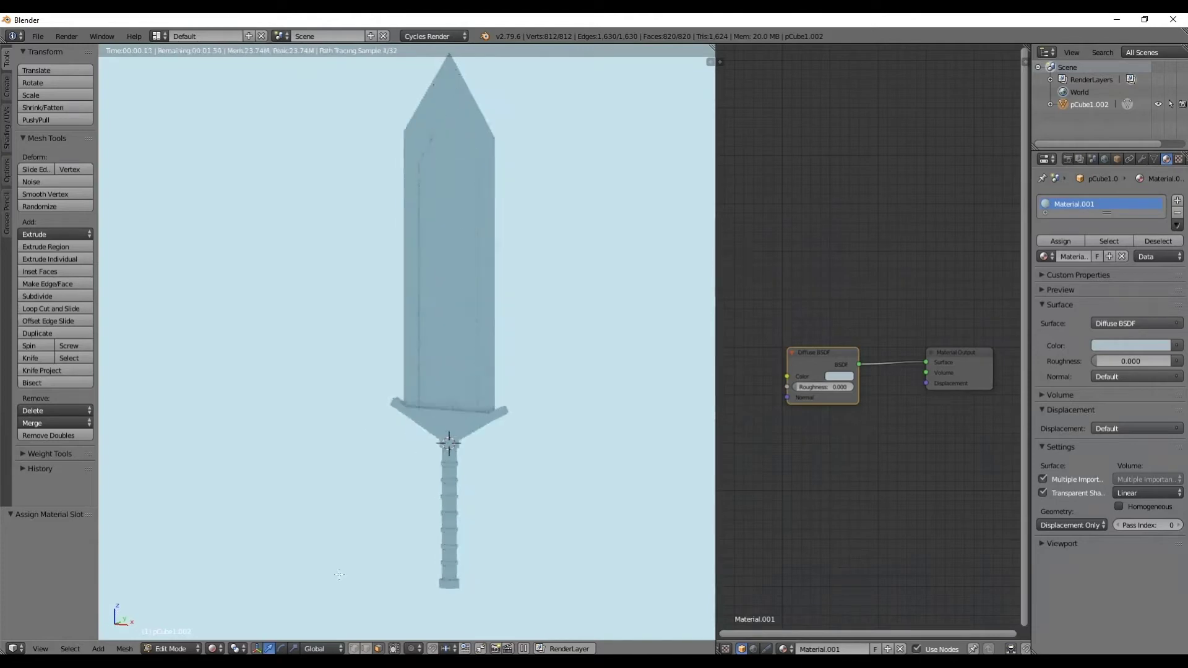
click(214, 648)
click(237, 608)
Step: Clear the selection and box-select all handle faces below the guard in a front wireframe view
key(a)
scroll(433, 471, up, 3)
shift+middle_drag(437, 517, 462, 266)
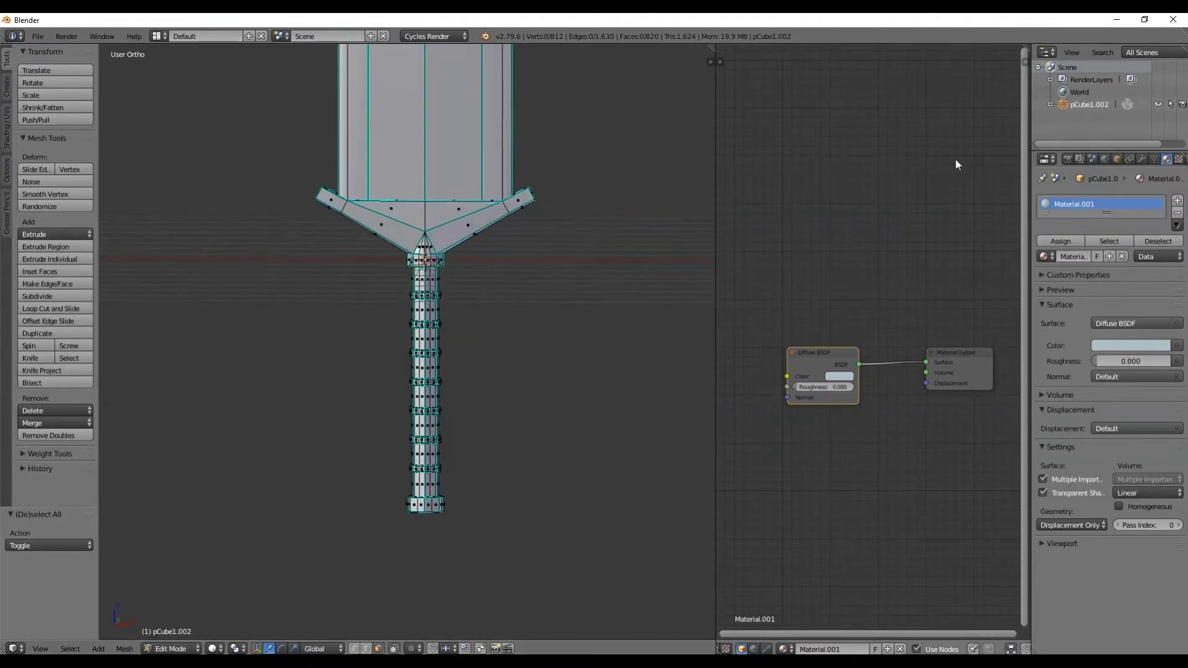
key(KP_1)
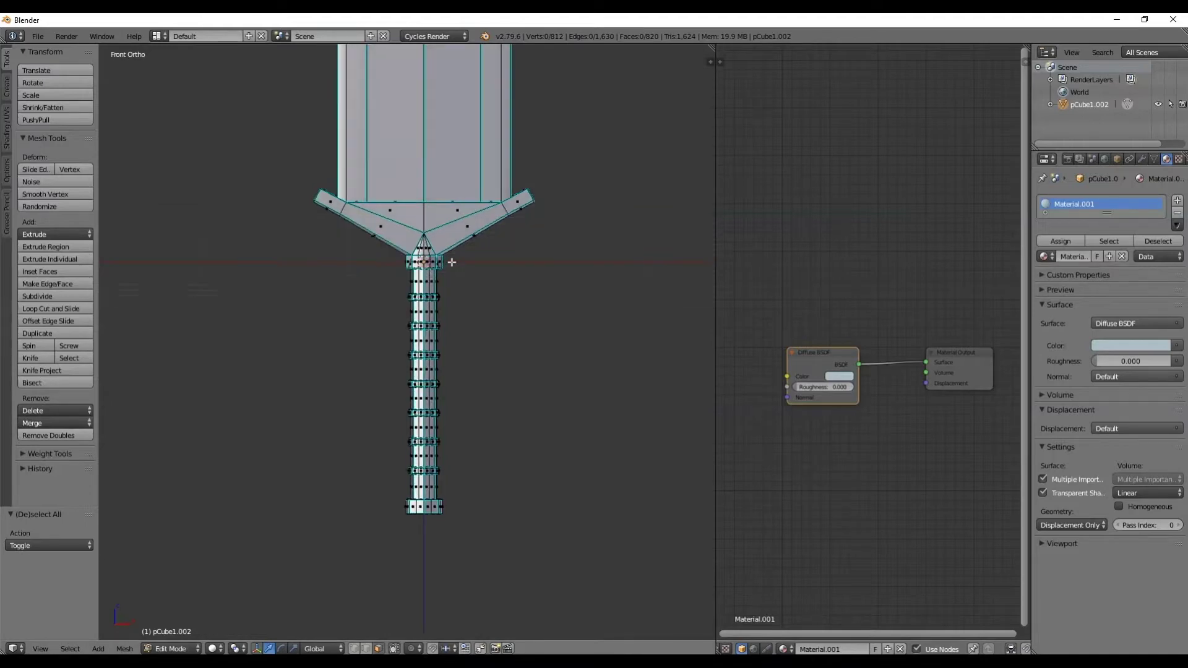
scroll(452, 262, up, 2)
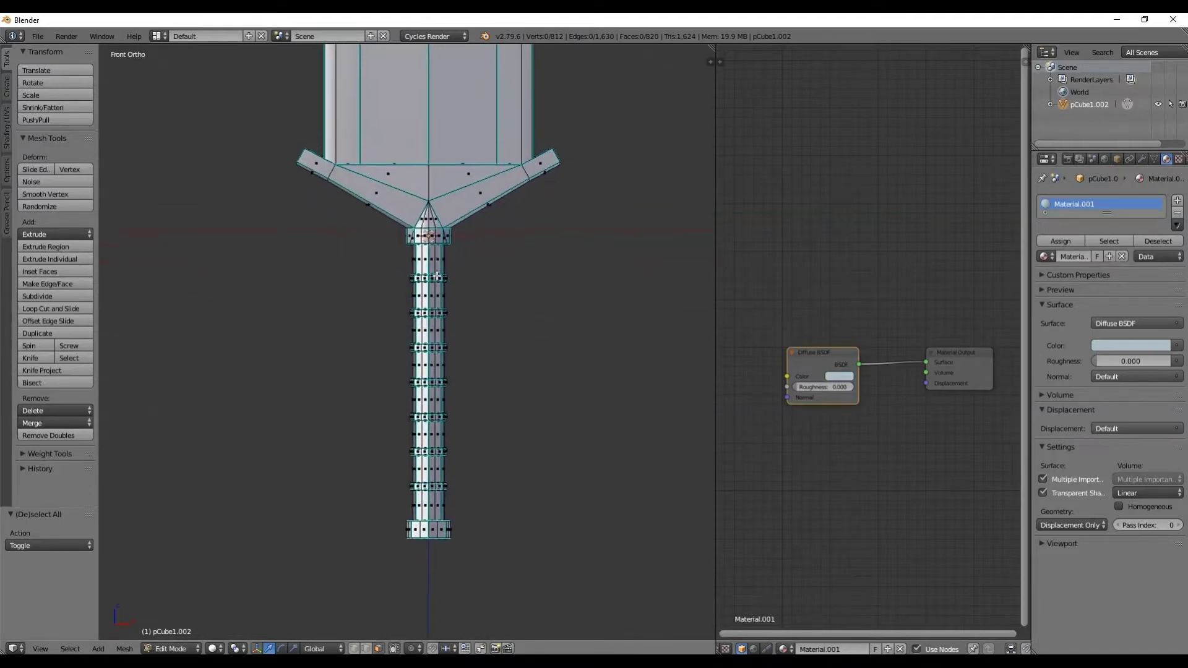
key(z)
scroll(456, 250, up, 1)
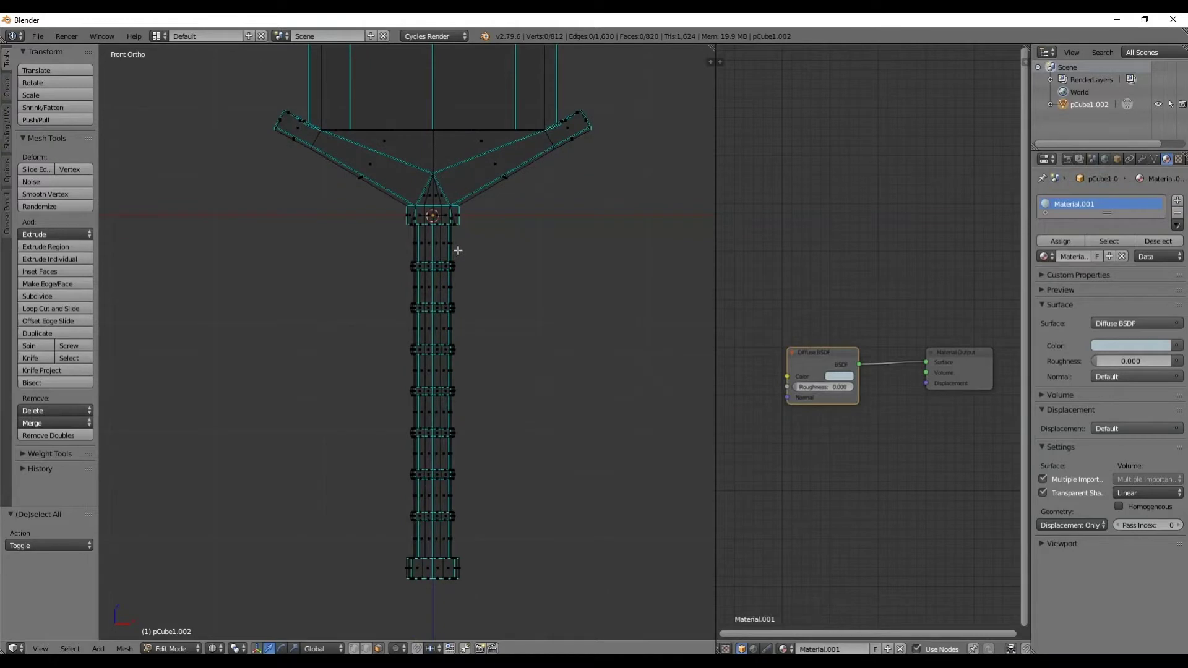
shift+middle_drag(487, 284, 487, 287)
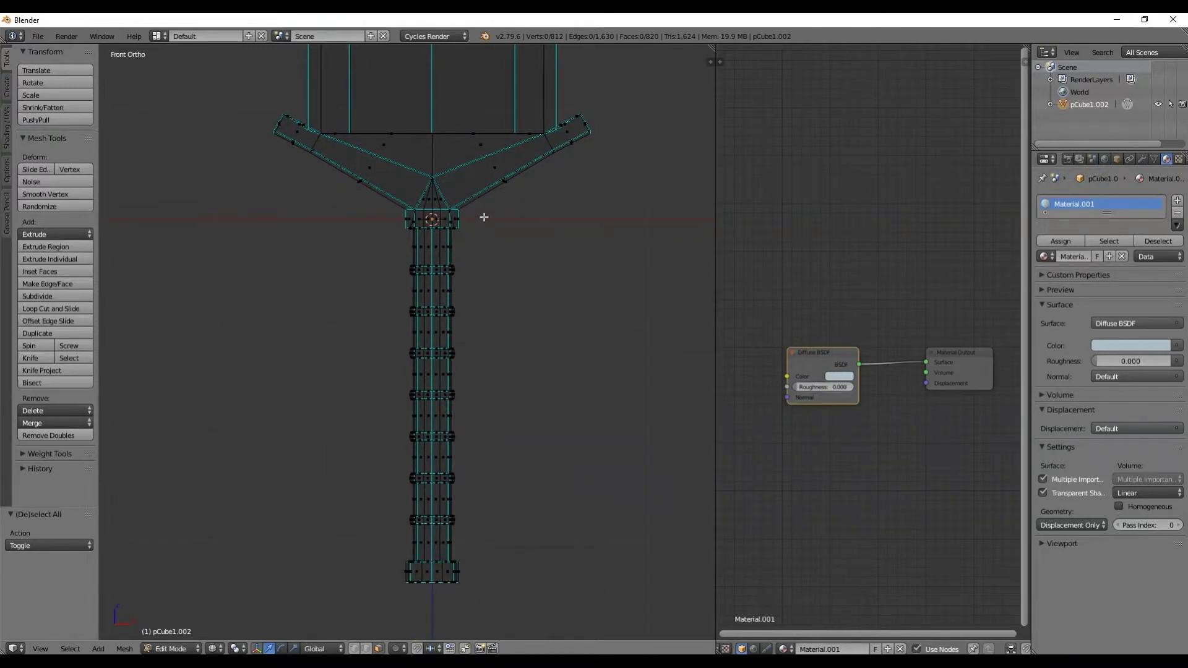
key(b)
drag(486, 216, 345, 607)
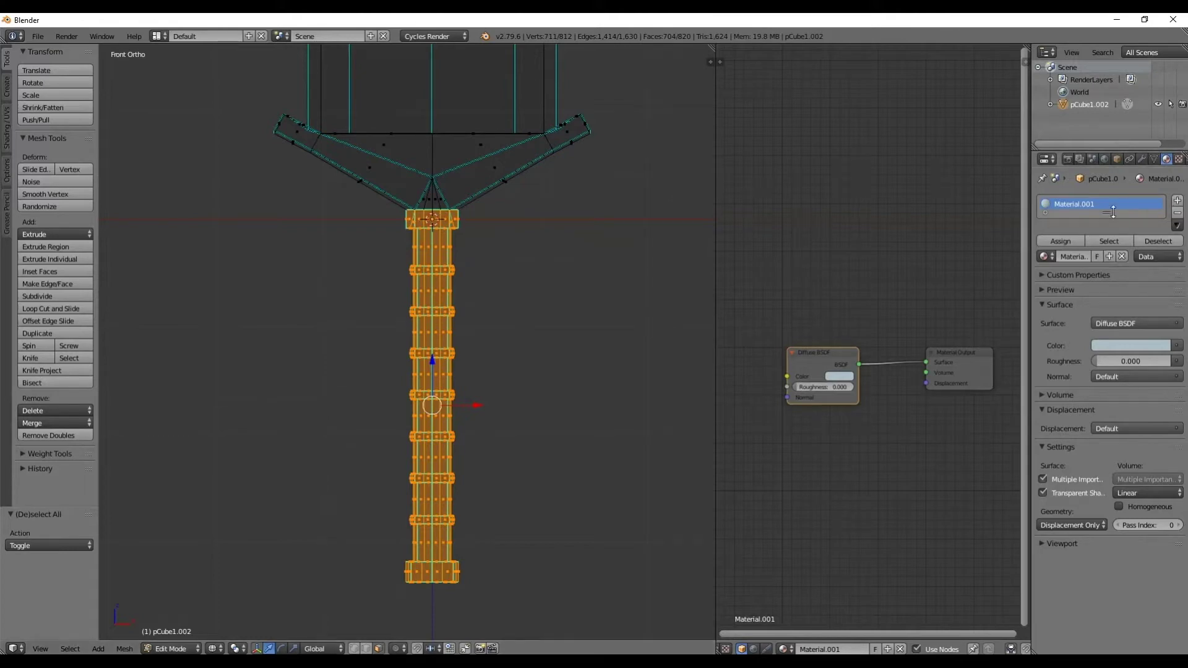
click(1177, 202)
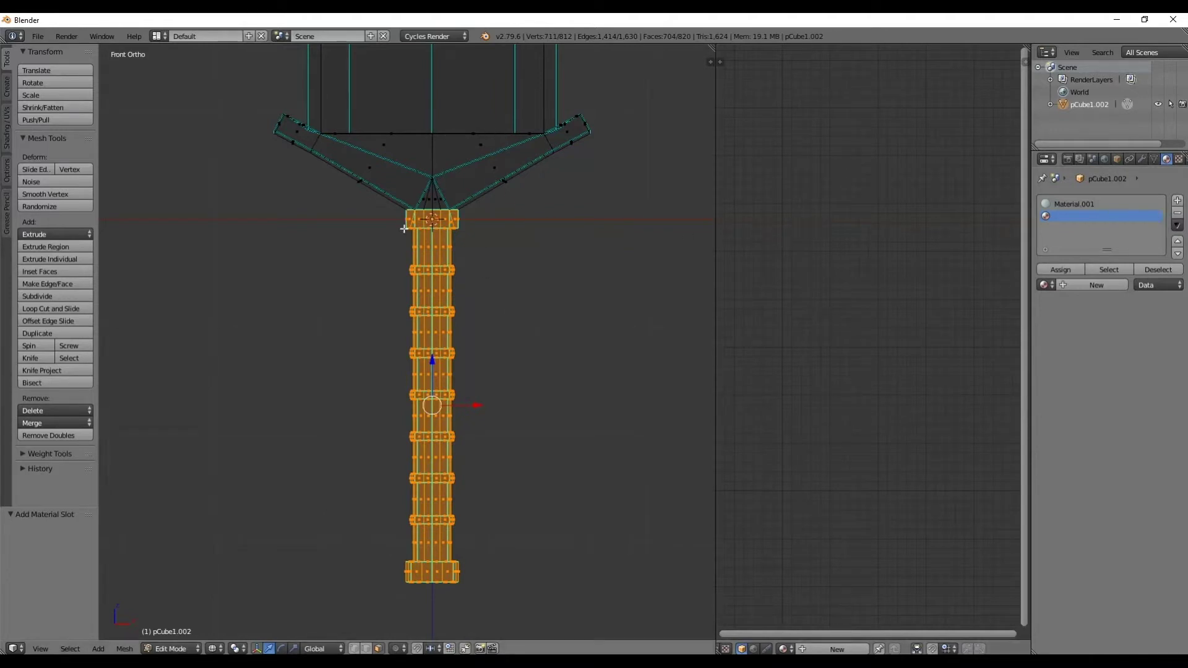
click(1177, 213)
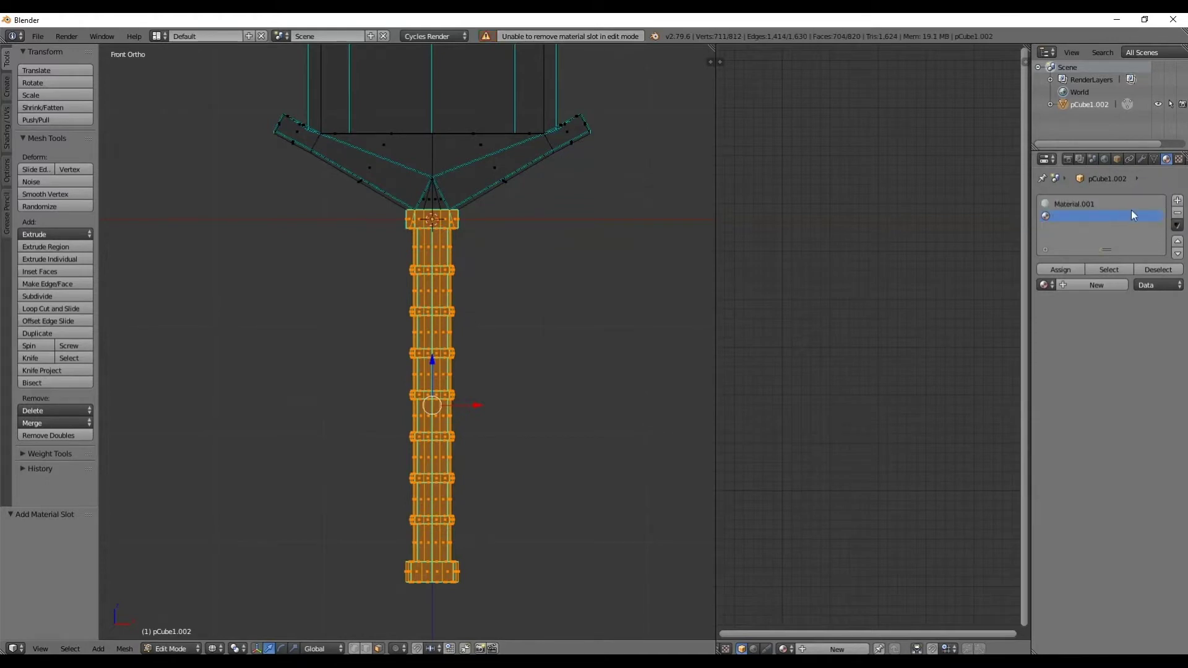
key(ctrl+z)
key(ctrl+z)
key(ctrl+z)
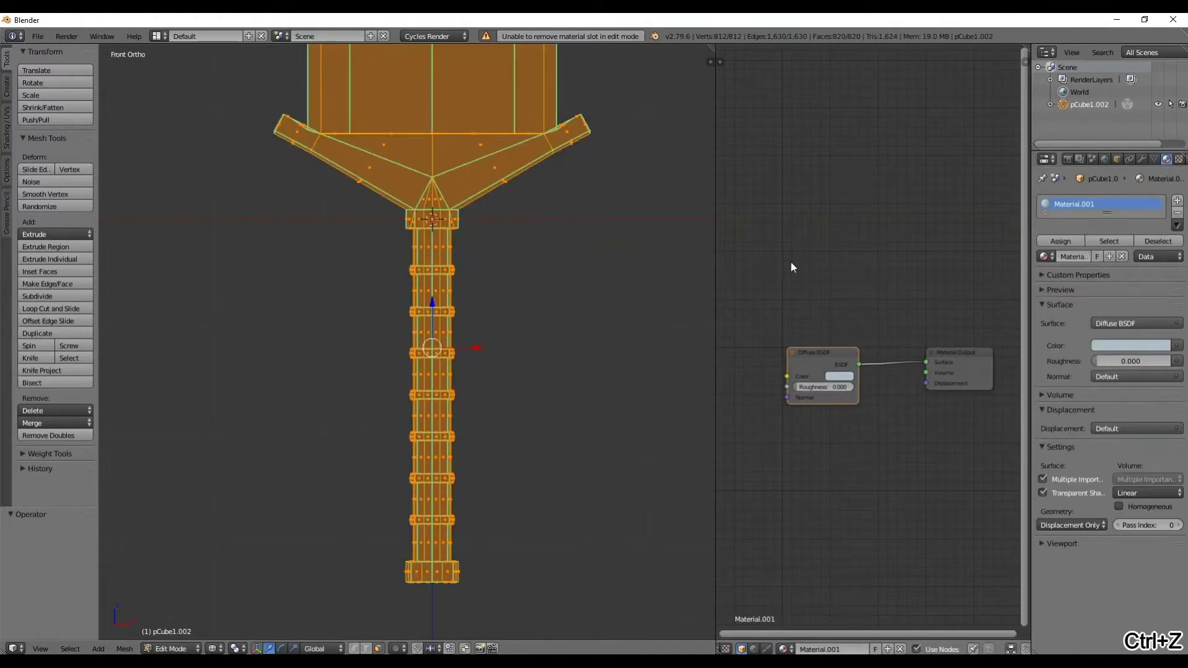
Step: Clear the whole-mesh selection and box-select only the handle faces from collar to pommel
key(a)
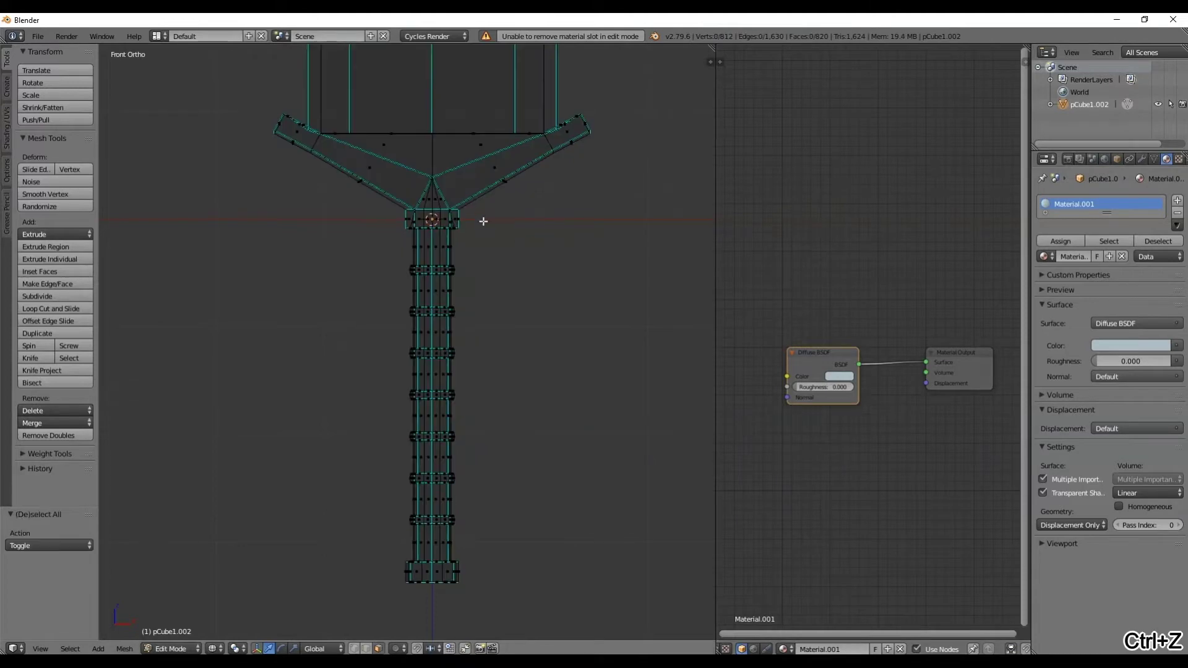
key(b)
drag(480, 218, 342, 608)
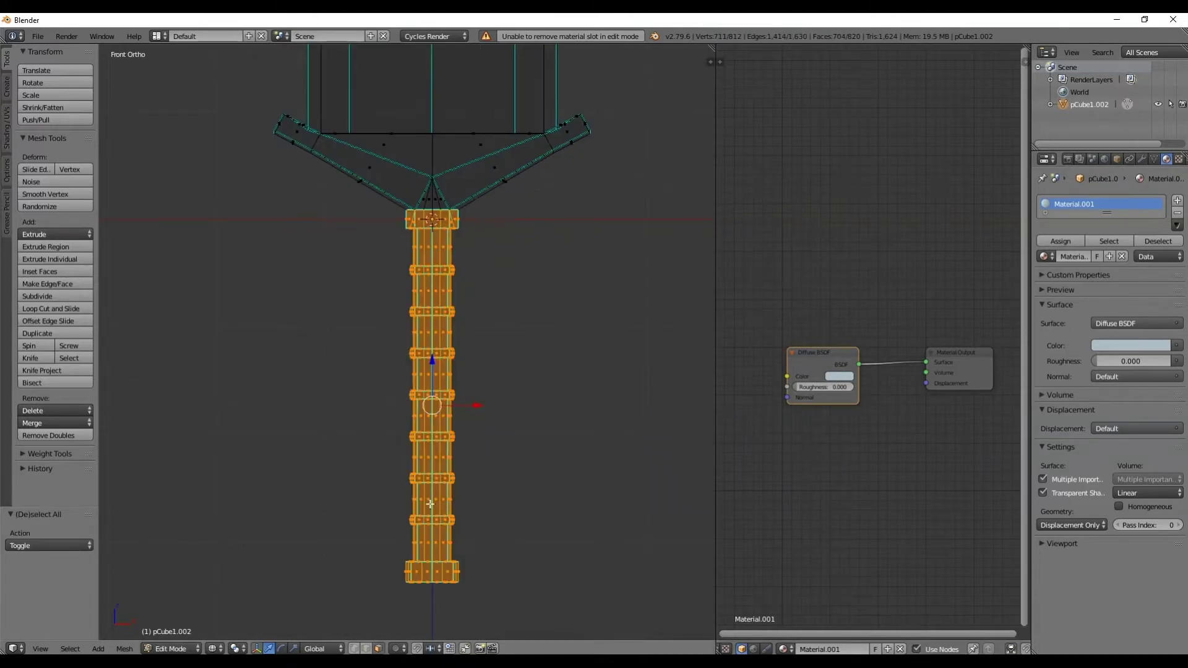
Step: Add a second material slot with a new material and set its Diffuse BSDF color to dark red
click(1177, 201)
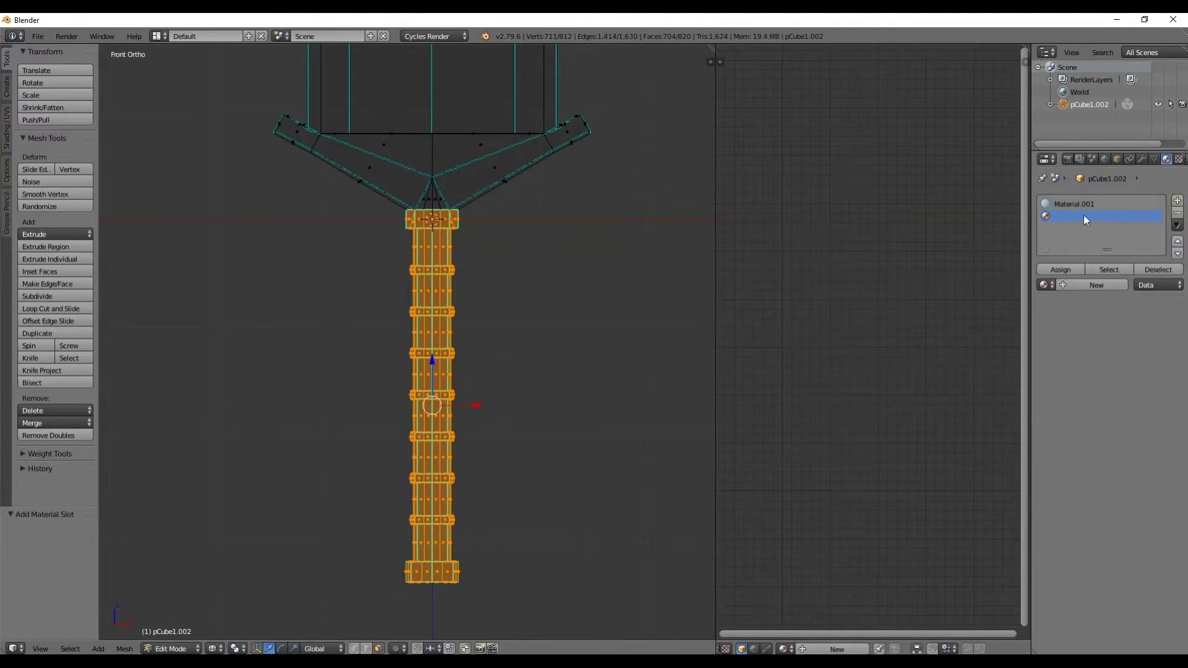
click(1083, 284)
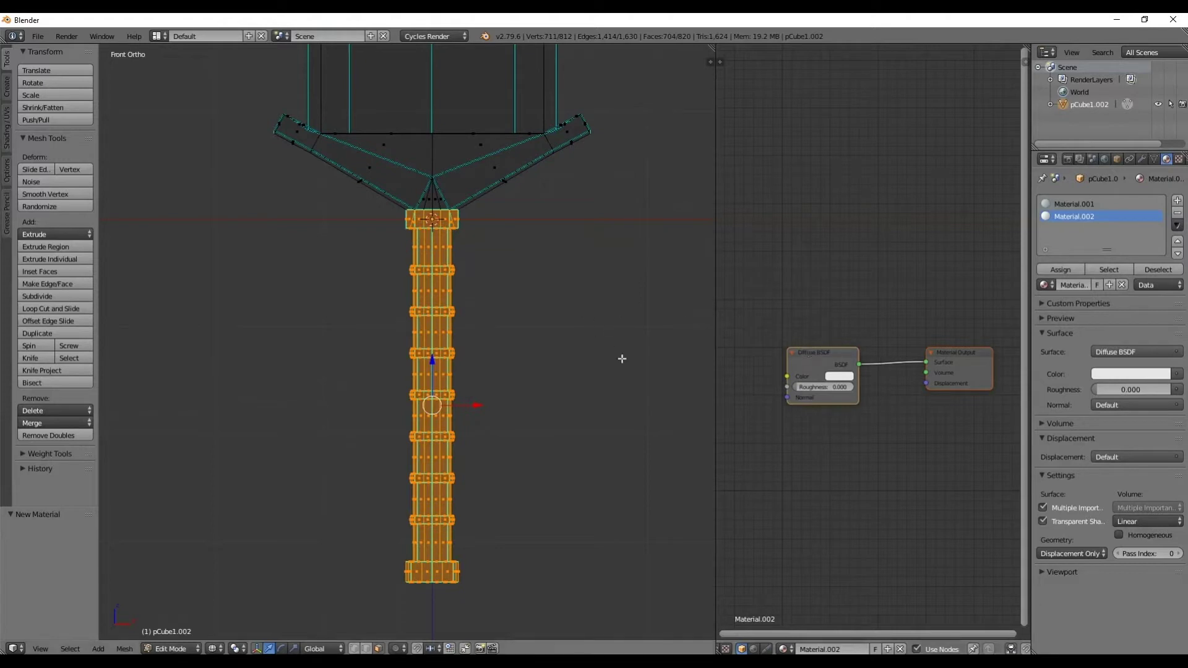
click(1120, 374)
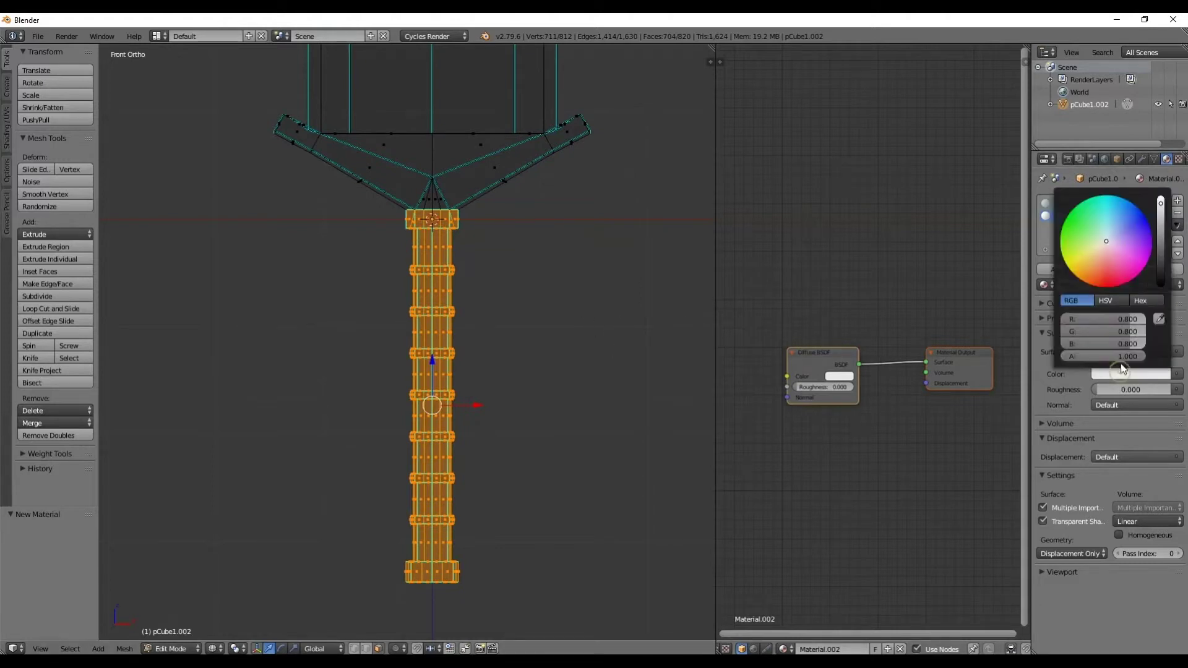
drag(1103, 251, 1105, 284)
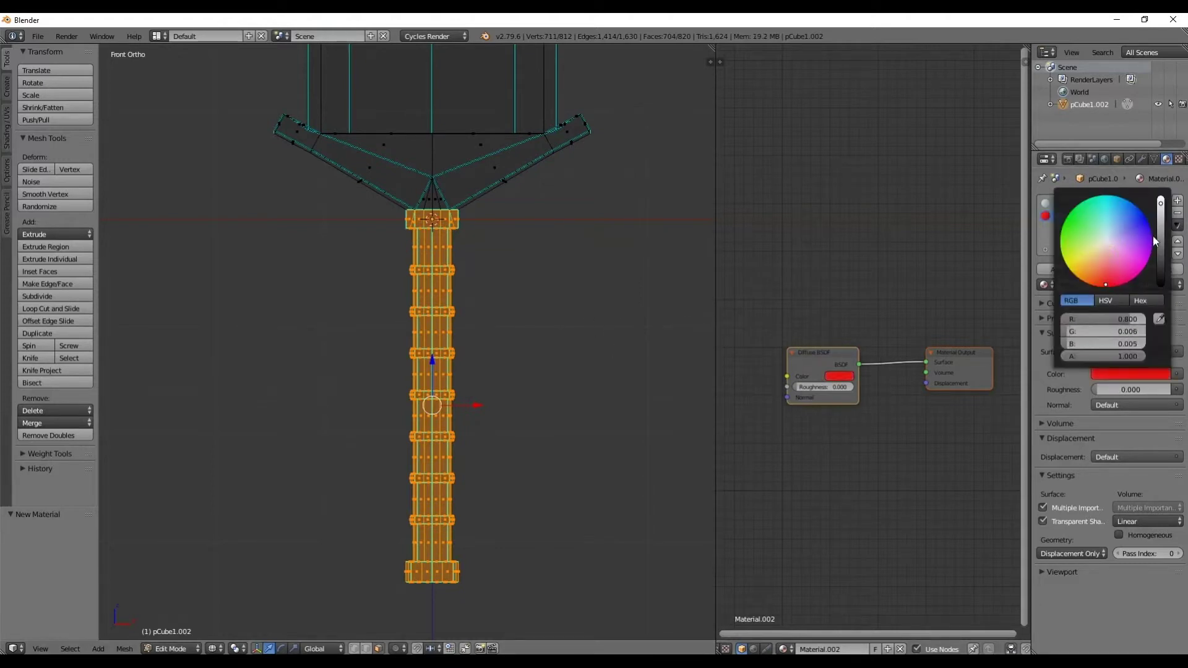
mouse_move(1161, 247)
mouse_down()
mouse_move(1156, 272)
mouse_move(1133, 277)
mouse_move(1161, 268)
mouse_move(1160, 254)
mouse_up()
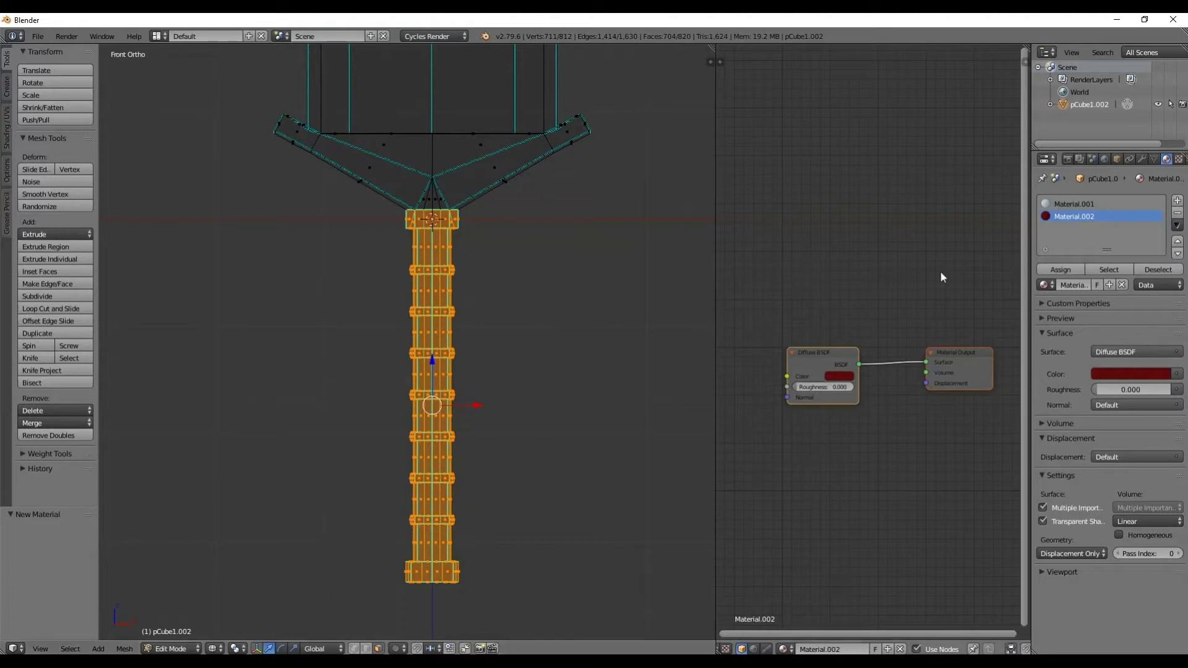
Step: Assign the dark red Material.002 to the selected handle faces and switch the viewport to Rendered shading
click(1061, 271)
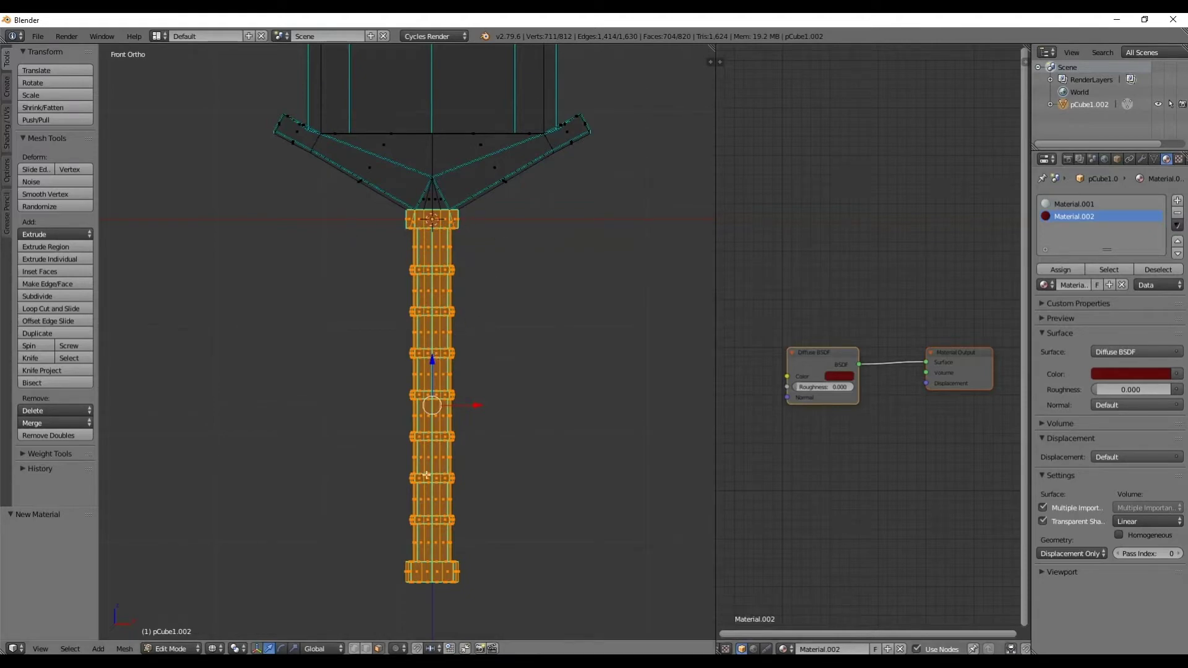
click(1058, 270)
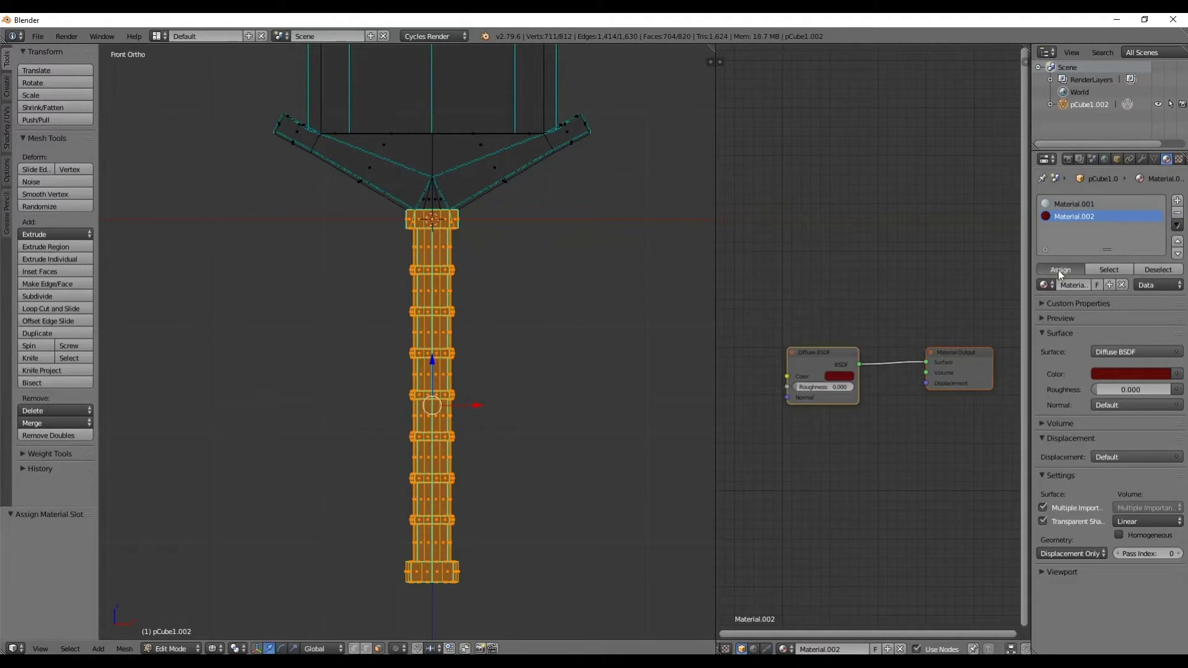
click(211, 648)
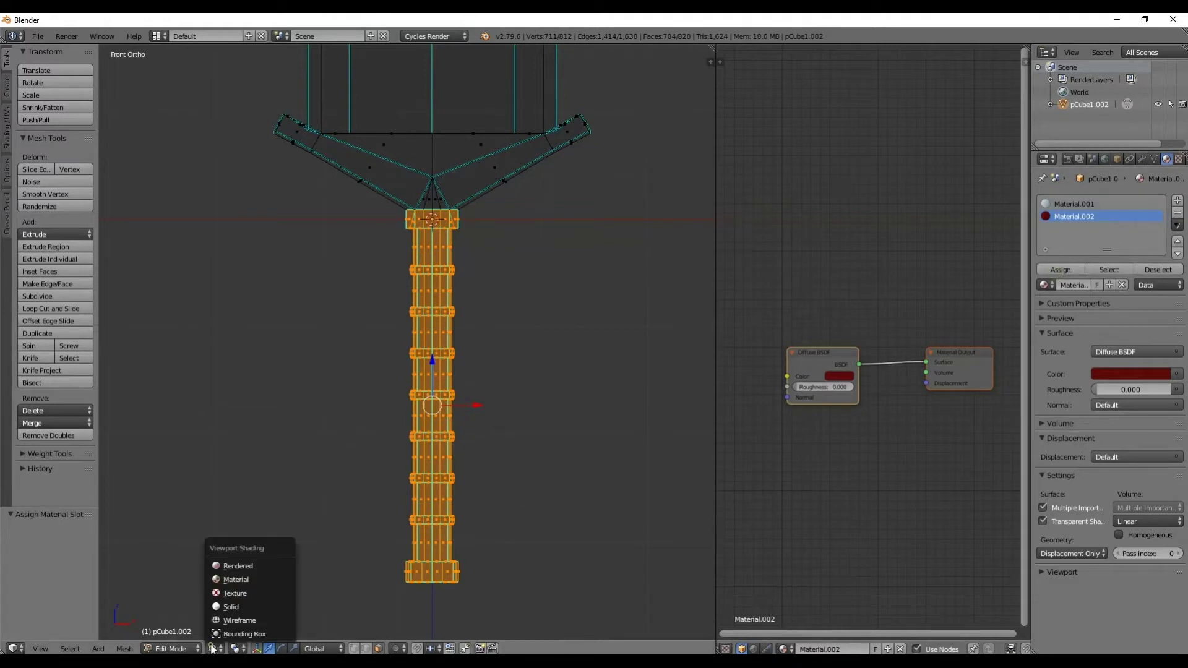
click(238, 566)
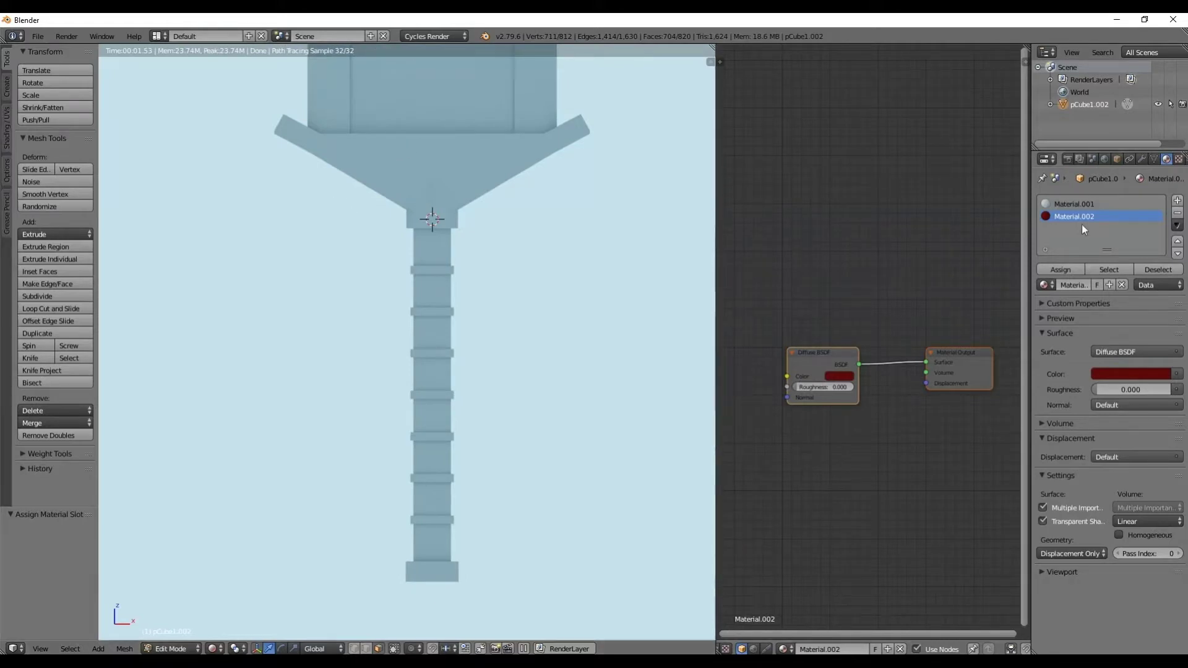
click(1072, 270)
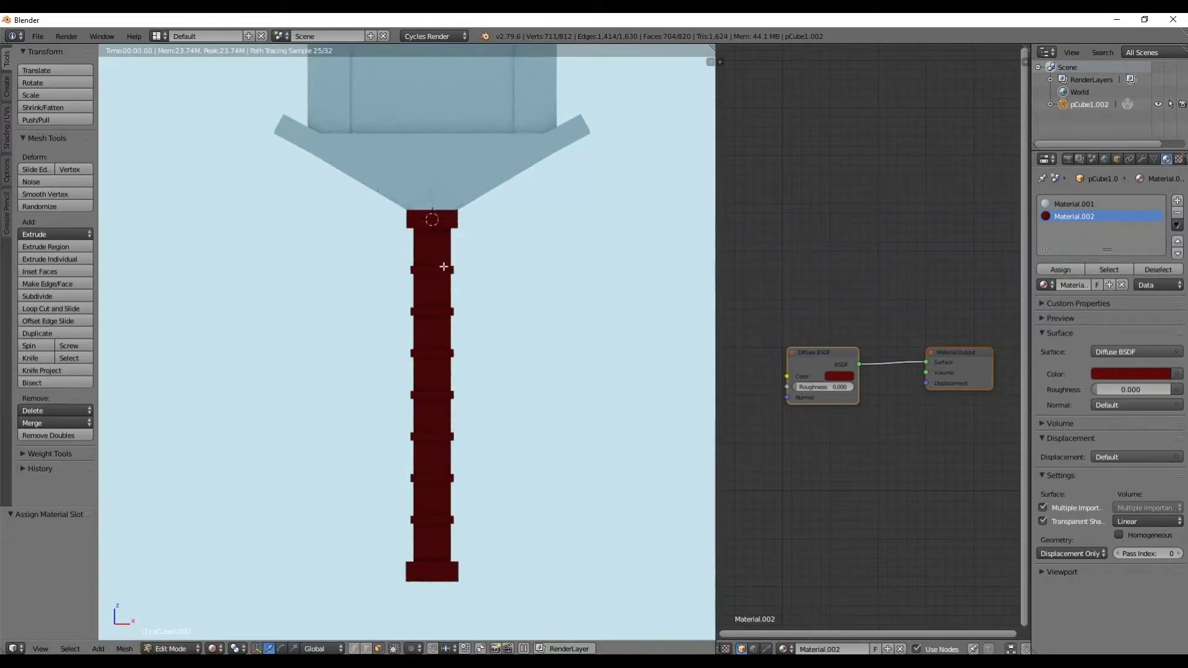
Step: Inspect the rendered sword as a whole and its handle up close, and return the viewport to Solid shading
middle_drag(444, 266, 454, 337)
scroll(510, 273, down, 4)
scroll(448, 315, up, 3)
scroll(447, 317, down, 4)
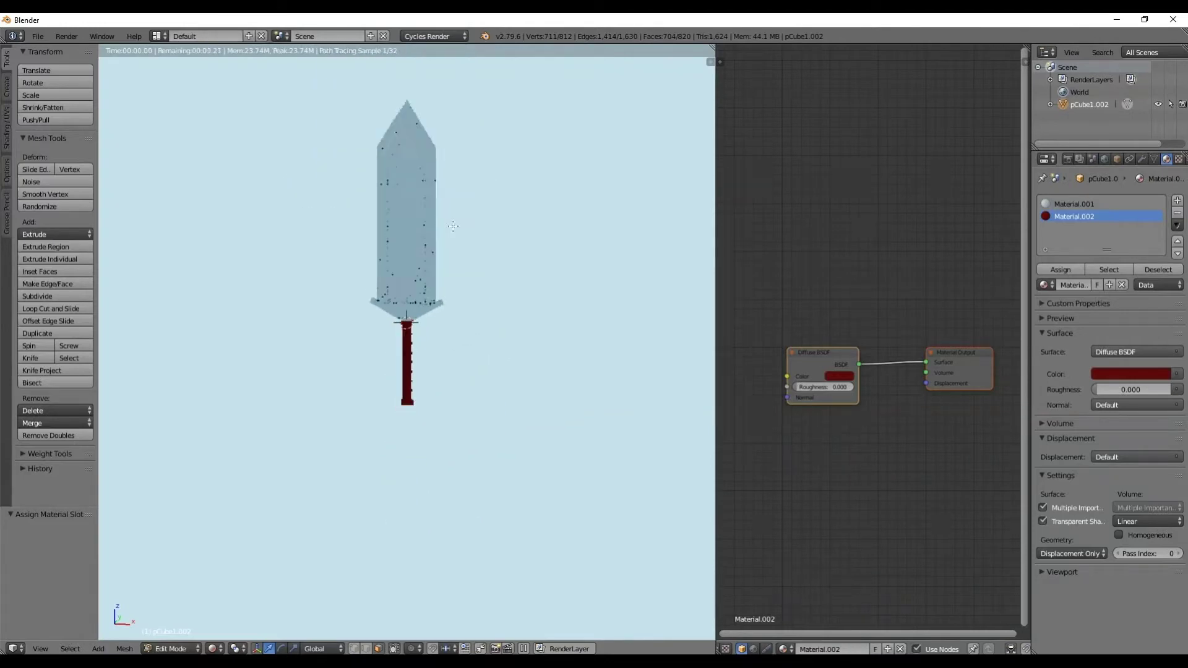
scroll(458, 384, up, 3)
shift+middle_drag(458, 384, 438, 276)
scroll(433, 297, up, 3)
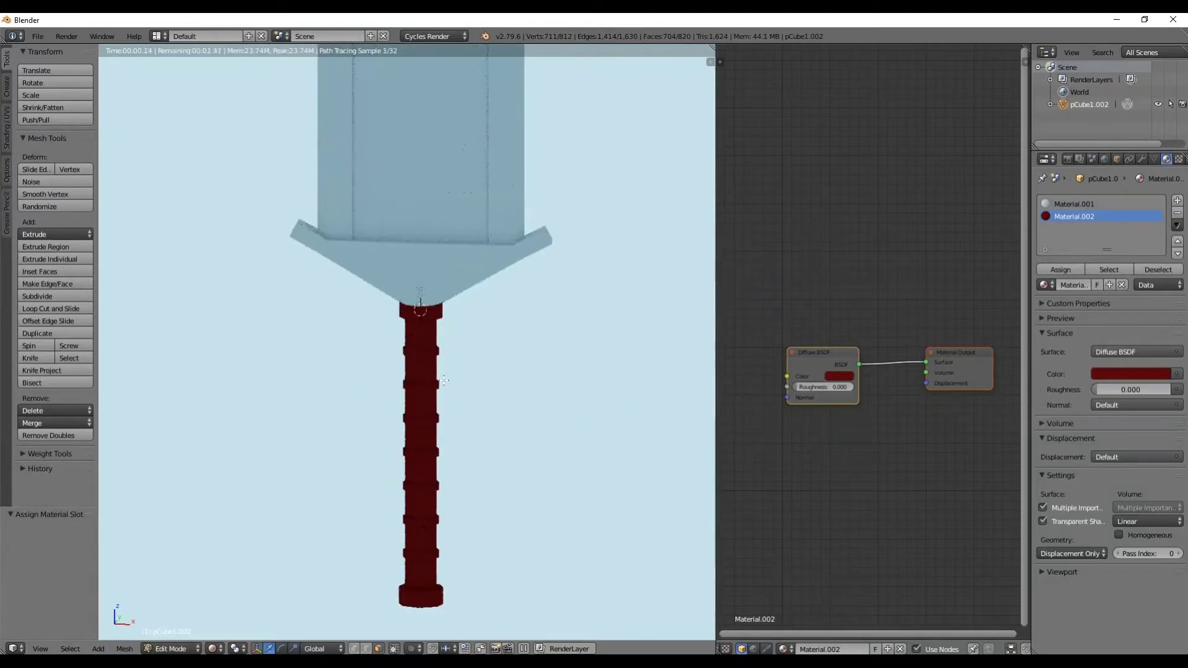
middle_drag(427, 319, 408, 371)
click(215, 647)
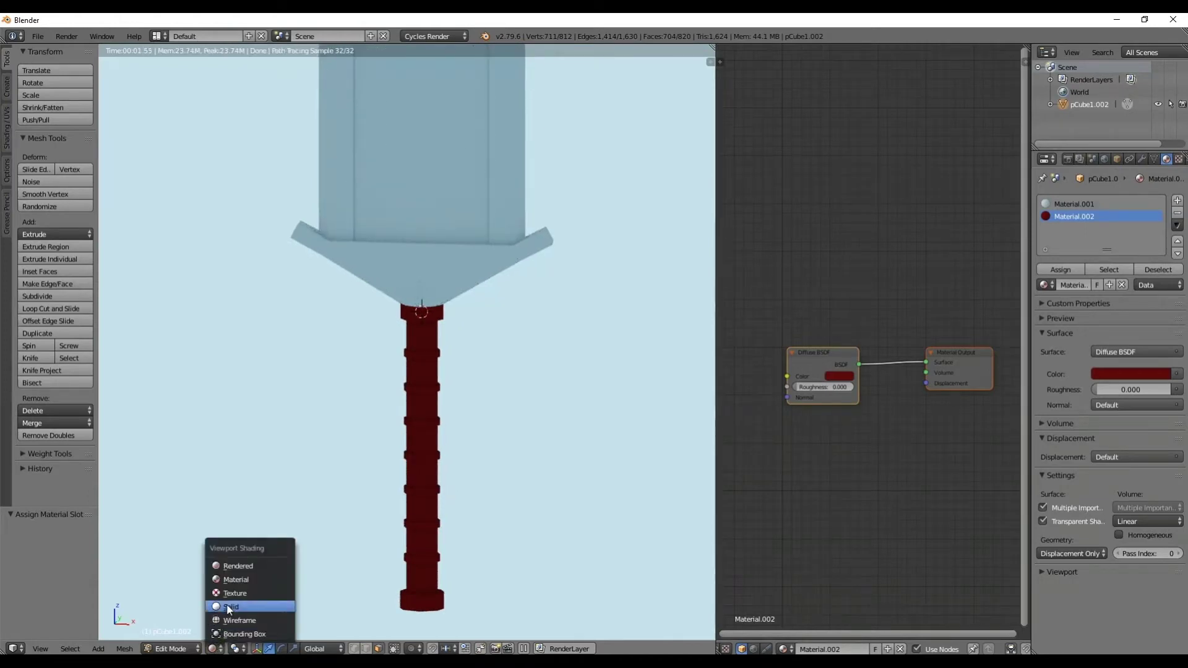
click(233, 607)
Step: Clear the selection and box-select the ring of faces forming the collar at the handle's upper end, in front wireframe view
scroll(421, 403, up, 7)
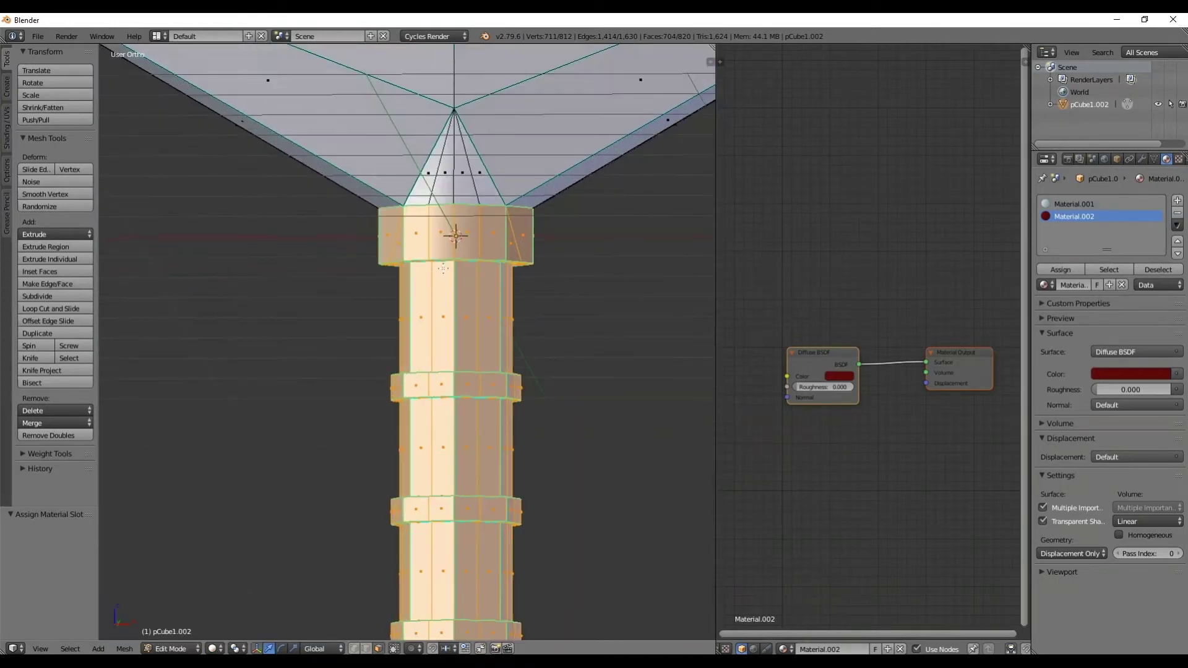
key(a)
right_click(418, 234)
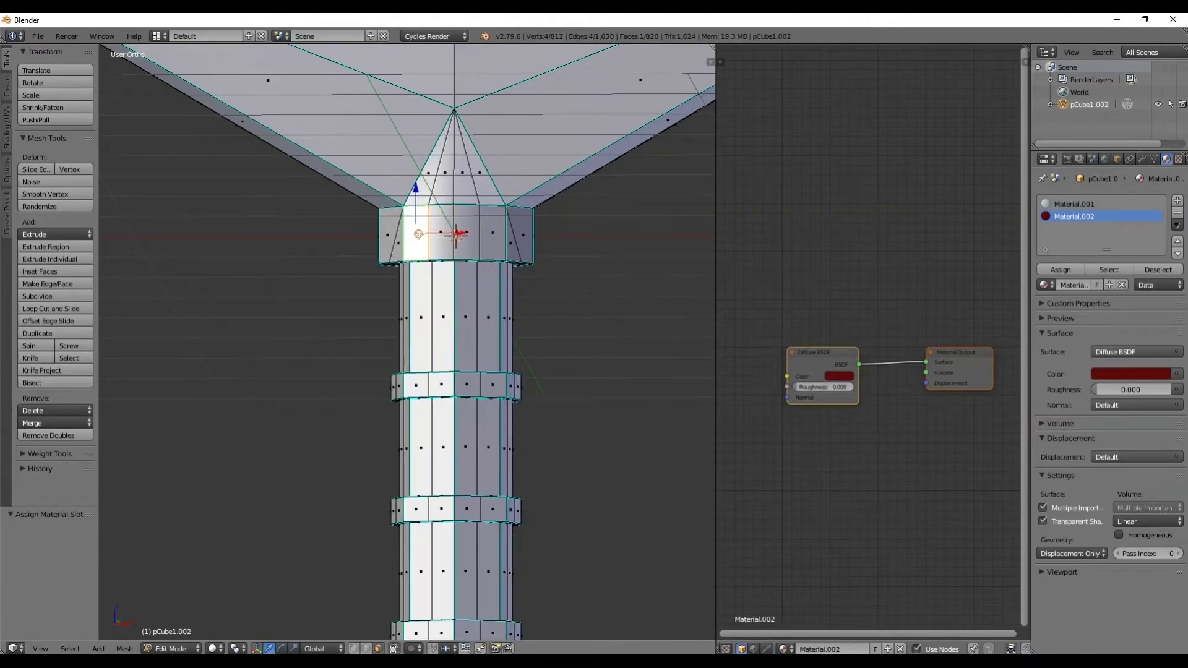
key(KP_1)
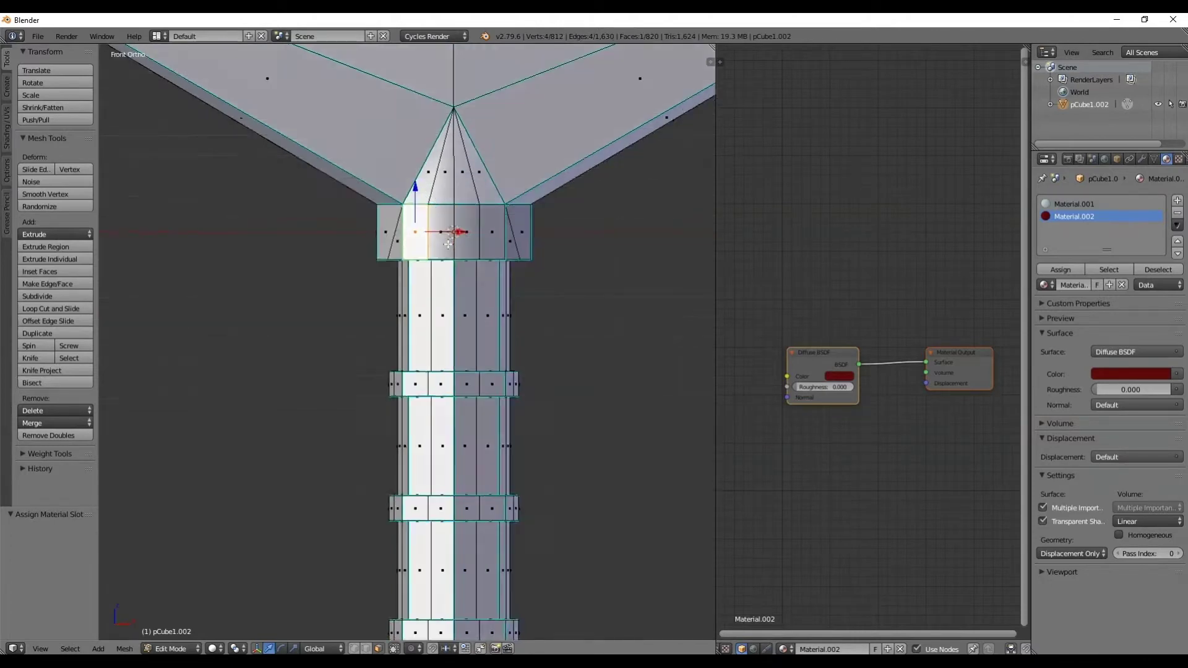
key(z)
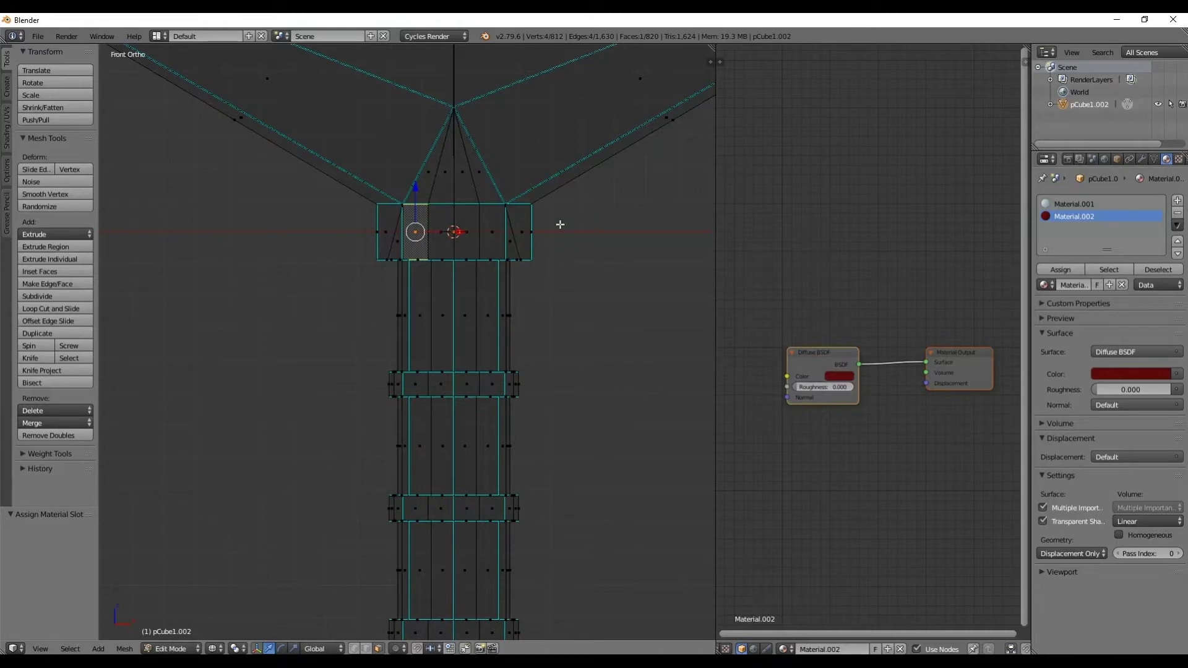
key(b)
drag(566, 222, 349, 246)
Step: Add the ring of faces on the collar's underside to the selected side faces
middle_drag(441, 266, 477, 196)
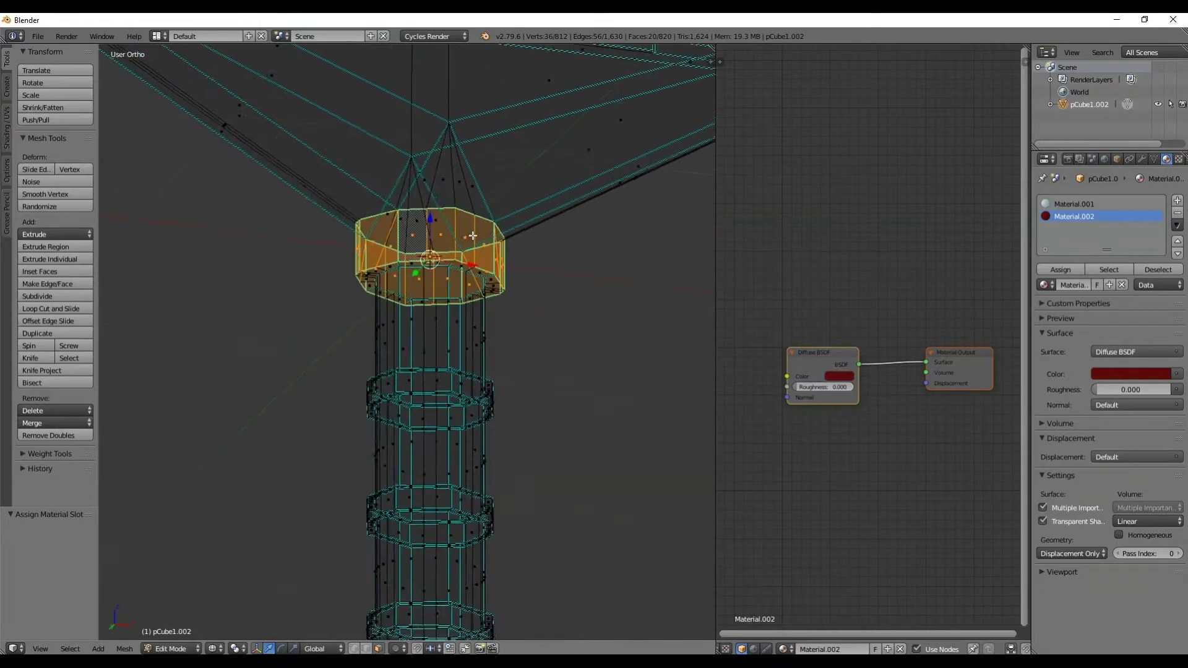
scroll(478, 197, up, 5)
shift+click(482, 144)
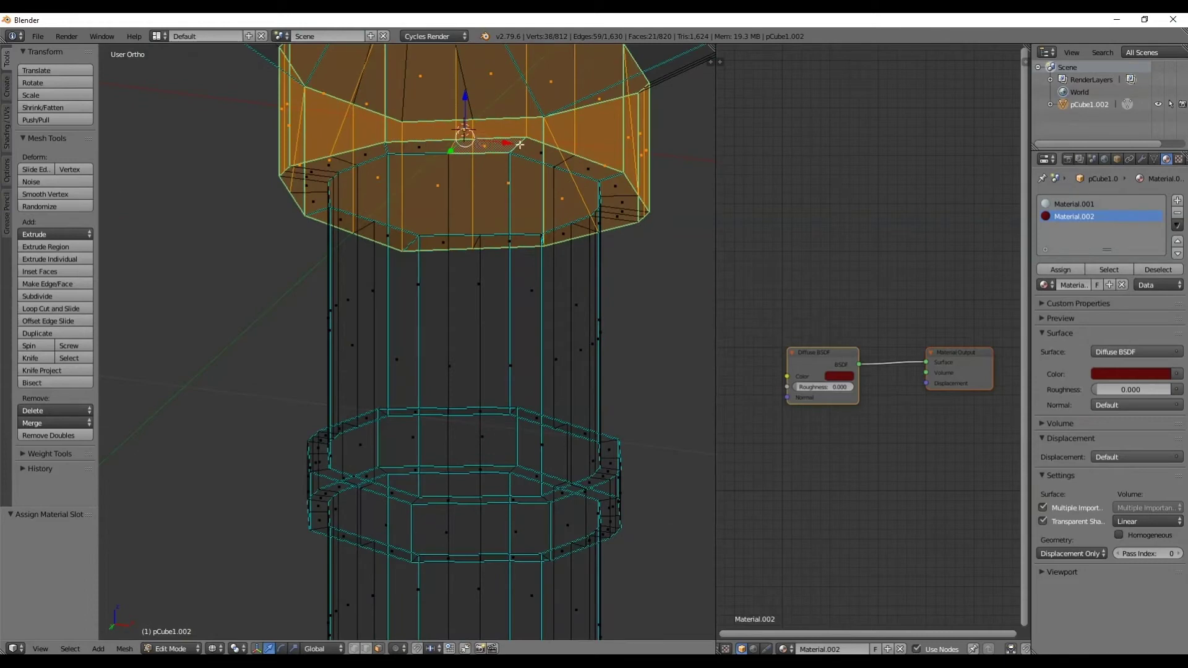
shift+click(518, 144)
alt+shift+click(514, 144)
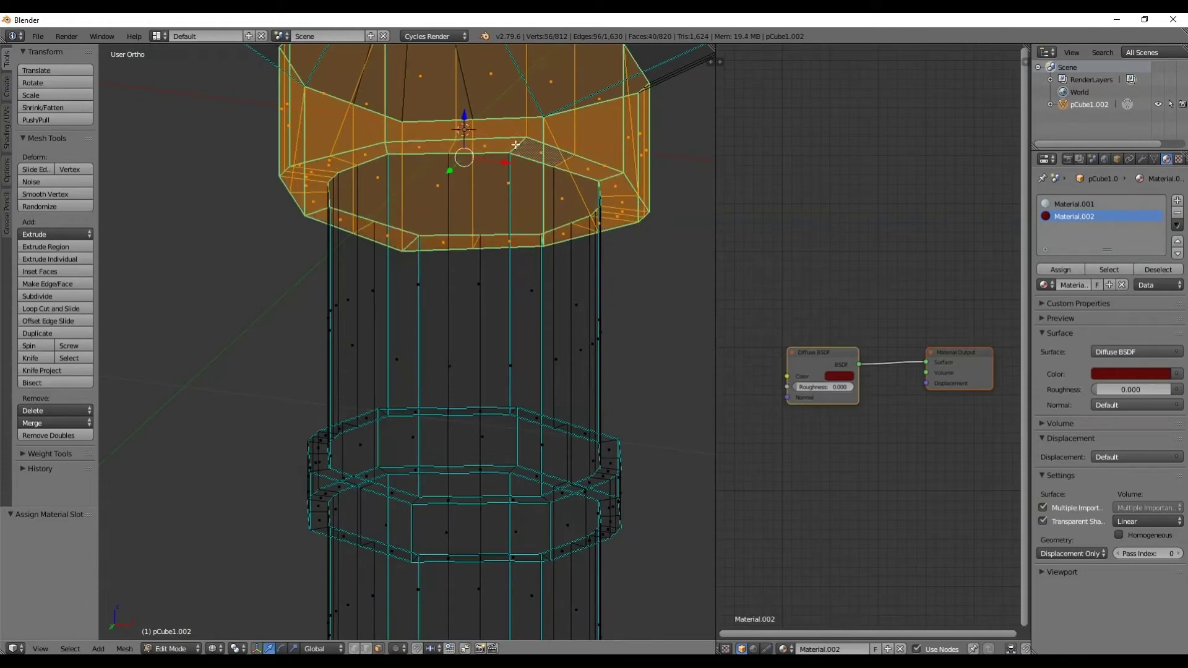
Step: Try to select the collar's underside ring and its outer side faces using face loops and single faces
right_click(485, 145)
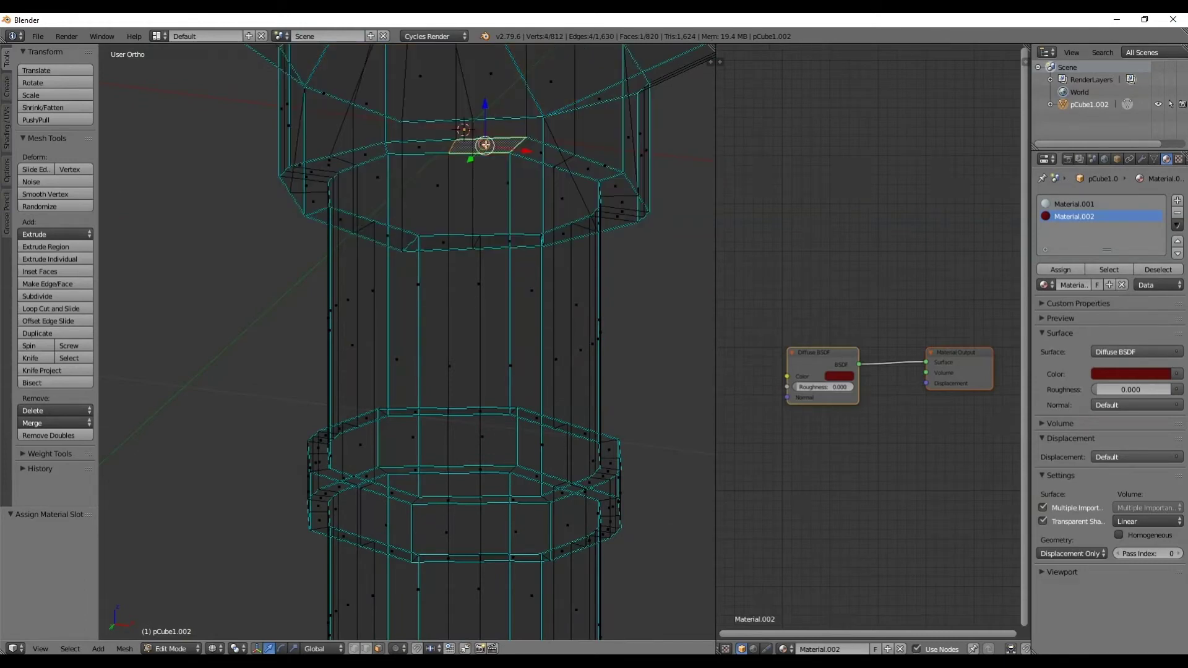
shift+right_click(523, 144)
alt+shift+right_click(521, 144)
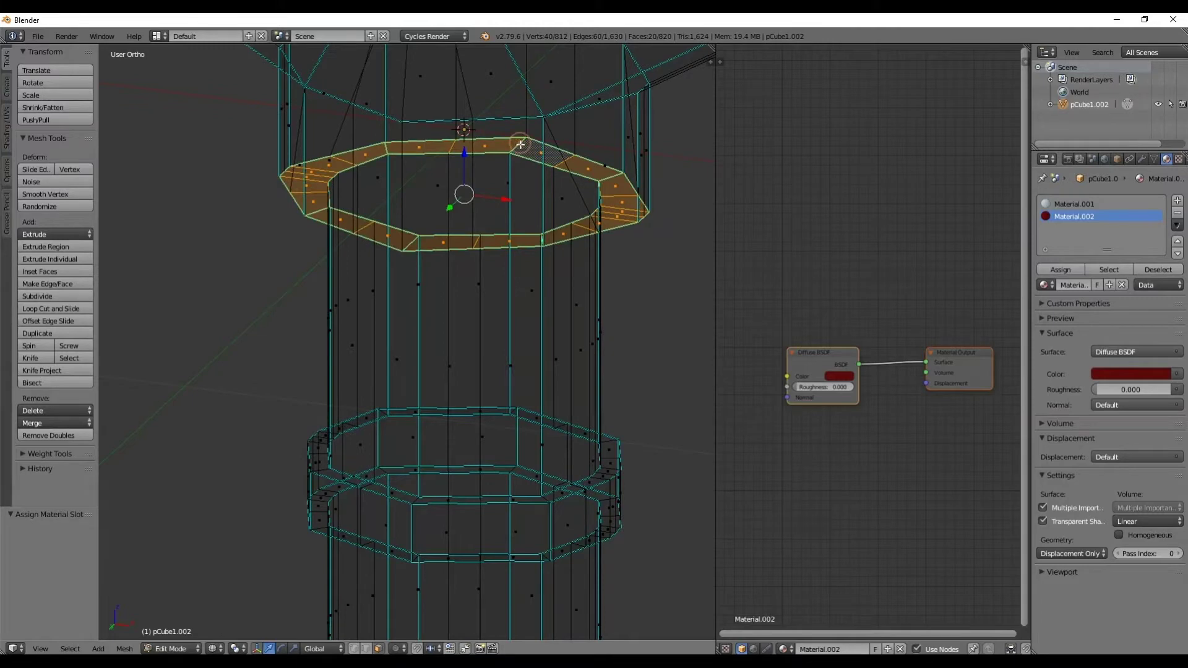
alt+shift+right_click(527, 112)
middle_drag(644, 130, 502, 279)
alt+shift+right_click(530, 247)
shift+right_click(469, 301)
key(z)
key(z)
key(KP_1)
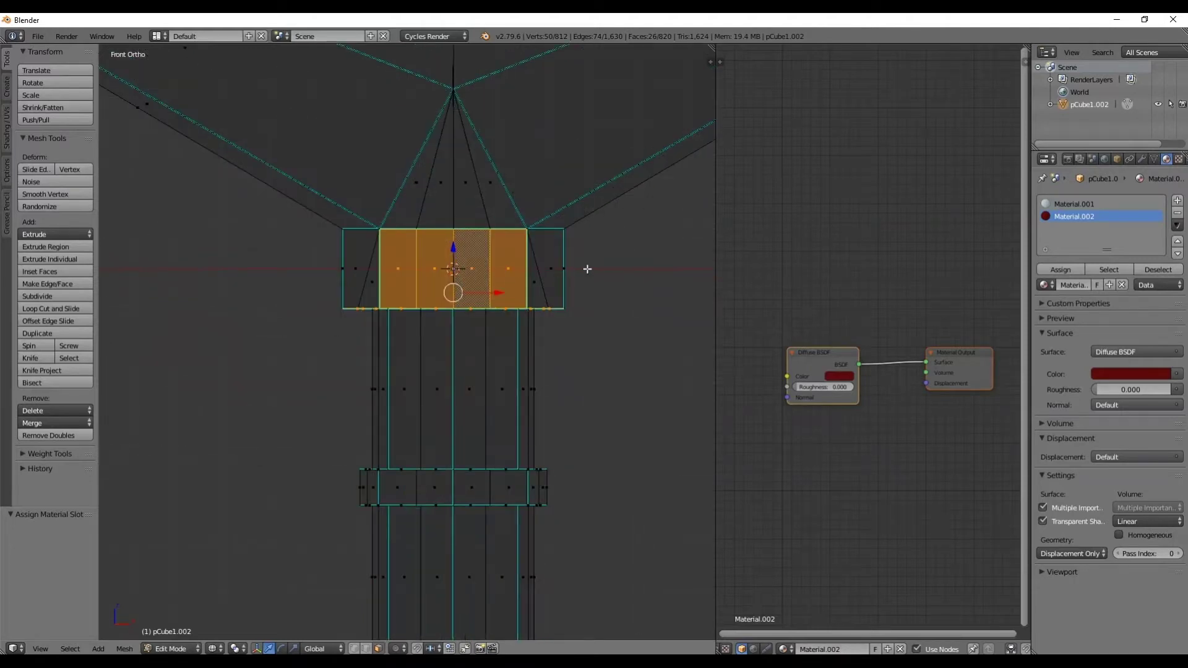
Step: Clear the selection, box-select the collar's side faces in front wireframe view, and add the face loop on its underside
key(a)
key(b)
drag(615, 248, 289, 296)
middle_drag(455, 305, 433, 319)
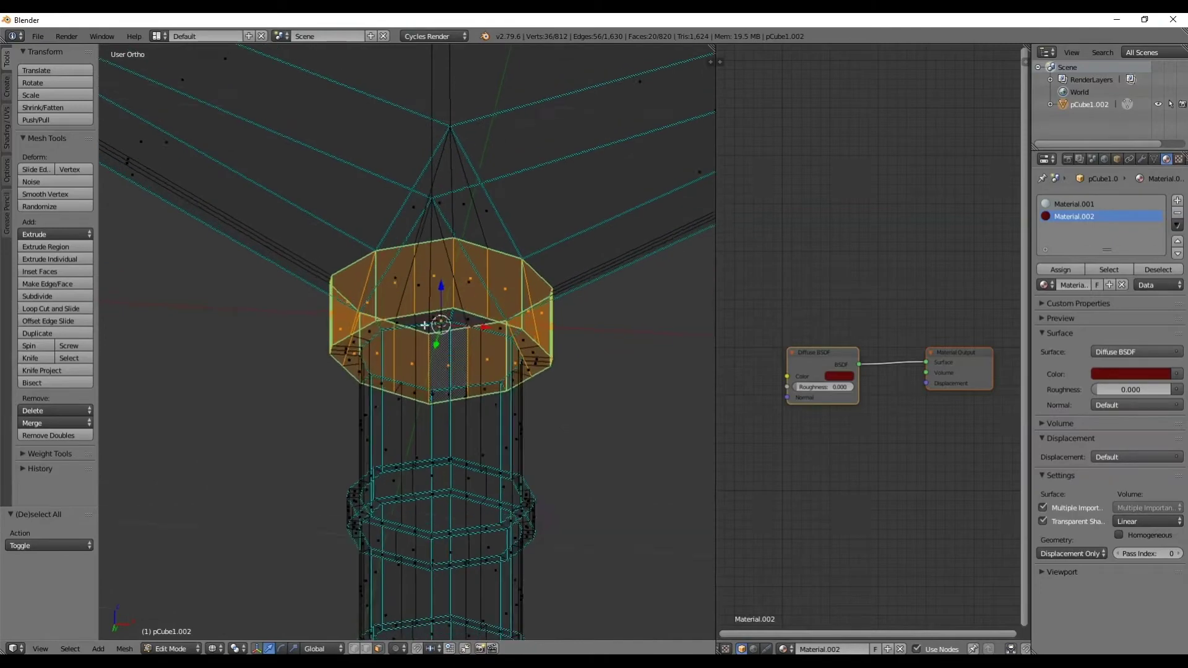
scroll(422, 325, up, 3)
alt+shift+click(421, 308)
middle_drag(524, 253, 470, 280)
scroll(471, 280, down, 3)
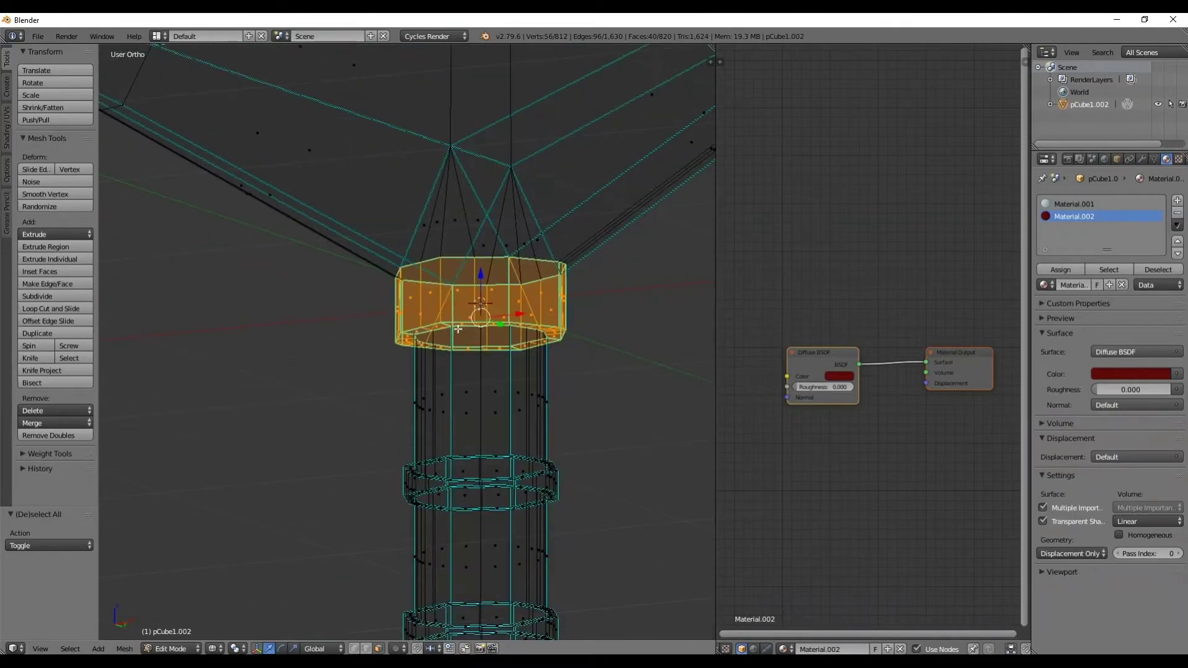
middle_drag(458, 329, 478, 354)
key(KP_1)
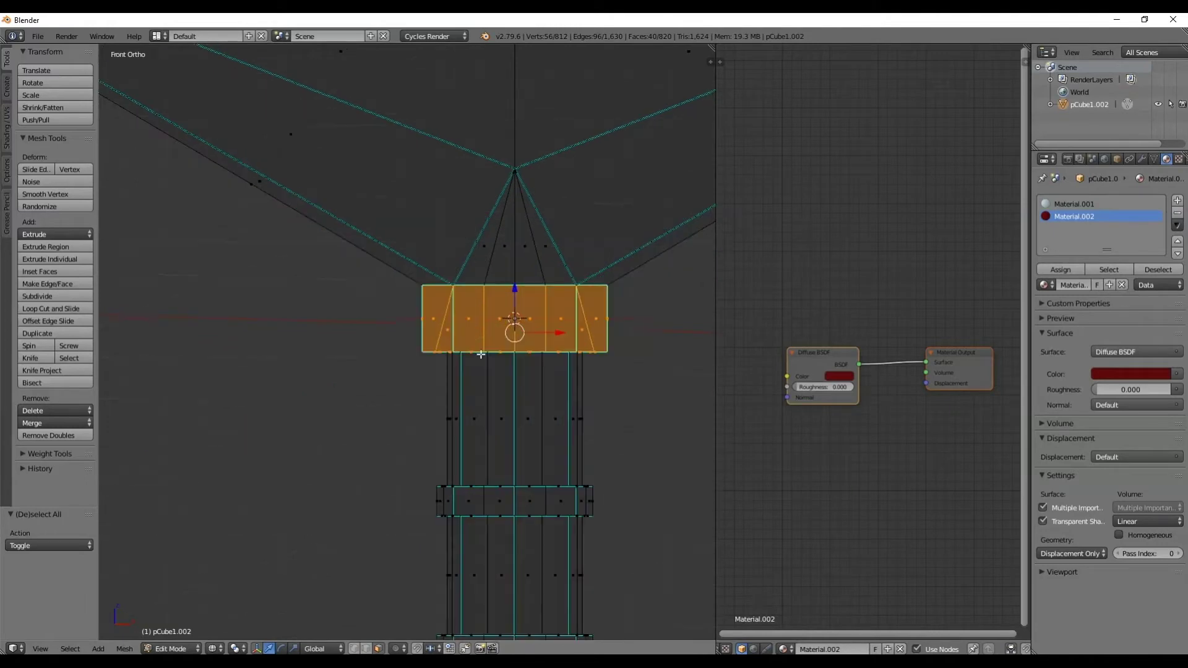
scroll(481, 354, down, 5)
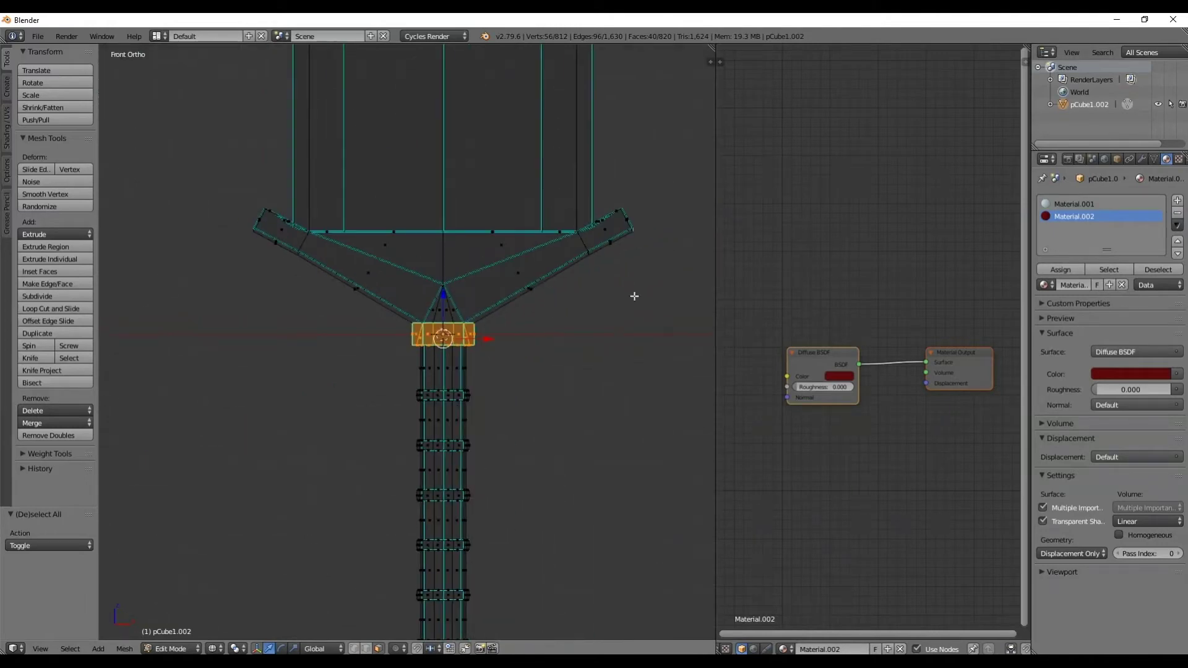
Step: Create a third material in dark blue-grey (R 0.044, G 0.052, B 0.058) and assign it to the selected collar faces
click(1177, 201)
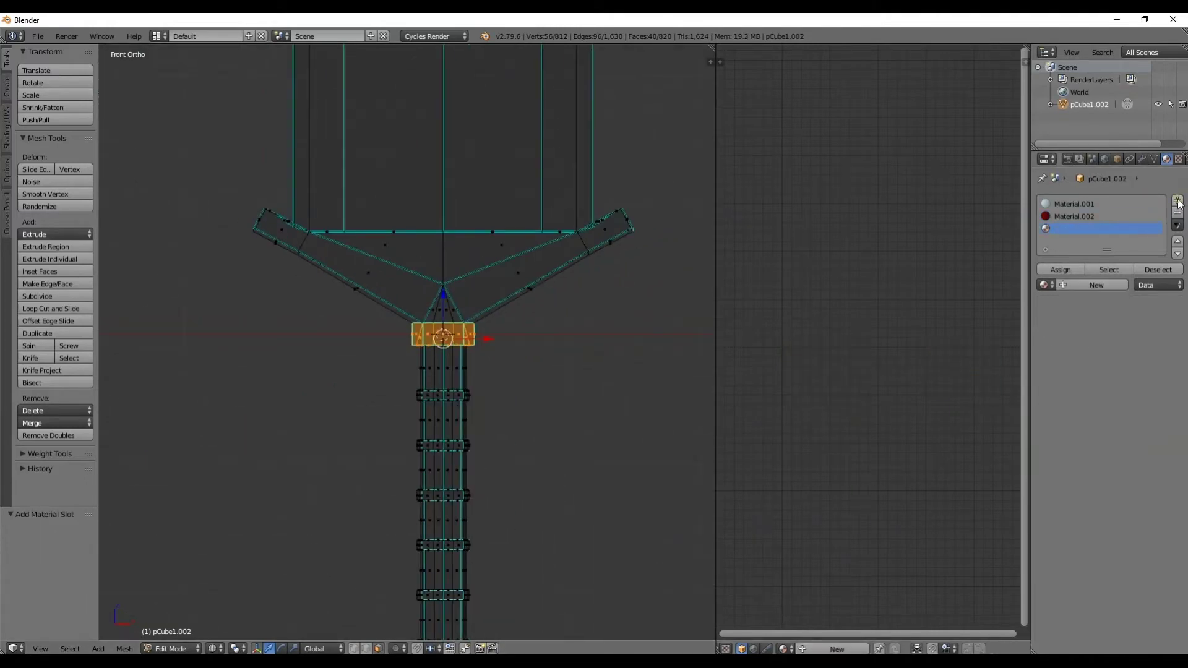
click(1097, 286)
click(1122, 374)
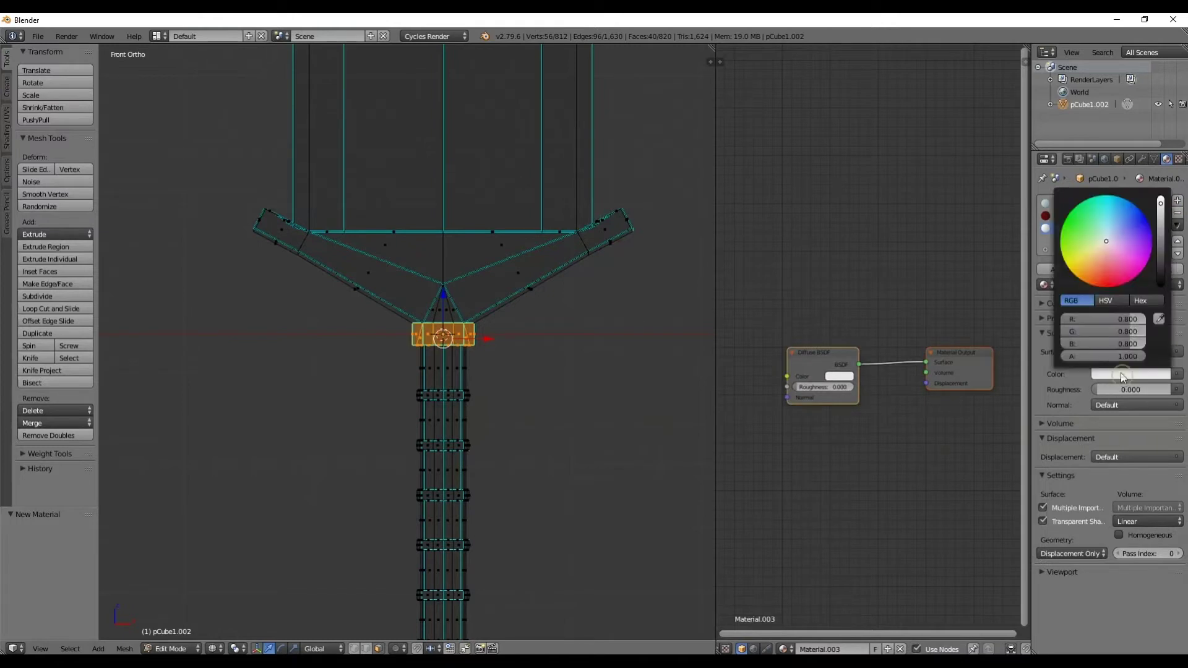
click(1161, 249)
click(1160, 260)
drag(1105, 239, 1106, 238)
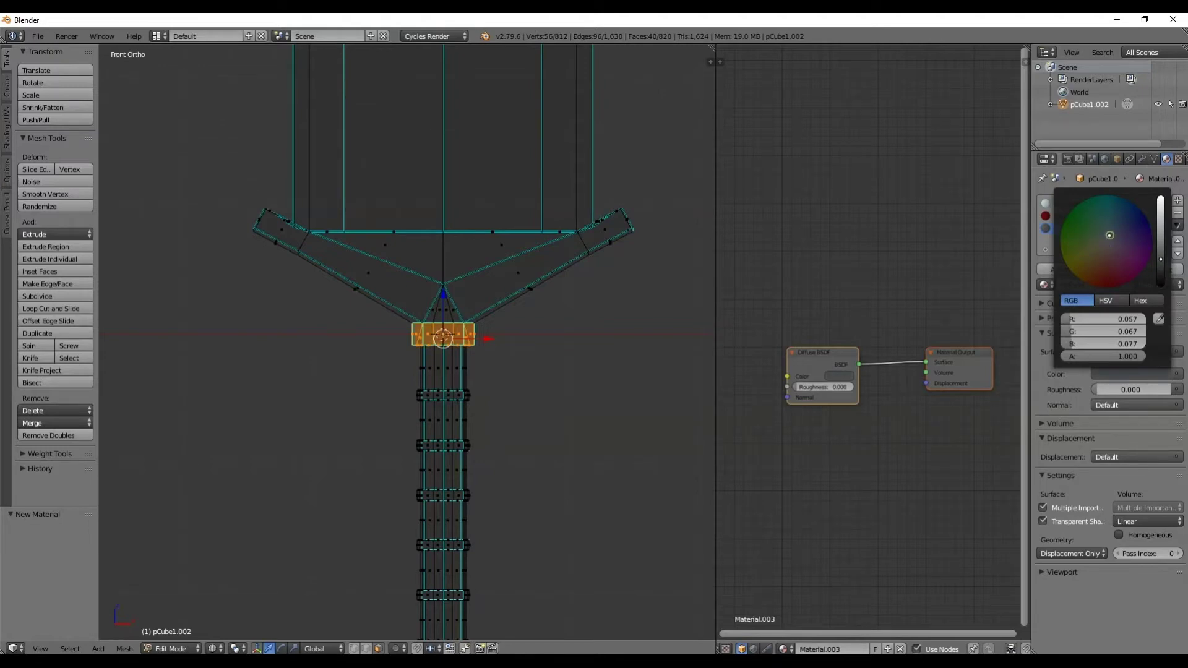
click(1161, 262)
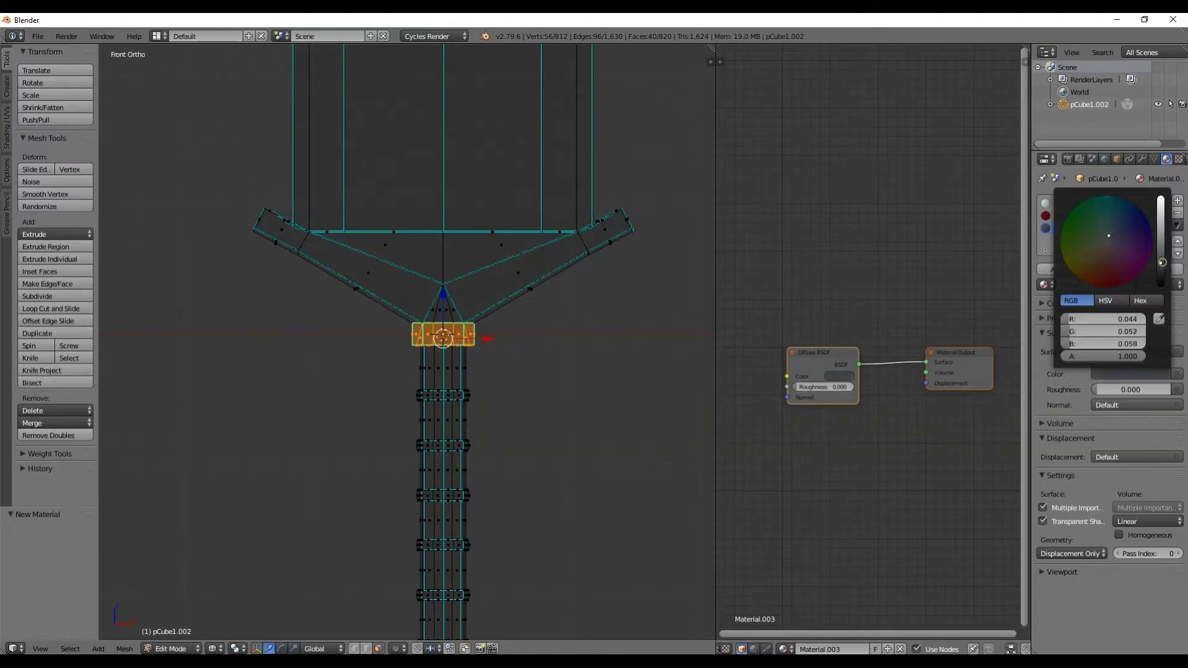
click(1046, 270)
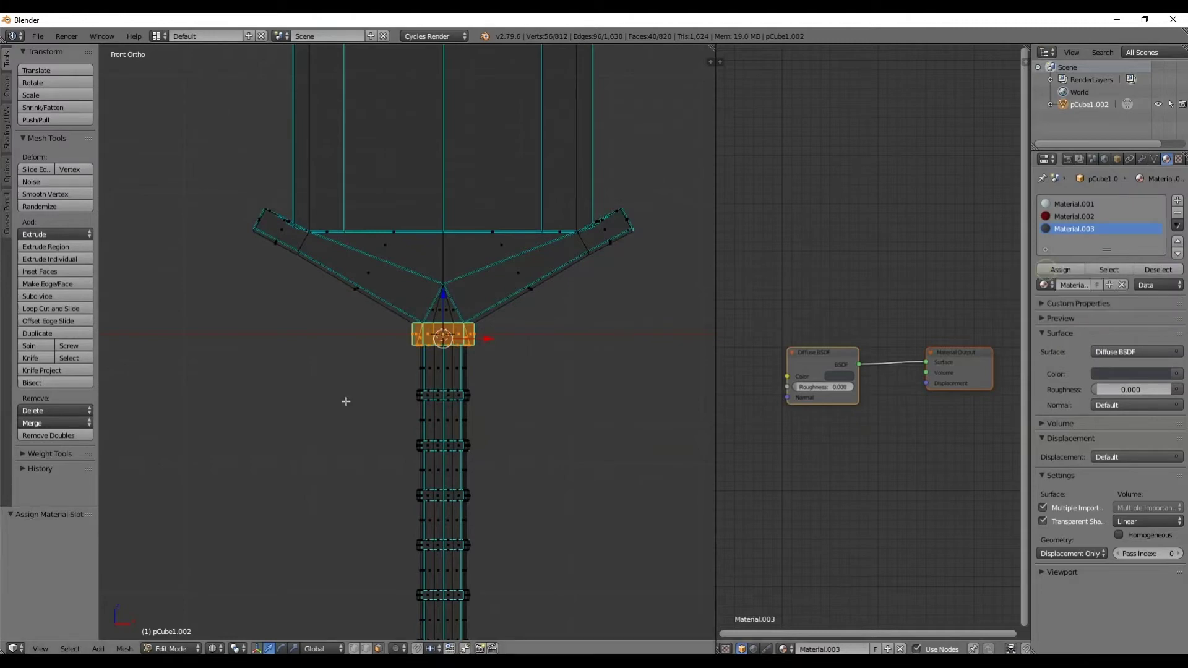
Step: Box-select the pommel ring at the handle's lower end in addition to the collar, and extend the selection to its adjoining faces
scroll(411, 389, down, 2)
ctrl+scroll(456, 371, down, 4)
scroll(443, 451, up, 4)
ctrl+scroll(451, 433, down, 3)
scroll(425, 496, up, 3)
shift+scroll(409, 391, down, 1)
key(b)
drag(557, 449, 199, 489)
middle_drag(346, 470, 397, 472)
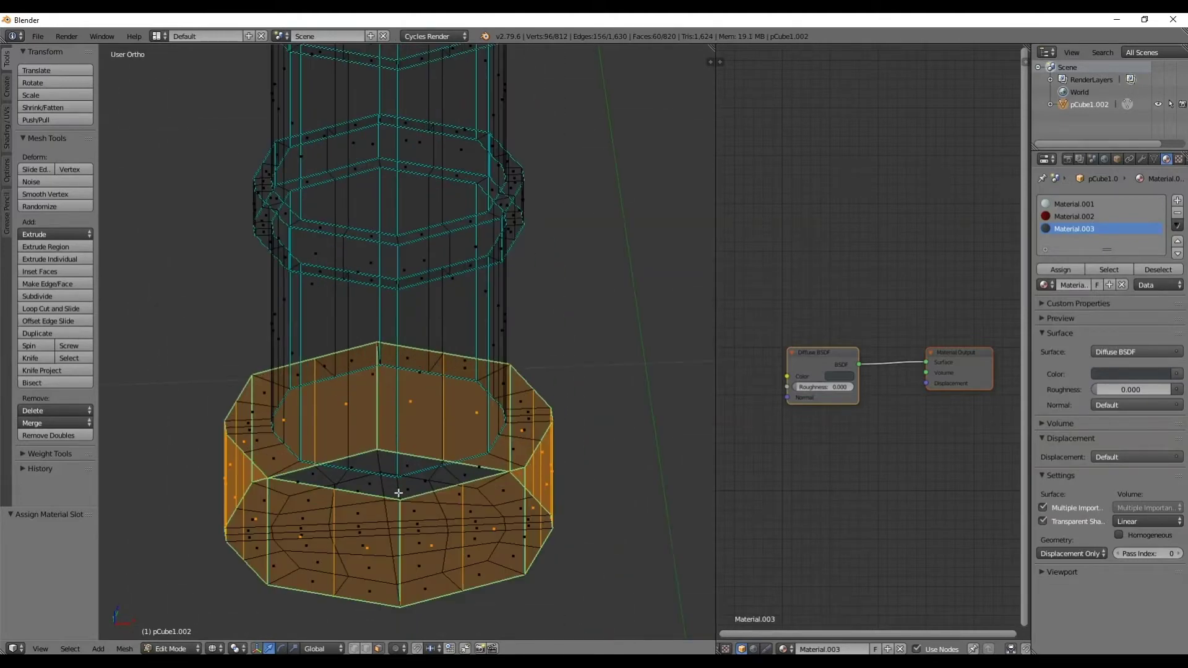
key(ctrl+KP_Add)
Step: Add all the faces of the pommel's flat end cap to the selection in solid view
mouse_move(424, 516)
middle_down()
mouse_move(359, 357)
mouse_move(396, 340)
middle_up()
key(z)
shift+right_click(390, 281)
shift+right_click(383, 303)
shift+right_click(330, 321)
shift+right_click(331, 276)
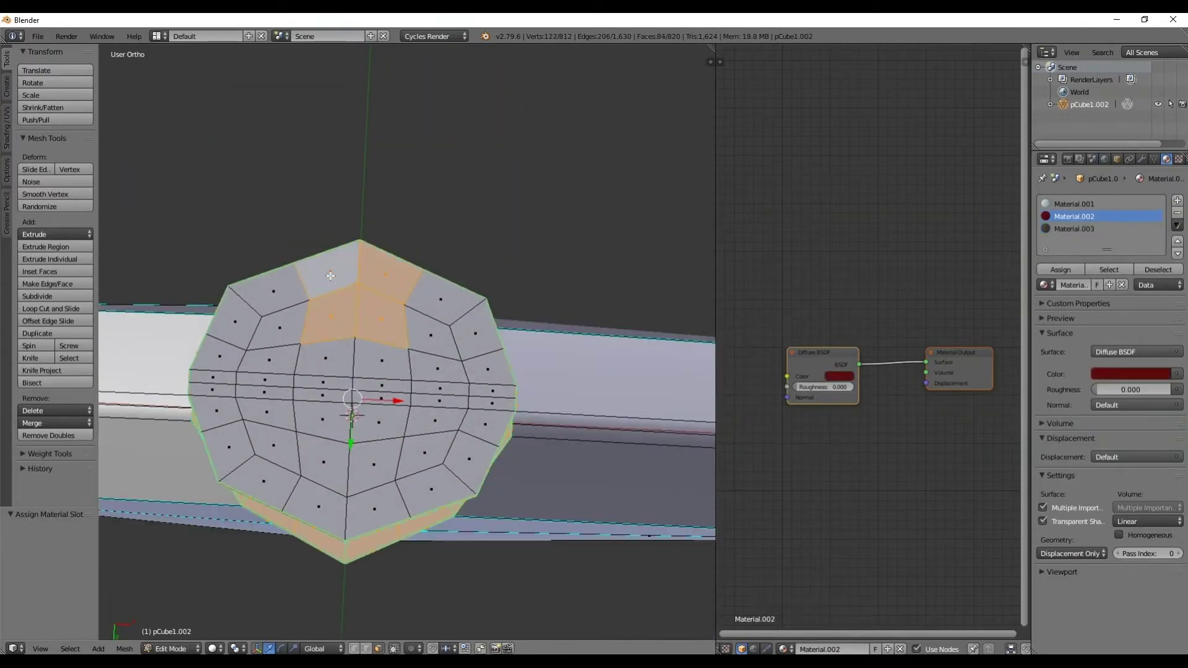
shift+right_click(275, 291)
shift+right_click(236, 321)
shift+right_click(282, 328)
shift+right_click(270, 359)
shift+right_click(229, 360)
shift+right_click(221, 377)
shift+right_click(262, 377)
shift+right_click(266, 408)
shift+right_click(213, 391)
shift+right_click(265, 393)
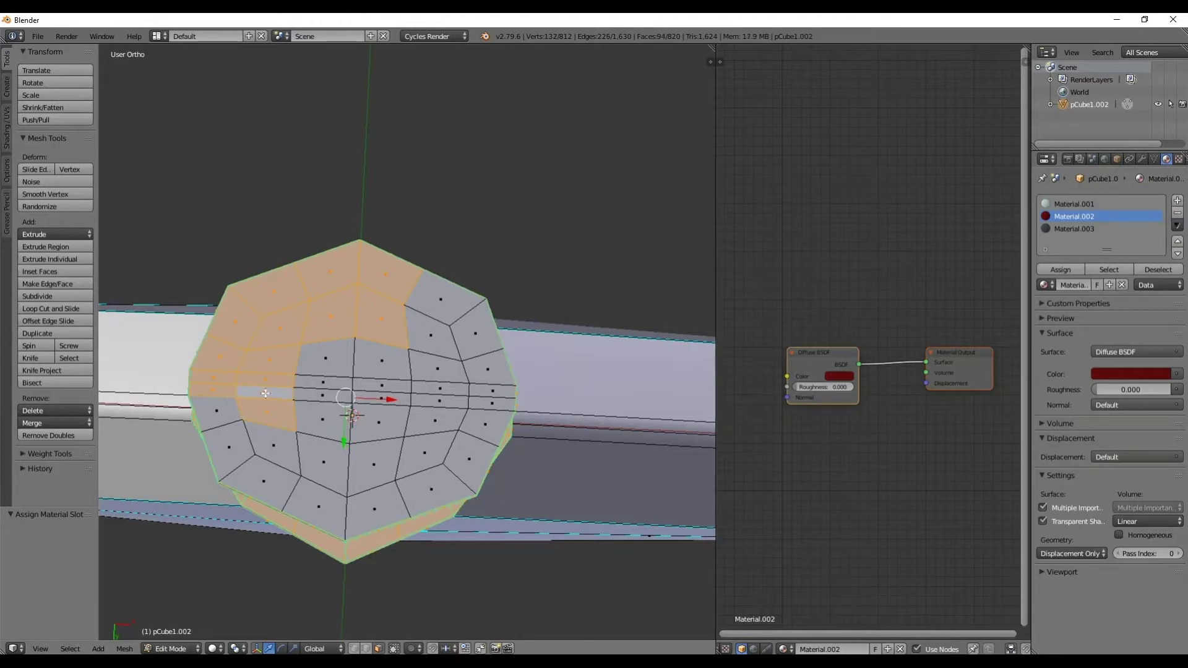
shift+right_click(217, 411)
shift+right_click(229, 446)
shift+right_click(273, 444)
shift+right_click(263, 481)
shift+right_click(321, 506)
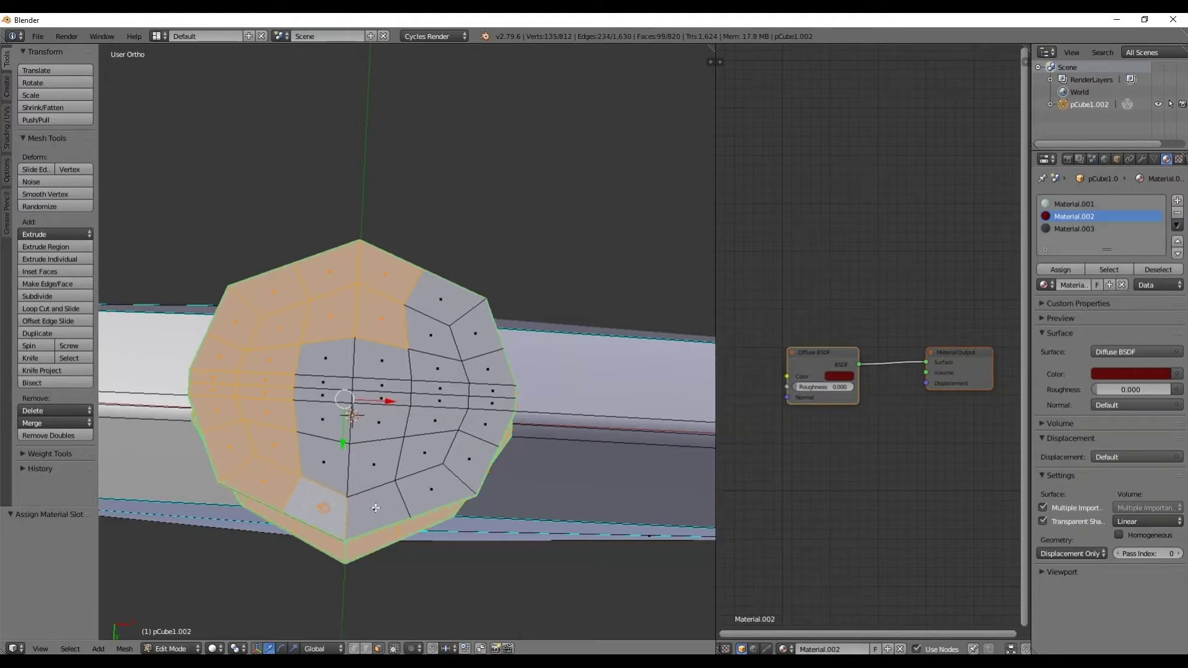
shift+right_click(375, 508)
shift+right_click(433, 485)
shift+right_click(425, 455)
shift+right_click(374, 465)
shift+right_click(325, 461)
shift+right_click(337, 421)
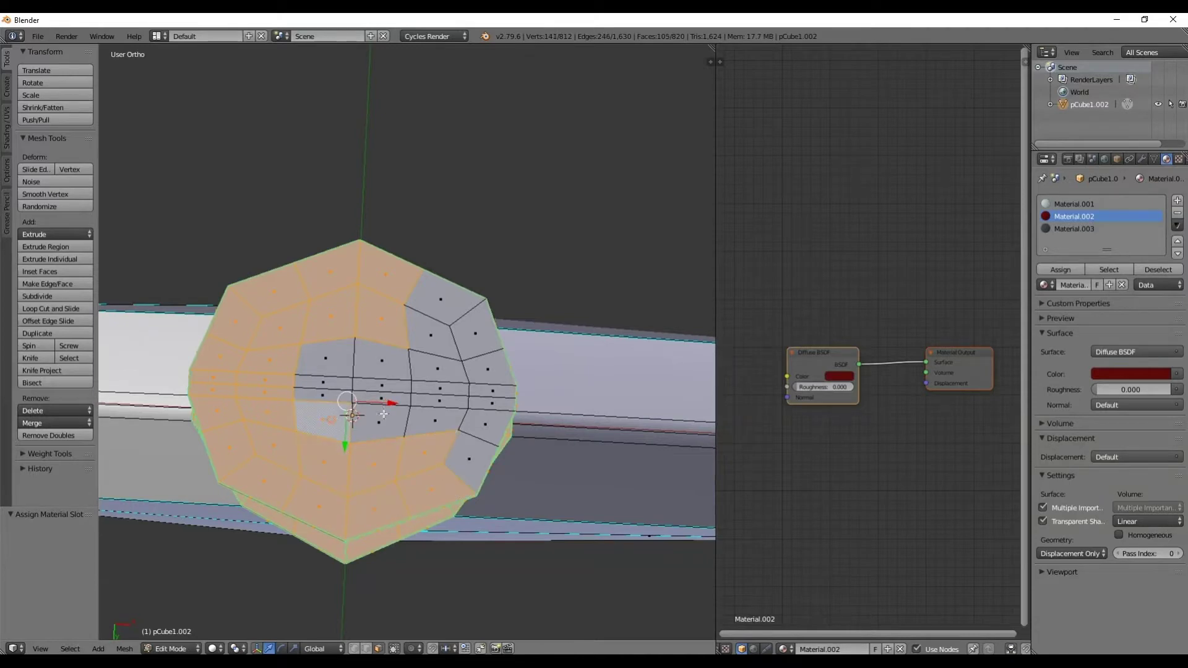
shift+right_click(379, 421)
shift+right_click(382, 400)
shift+right_click(325, 396)
shift+right_click(325, 381)
shift+right_click(382, 385)
shift+right_click(381, 361)
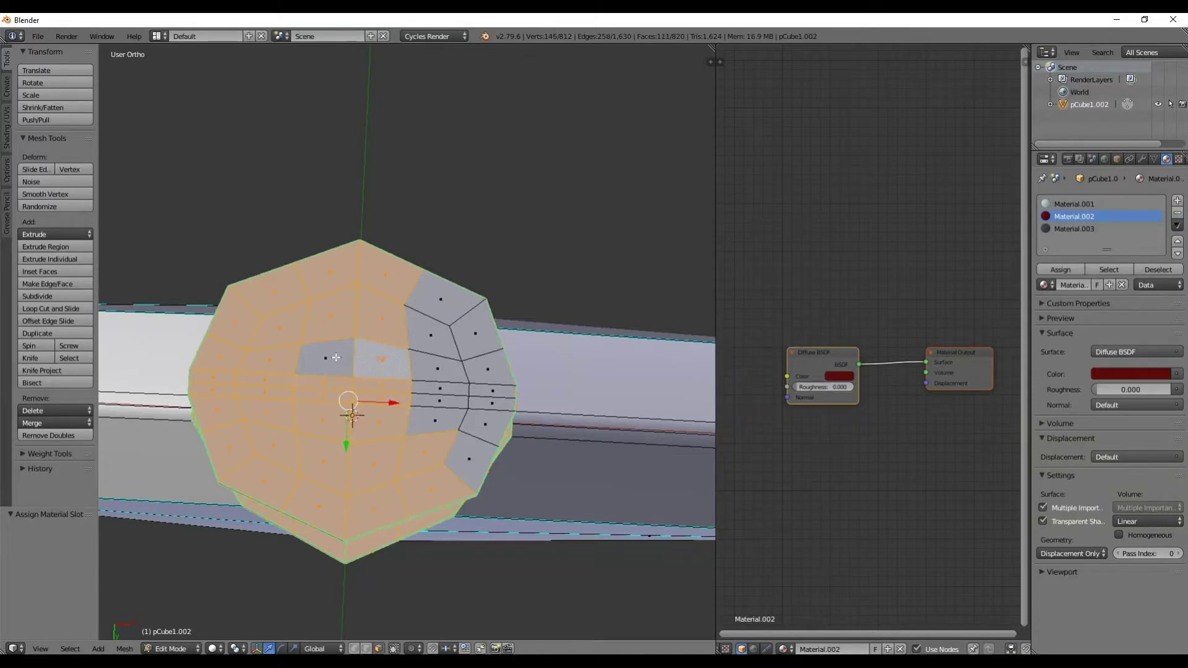
shift+right_click(336, 358)
shift+right_click(439, 366)
shift+right_click(439, 391)
shift+right_click(440, 403)
shift+right_click(436, 421)
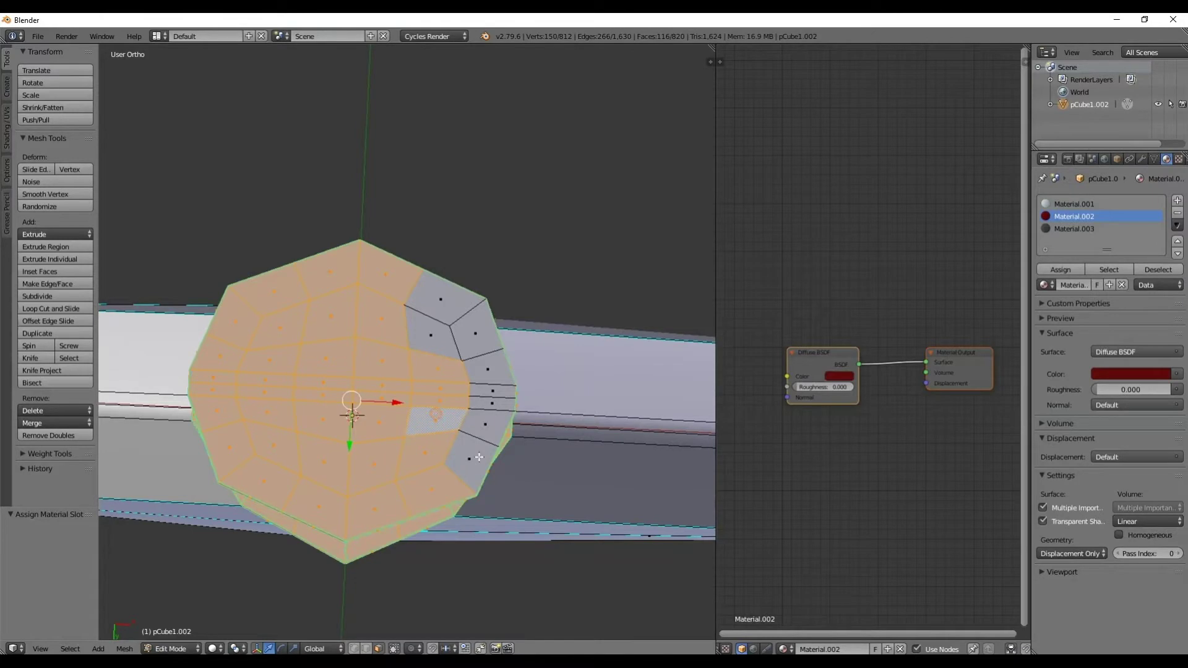
shift+right_click(479, 457)
shift+right_click(486, 426)
shift+right_click(493, 405)
shift+right_click(494, 391)
shift+right_click(486, 372)
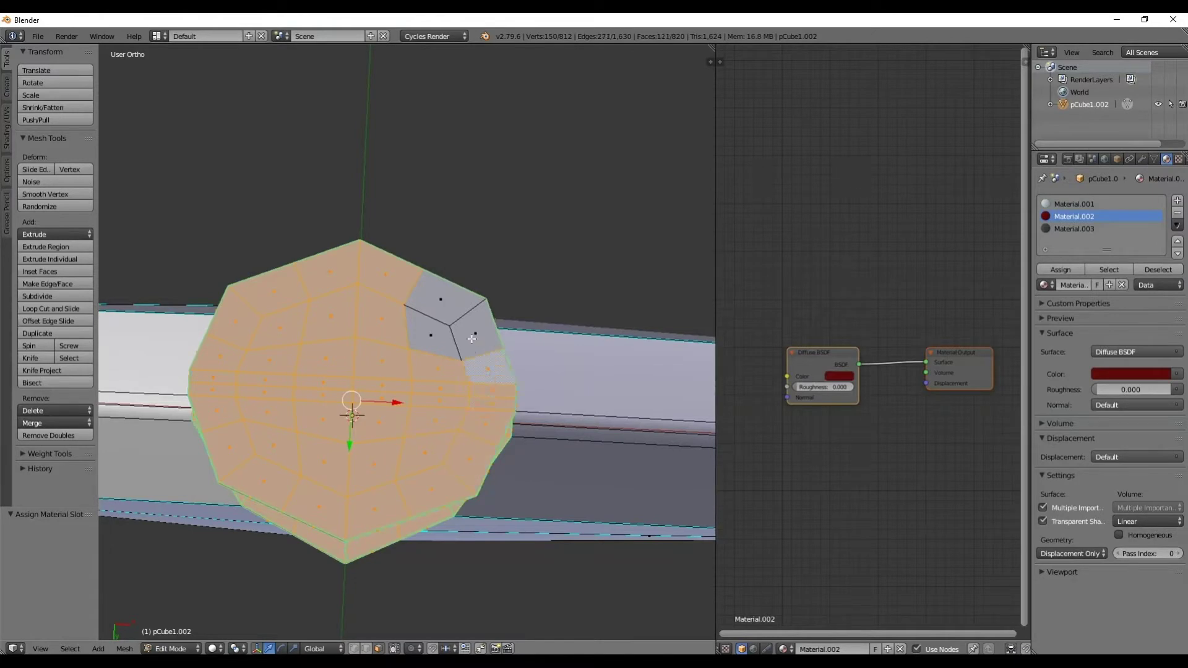
shift+right_click(474, 338)
shift+right_click(431, 334)
shift+right_click(437, 300)
Step: Assign Material.003 to the selected collar and pommel faces and switch the viewport to Rendered shading
key(KP_1)
scroll(478, 132, down, 10)
shift+middle_drag(478, 128, 523, 332)
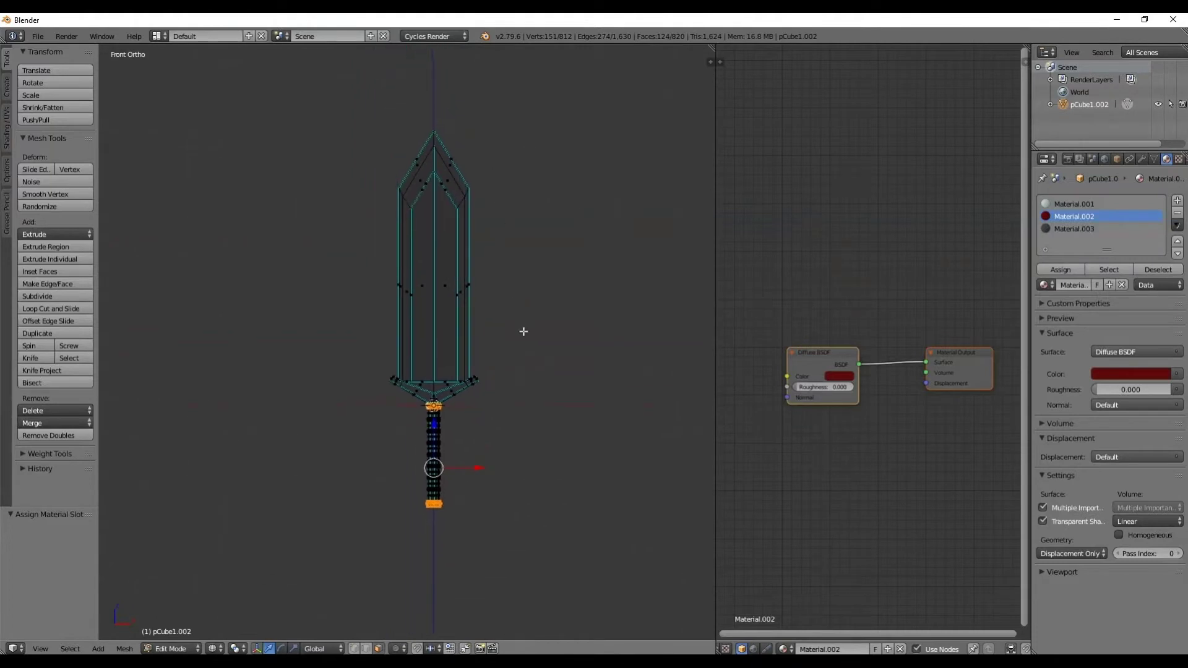
scroll(518, 383, up, 3)
shift+middle_drag(532, 543, 519, 437)
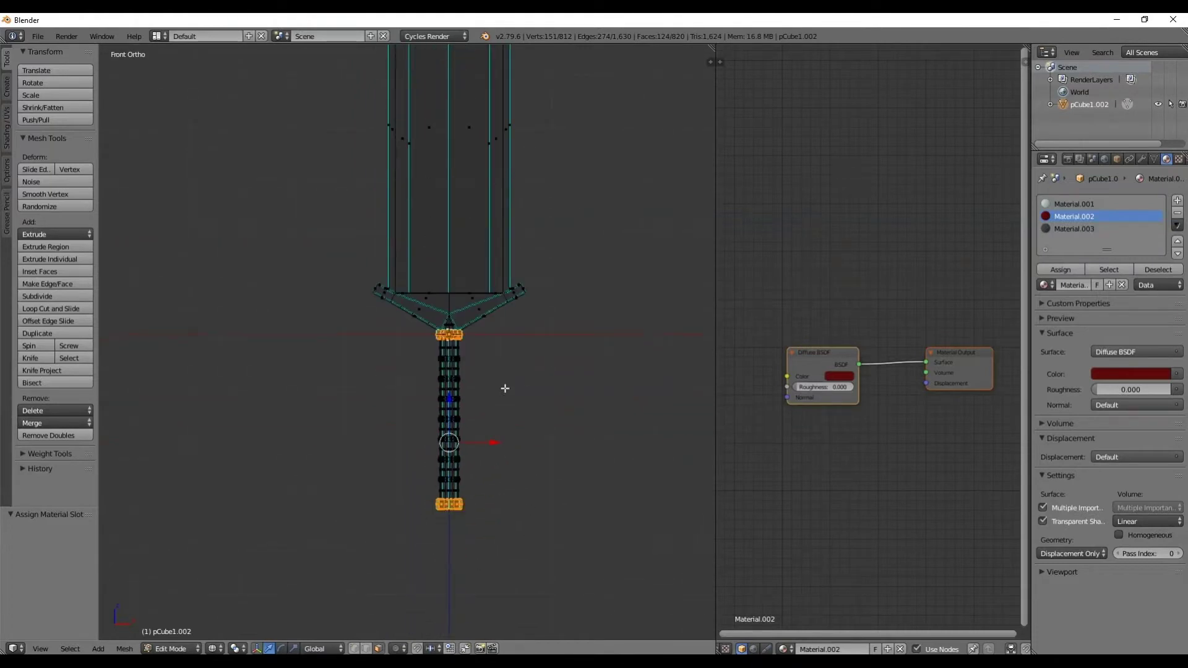
scroll(579, 385, up, 1)
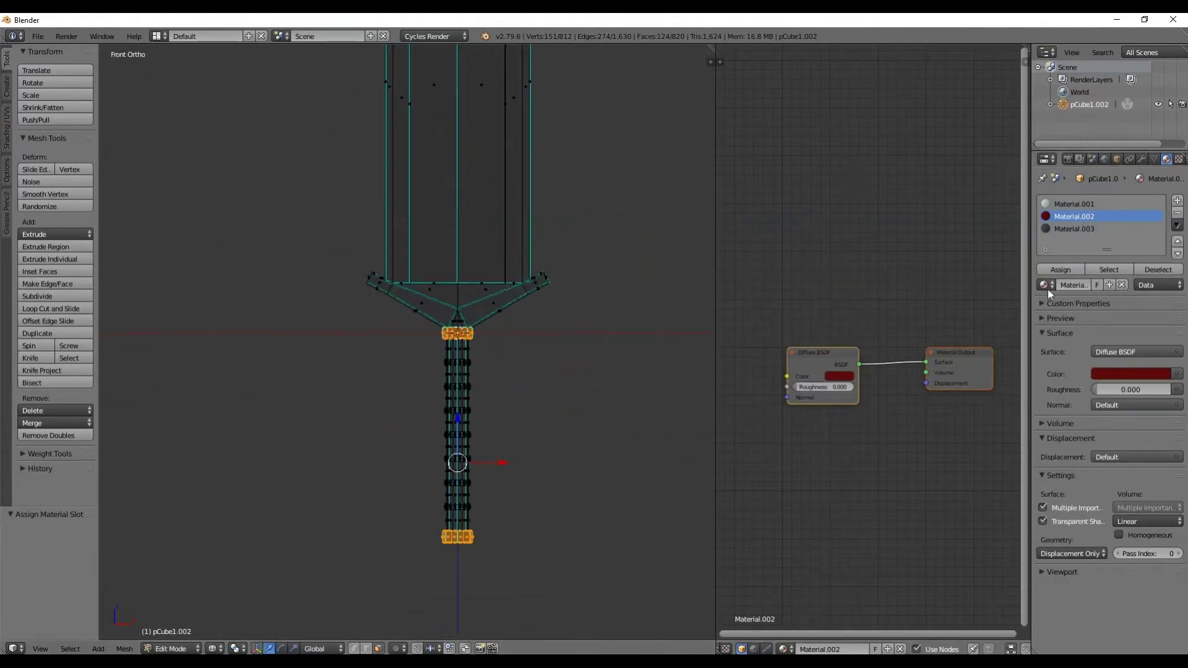
click(1068, 229)
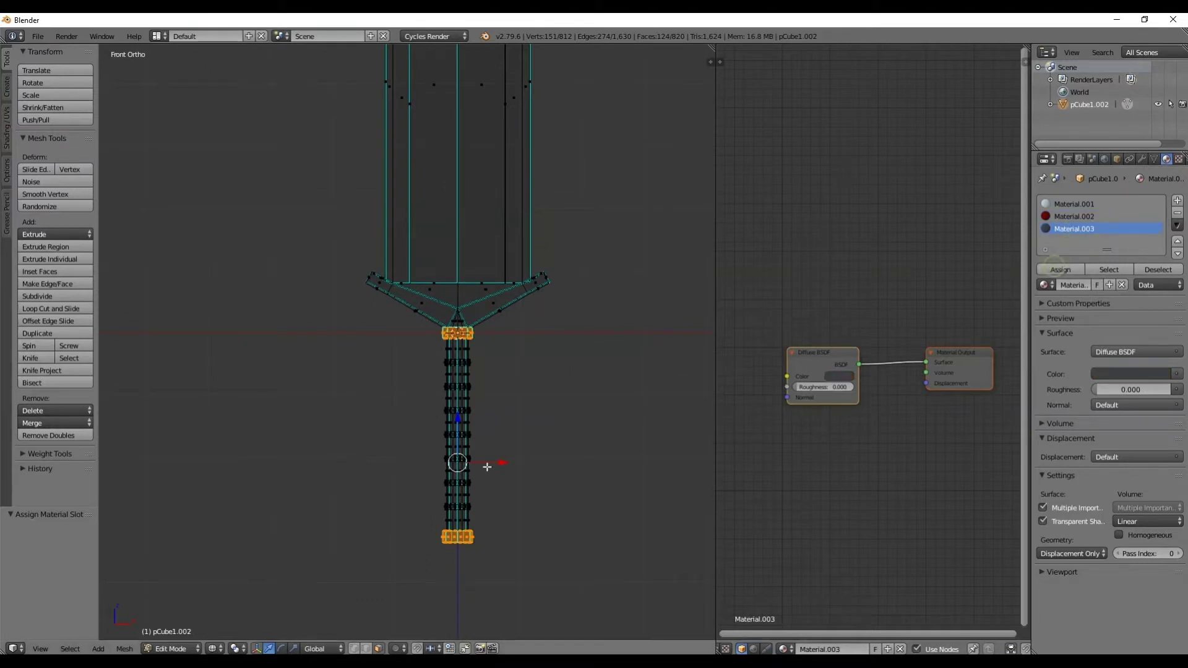
click(212, 648)
click(232, 566)
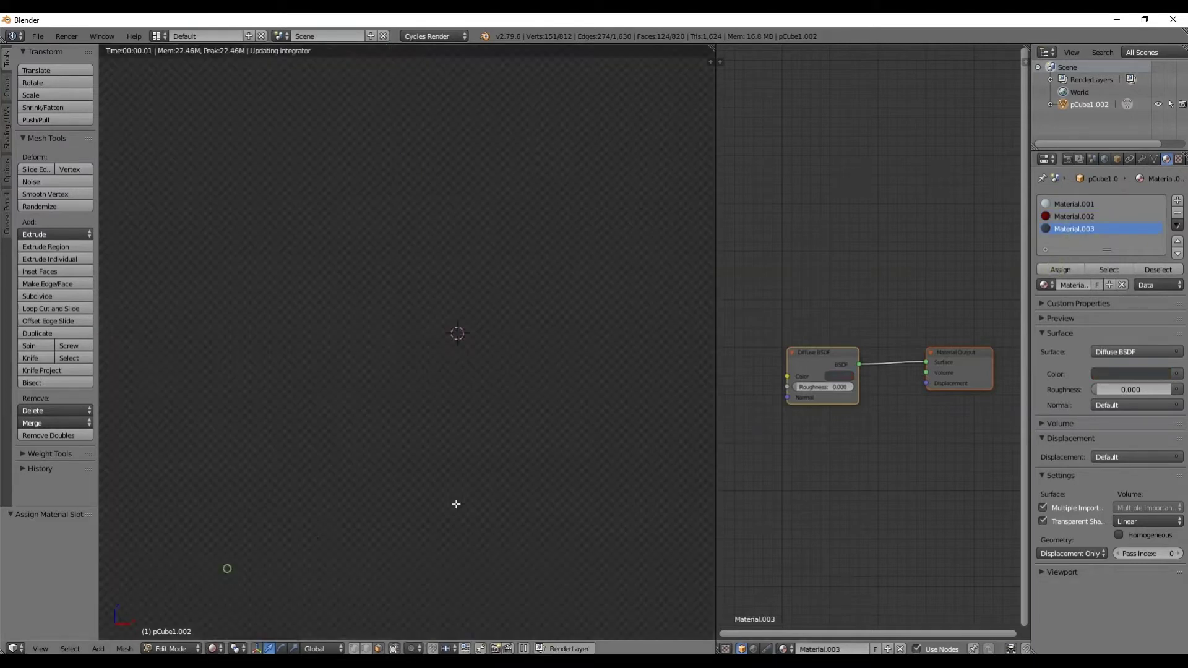
click(1056, 270)
Step: Inspect the rendered collar, handle and pommel, and return the viewport to Solid shading
scroll(420, 333, up, 3)
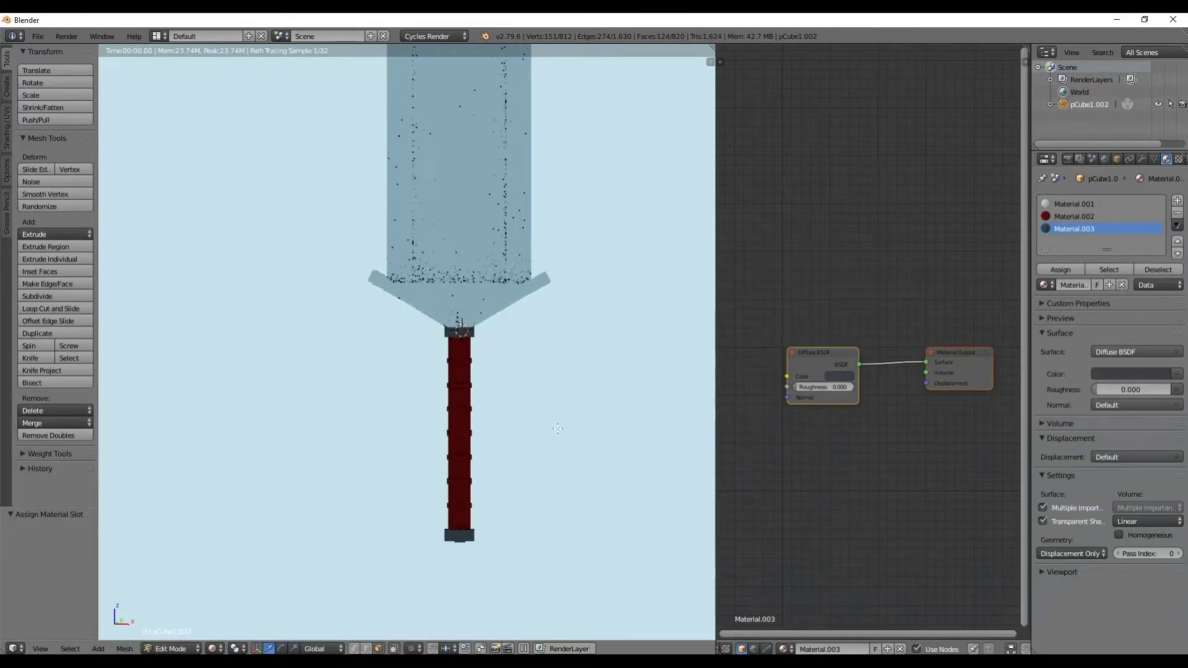
middle_drag(421, 333, 589, 371)
key(KP_1)
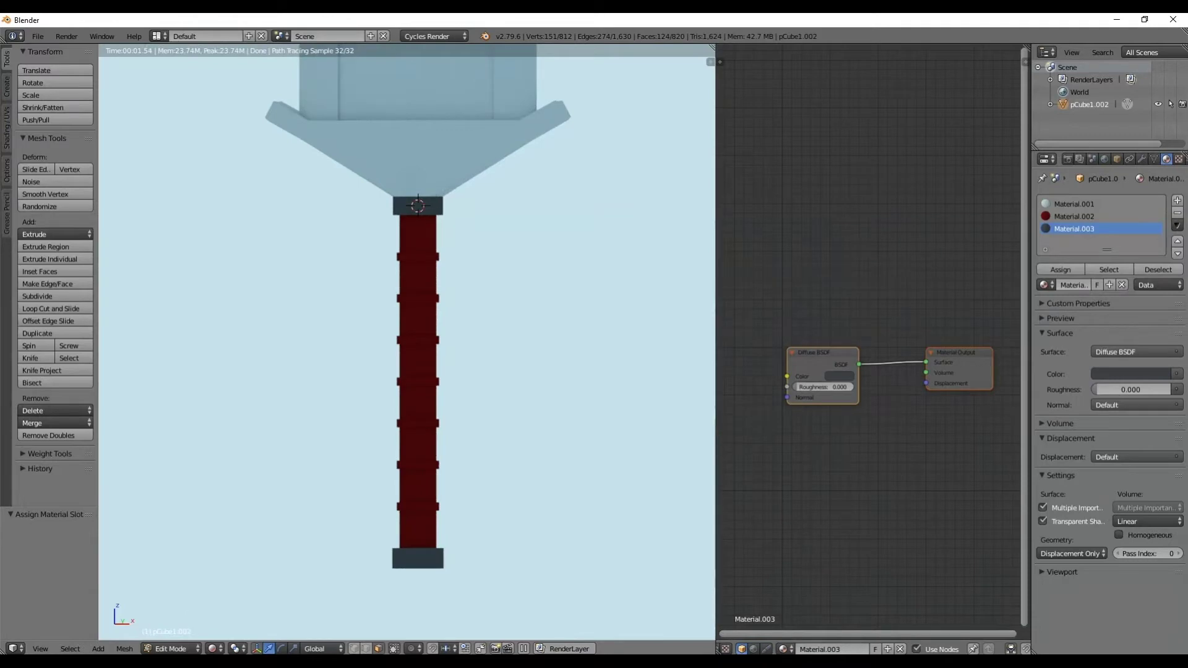
click(213, 649)
click(230, 607)
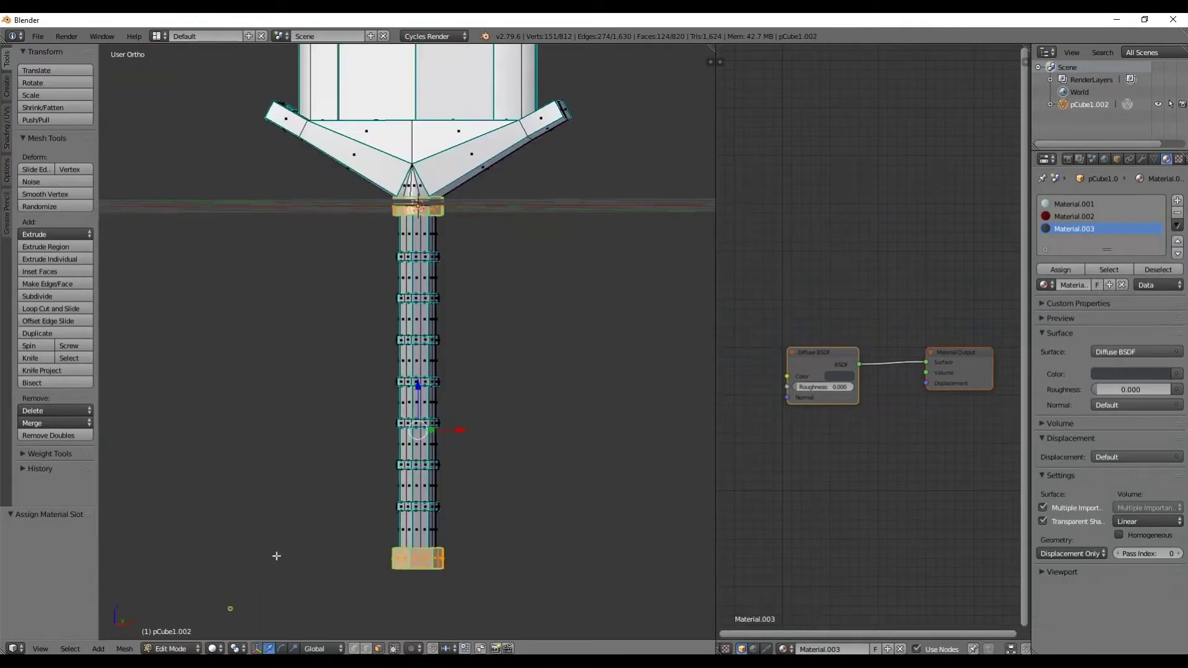
Step: Pick a face on the handle's uppermost band and show the handle in front wireframe view
right_click(418, 256)
scroll(426, 244, up, 3)
middle_drag(470, 205, 468, 302)
key(KP_1)
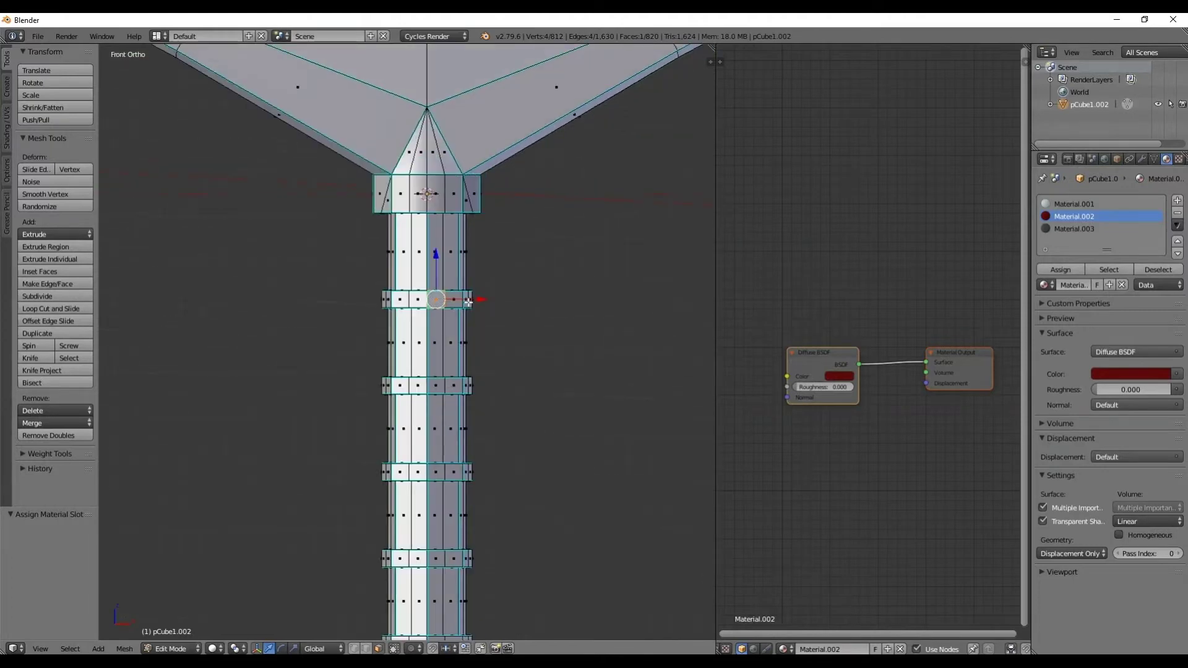
key(z)
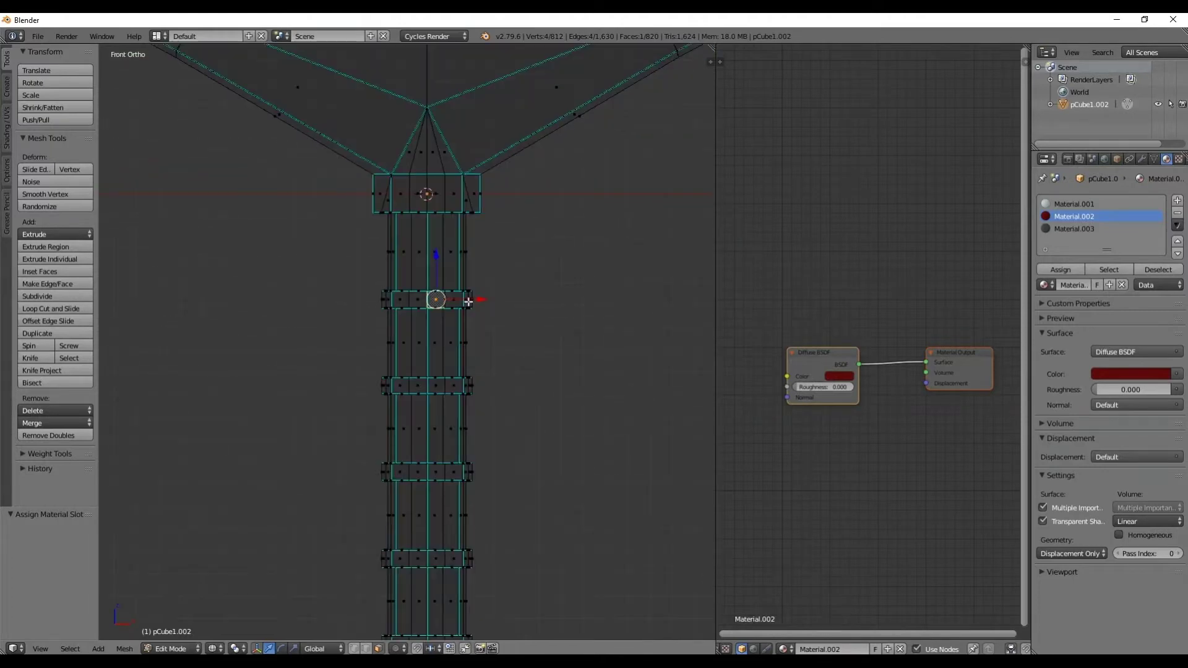
scroll(445, 304, up, 3)
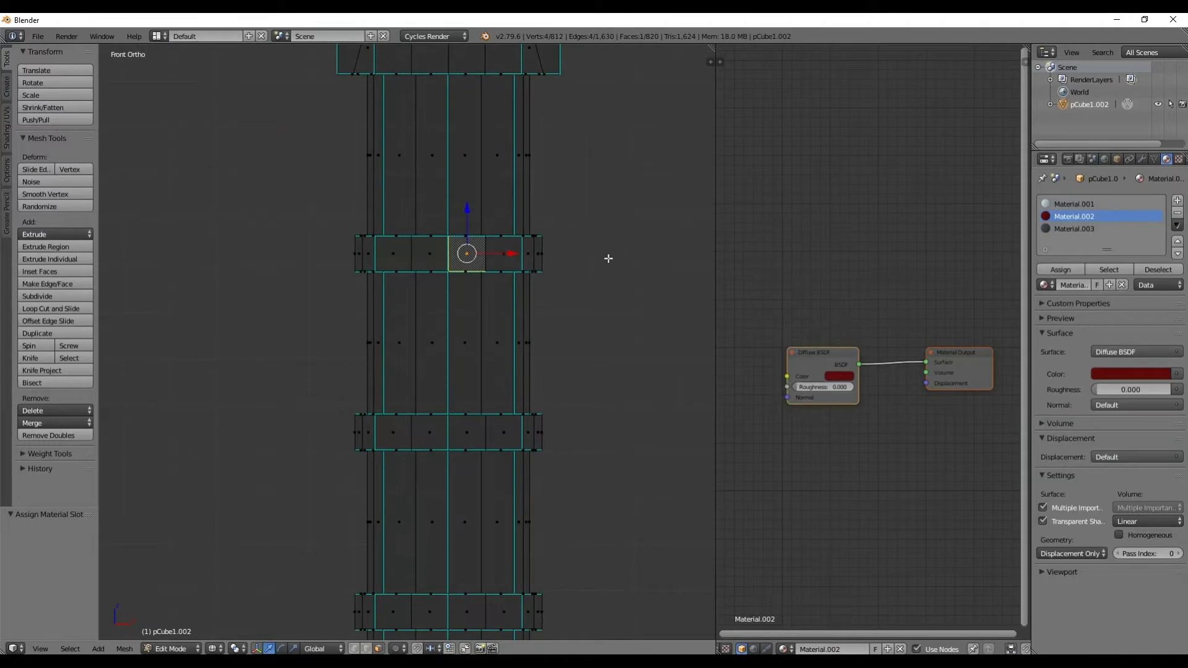
Step: Box-select the three uppermost raised bands along the handle
key(b)
drag(605, 219, 280, 285)
shift+scroll(488, 360, down, 1)
shift+scroll(564, 280, down, 7)
key(b)
drag(588, 289, 244, 345)
shift+scroll(490, 261, down, 10)
shift+middle_drag(490, 261, 511, 210)
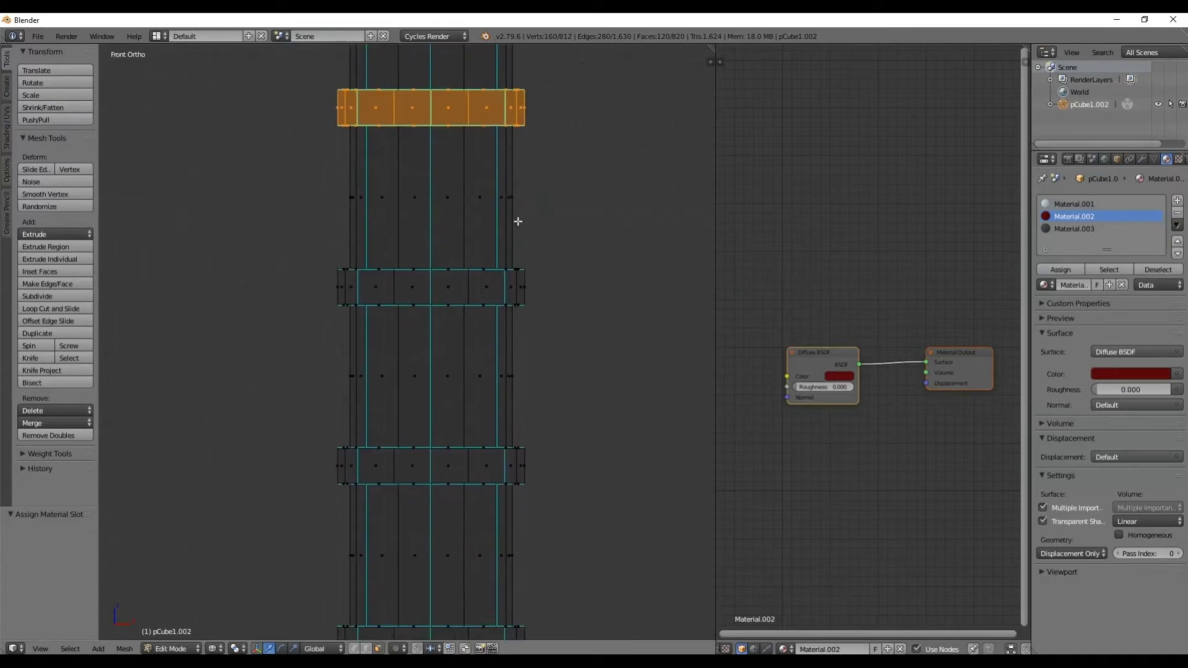
key(b)
drag(608, 250, 333, 341)
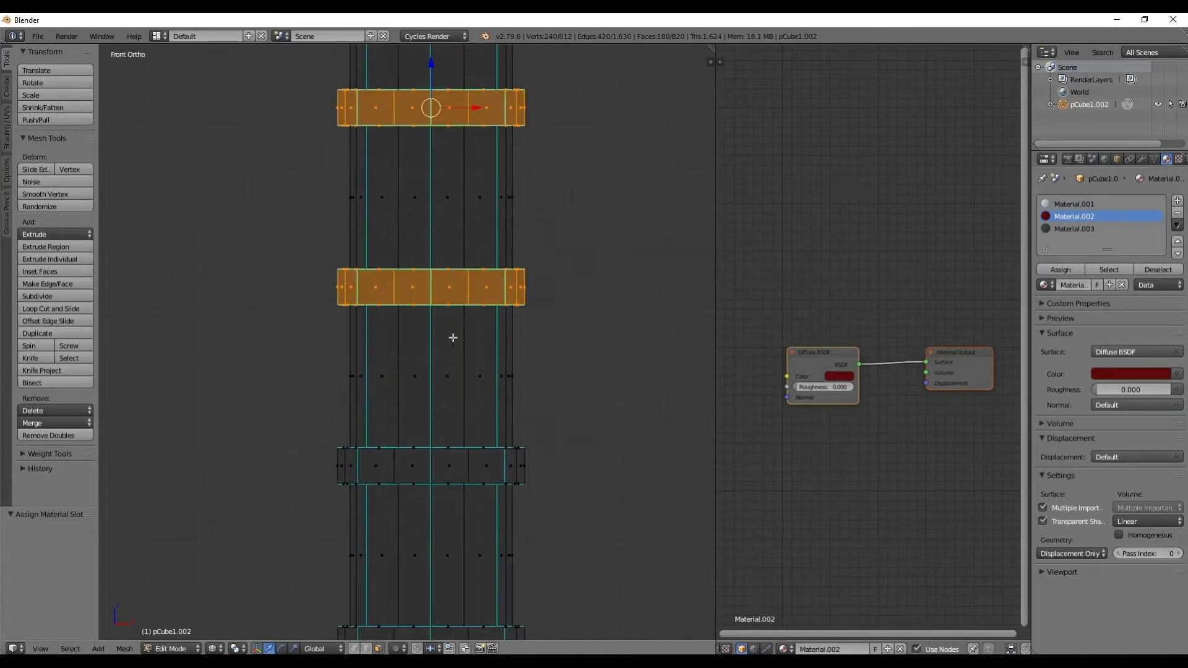
scroll(425, 178, up, 4)
shift+scroll(461, 182, up, 15)
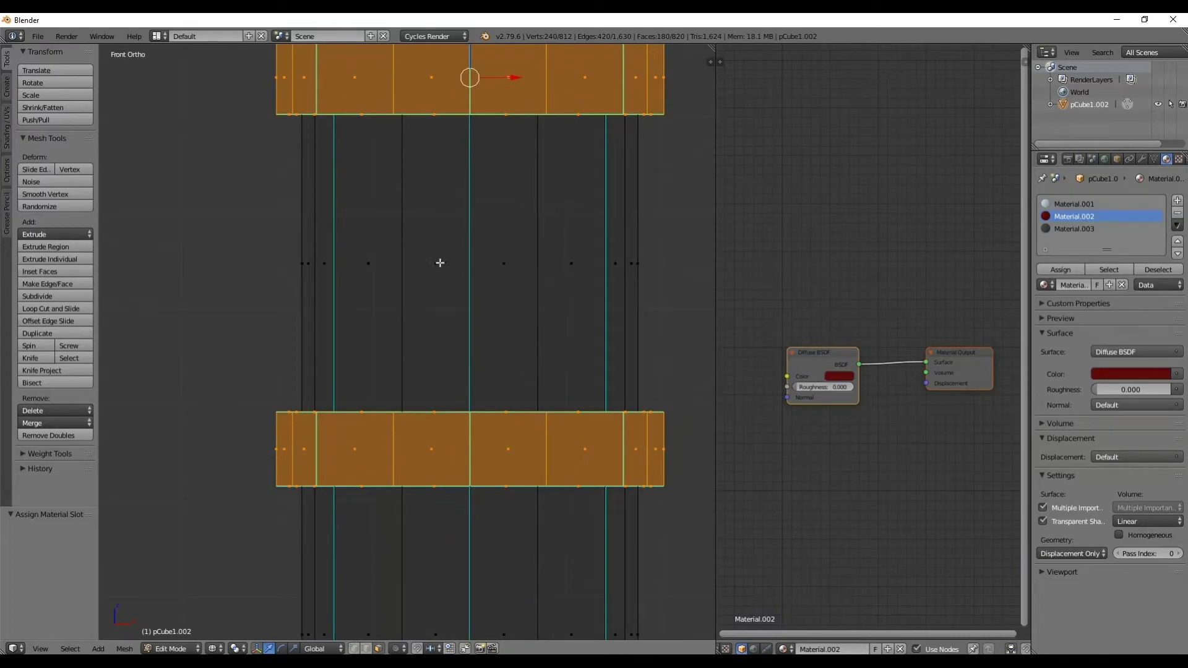
Step: Try face picking and box selection on the handle section between two bands, clearing the selection between attempts
right_click(435, 264)
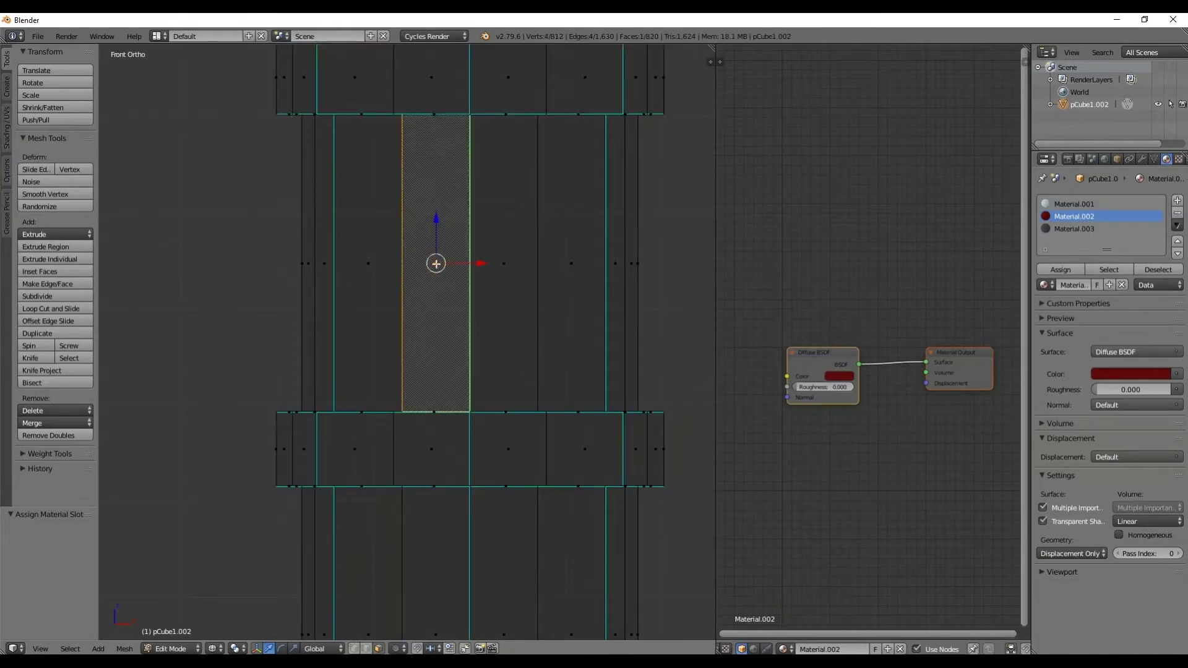
key(b)
drag(665, 242, 635, 286)
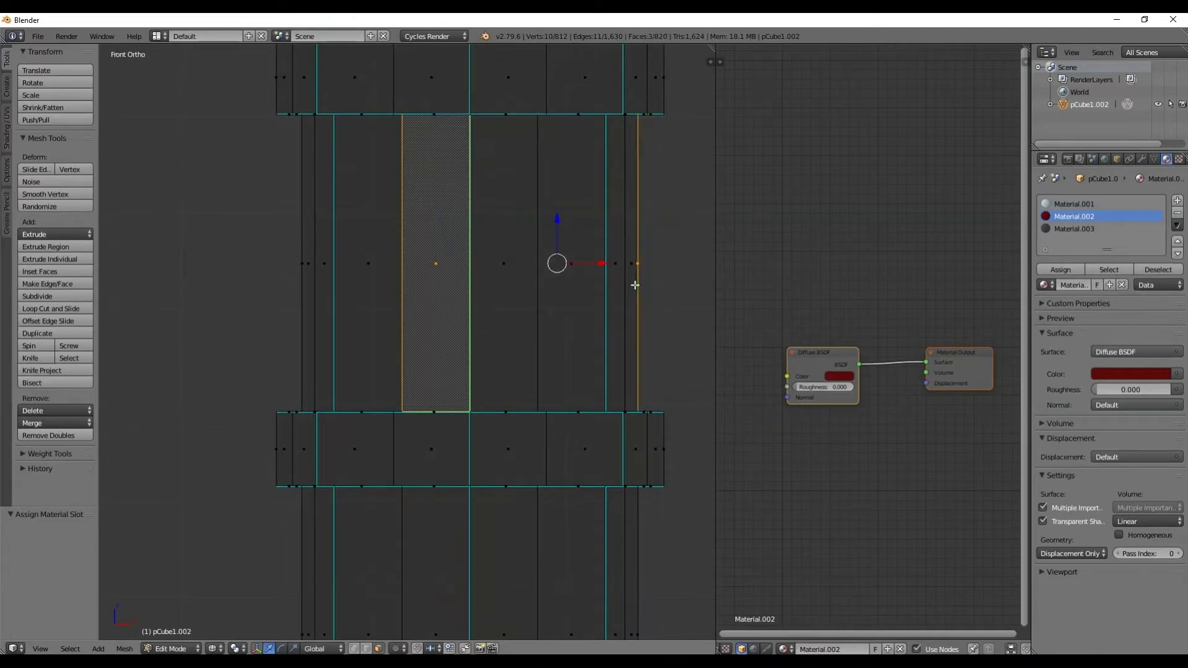
key(a)
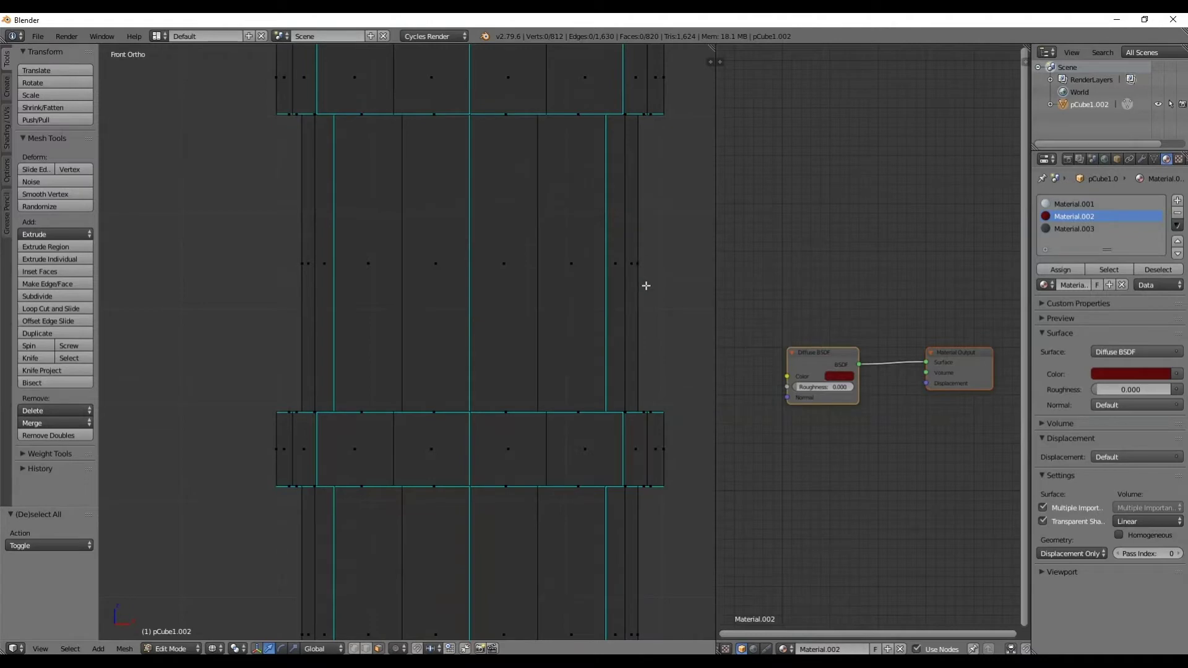
key(b)
drag(671, 318, 248, 345)
Step: Box-select the three uppermost raised bands on the handle, leaving the grip sections between them unselected
scroll(522, 257, down, 1)
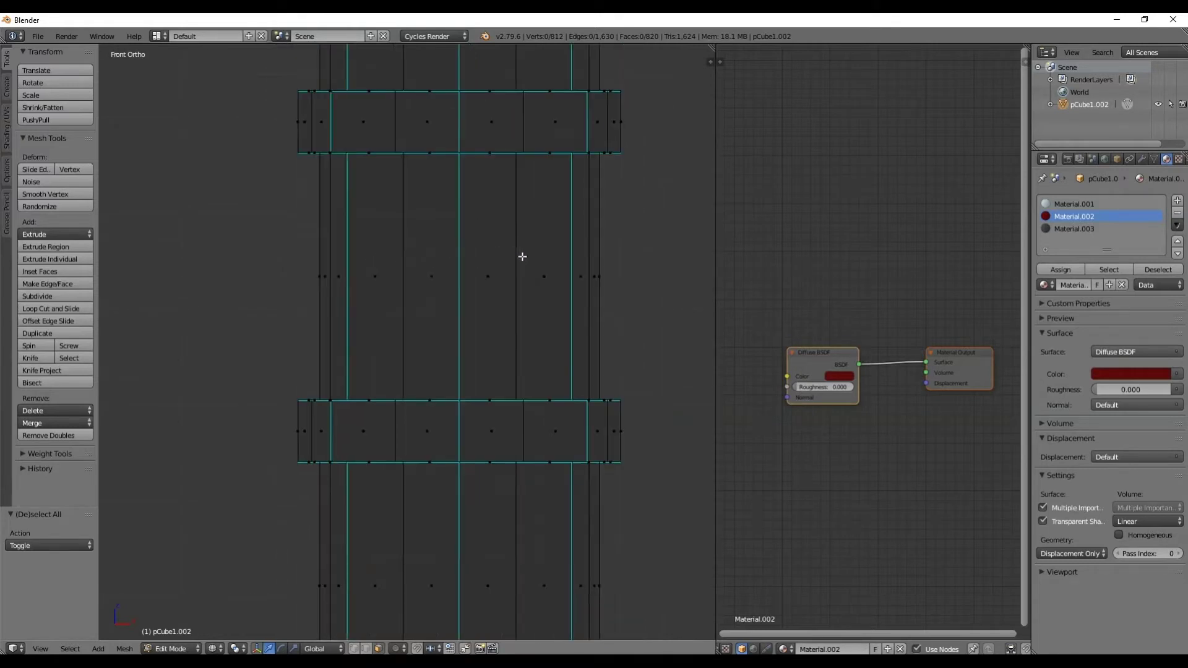
key(b)
drag(653, 386, 323, 465)
shift+scroll(573, 297, up, 5)
key(b)
drag(650, 257, 178, 353)
scroll(464, 254, down, 6)
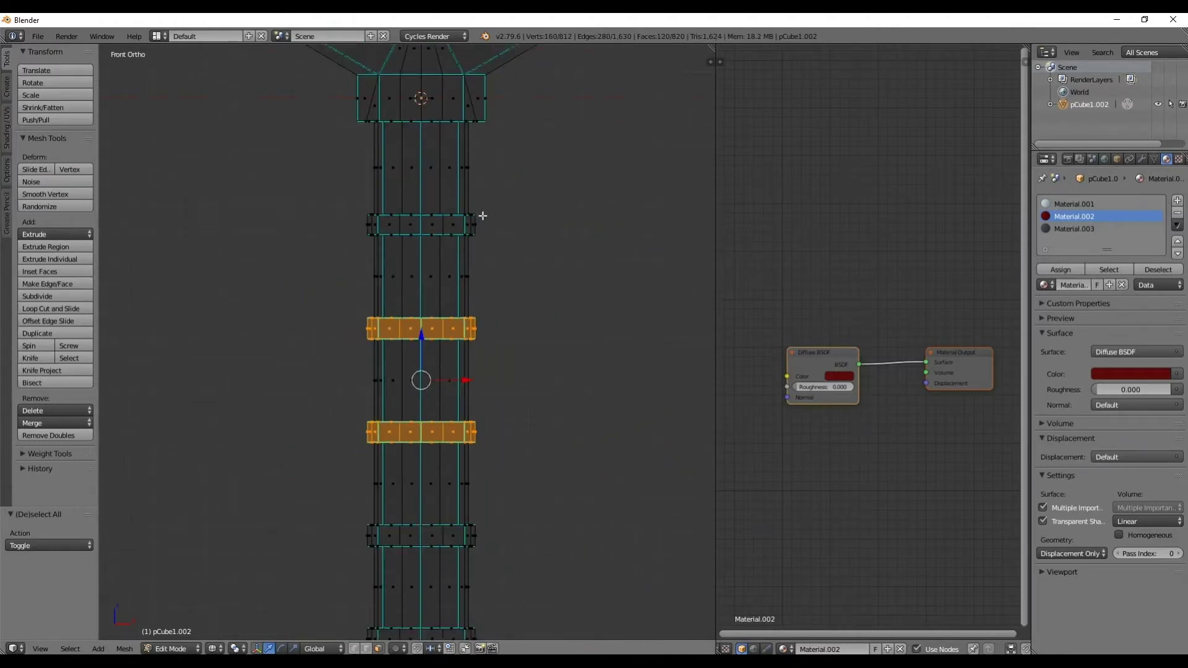
scroll(463, 179, up, 2)
key(b)
drag(530, 146, 305, 208)
Step: Add the fourth and fifth handle bands from the collar to the selection with box select
shift+scroll(526, 270, down, 5)
shift+scroll(527, 270, down, 5)
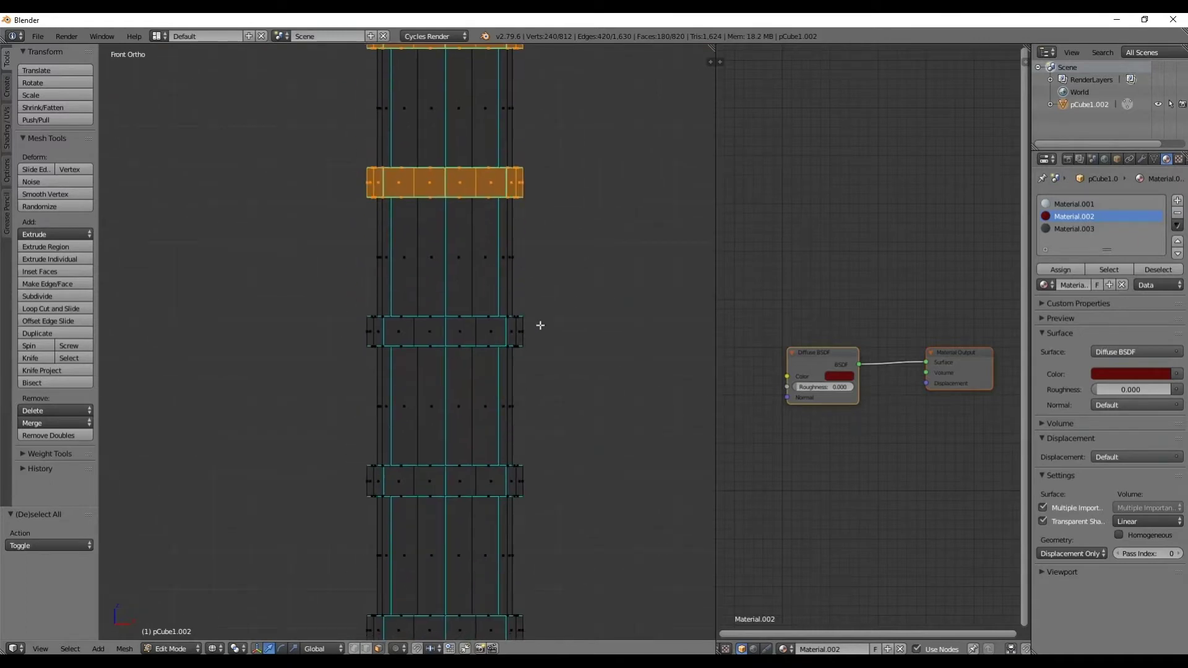
key(b)
drag(545, 313, 361, 356)
shift+scroll(584, 286, down, 3)
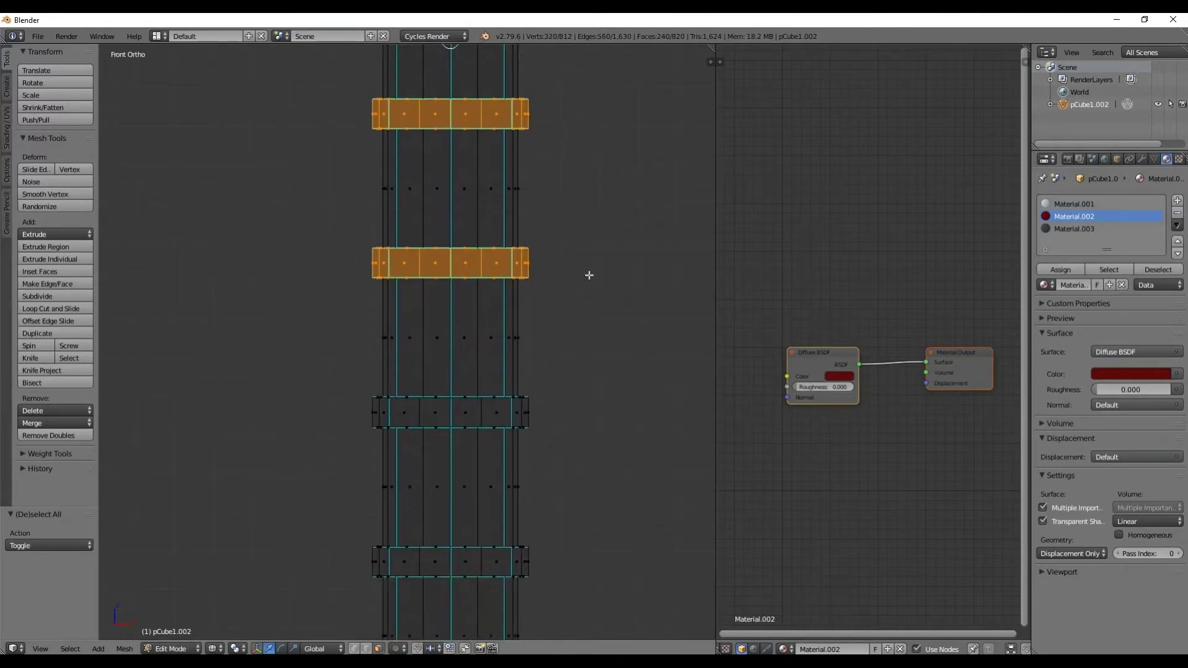
key(b)
drag(562, 355, 350, 420)
Step: Add the last two handle bands above the pommel to the box selection
shift+scroll(555, 193, down, 6)
key(b)
drag(584, 308, 362, 372)
shift+scroll(523, 254, down, 6)
key(b)
drag(582, 292, 346, 360)
scroll(515, 270, down, 3)
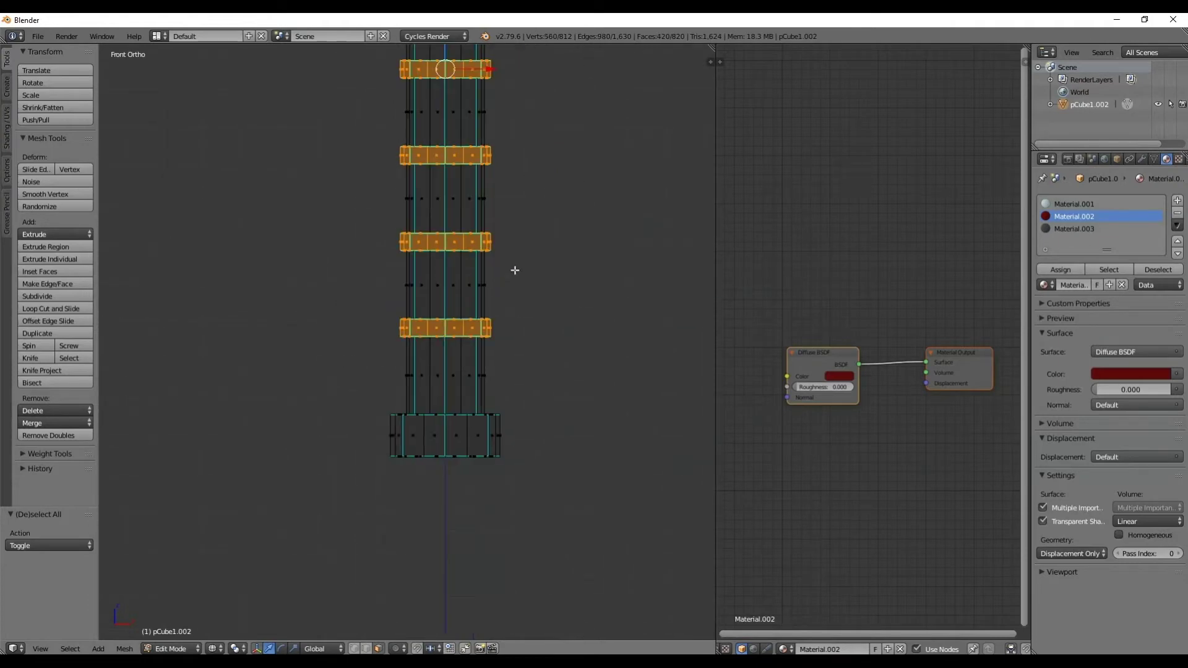
scroll(514, 271, down, 4)
shift+scroll(511, 239, up, 6)
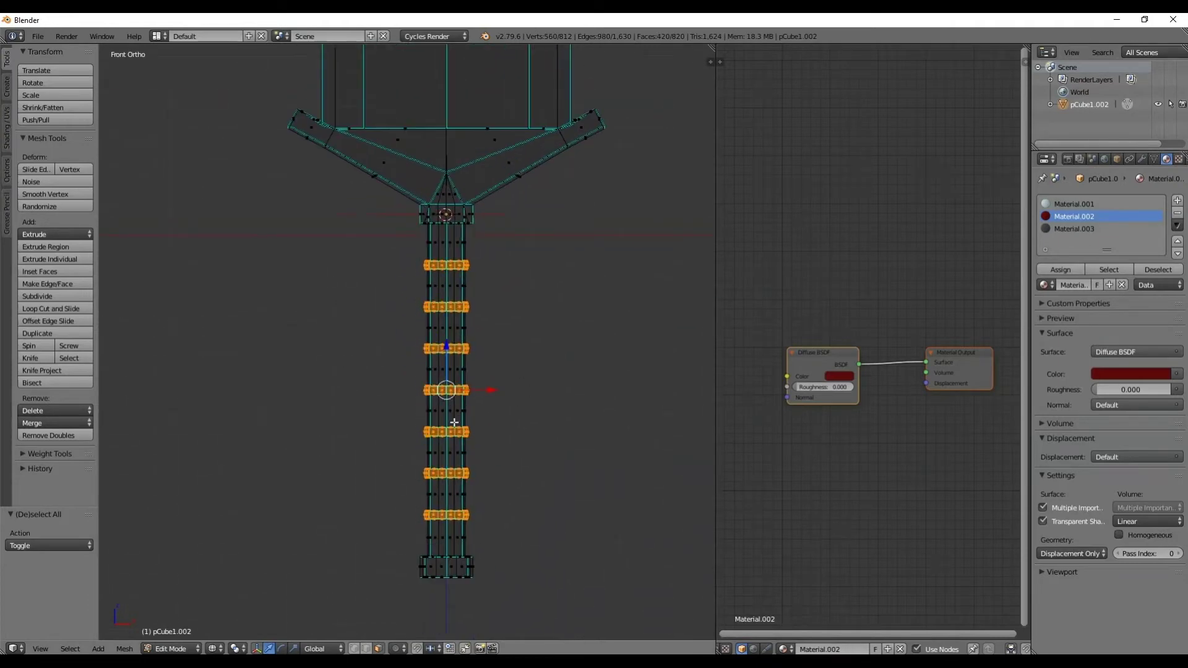
Step: Add a fourth material slot to the sword and create a new Diffuse BSDF material in it
scroll(496, 233, down, 9)
middle_drag(493, 242, 492, 246)
key(KP_1)
scroll(436, 286, up, 8)
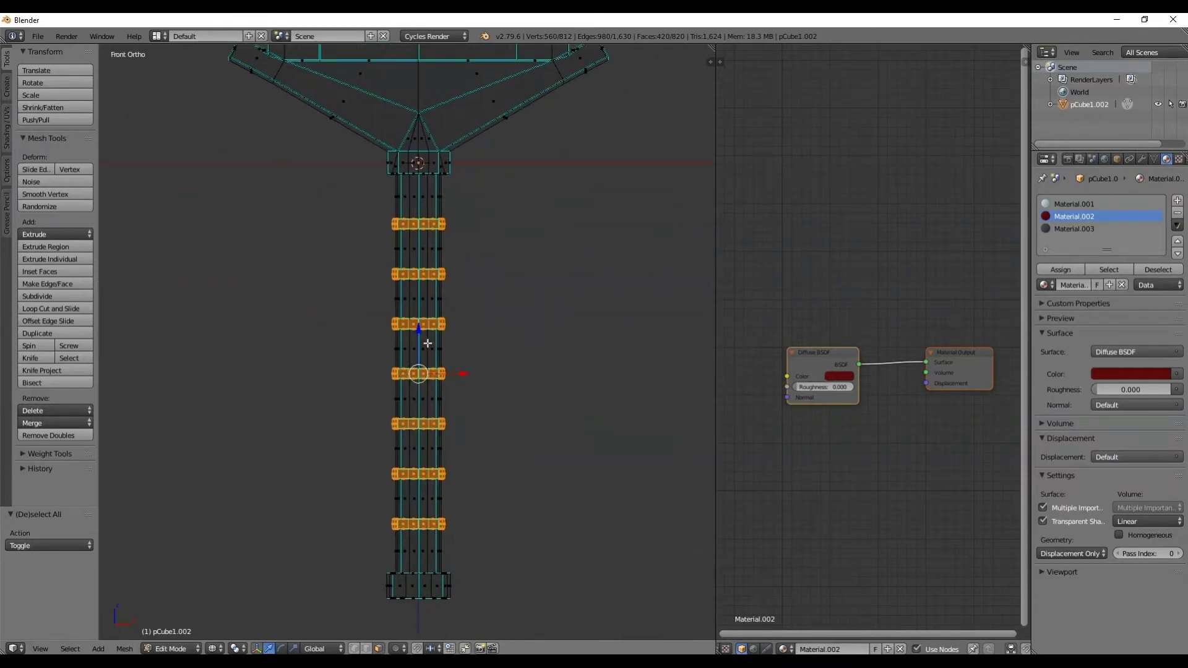
click(1177, 203)
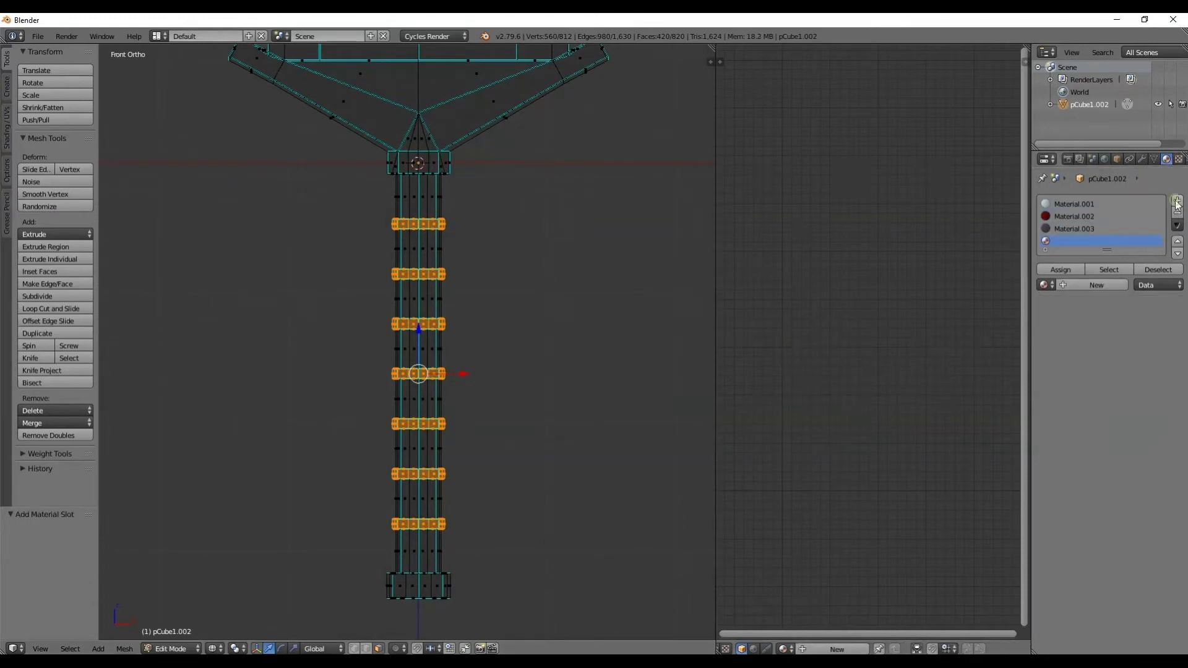
click(1073, 286)
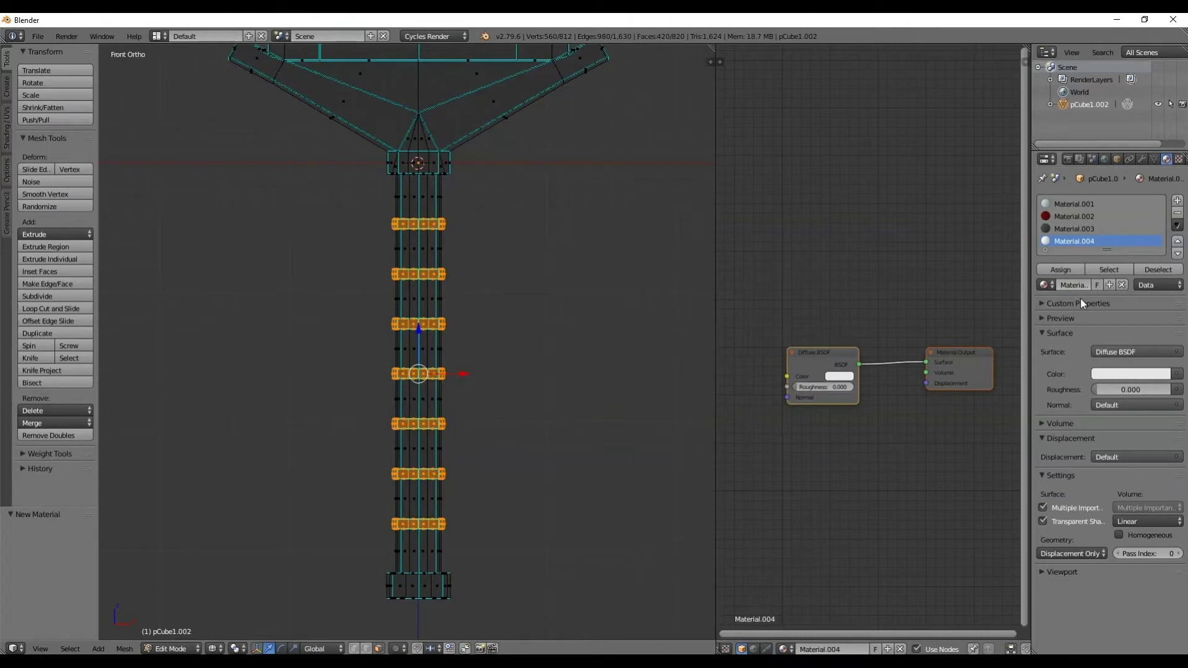
Step: Set the new material's diffuse color to a very dark red and assign it to the selected handle bands
click(1127, 374)
drag(1106, 274, 1106, 287)
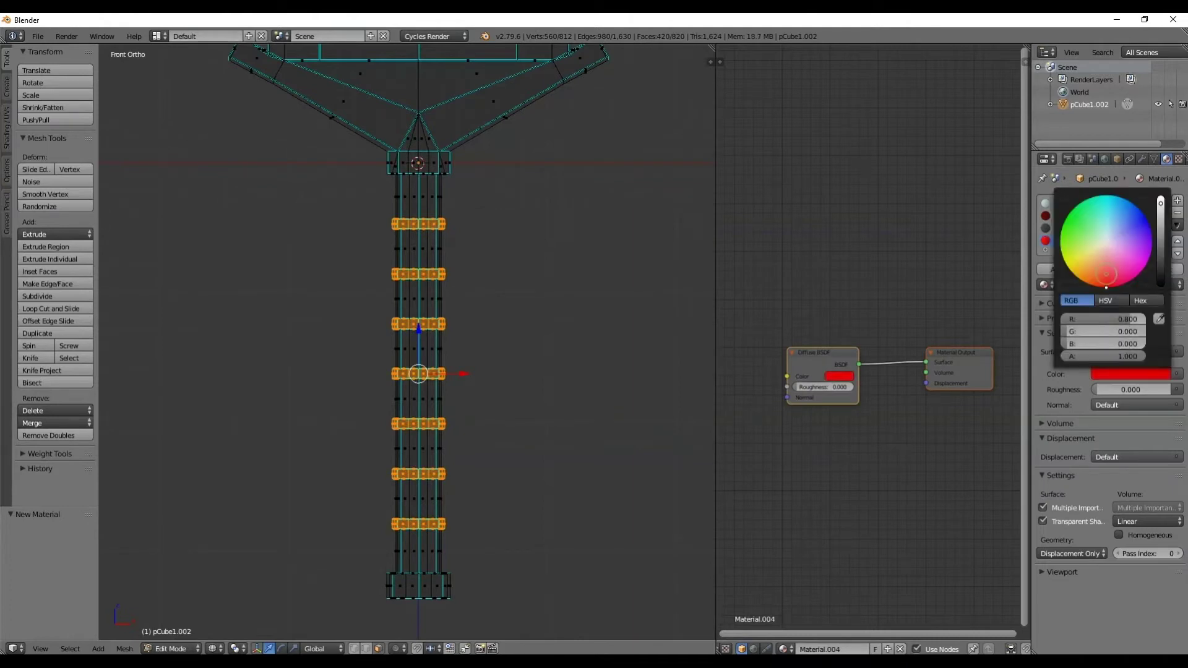
drag(1161, 259, 1118, 284)
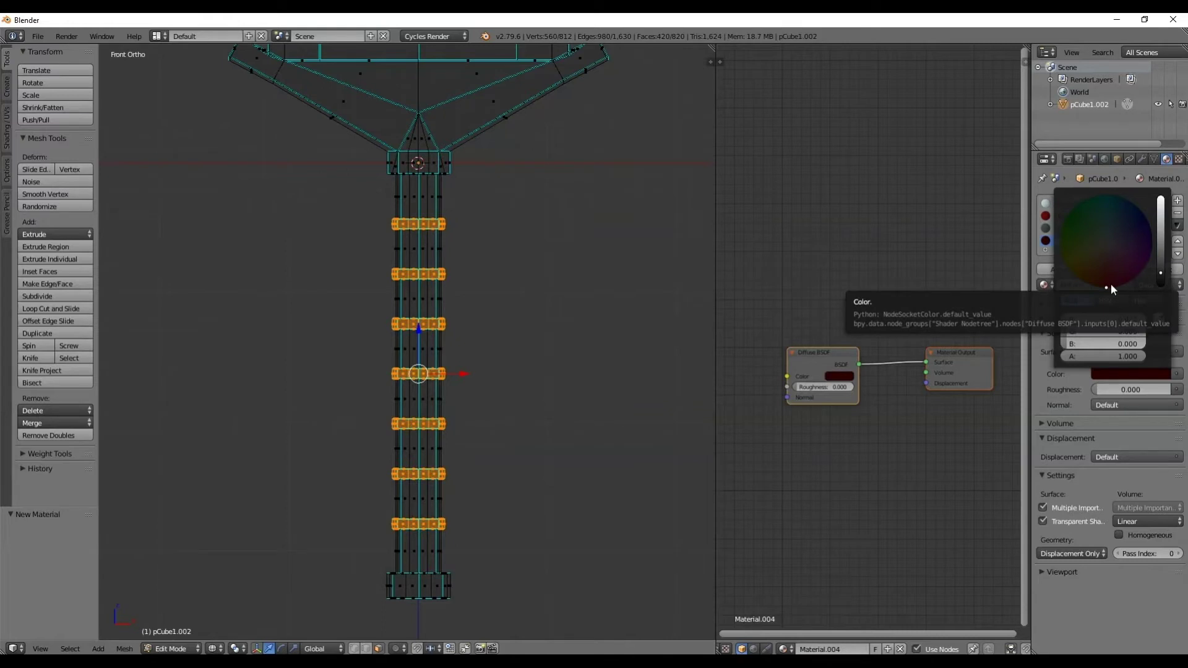
click(1106, 284)
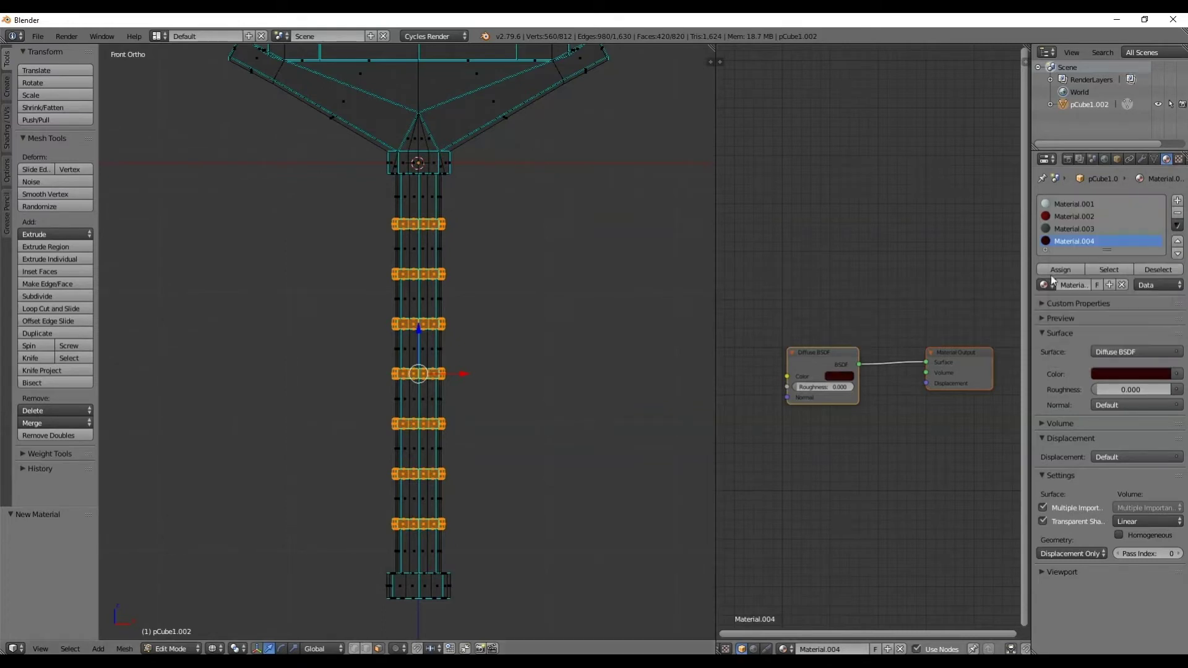
click(1070, 270)
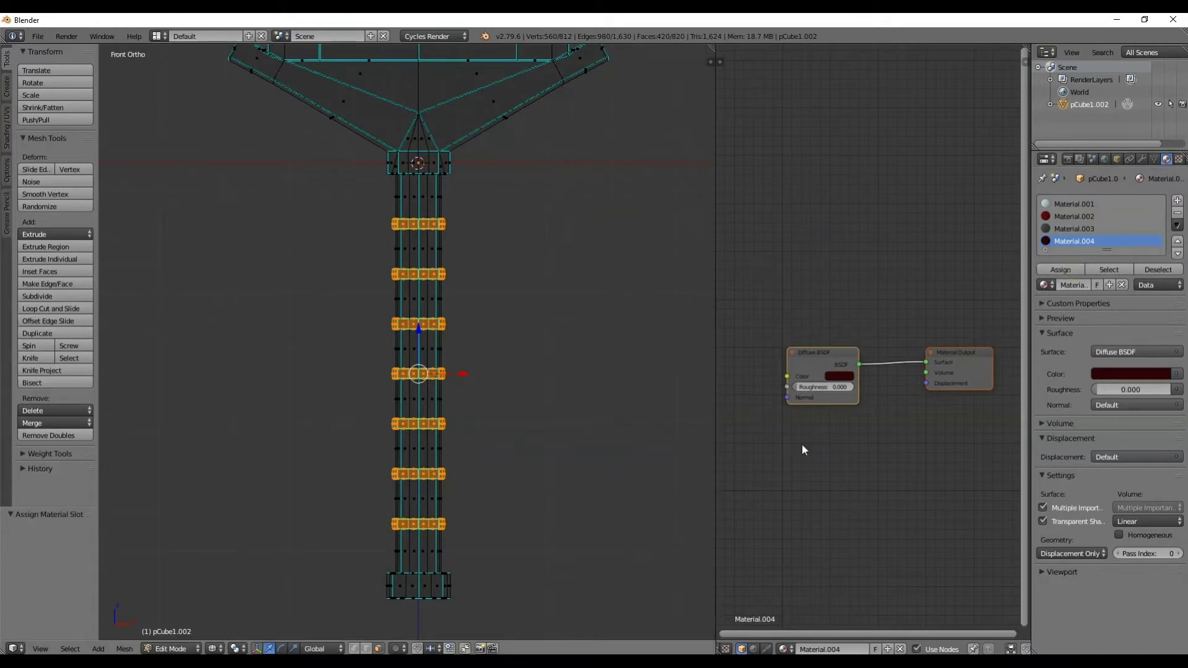
Step: Switch to Object Mode with Rendered viewport shading and inspect the handle bands on the sword
click(186, 648)
click(185, 648)
click(186, 648)
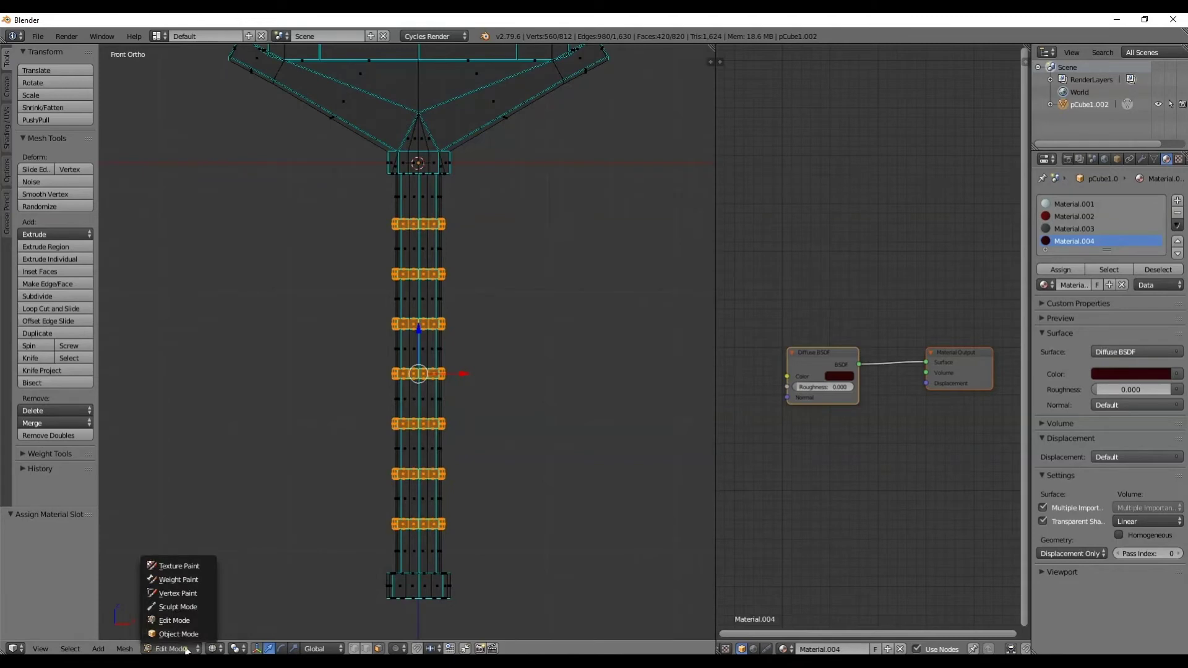
click(178, 634)
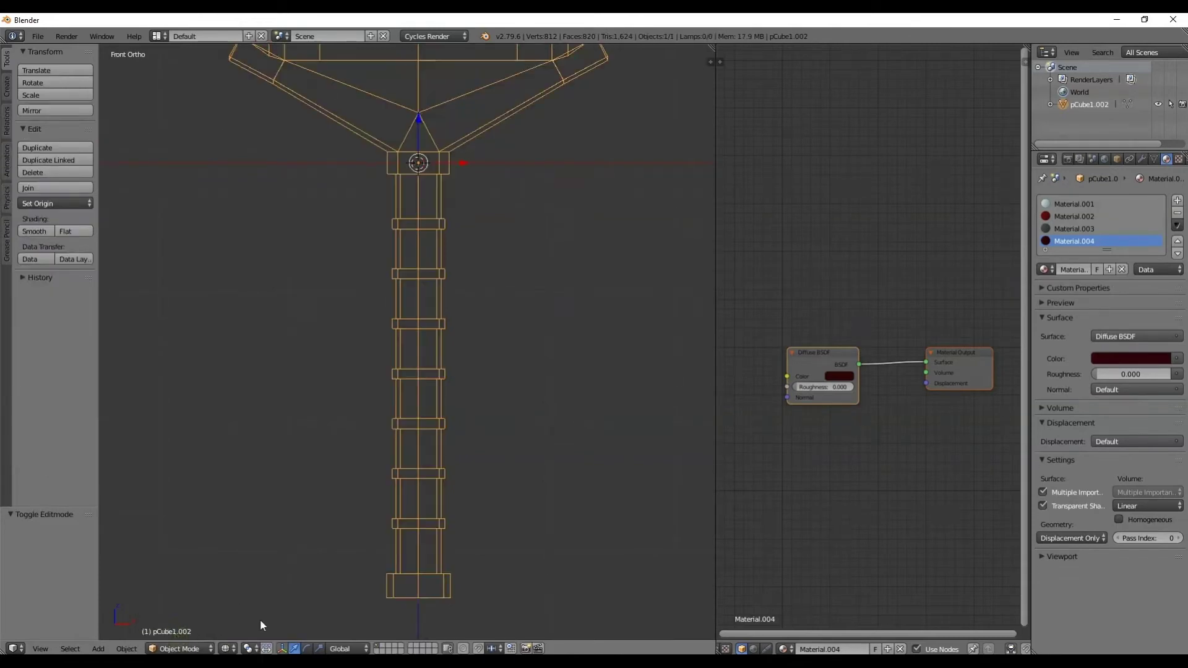
click(224, 648)
click(250, 567)
middle_drag(445, 417, 472, 390)
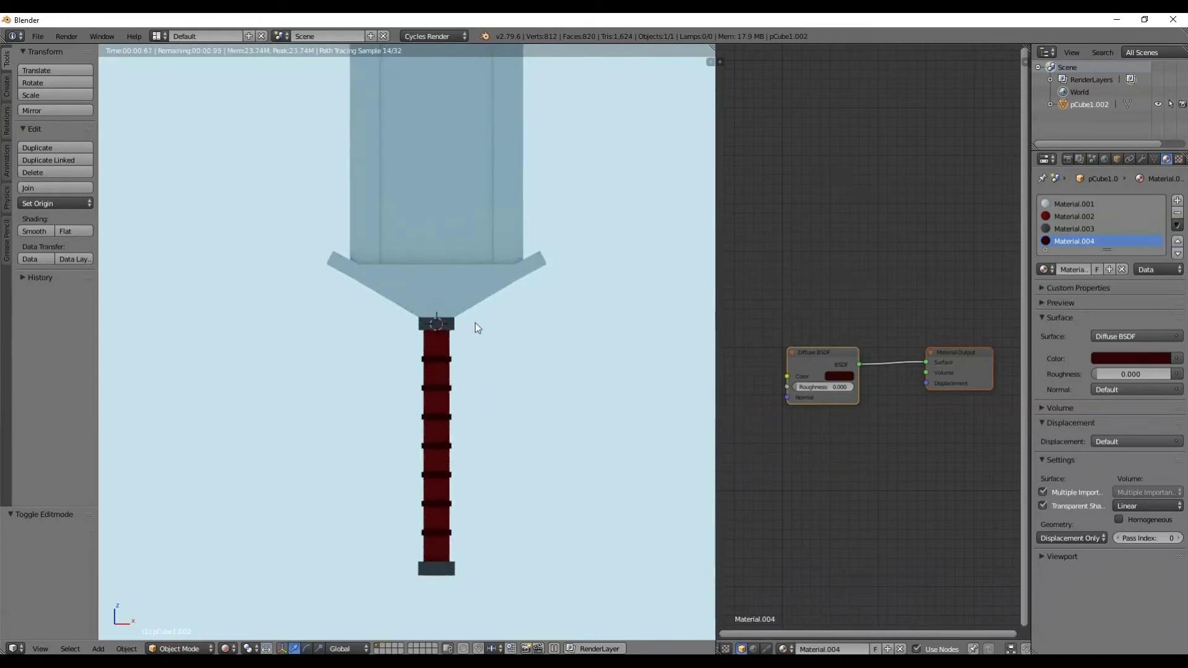
Step: Return to a front wireframe view of the crossguard and enter Edit Mode
key(KP_1)
key(z)
key(z)
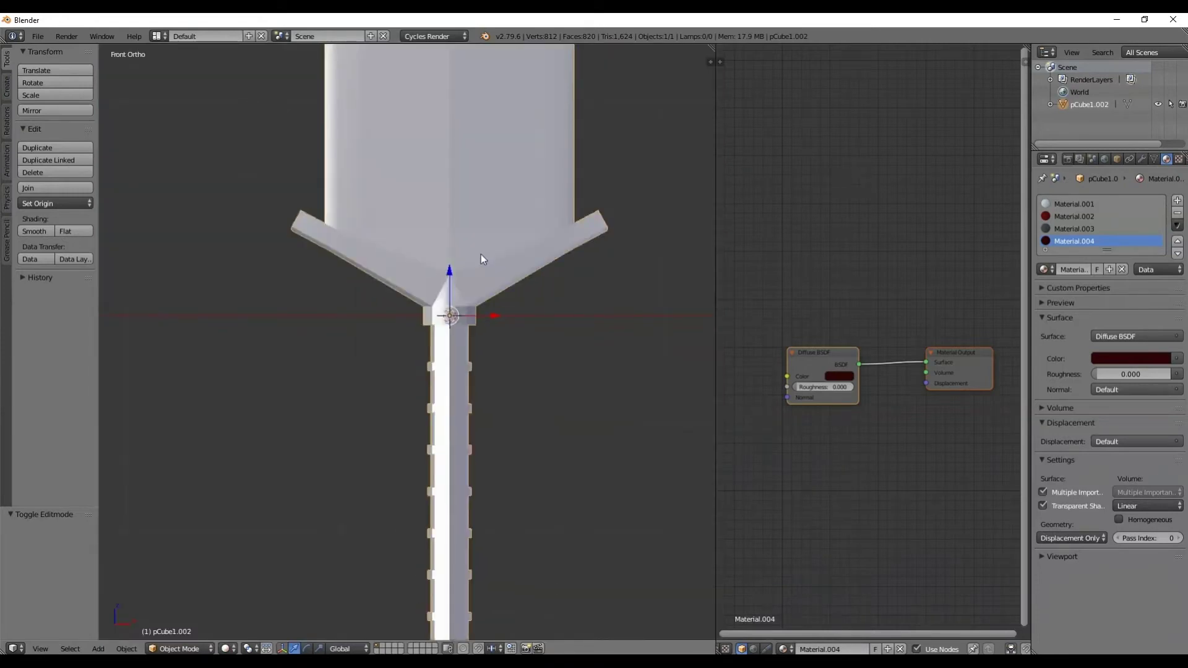
key(z)
shift+middle_drag(480, 252, 356, 441)
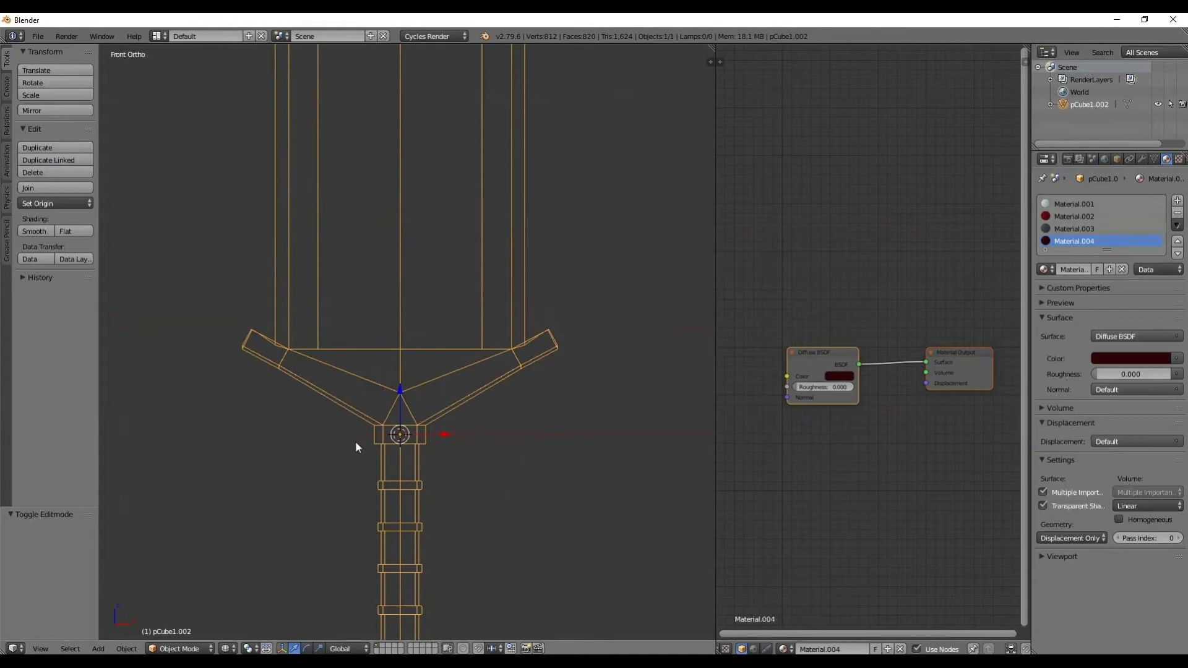
key(Tab)
scroll(438, 398, up, 3)
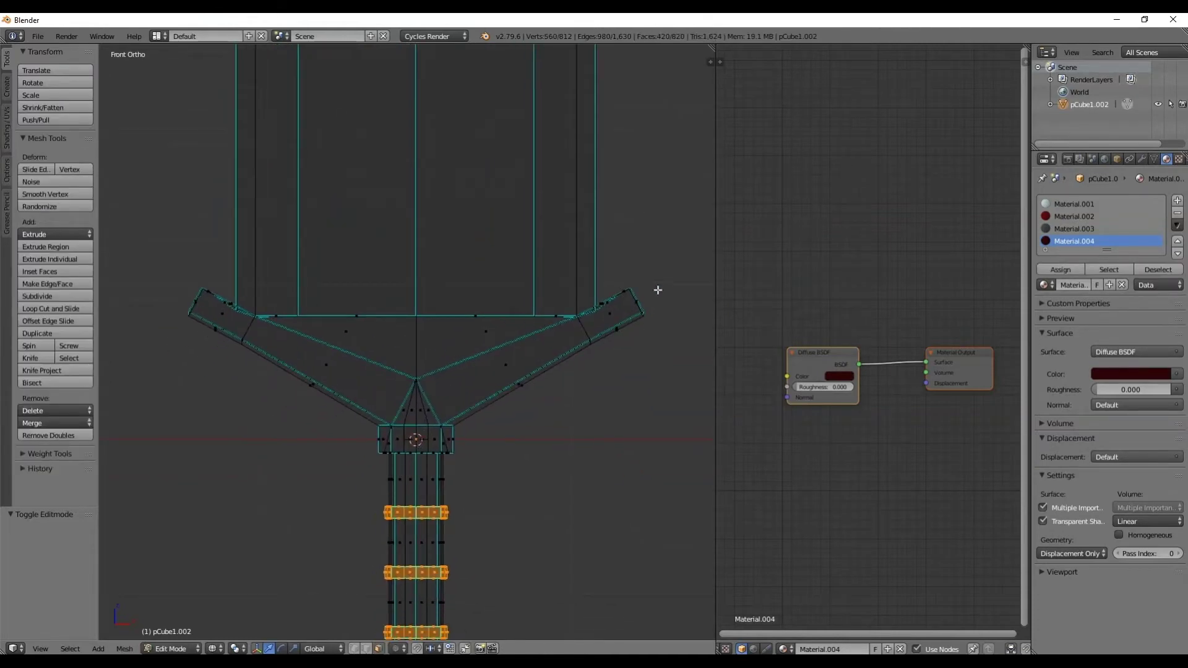
Step: Clear the band selection, box-select all crossguard faces between blade and collar, and check the selection from another angle
key(a)
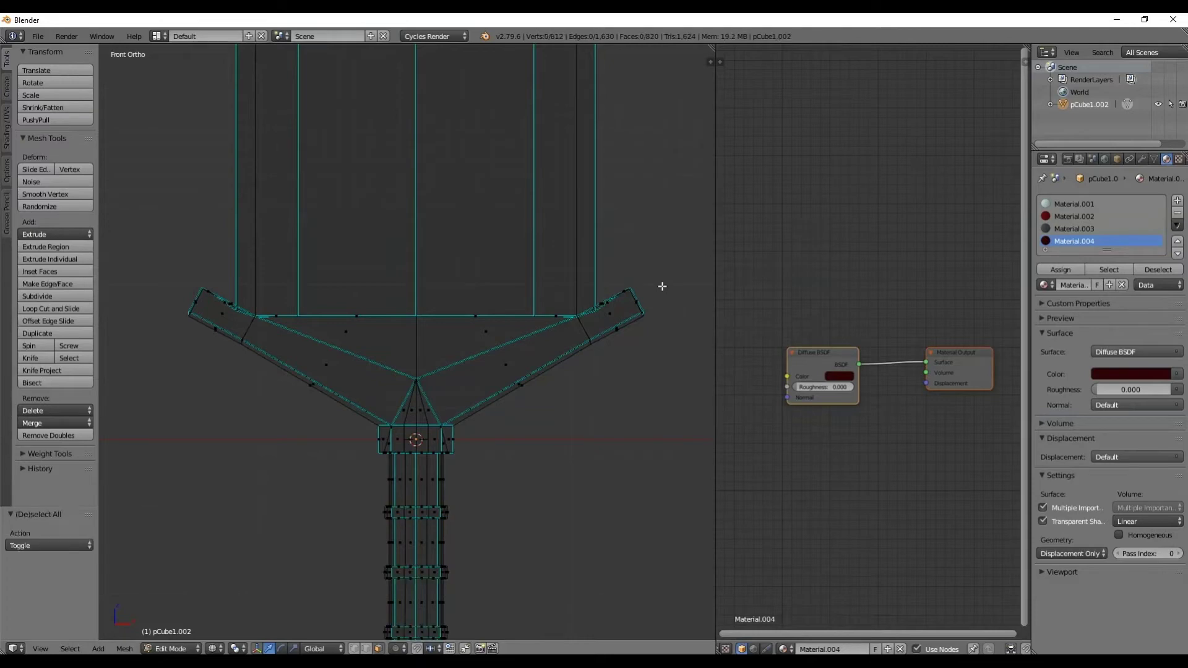
key(b)
drag(680, 261, 177, 414)
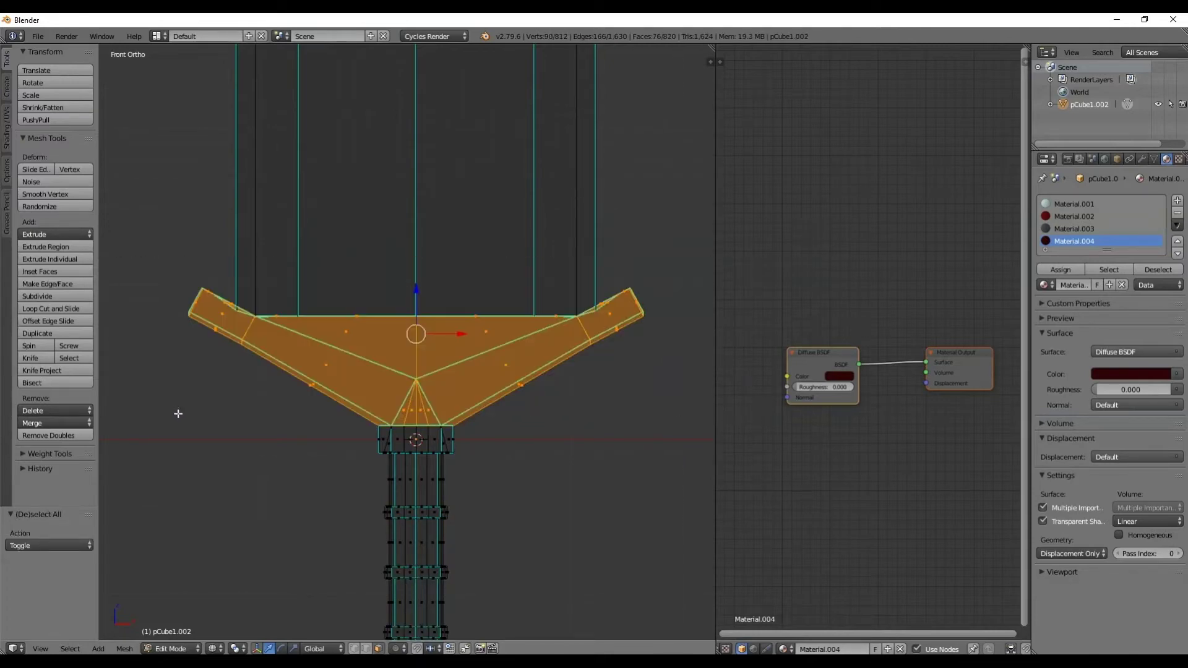
middle_drag(203, 252, 451, 295)
key(KP_Decimal)
scroll(451, 295, down, 4)
scroll(440, 315, up, 4)
key(KP_1)
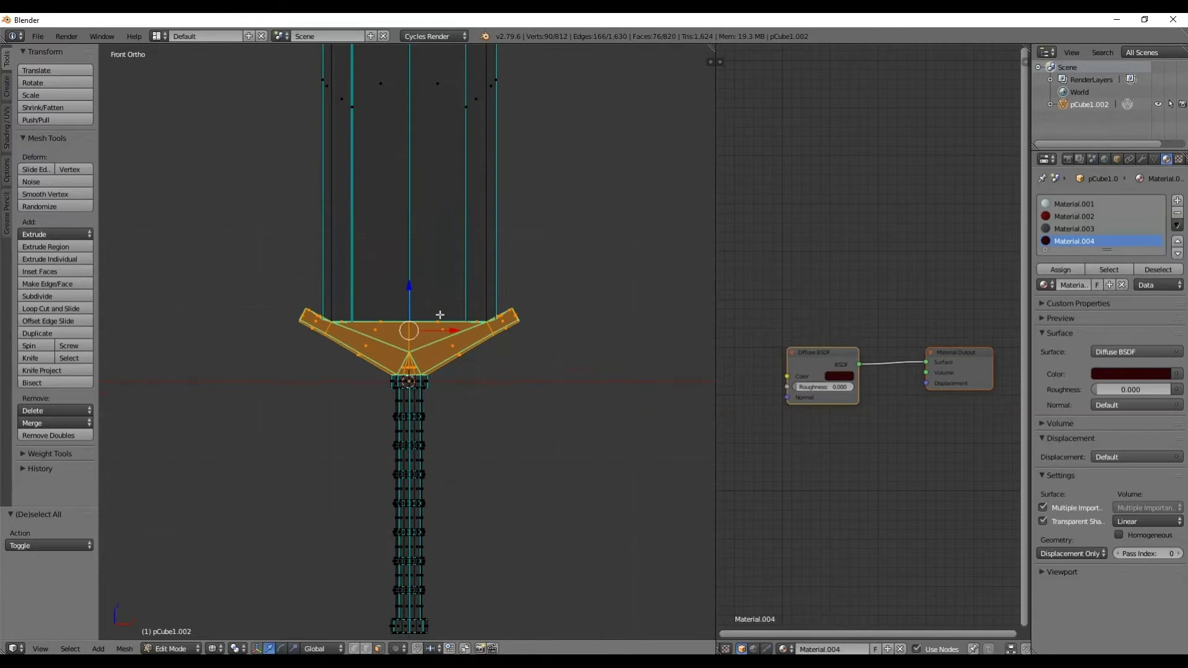
scroll(440, 315, up, 5)
scroll(440, 314, down, 2)
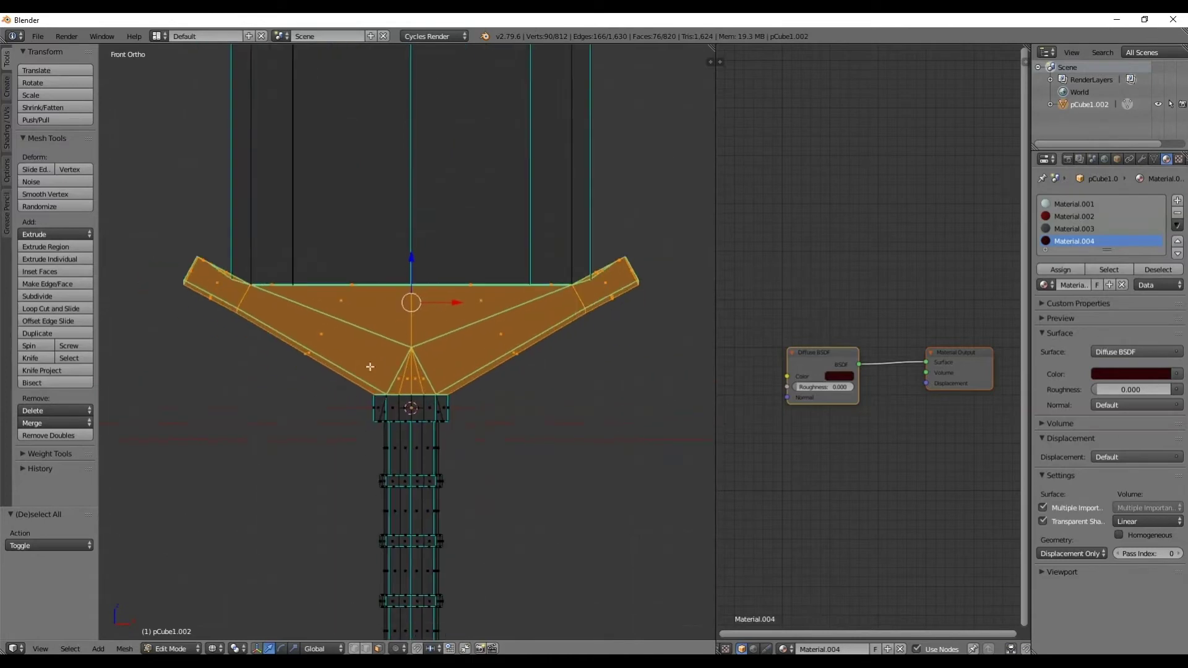
Step: Add a new material for the selected crossguard faces and set its diffuse color to a golden orange
click(1178, 202)
click(1082, 295)
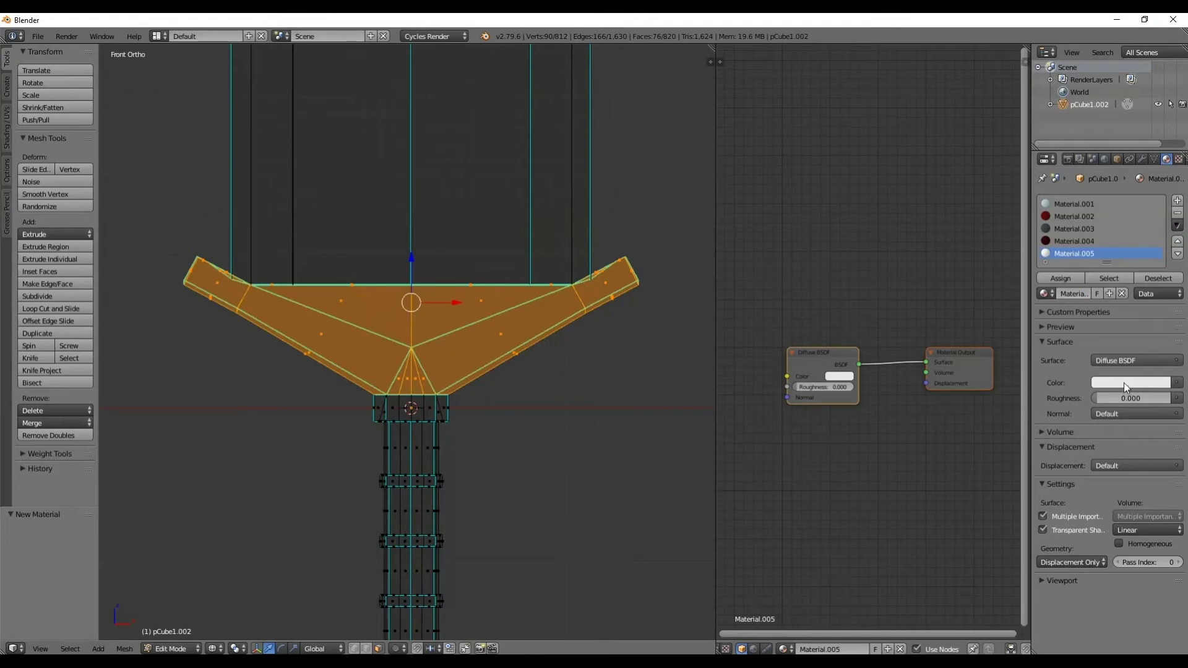
click(1123, 383)
drag(1107, 275, 1091, 269)
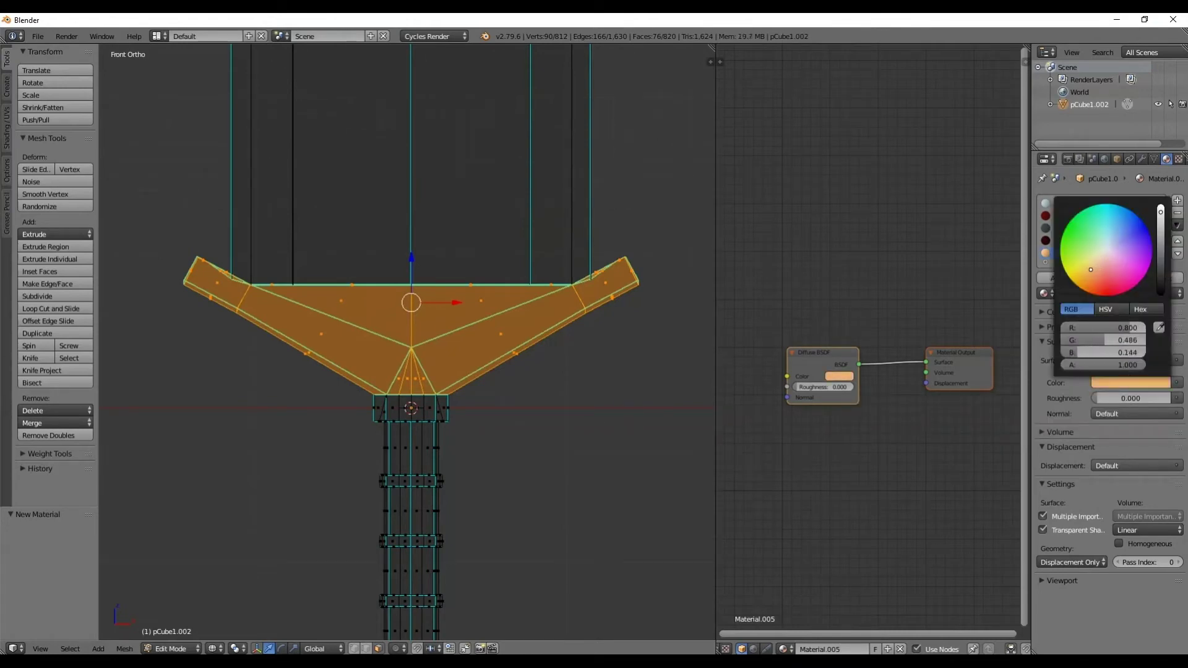
drag(1161, 247, 1161, 221)
drag(1090, 271, 1091, 268)
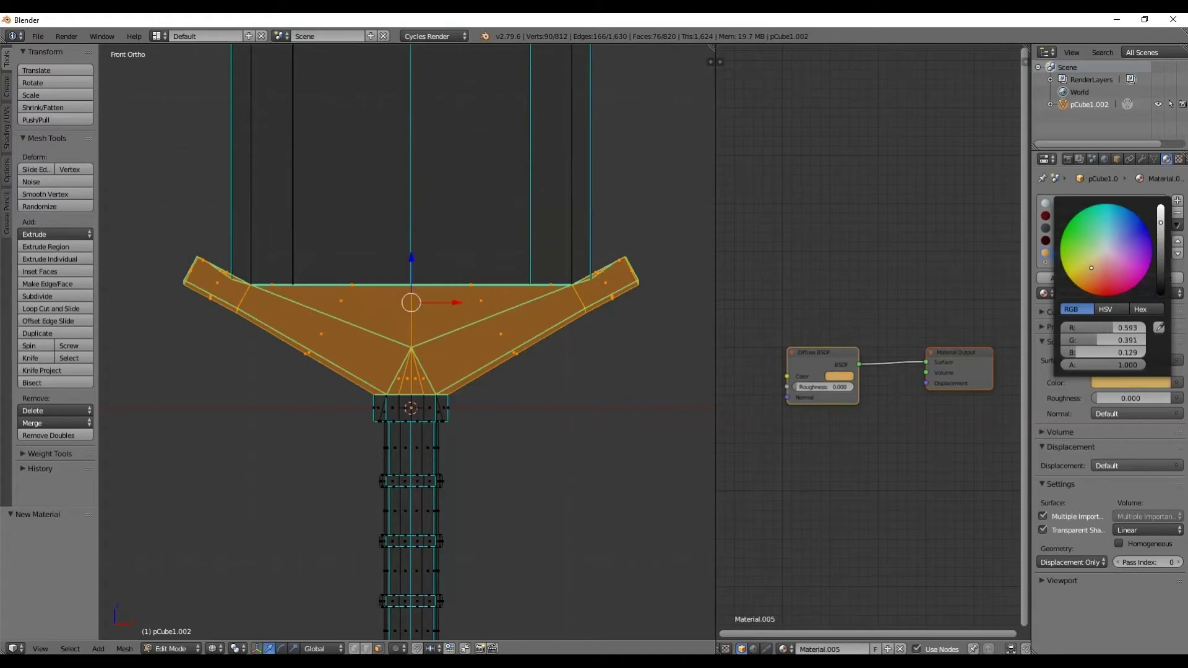
click(1162, 243)
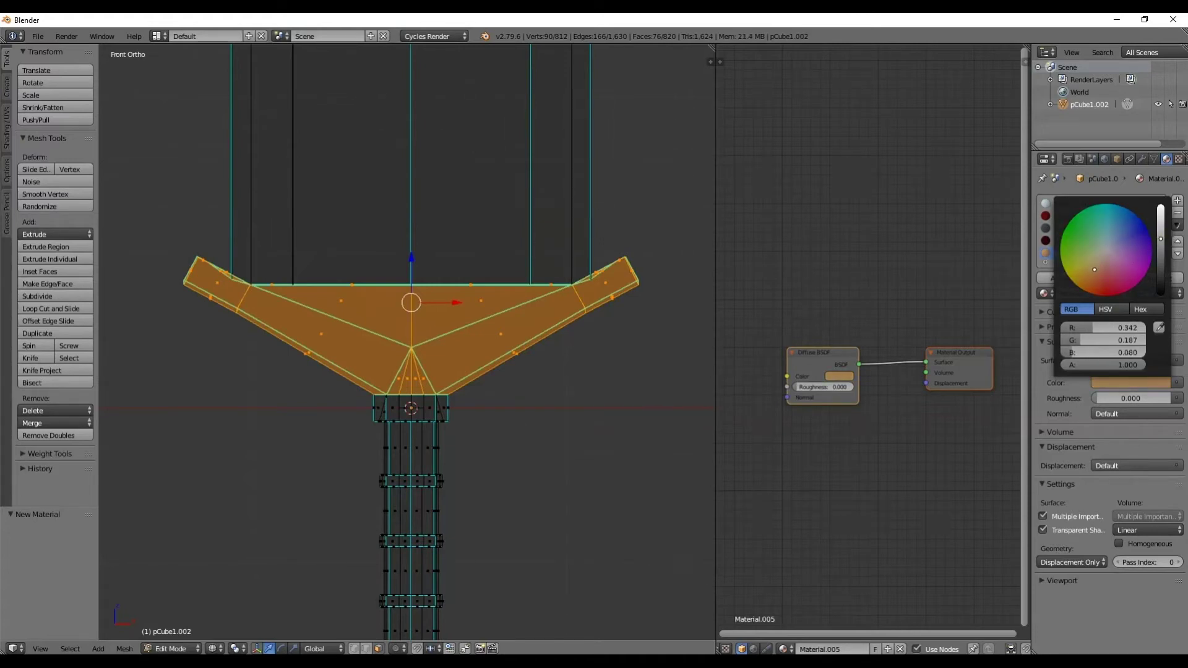
click(1161, 221)
click(1096, 270)
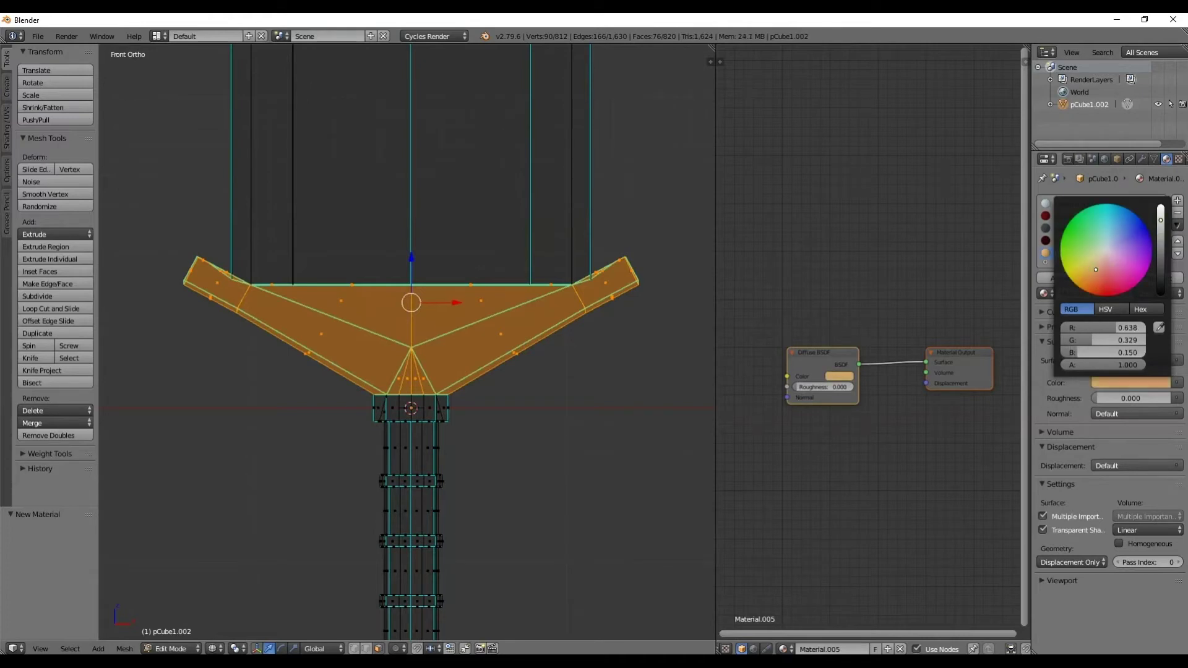
drag(1094, 273, 1098, 268)
drag(1090, 273, 1087, 279)
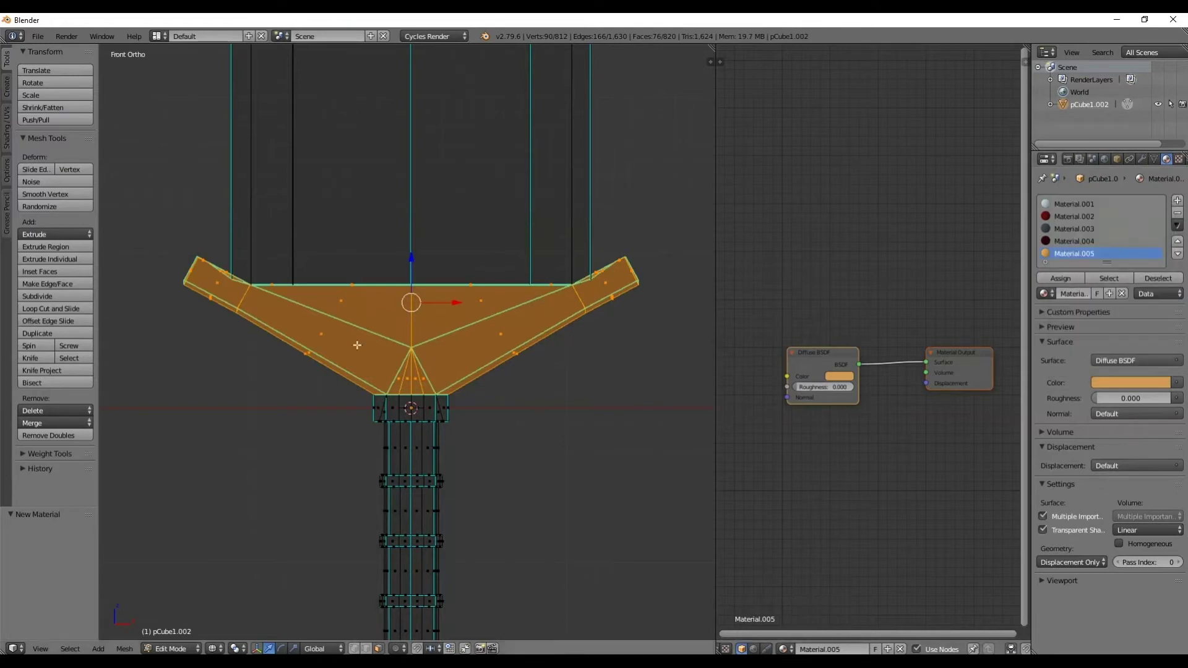
Step: Assign the golden material to the selected crossguard faces and check the sword in Rendered viewport shading
scroll(577, 339, down, 4)
click(1060, 278)
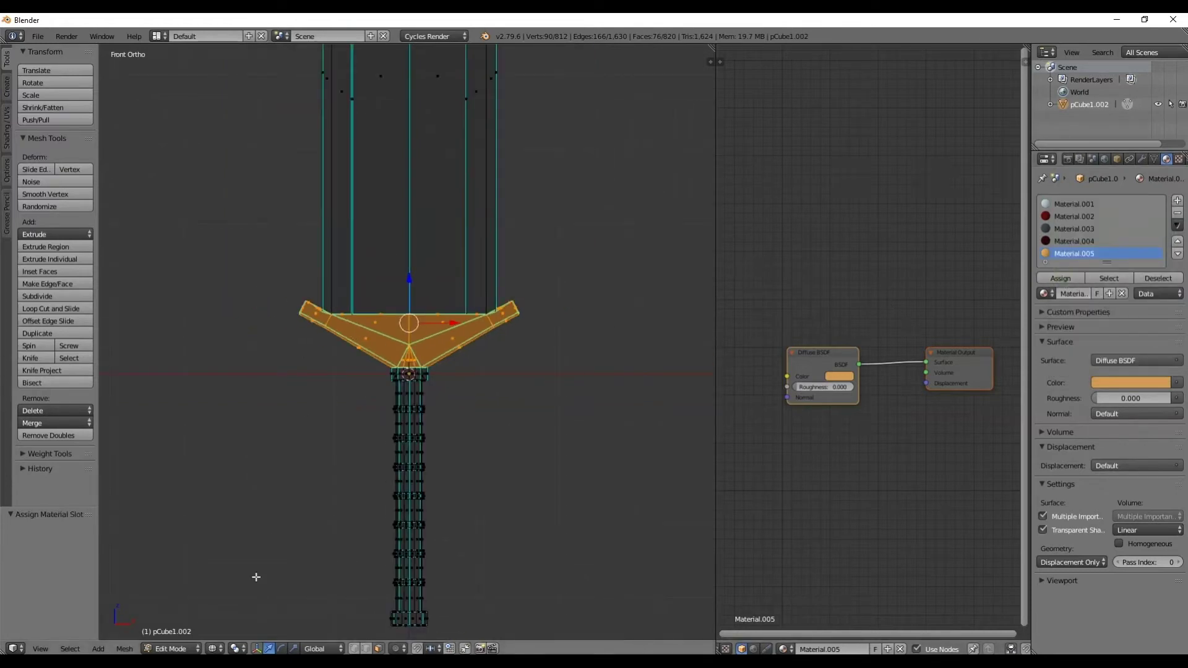
click(213, 649)
click(242, 567)
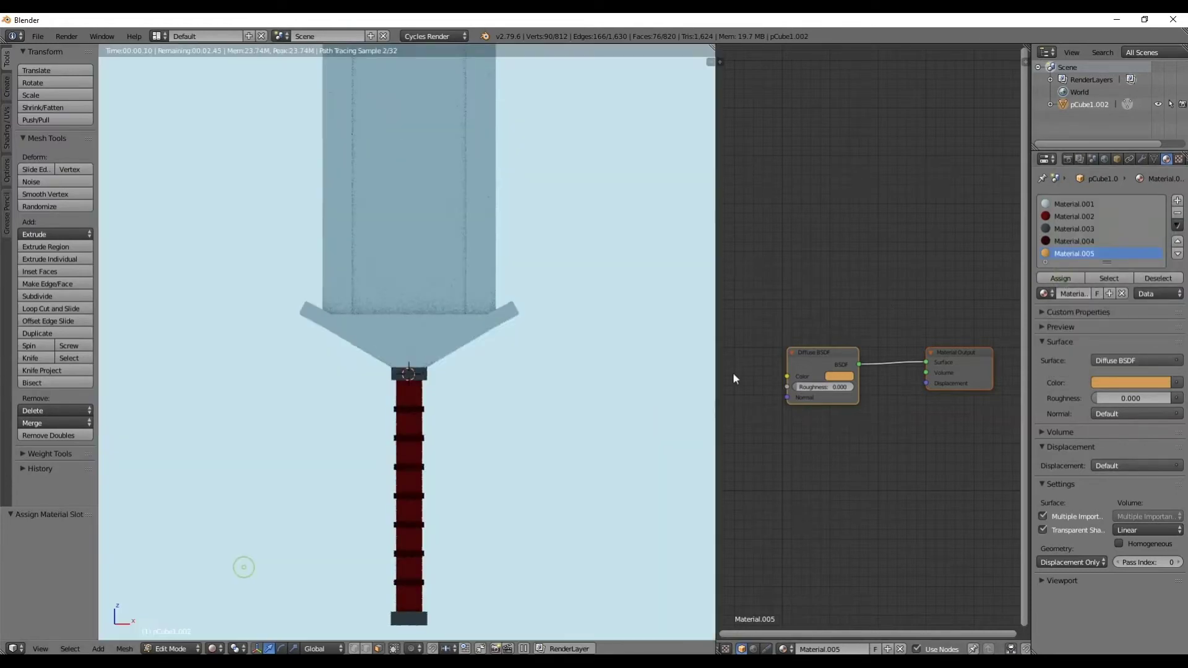
click(1061, 278)
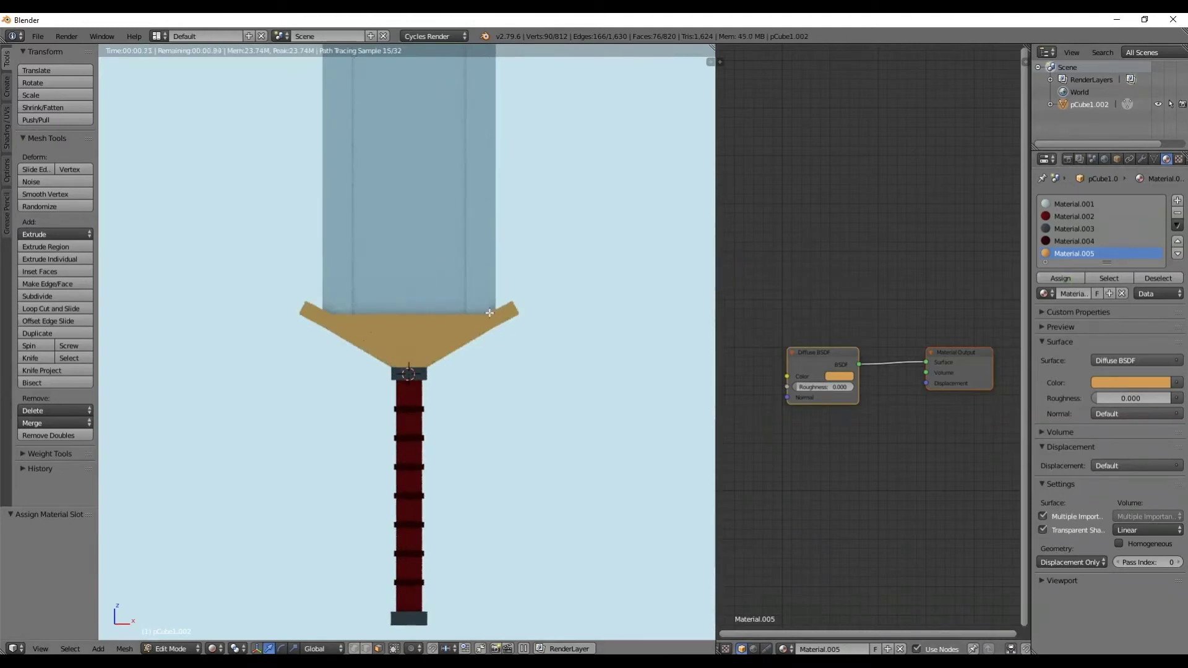
middle_drag(466, 244, 472, 210)
scroll(411, 287, down, 3)
middle_drag(411, 286, 467, 321)
Step: Return to a wireframe view of the crossguard's center above the collar and clear the face selection
key(KP_1)
key(shift+z)
key(KP_Decimal)
scroll(411, 347, up, 8)
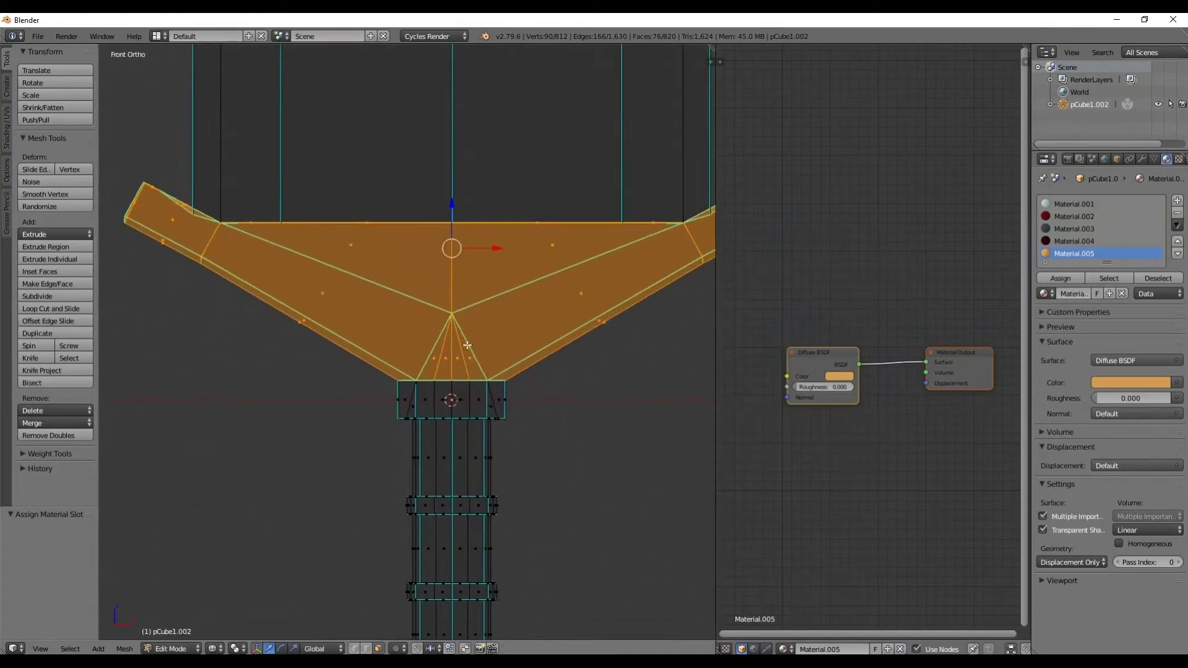
key(z)
middle_drag(456, 358, 473, 396)
key(a)
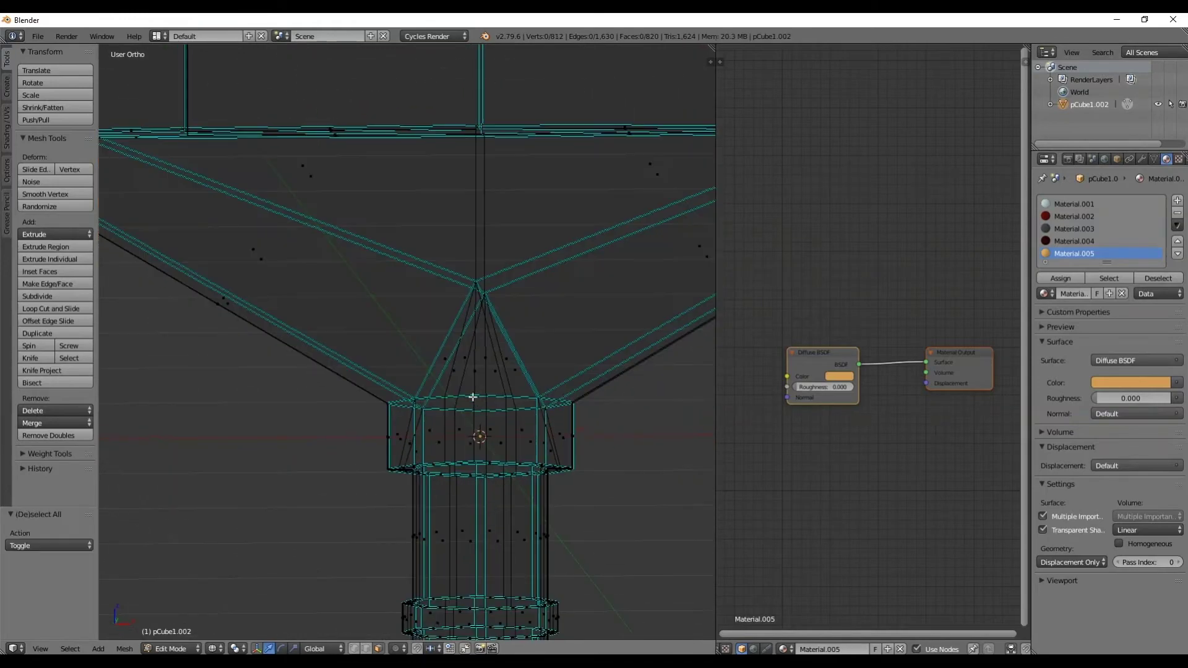
Step: Select the eight narrow triangular faces of the spike above the collar, on the crossguard's front and back
shift+right_click(458, 370)
shift+right_click(473, 376)
shift+right_click(495, 378)
shift+right_click(506, 372)
middle_drag(501, 363, 358, 391)
middle_drag(502, 391, 537, 379)
shift+right_click(490, 367)
shift+right_click(514, 368)
shift+right_click(532, 368)
key(ctrl+z)
middle_drag(560, 367, 665, 373)
shift+right_click(538, 408)
key(KP_1)
scroll(605, 373, up, 5)
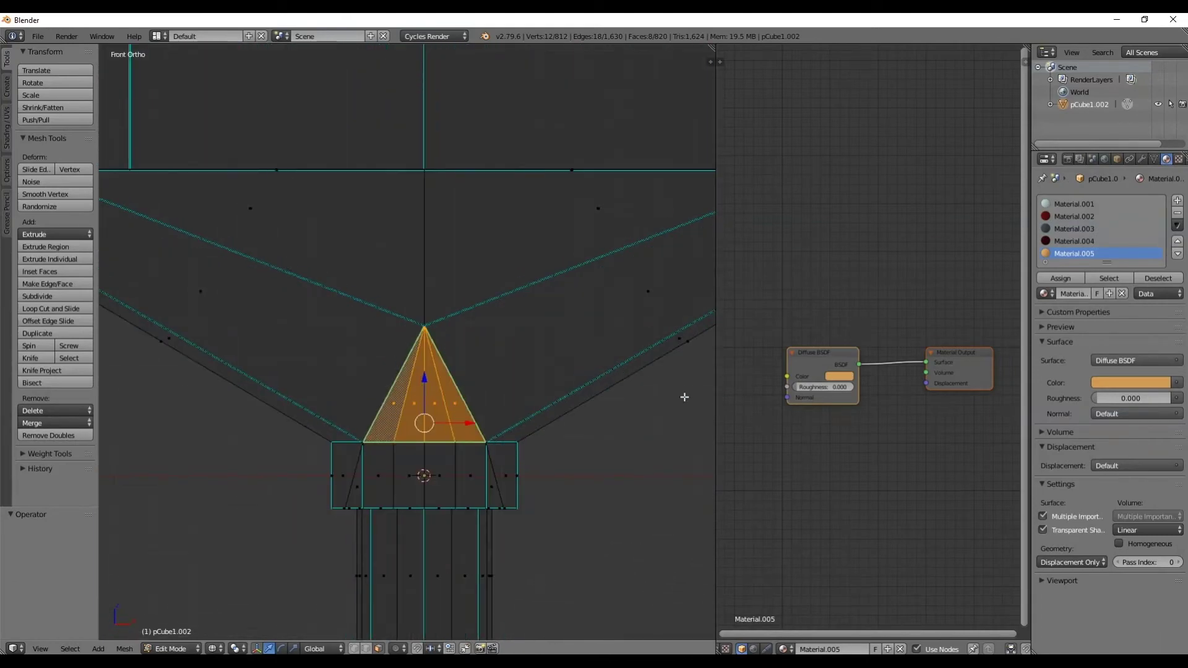
Step: Assign Material.003 to the selected spike faces and inspect the sword in Object Mode with Rendered shading
click(1075, 231)
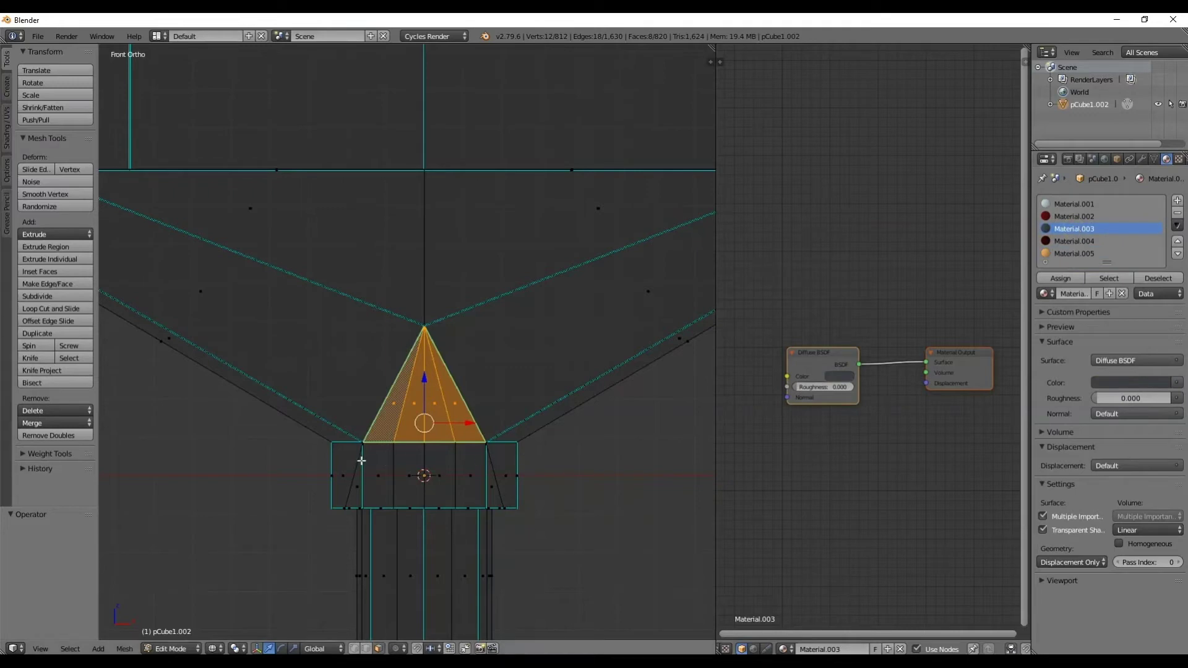
click(1060, 280)
click(176, 648)
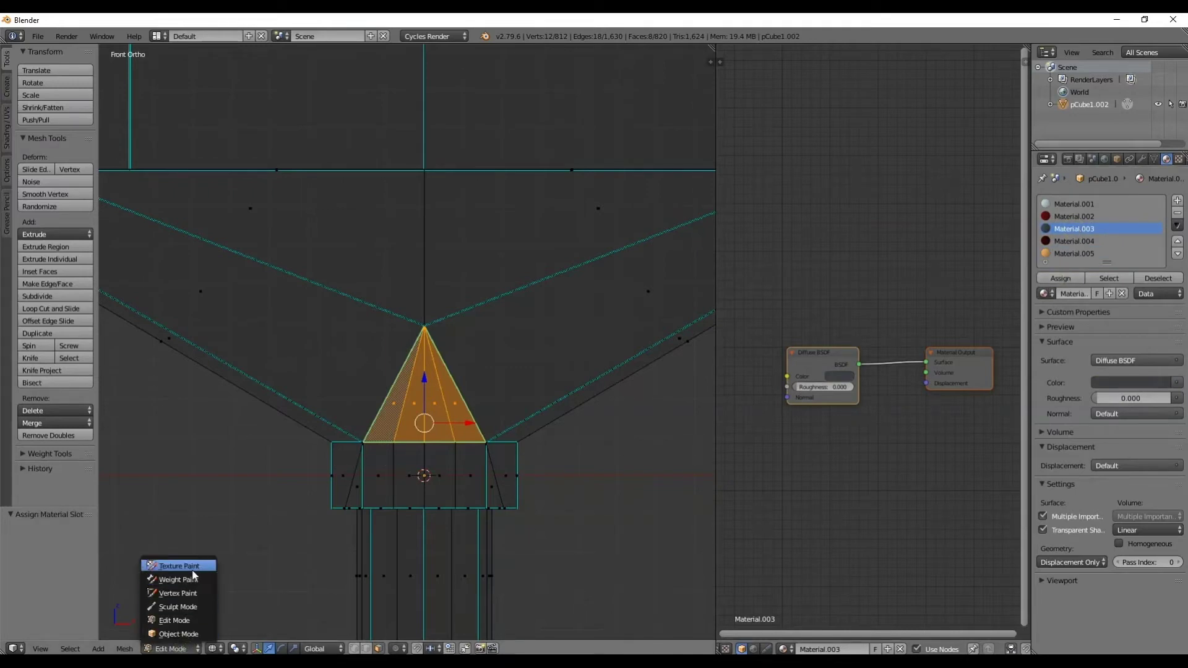
click(179, 634)
click(227, 648)
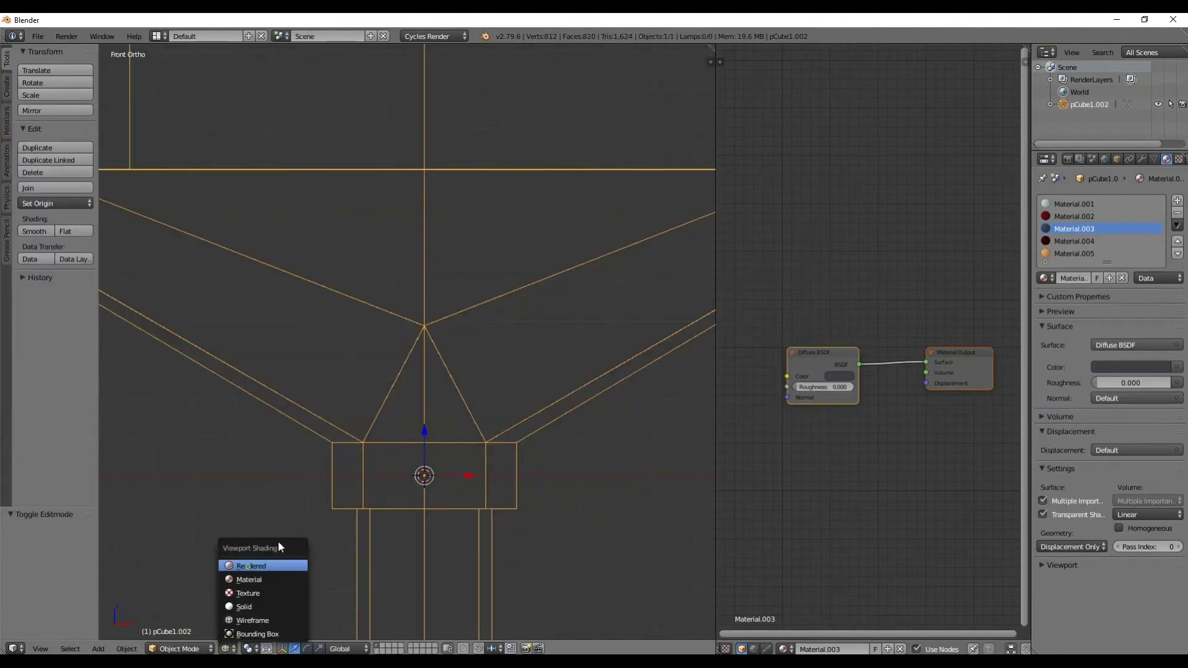
click(273, 564)
scroll(454, 340, down, 8)
middle_drag(467, 351, 519, 367)
middle_drag(444, 359, 418, 347)
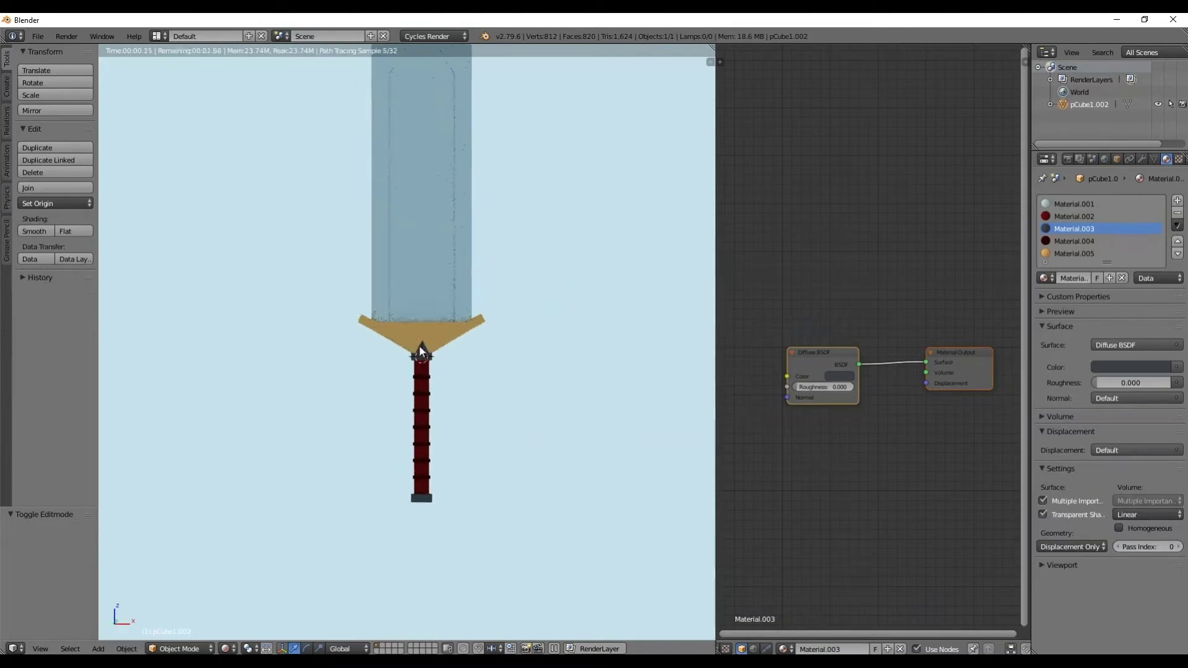
scroll(418, 346, up, 4)
Step: Leave Rendered shading and enter Edit Mode with Solid shading, viewing the crossguard's upper edge from above
click(227, 648)
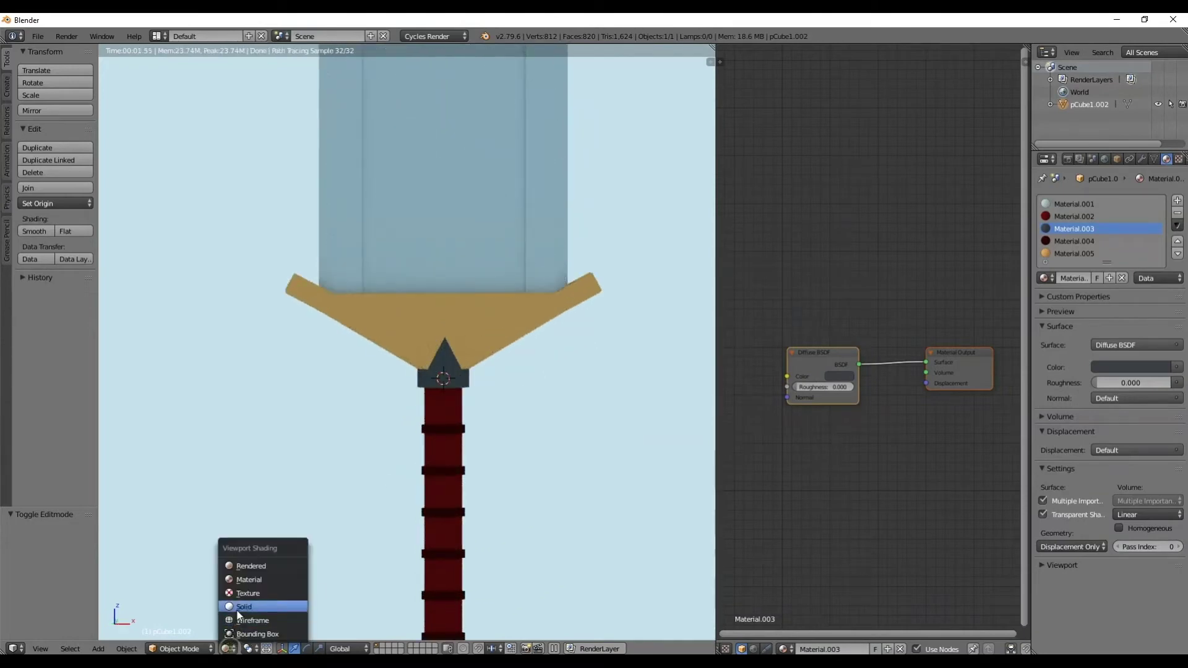
click(266, 603)
key(z)
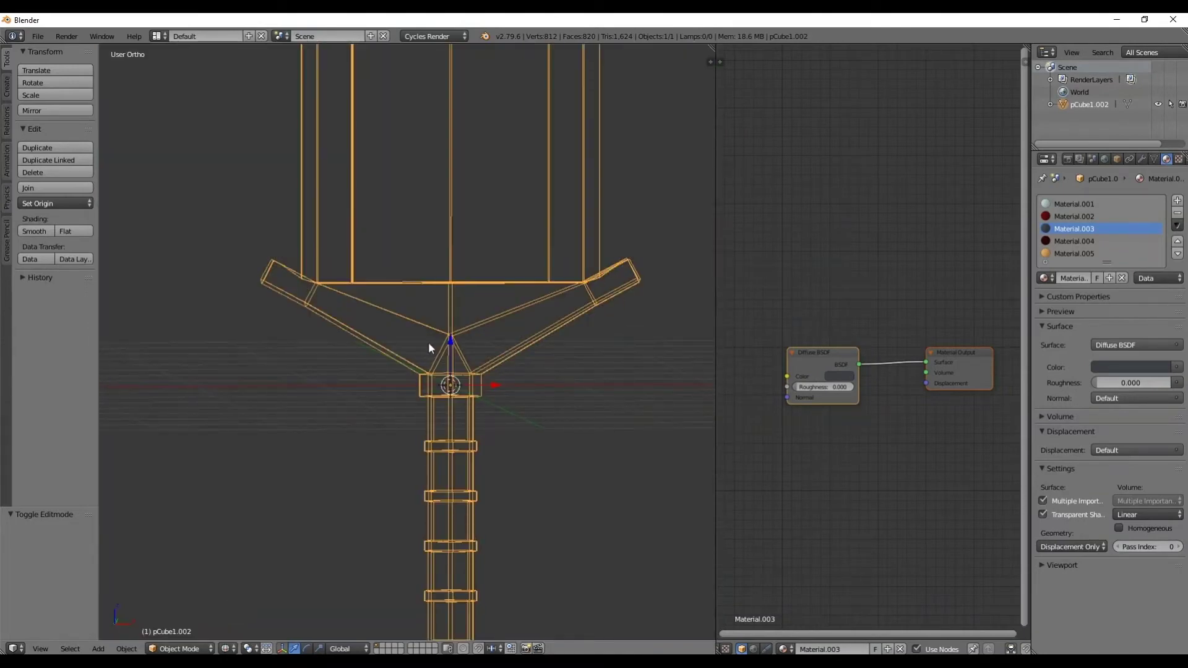
key(KP_1)
click(184, 649)
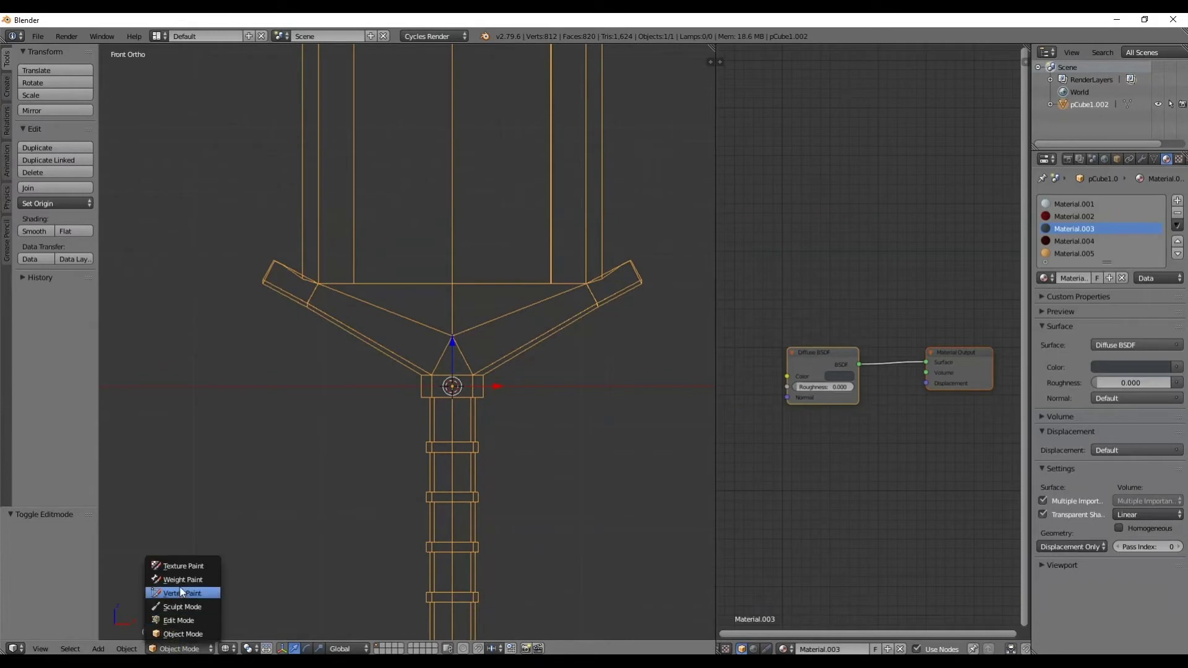
click(179, 620)
scroll(429, 291, up, 3)
mouse_move(429, 291)
middle_down()
mouse_move(398, 326)
mouse_move(396, 357)
mouse_move(395, 334)
mouse_move(429, 334)
middle_up()
key(z)
scroll(400, 324, up, 3)
mouse_move(318, 327)
middle_down()
mouse_move(306, 350)
mouse_move(230, 307)
middle_up()
Step: Select the ledge faces along the blade's base and the two inner triangular faces on the crossguard's front
right_click(239, 228)
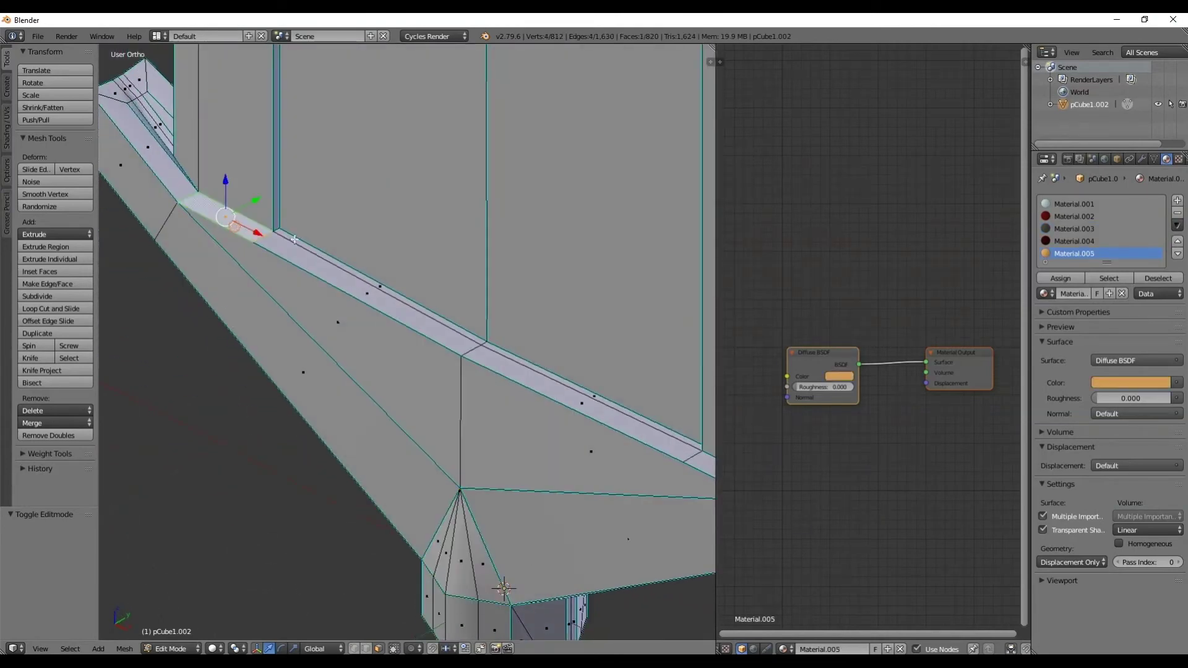
shift+right_click(338, 260)
shift+right_click(360, 331)
shift+right_click(539, 422)
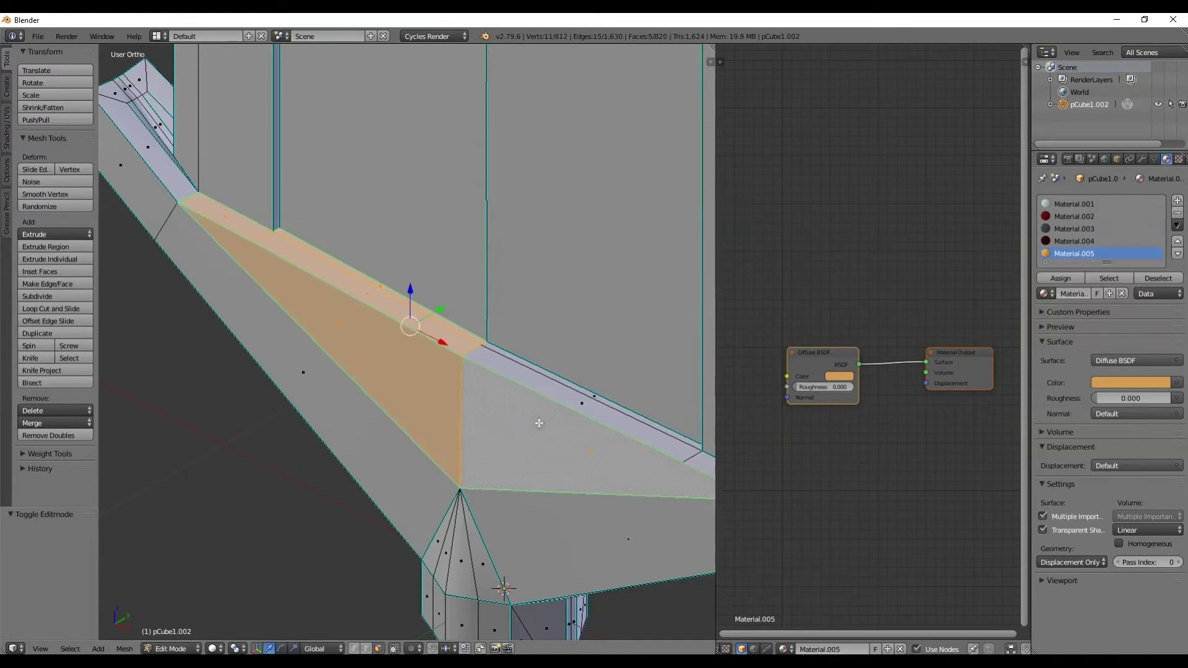
shift+right_click(585, 403)
middle_drag(493, 405, 576, 405)
shift+right_click(576, 405)
Step: Add the matching ledge and inner triangular faces on the crossguard's back side to the selection
middle_drag(359, 364, 143, 387)
shift+scroll(167, 403, up, 4)
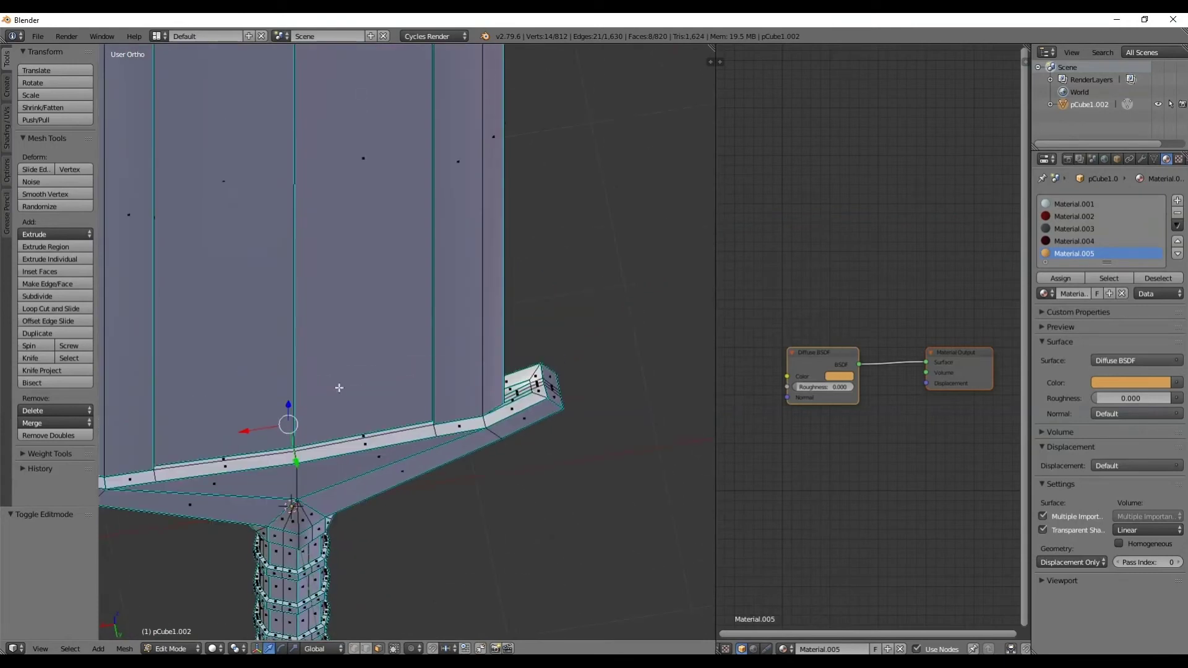
shift+middle_drag(291, 396, 443, 337)
scroll(443, 336, up, 4)
alt+shift+right_click(394, 297)
shift+right_click(678, 248)
shift+right_click(678, 263)
shift+right_click(472, 304)
shift+right_click(465, 344)
shift+right_click(584, 331)
shift+right_click(253, 327)
scroll(253, 327, down, 3)
shift+middle_drag(253, 327, 160, 346)
shift+right_click(588, 300)
middle_drag(459, 317, 469, 271)
Step: Add a new material and set its diffuse color to a darker golden brown, R 0.411, G 0.202, B 0.059
key(KP_1)
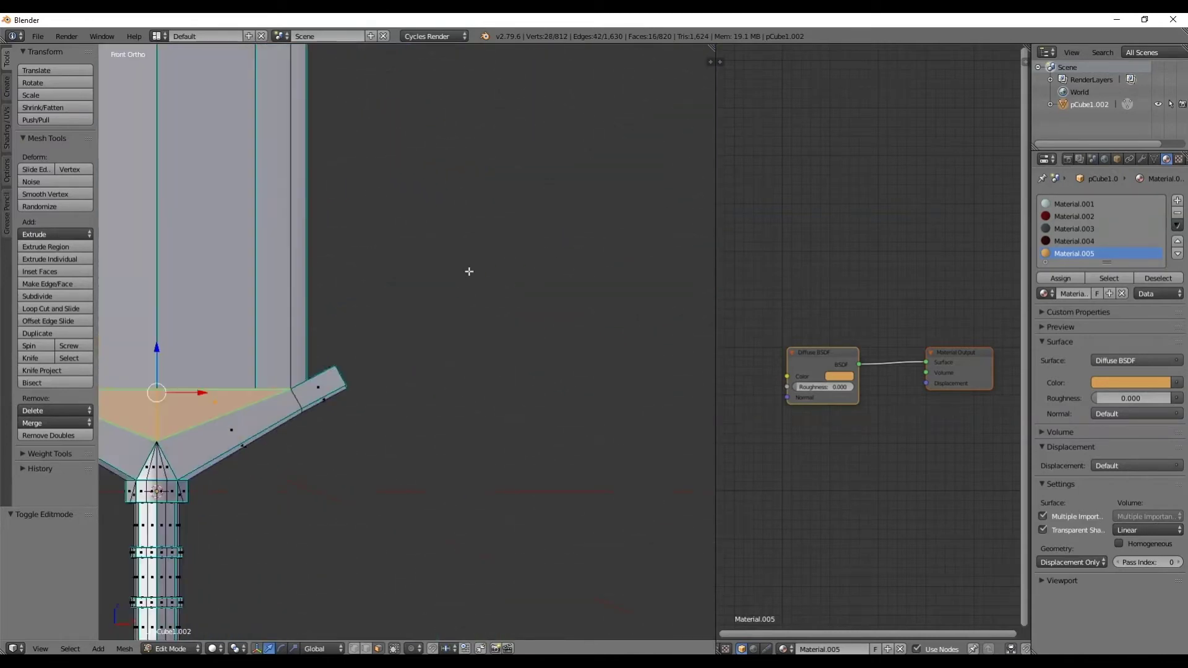
shift+middle_drag(242, 294, 573, 312)
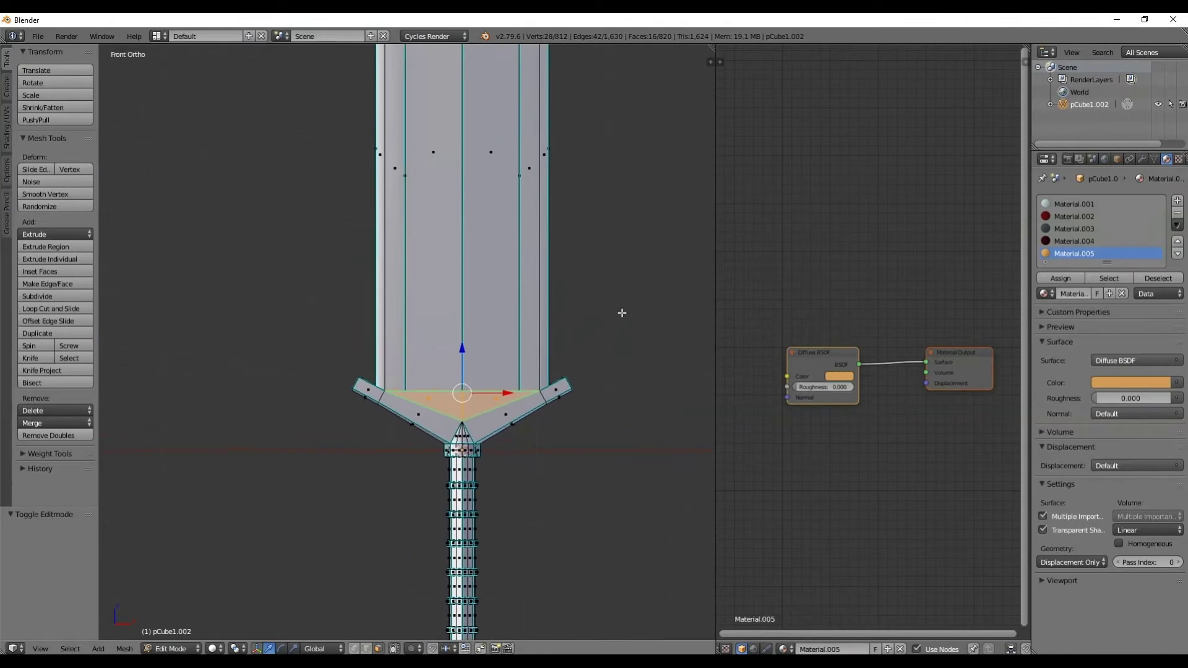
click(1177, 201)
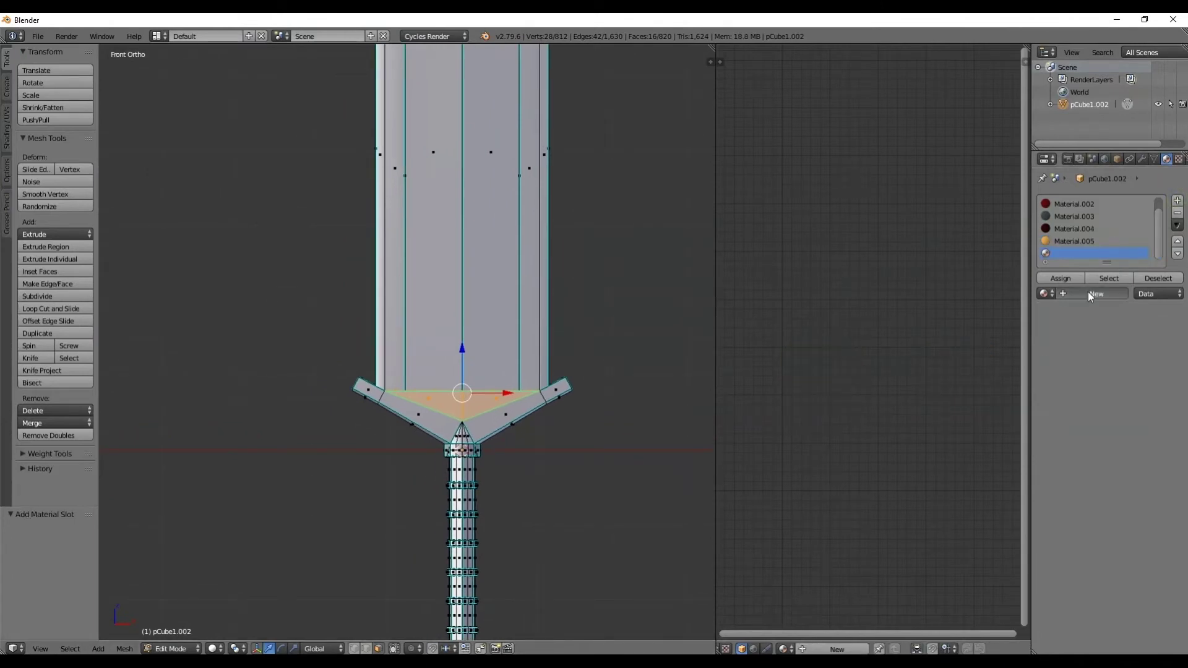
click(1089, 292)
click(1116, 383)
drag(1094, 261, 1087, 280)
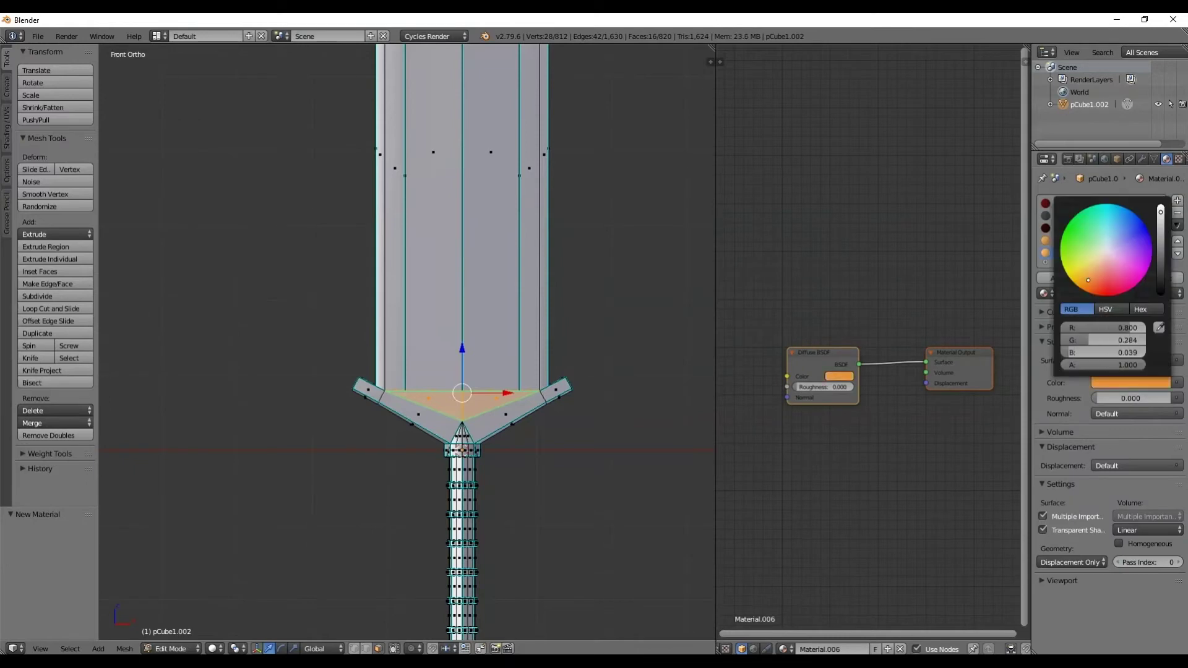
drag(1161, 211, 1164, 252)
drag(1090, 270, 1093, 269)
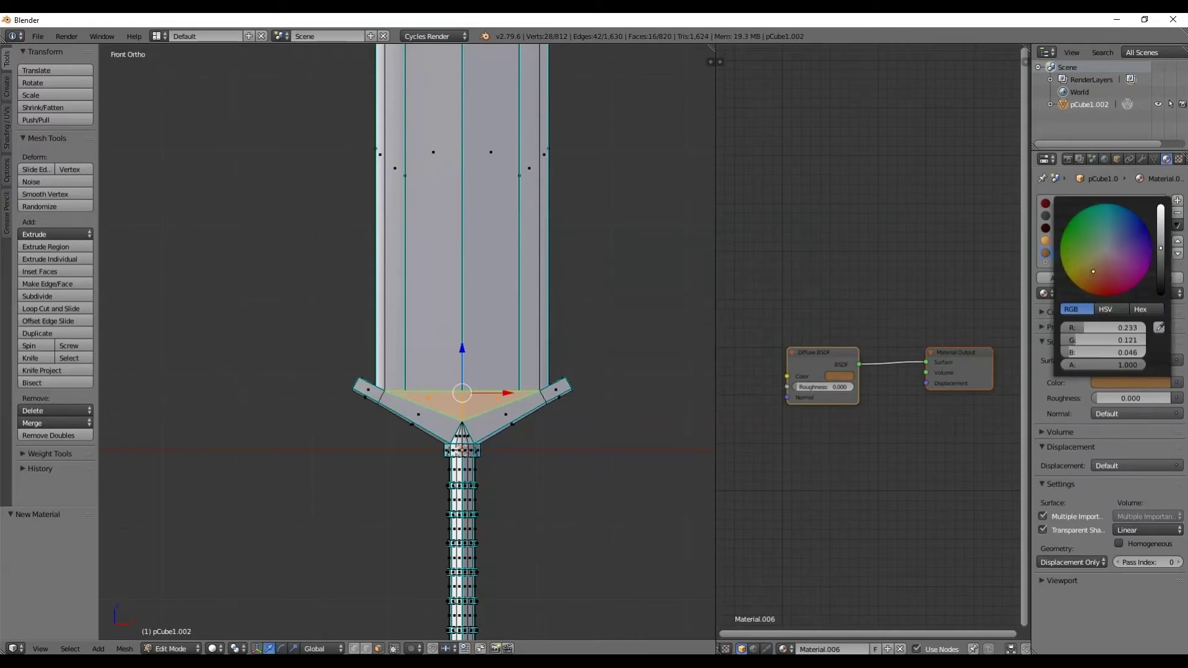
drag(1164, 248, 1164, 238)
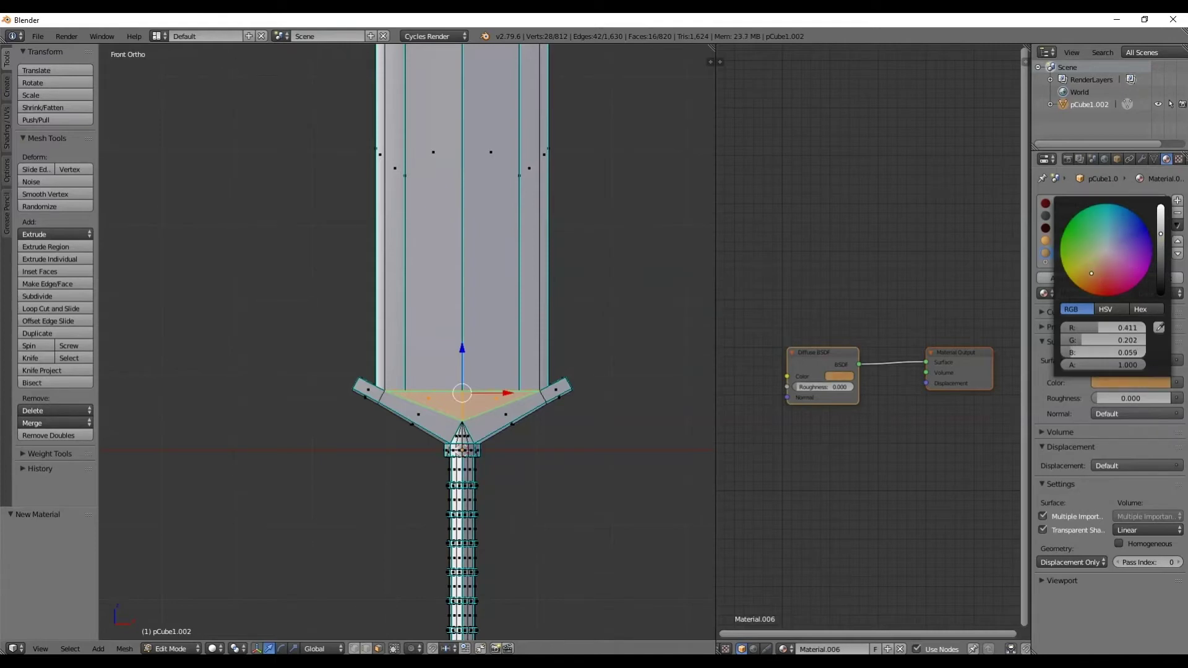
Step: Assign the golden-brown material to the selected crossguard faces and switch to Object Mode with Rendered shading
click(1058, 277)
click(173, 648)
click(205, 639)
click(226, 649)
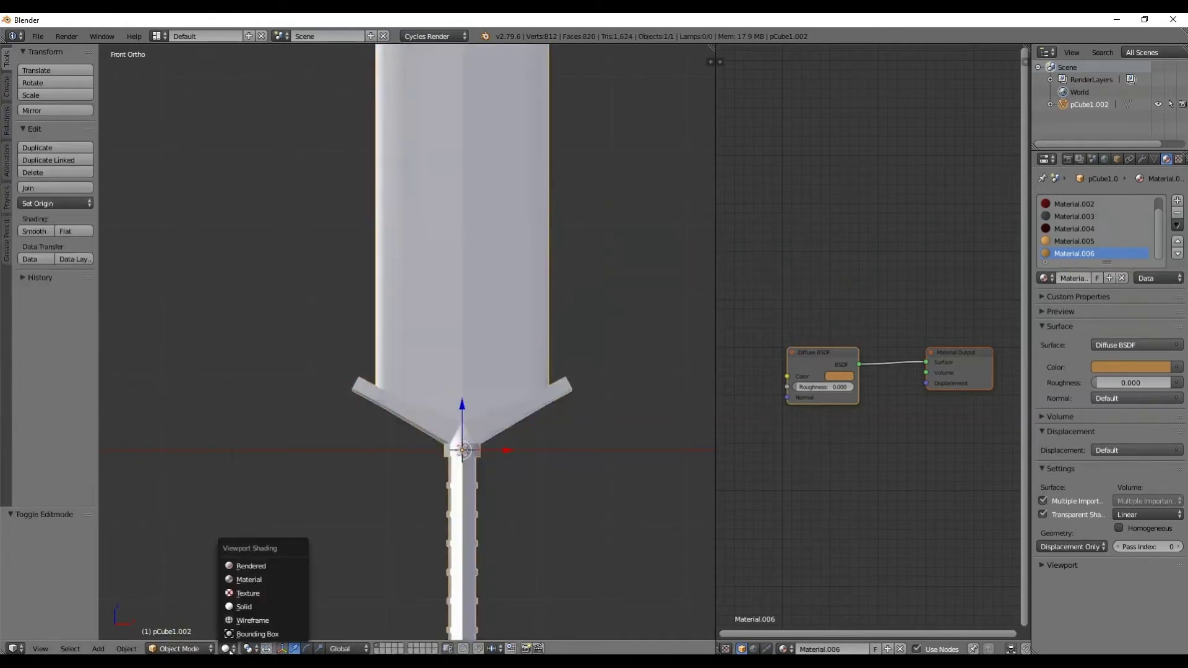
click(254, 563)
Step: Inspect the rendered colors of the crossguard, handle and blade from different angles and distances
scroll(506, 374, down, 5)
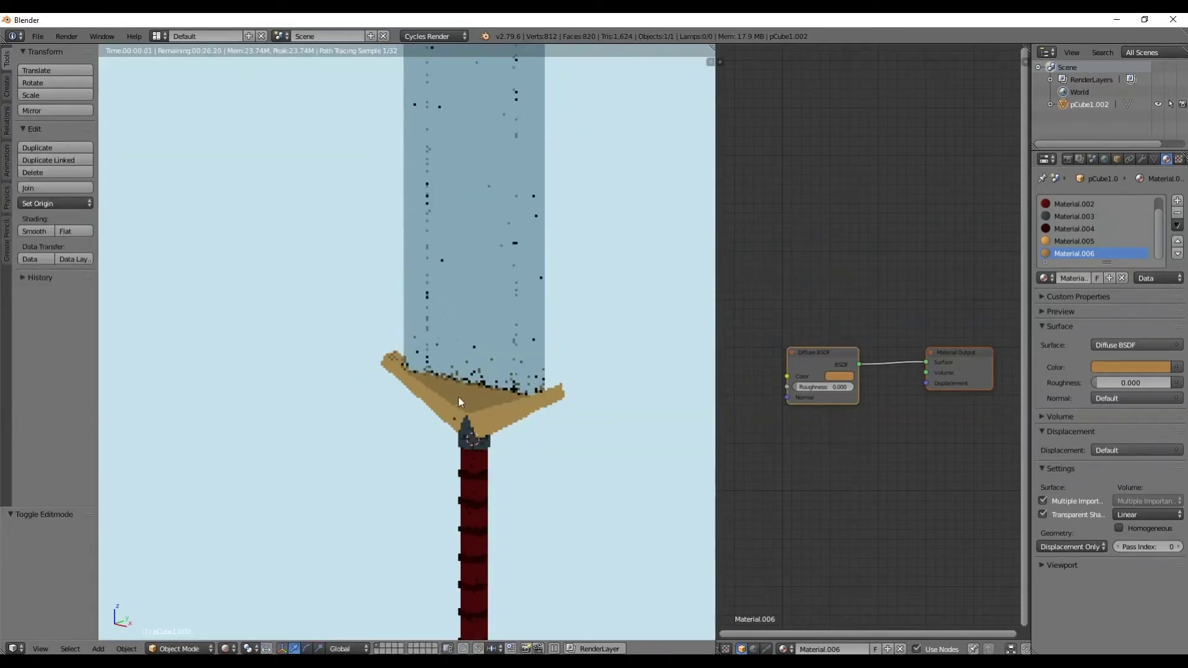
scroll(499, 441, up, 4)
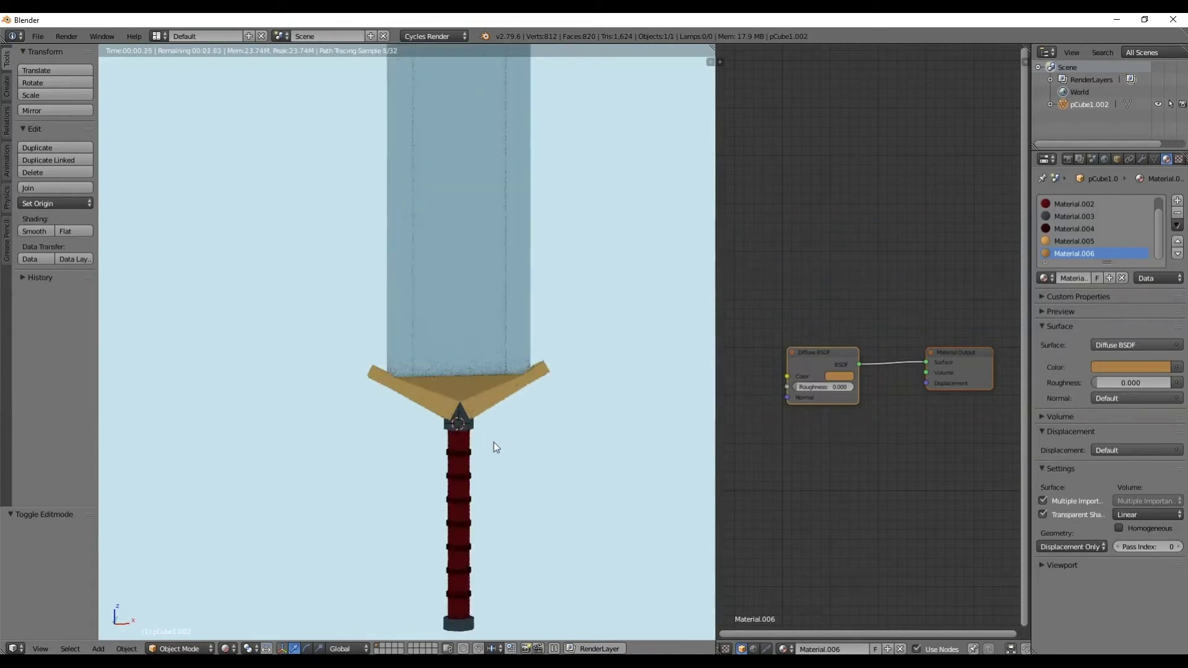
middle_drag(459, 407, 472, 460)
scroll(470, 458, down, 3)
scroll(485, 433, up, 4)
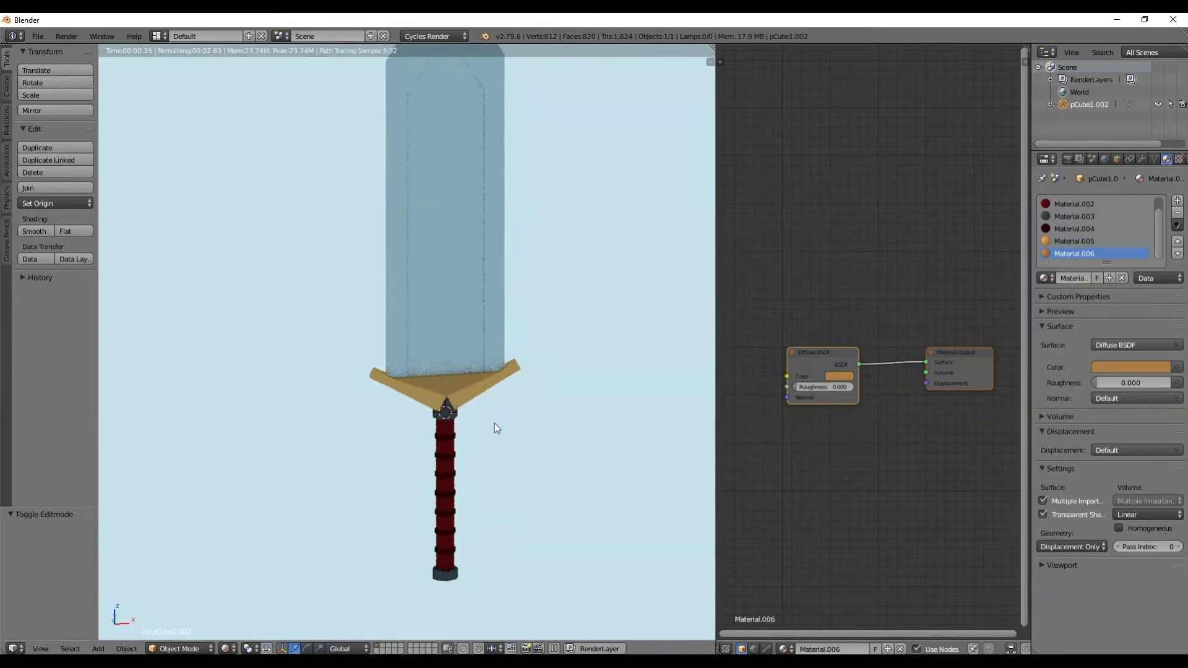
scroll(481, 275, down, 2)
scroll(478, 270, up, 2)
shift+middle_drag(477, 270, 476, 355)
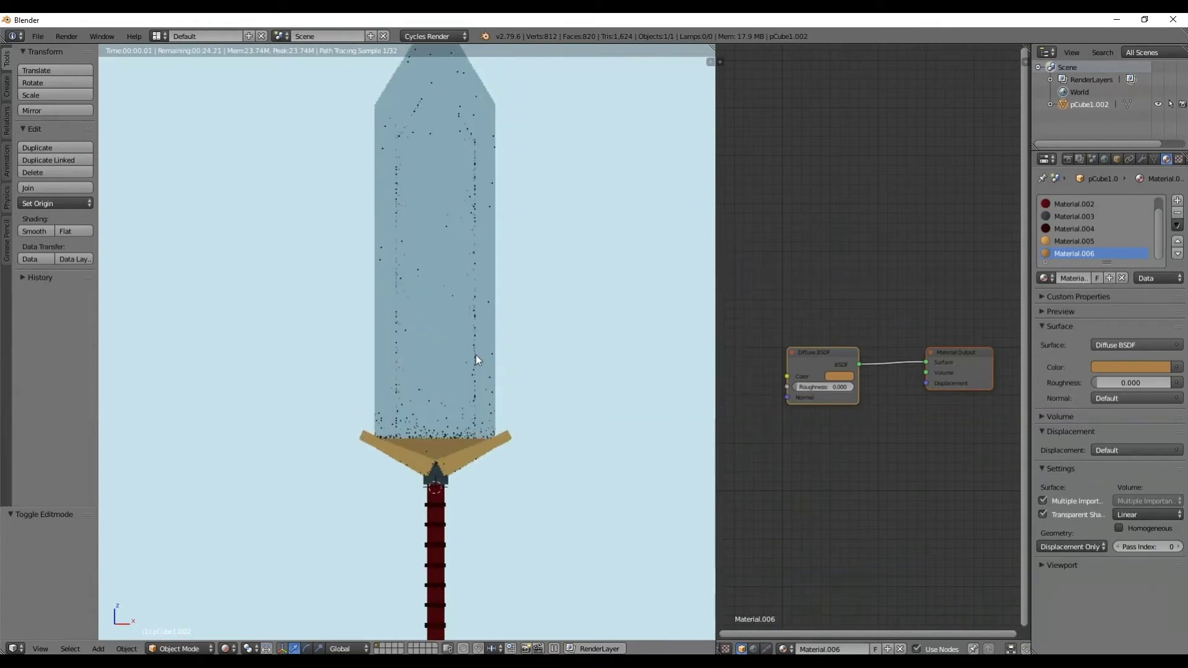
Step: Switch the viewport from Rendered to wireframe shading and frame the lower blade
click(226, 649)
click(238, 607)
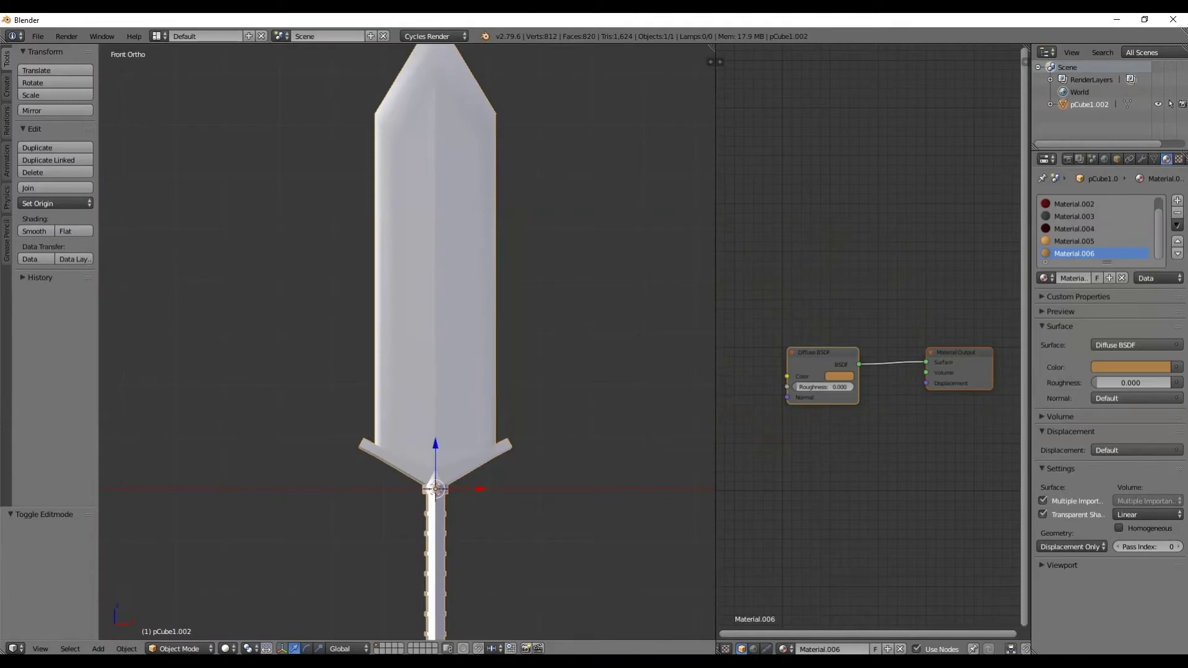
key(z)
scroll(446, 350, up, 2)
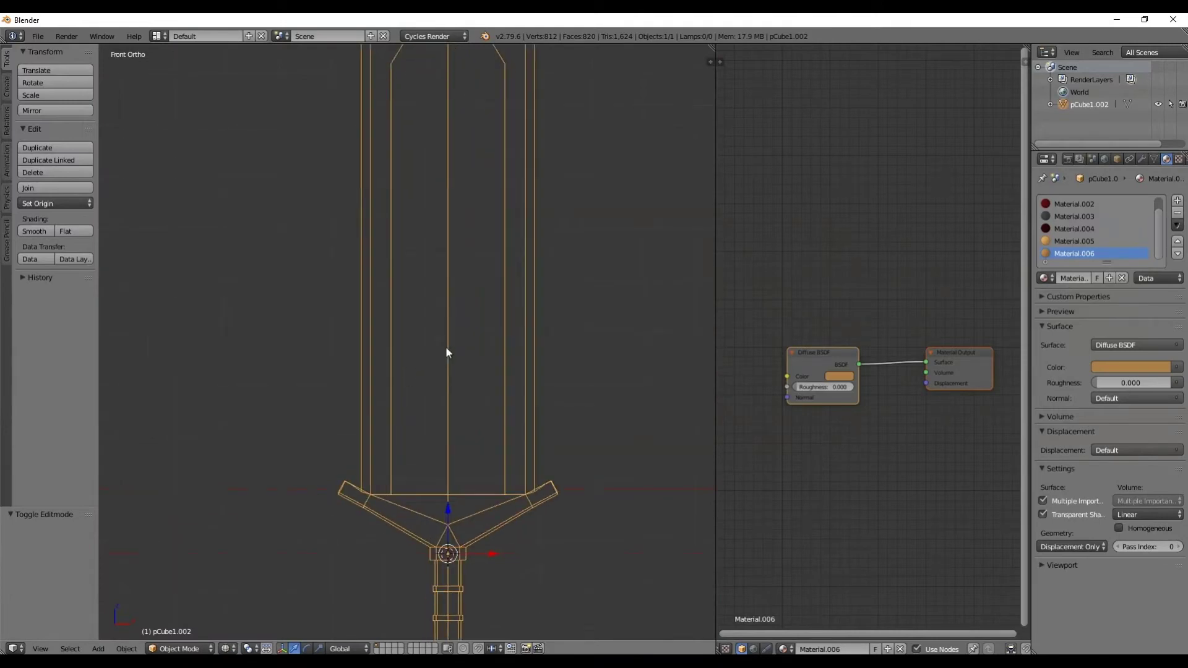
Step: Enter Edit Mode on the sword and deselect all of its geometry
click(178, 649)
click(201, 622)
scroll(466, 336, down, 2)
scroll(451, 361, up, 2)
key(a)
shift+middle_drag(503, 198, 502, 300)
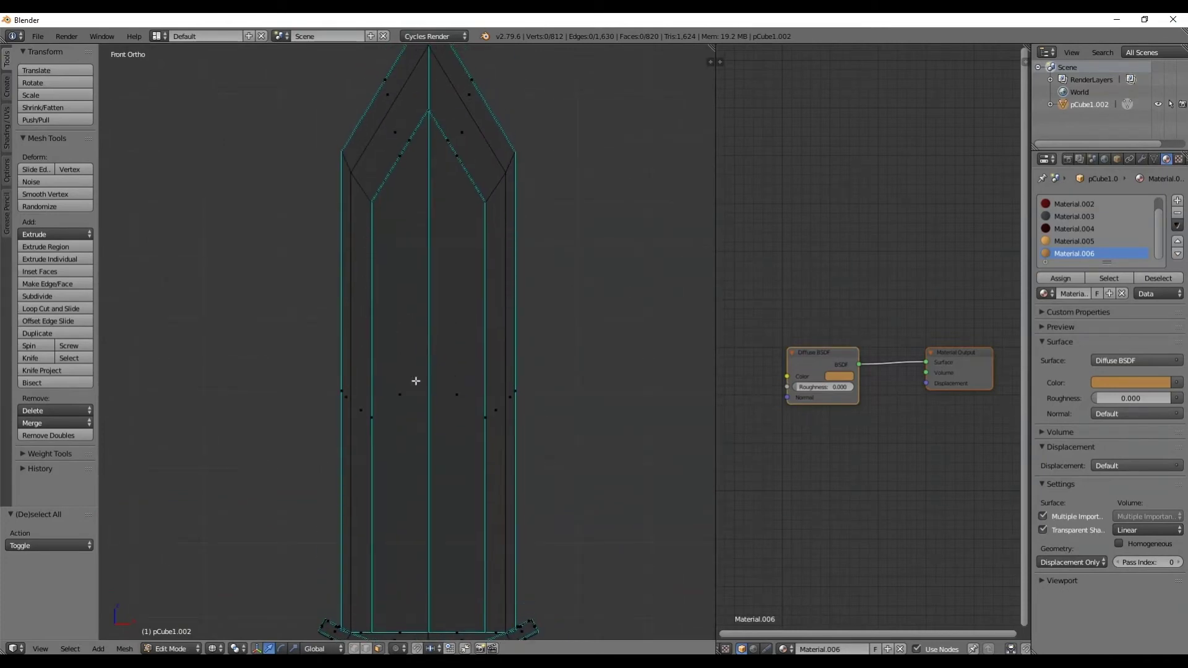
scroll(419, 449, down, 3)
middle_drag(429, 396, 451, 366)
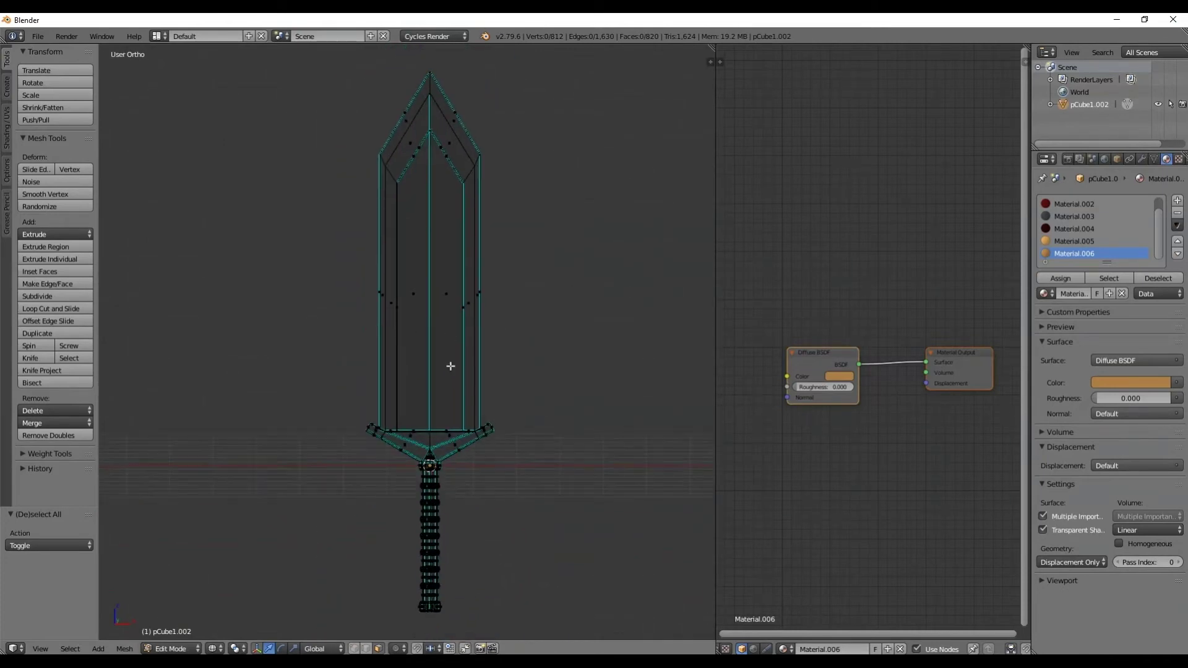
scroll(447, 344, up, 4)
right_click(430, 241)
key(KP_1)
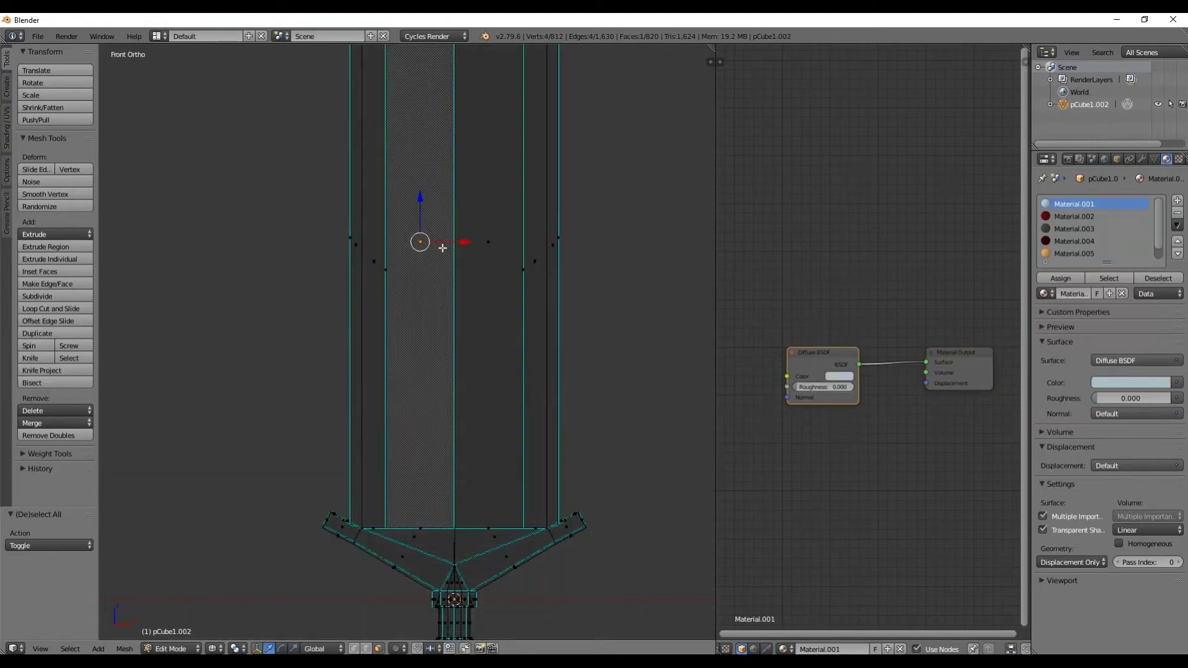
key(a)
Step: Box-select the wide central faces of the blade in wireframe so both front and back are included
shift+middle_drag(437, 240, 442, 298)
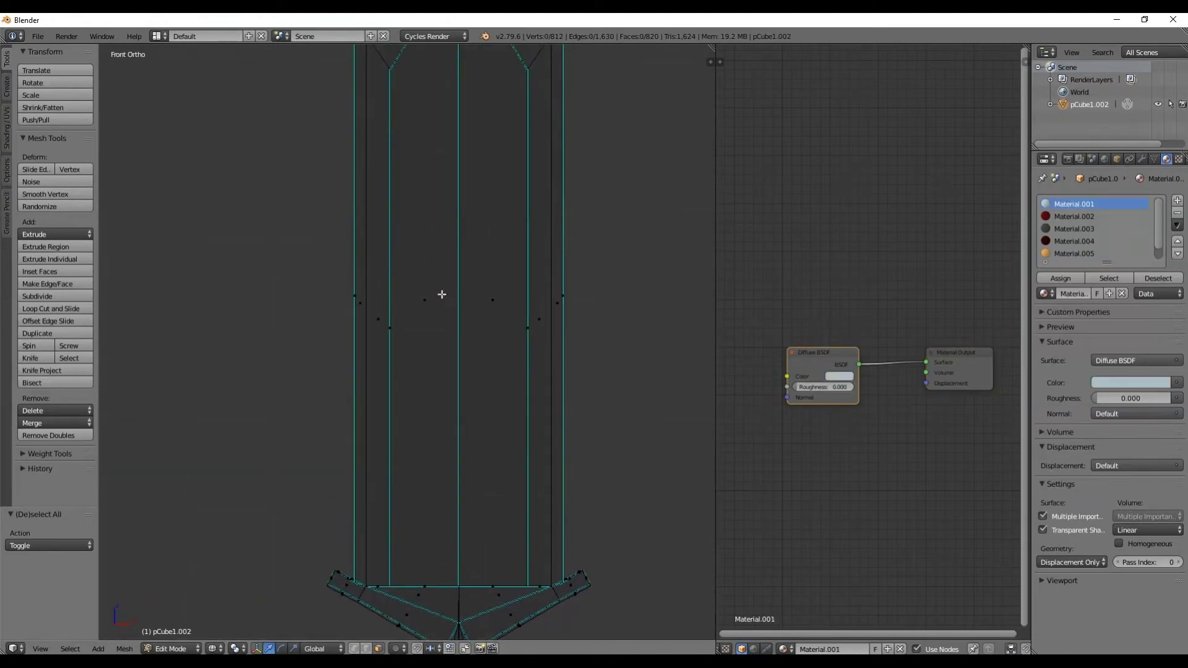
scroll(442, 294, down, 1)
key(b)
drag(410, 276, 493, 339)
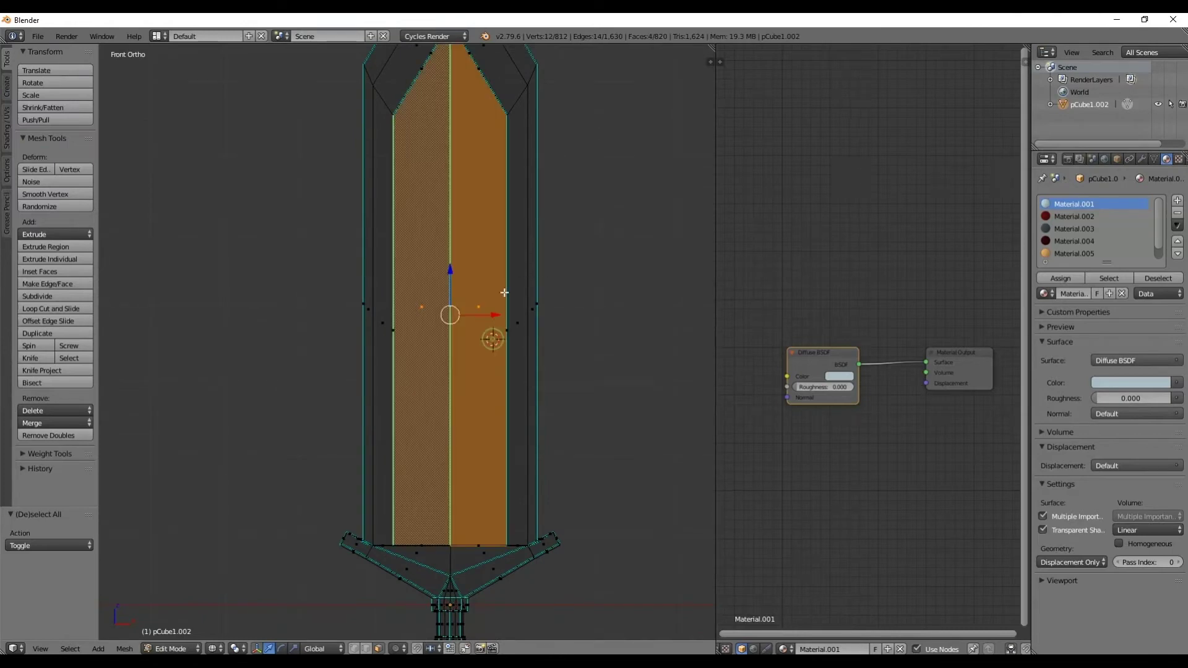
mouse_move(491, 216)
middle_down()
mouse_move(402, 238)
mouse_move(480, 120)
mouse_move(473, 221)
middle_up()
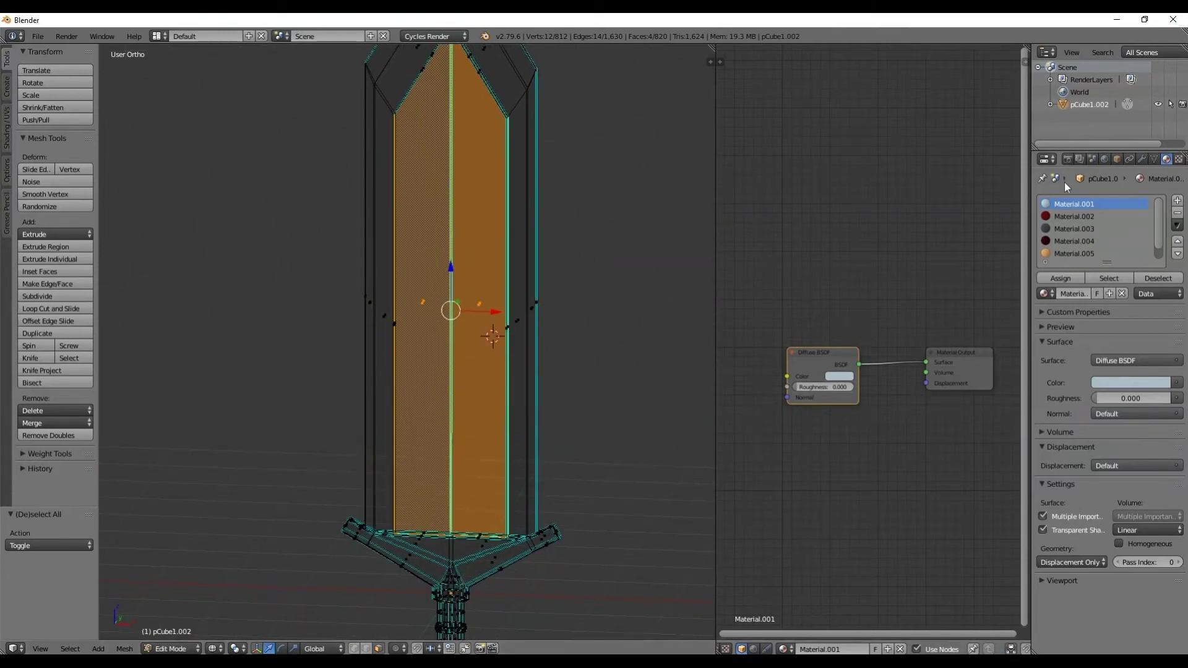
Step: Add a new material with a darker blue-grey diffuse color and assign it to the selected central blade faces
click(1177, 201)
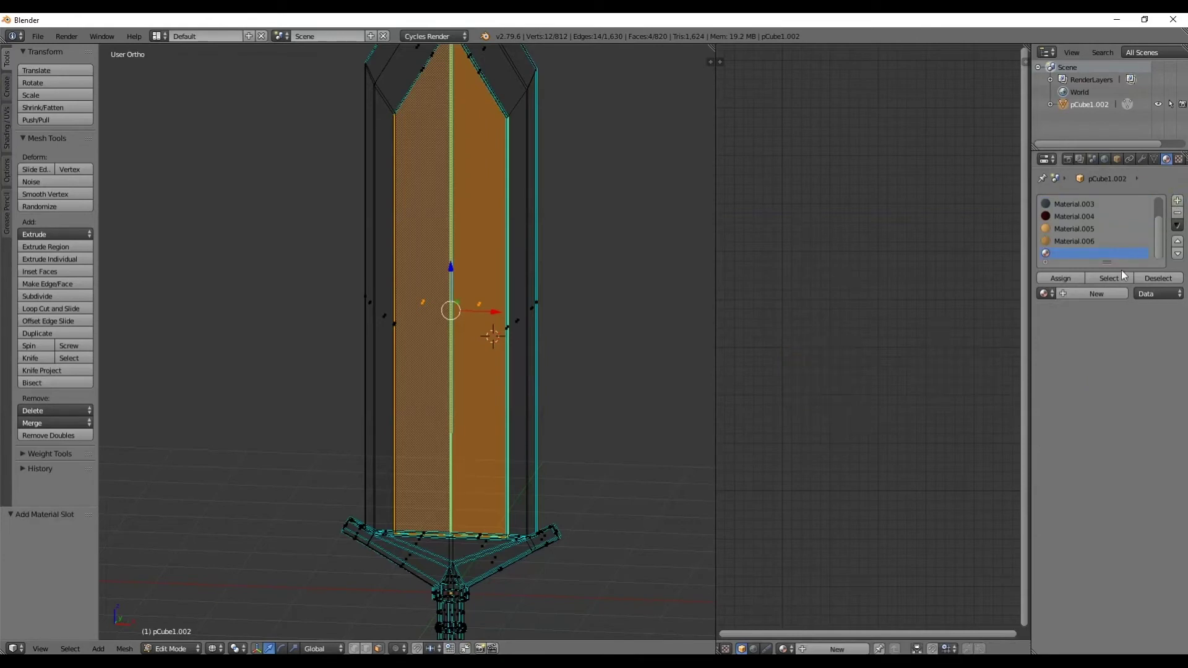
click(1097, 296)
click(1122, 381)
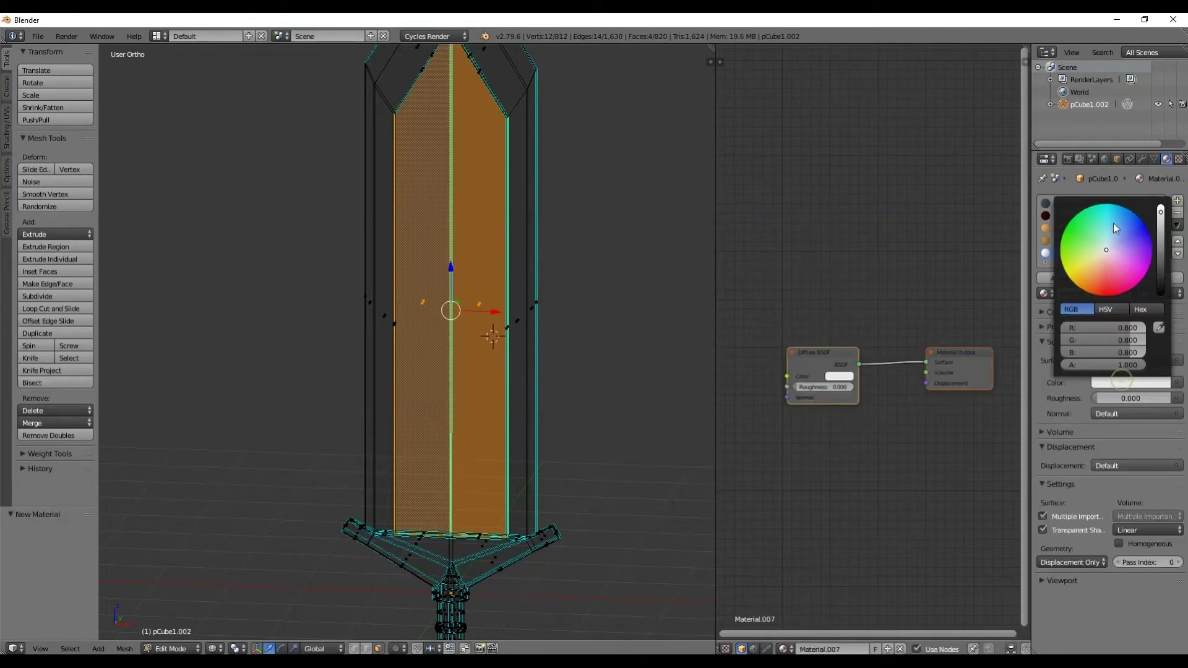
click(1108, 243)
drag(1161, 211, 1107, 245)
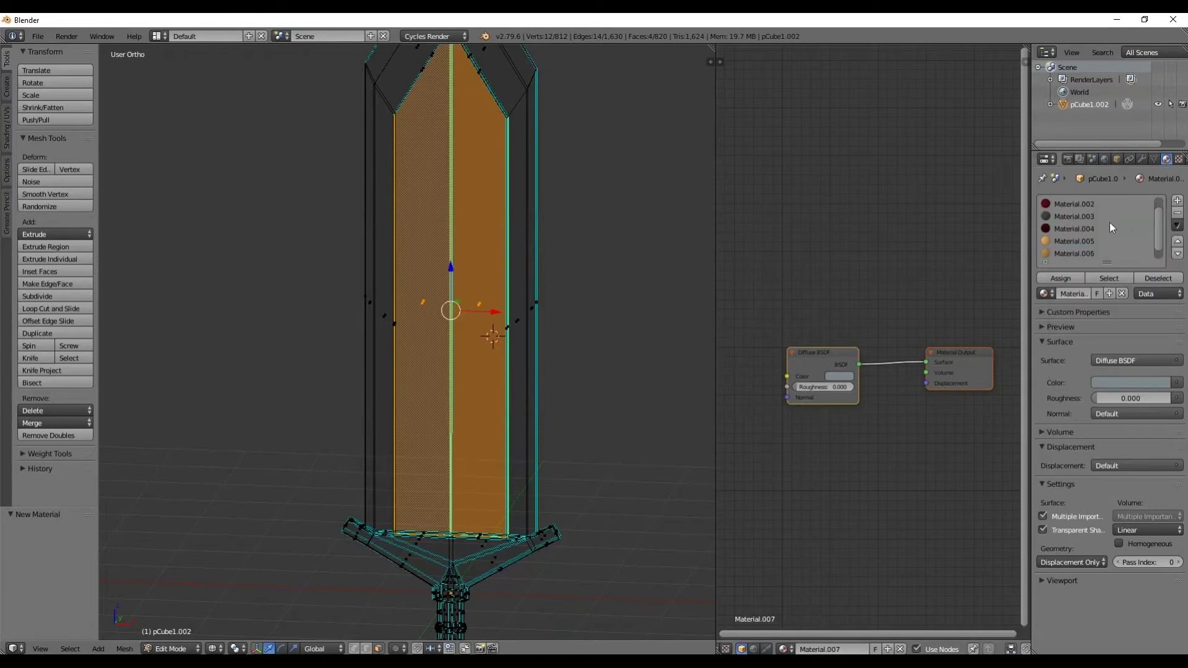
click(1065, 280)
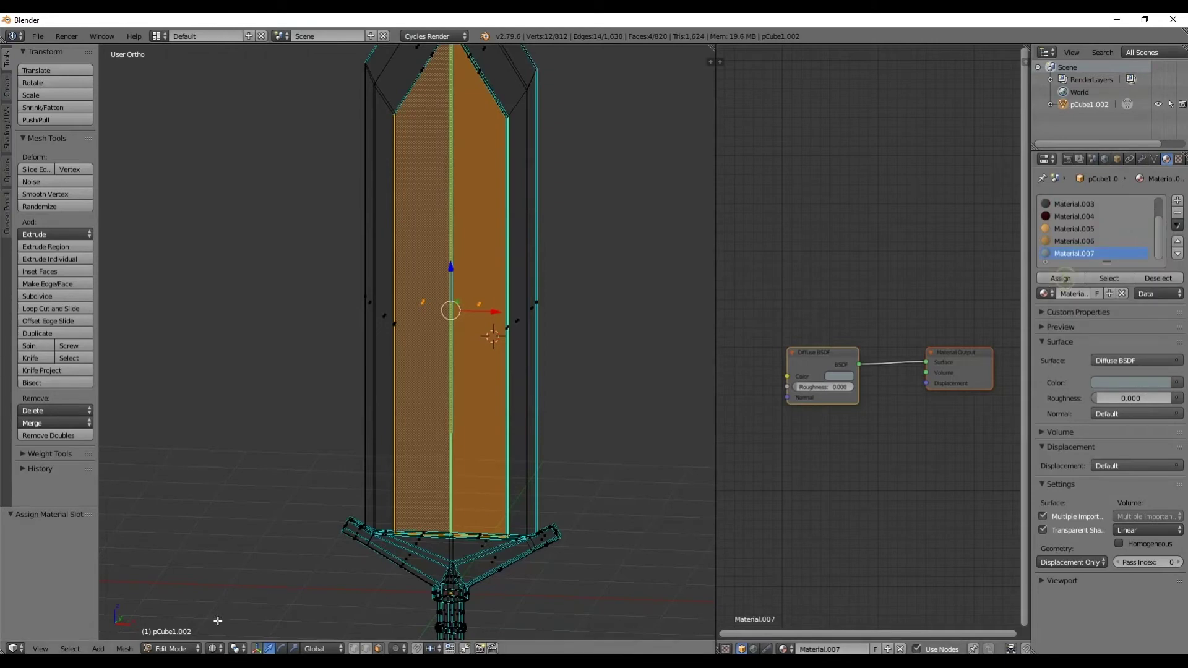
Step: Switch to Object Mode with Rendered shading and inspect the two-tone blade from different distances
key(Tab)
click(227, 648)
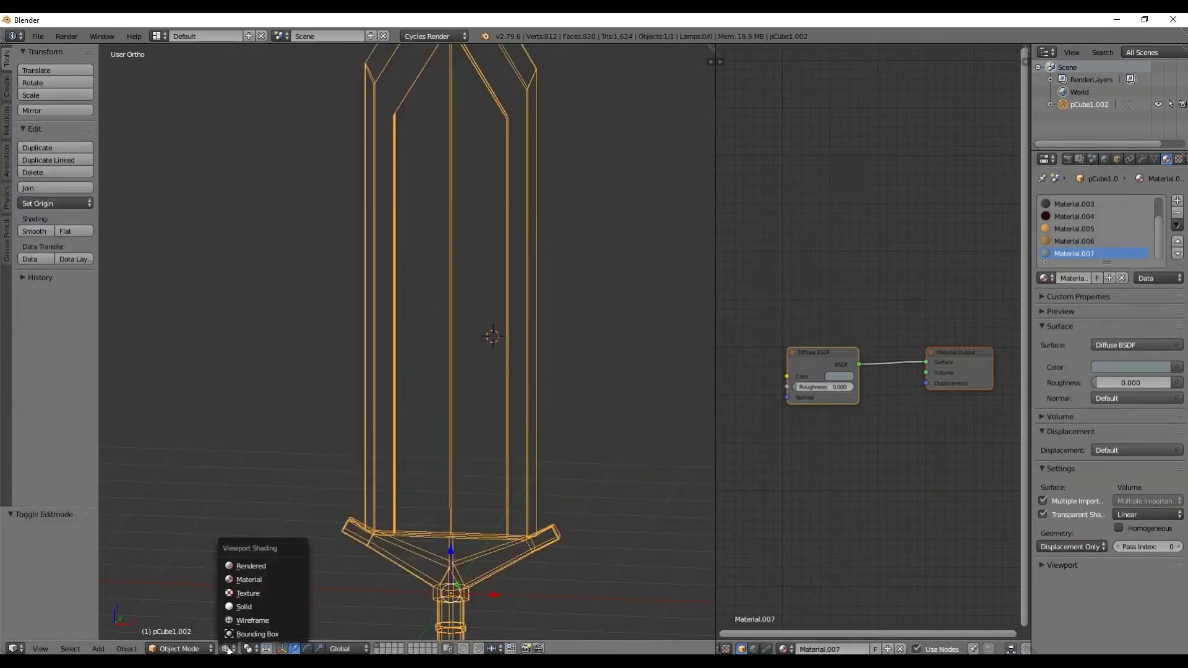
click(250, 566)
scroll(496, 378, down, 6)
scroll(491, 392, up, 2)
mouse_move(415, 417)
middle_down()
mouse_move(332, 449)
mouse_move(410, 537)
mouse_move(446, 419)
mouse_move(509, 384)
mouse_move(520, 340)
mouse_move(434, 305)
mouse_move(340, 321)
mouse_move(316, 406)
mouse_move(389, 439)
mouse_move(568, 427)
mouse_move(544, 498)
mouse_move(456, 444)
mouse_move(431, 410)
middle_up()
scroll(432, 411, down, 3)
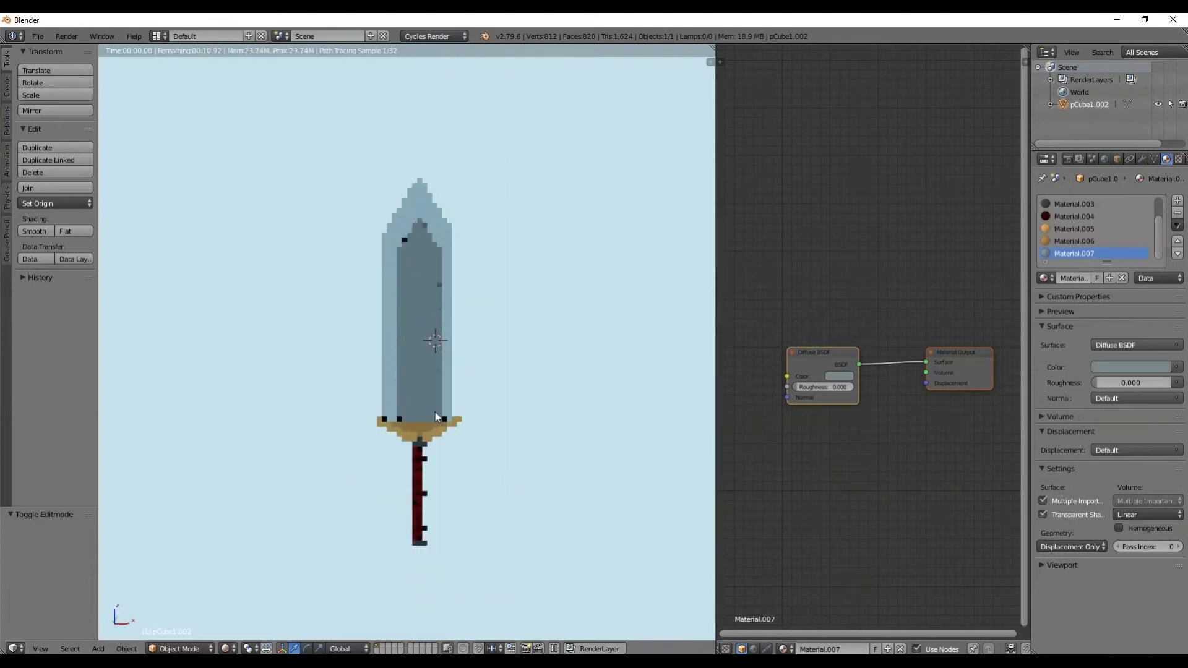
scroll(417, 518, up, 3)
Step: Set the viewport to Solid shading and return the sword to Edit Mode, close to the blade's central panel
click(226, 648)
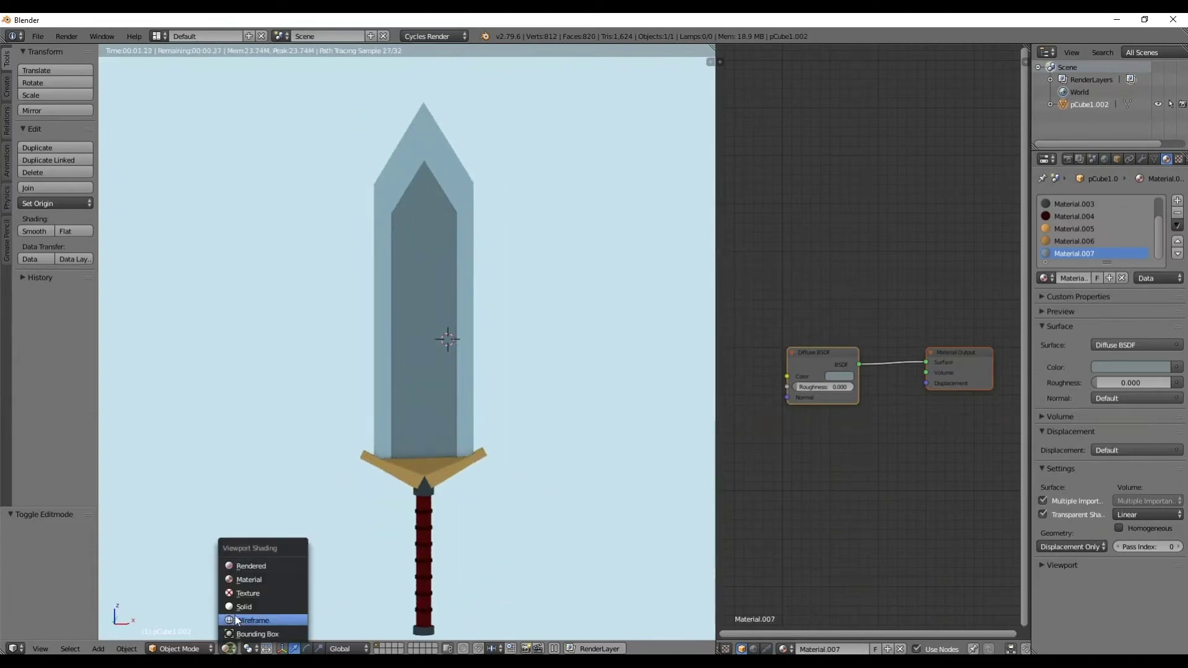
click(251, 596)
scroll(445, 428, up, 4)
click(180, 648)
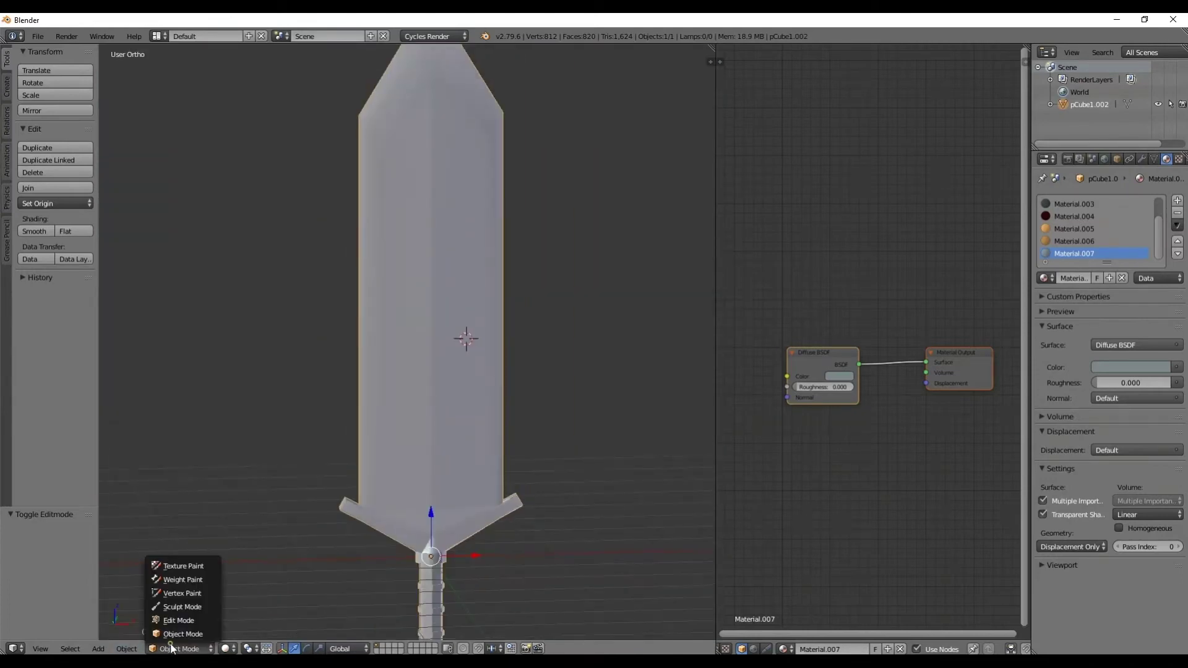
click(186, 633)
click(186, 648)
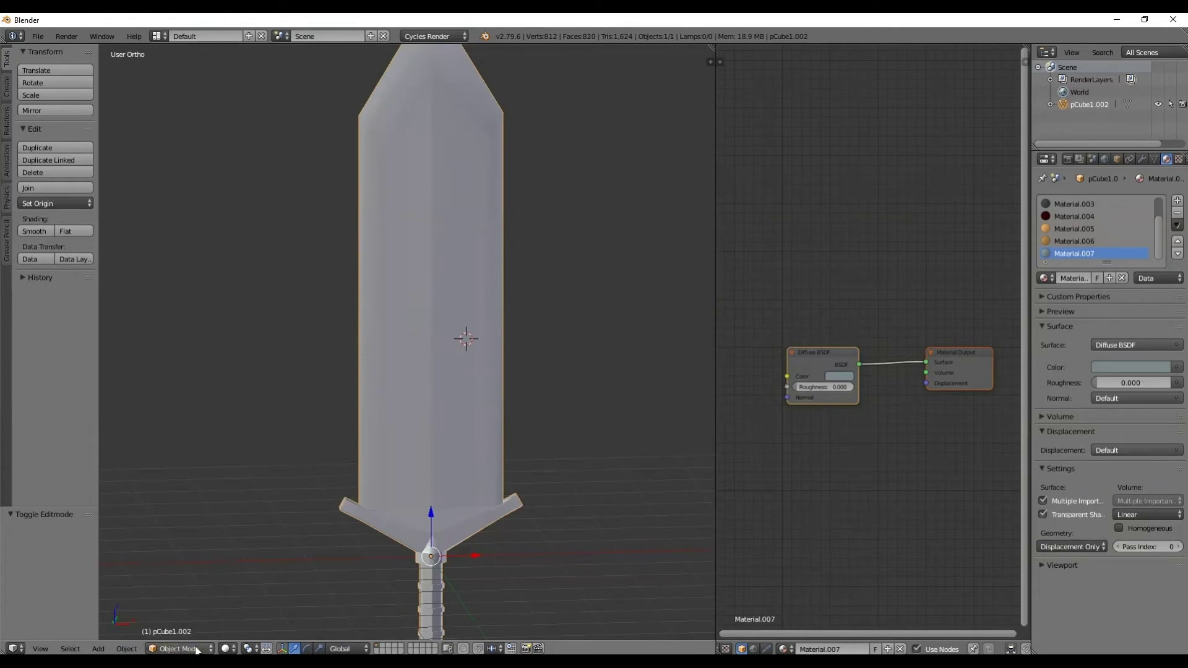
click(227, 649)
click(244, 607)
key(Tab)
scroll(553, 340, up, 6)
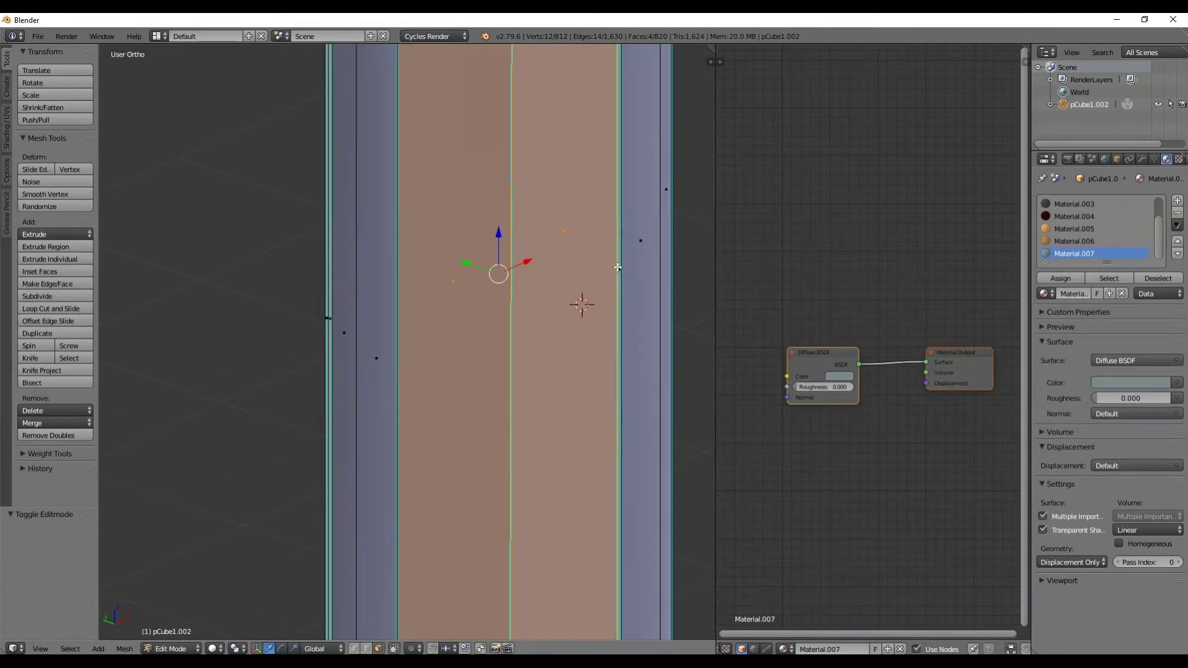
Step: Select the four thin rim faces around the blade's central panel on one side, two along the length and two at the tip
right_click(618, 266)
shift+middle_drag(620, 241, 517, 530)
shift+middle_drag(523, 202, 534, 509)
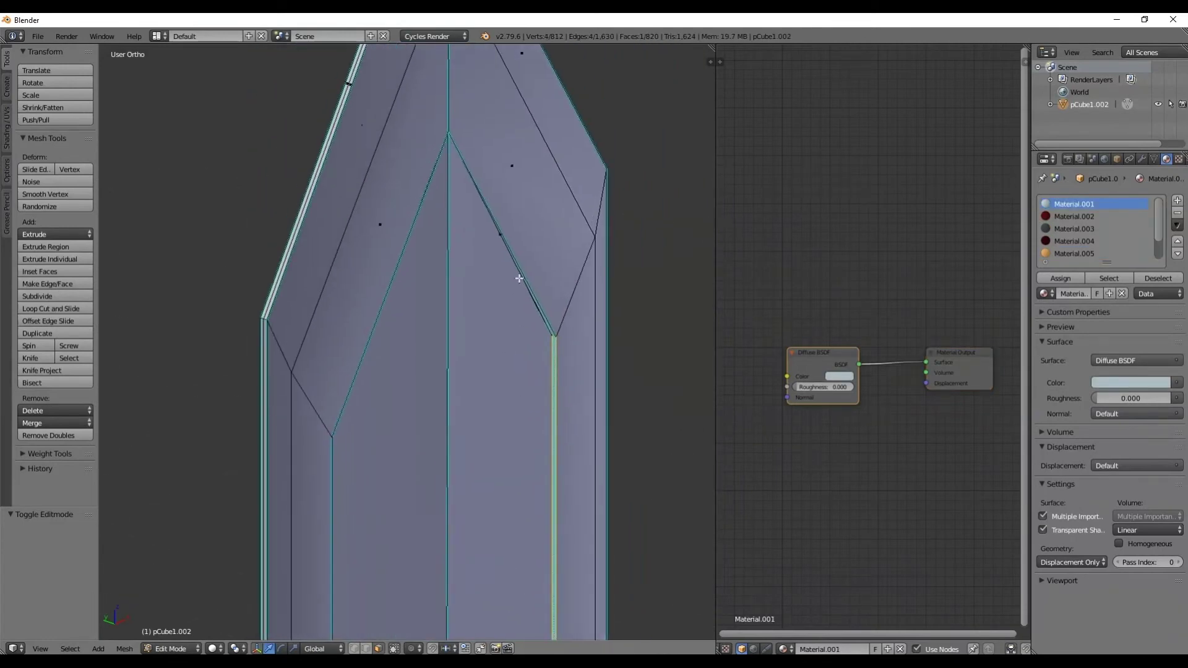
shift+right_click(501, 236)
middle_drag(427, 286, 327, 213)
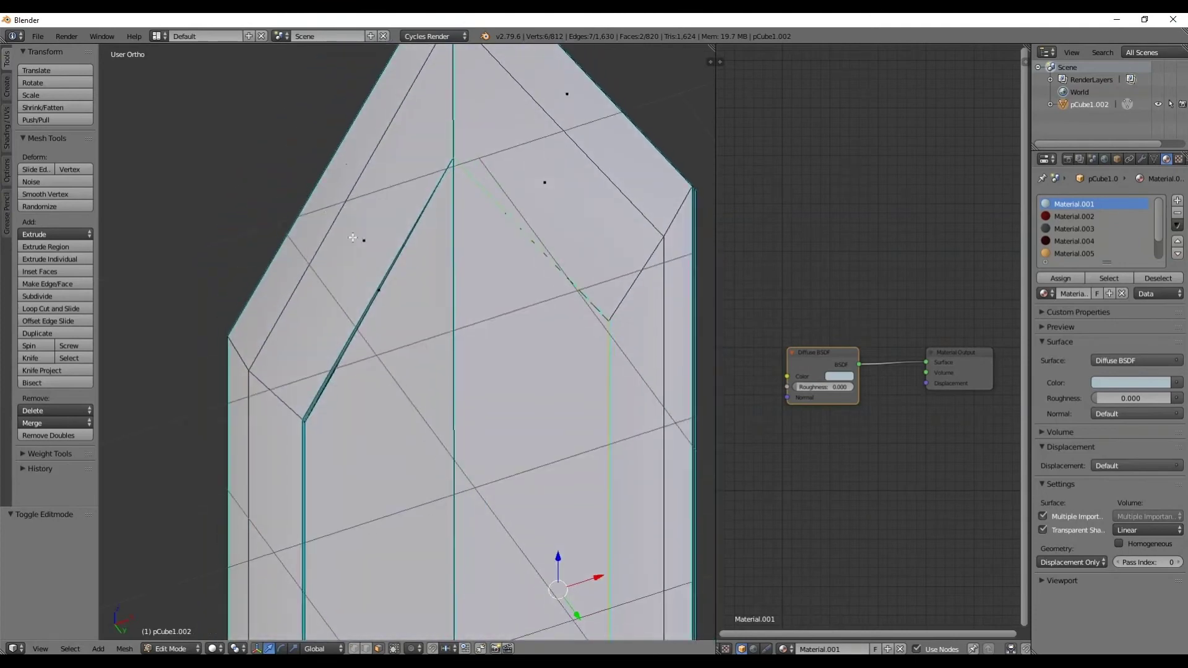
shift+right_click(382, 289)
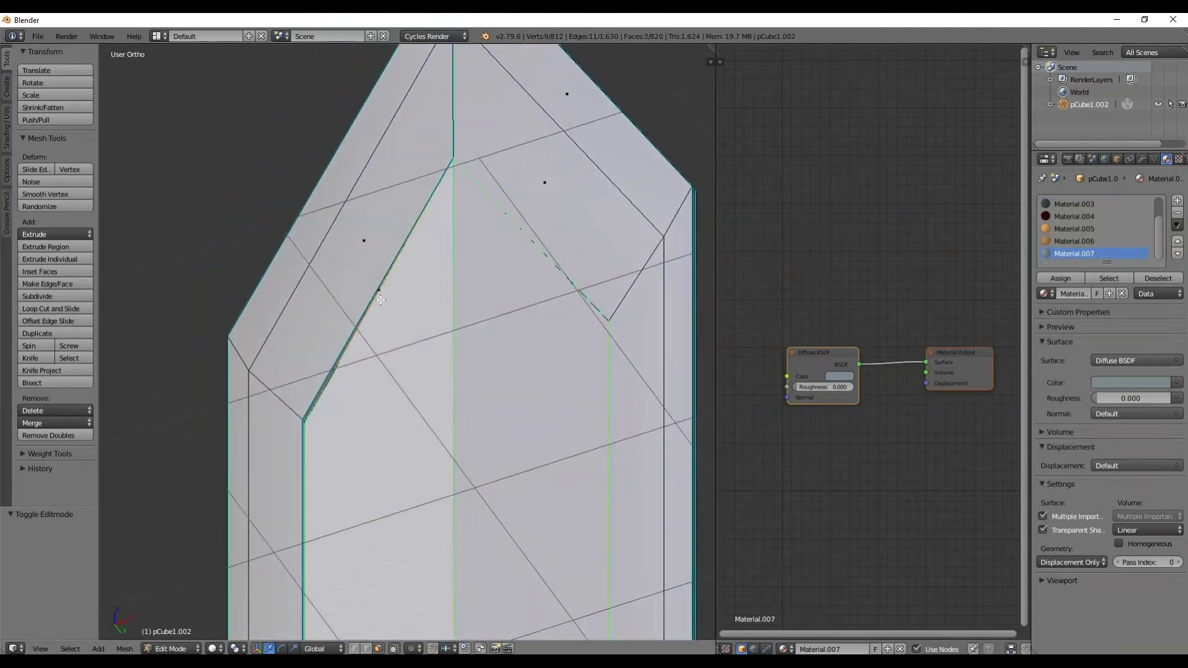
key(ctrl+z)
scroll(378, 292, up, 5)
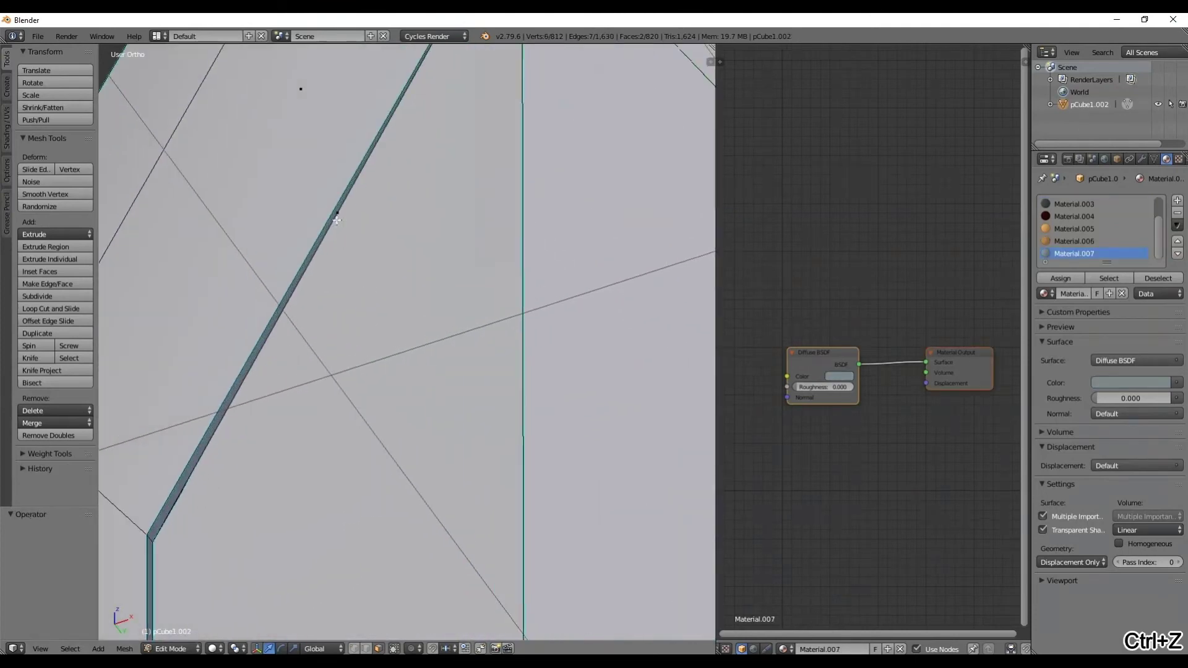
shift+right_click(336, 221)
scroll(337, 260, down, 5)
middle_drag(337, 260, 318, 573)
shift+right_click(351, 538)
Step: Add the four matching thin rim faces around the central panel on the blade's opposite side to the selection
middle_drag(351, 537, 441, 172)
shift+right_click(621, 491)
shift+right_click(535, 183)
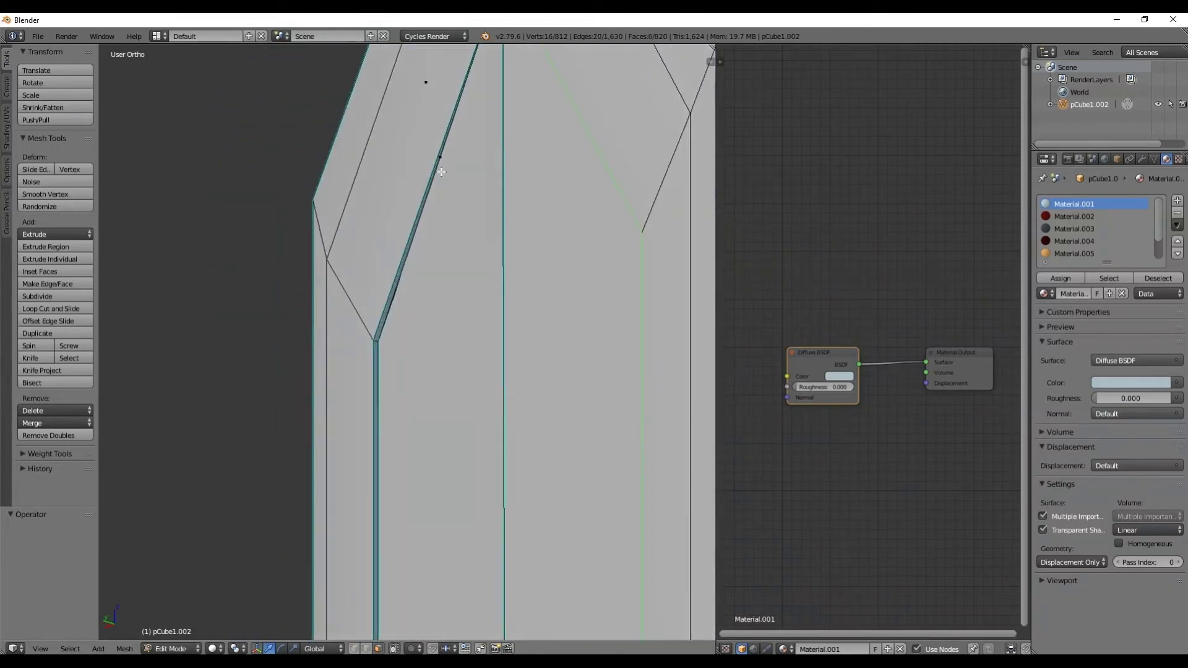
shift+right_click(443, 157)
key(ctrl+z)
shift+right_click(440, 160)
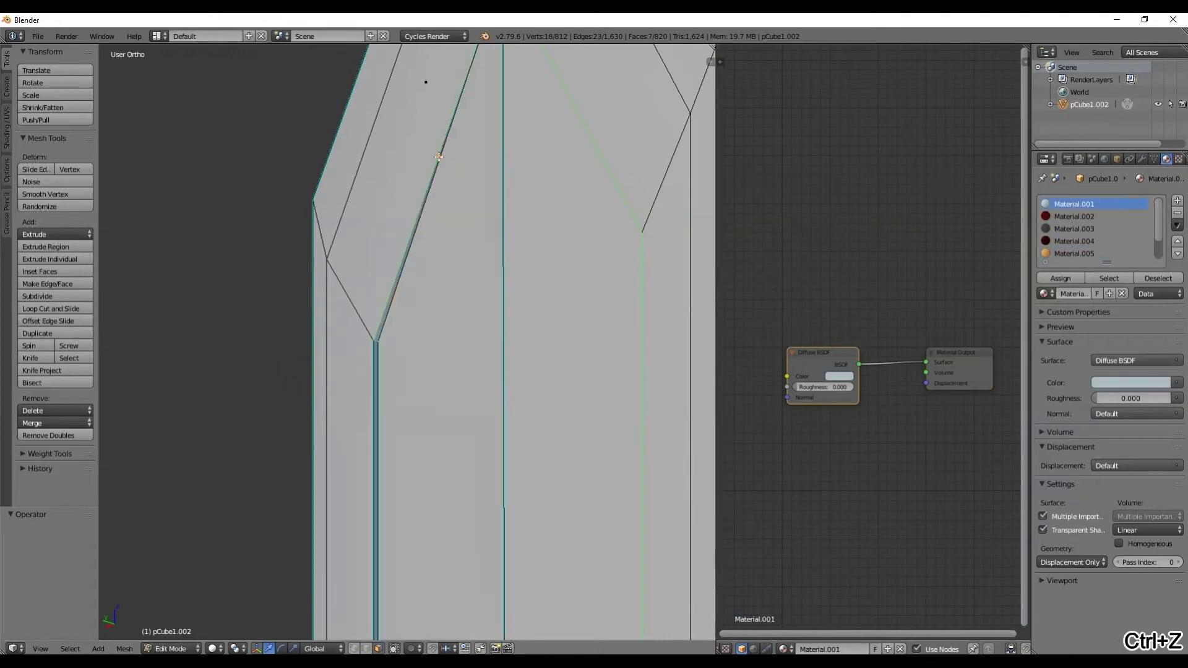
middle_drag(391, 379, 383, 489)
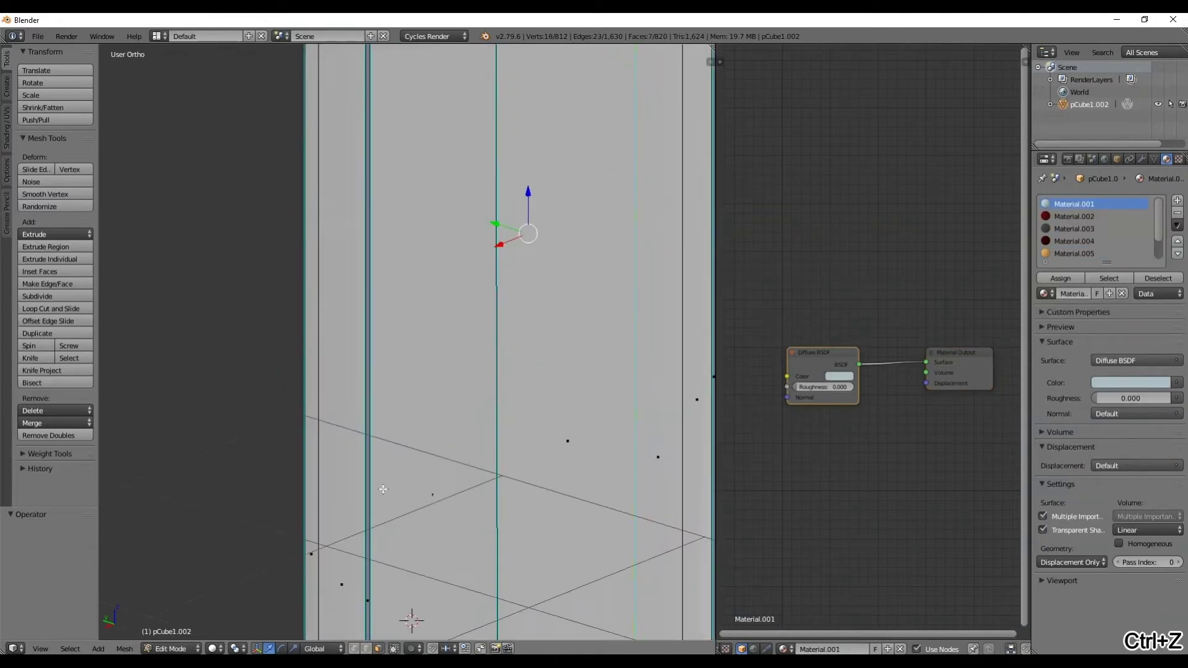
shift+right_click(368, 598)
scroll(433, 495, down, 6)
middle_drag(476, 499, 486, 495)
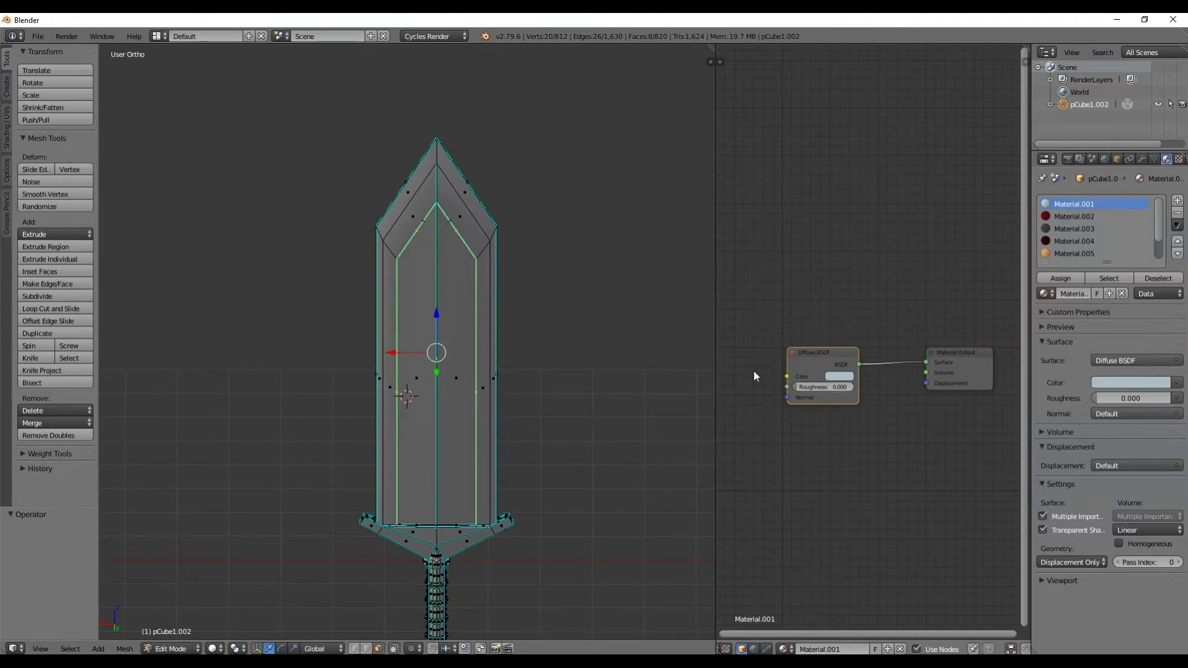
Step: Add a new material with a dark grey diffuse color, R, G and B 0.037, and assign it to the selected rim faces
click(1178, 201)
click(1097, 293)
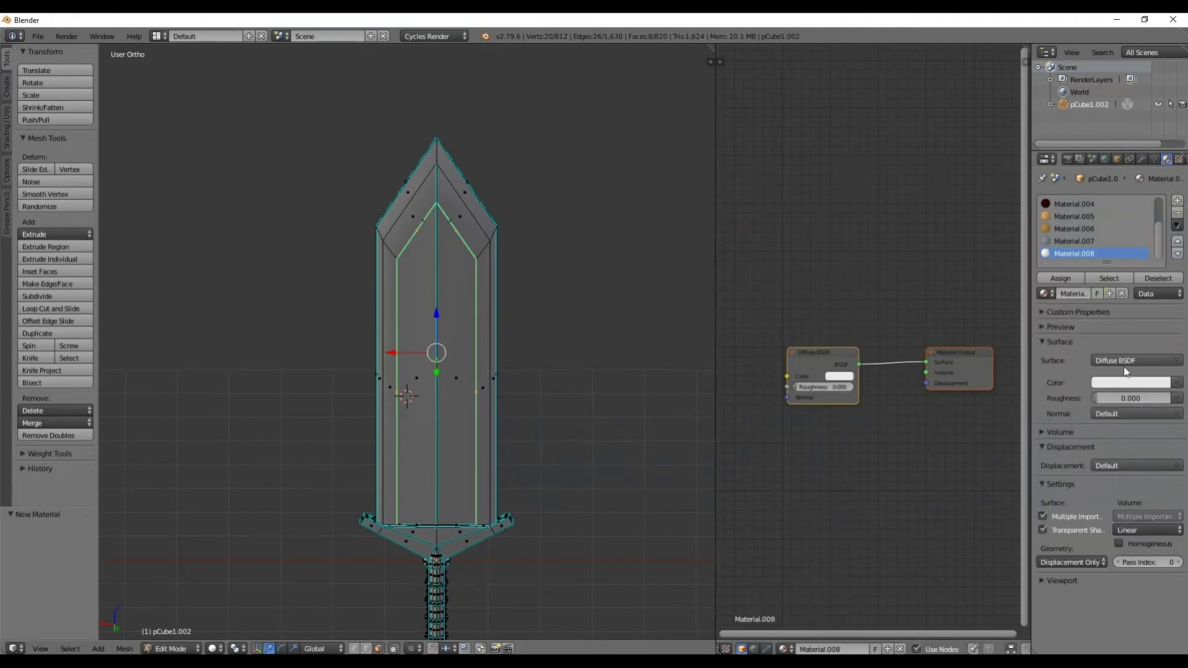
click(1130, 383)
drag(1160, 207, 1160, 275)
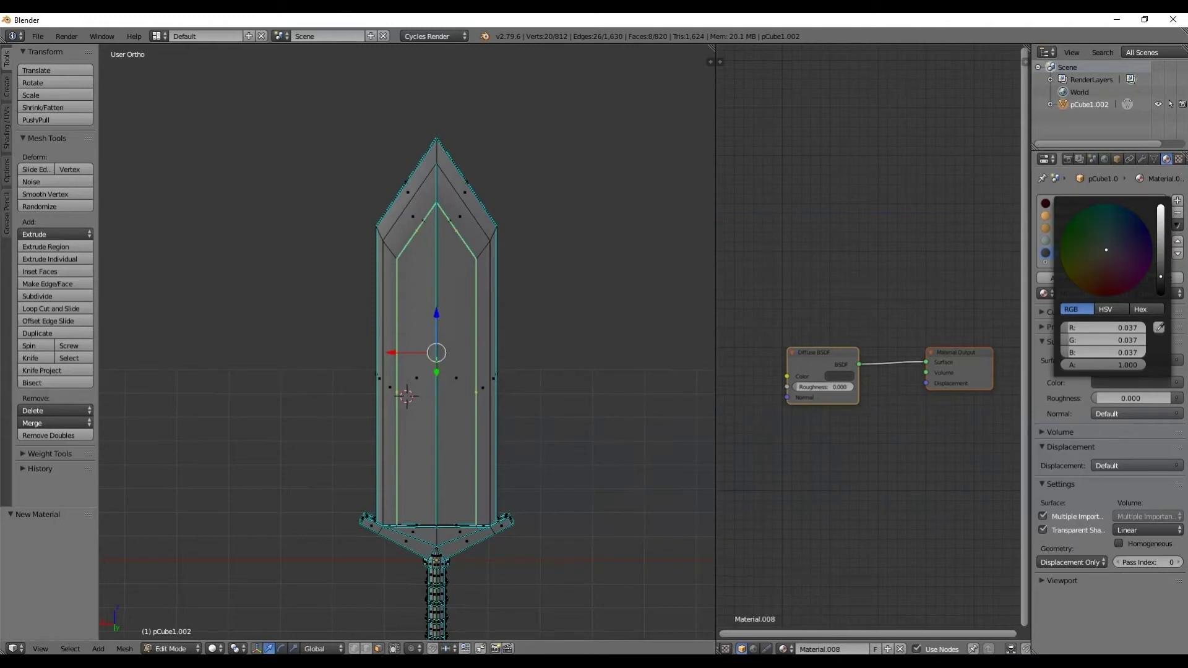
click(1046, 279)
Step: Preview the sword in Rendered shading and examine the dark rim around the blade's central panel at different distances
click(213, 649)
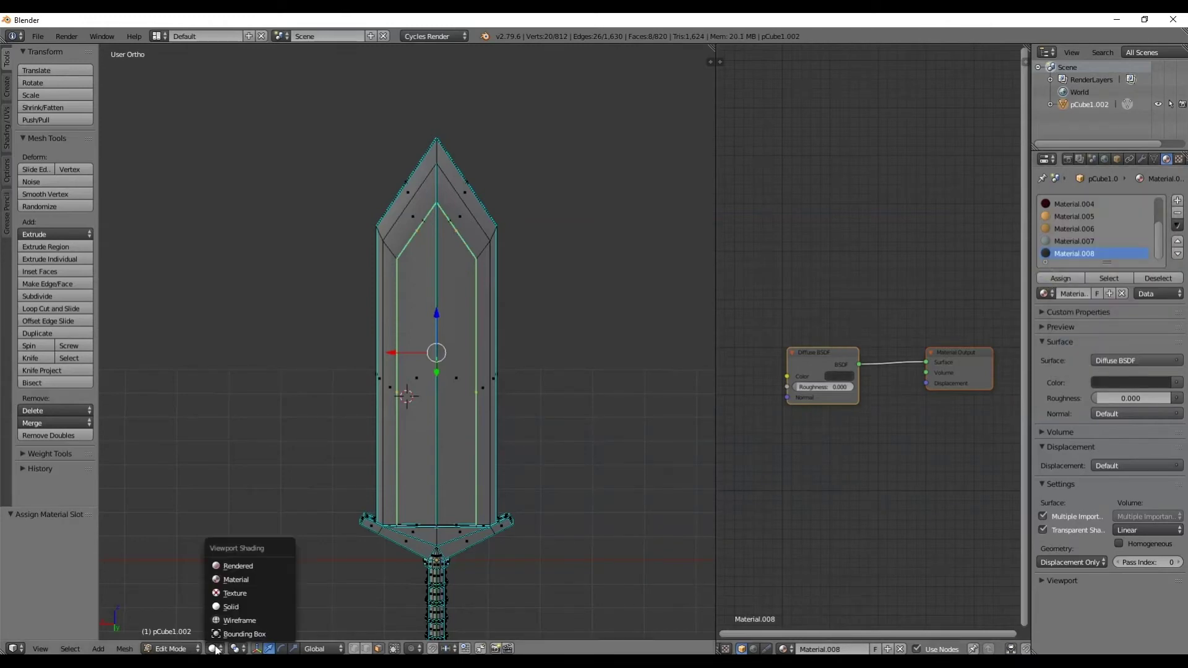
click(213, 649)
click(258, 566)
mouse_move(402, 371)
middle_down()
mouse_move(395, 324)
mouse_move(347, 398)
middle_up()
scroll(347, 398, down, 2)
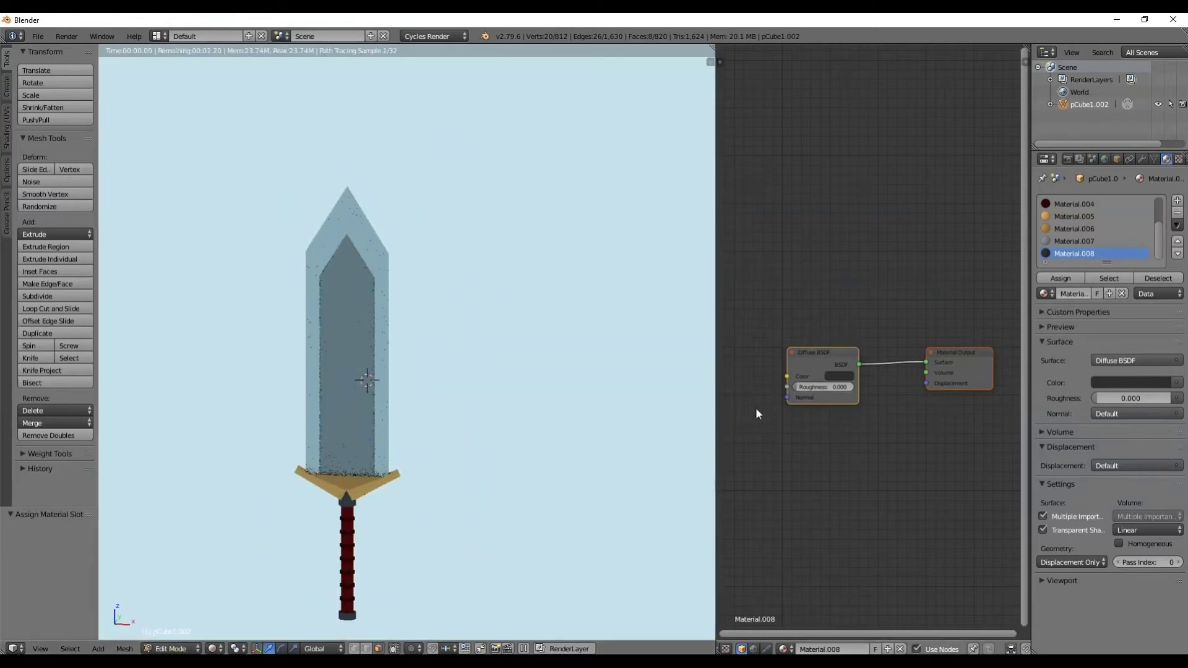
scroll(357, 473, down, 2)
shift+middle_drag(419, 401, 290, 389)
scroll(546, 354, up, 2)
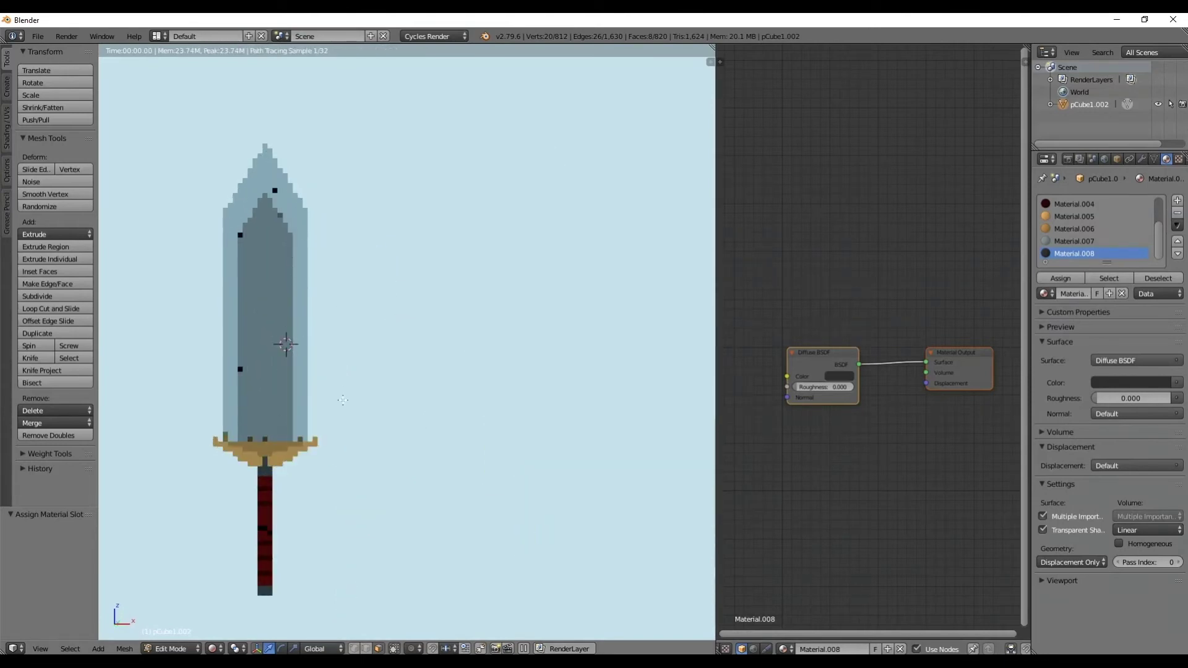
scroll(409, 413, up, 2)
shift+middle_drag(409, 413, 581, 408)
shift+middle_drag(330, 516, 370, 516)
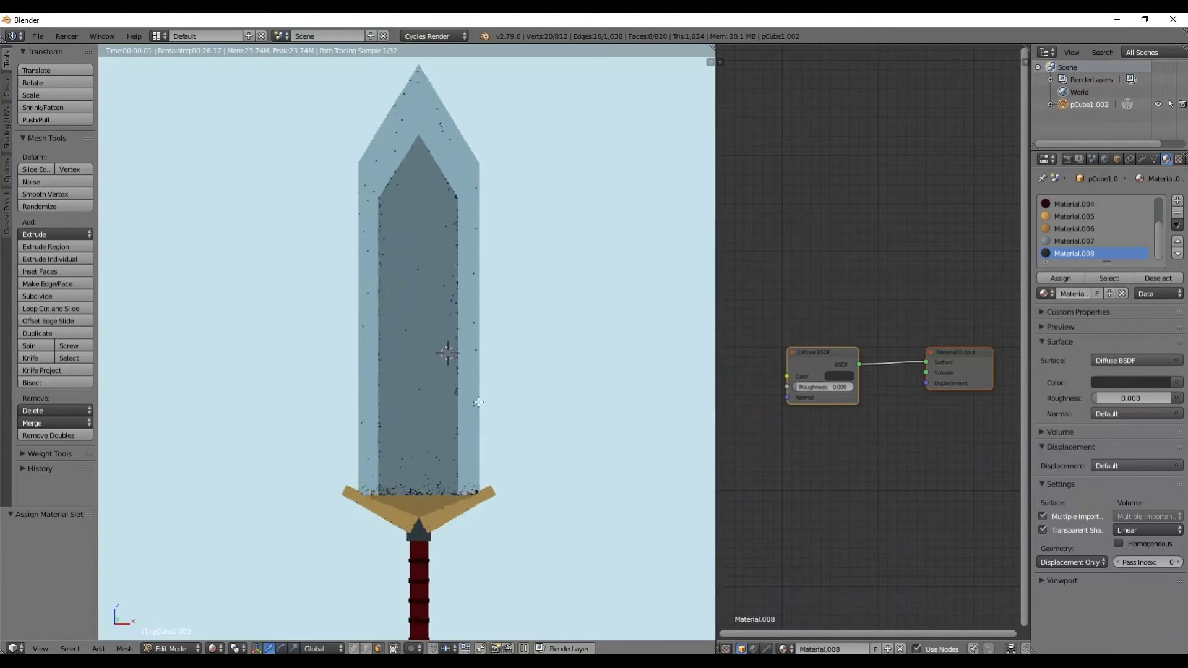
Step: Switch the viewport from Rendered back to Solid shading and go back to the start of the material list
click(213, 649)
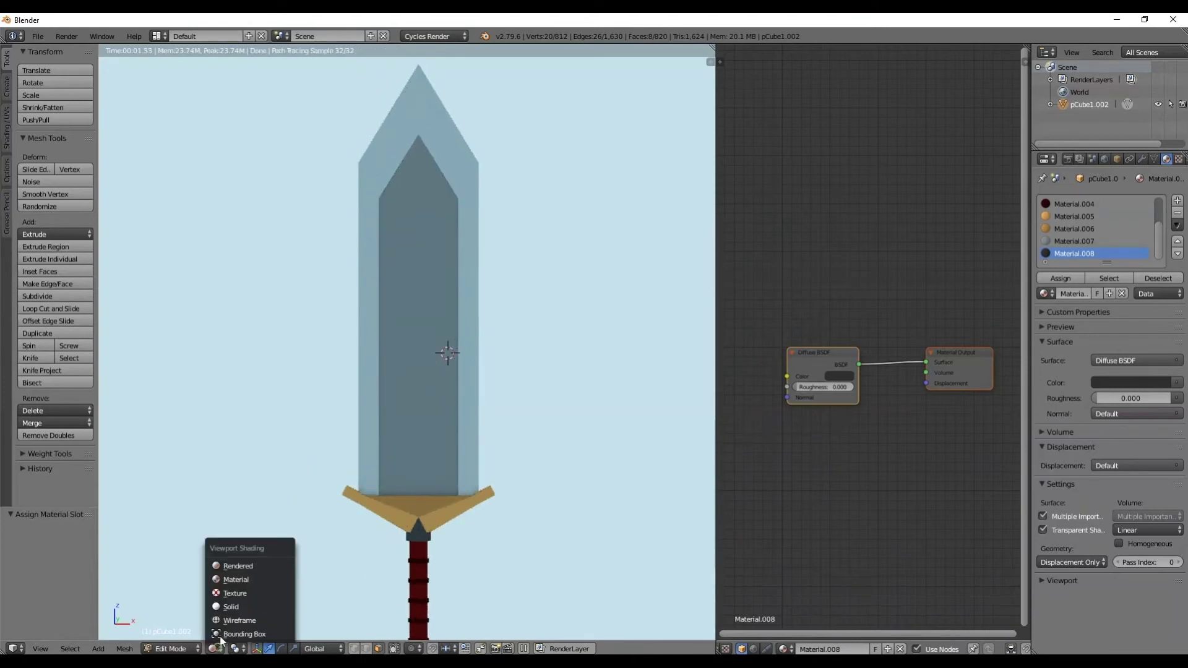
click(228, 603)
middle_drag(440, 348, 495, 334)
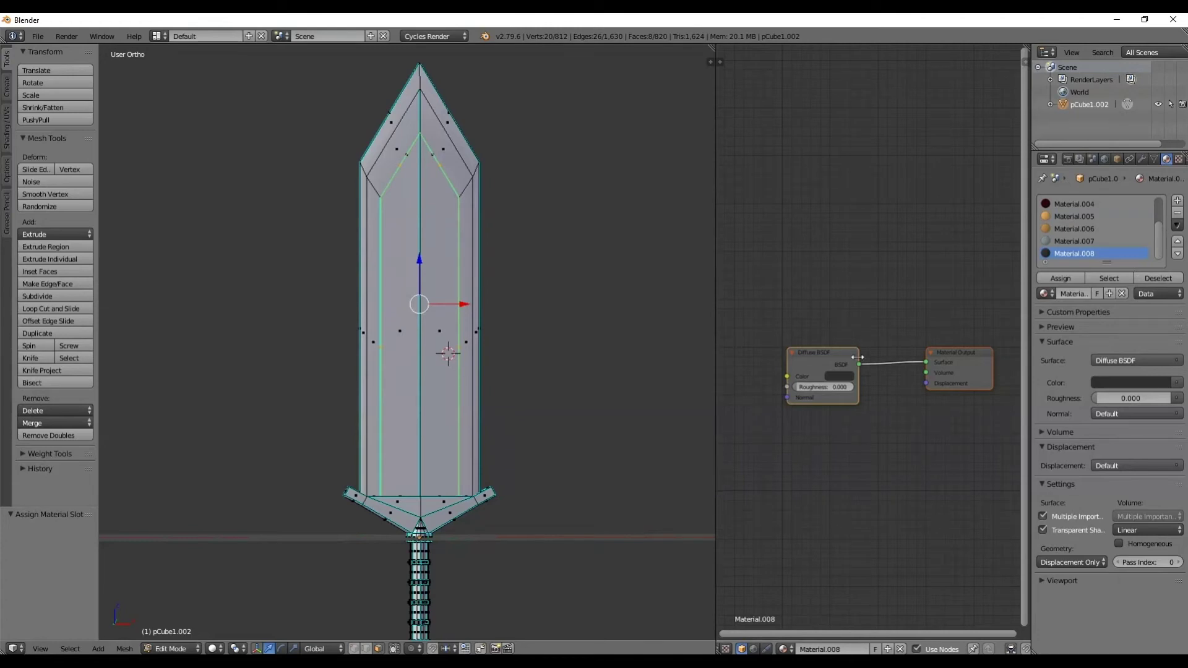
shift+middle_drag(530, 355, 545, 453)
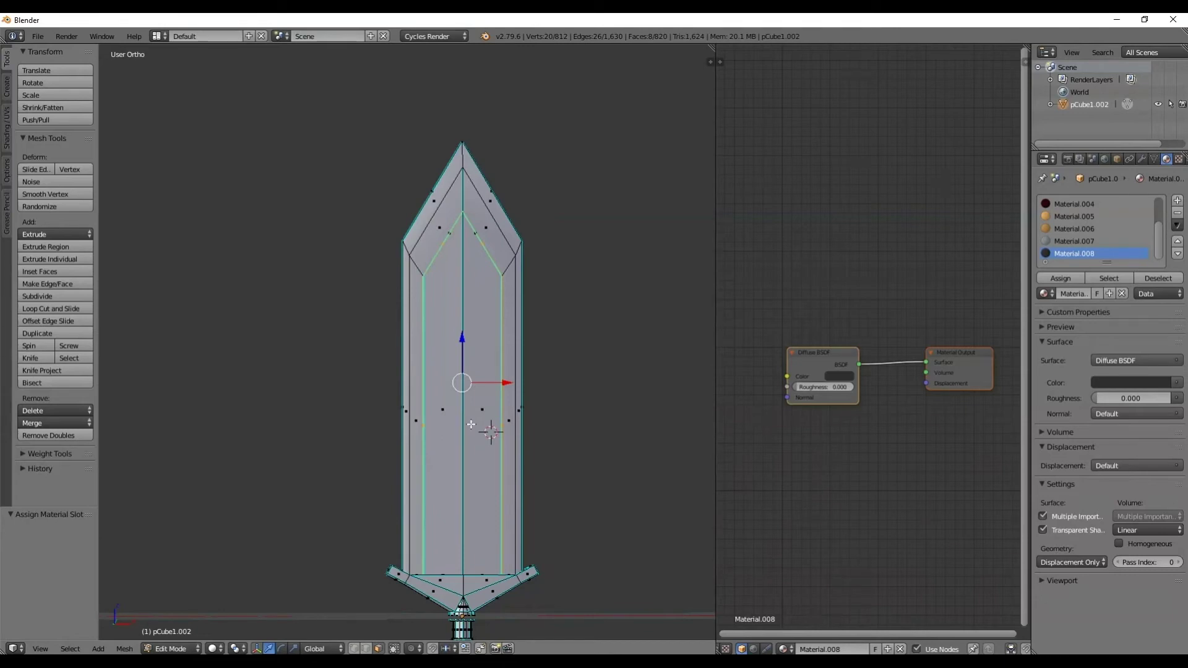
middle_drag(465, 425, 495, 391)
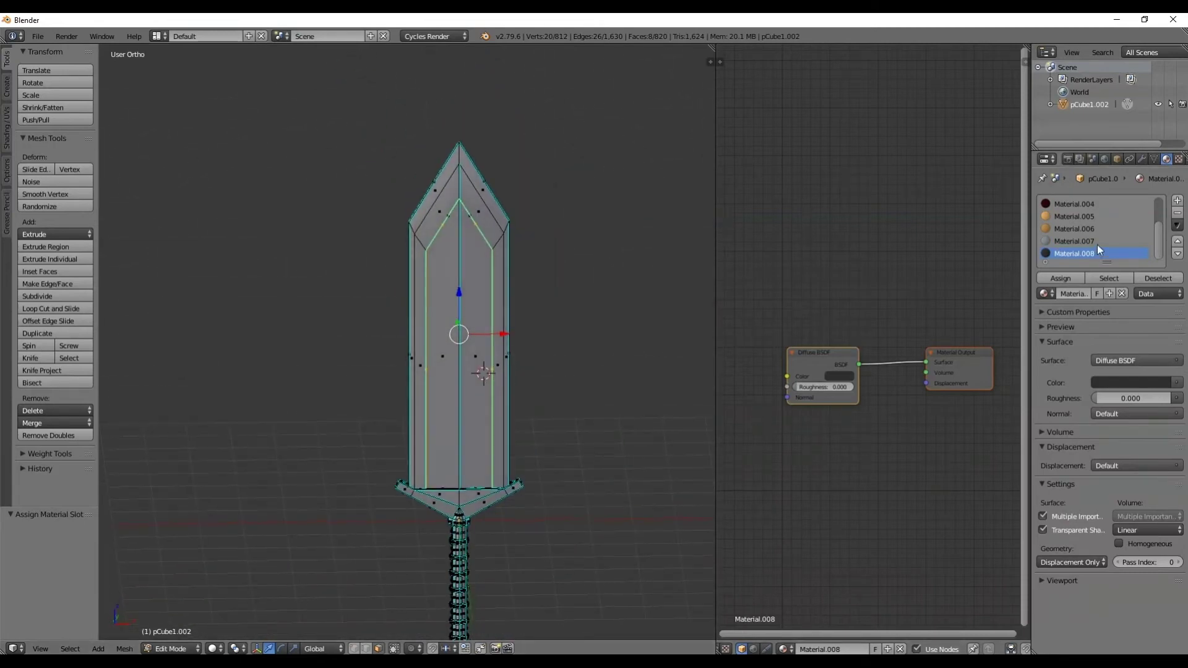
scroll(1098, 247, up, 3)
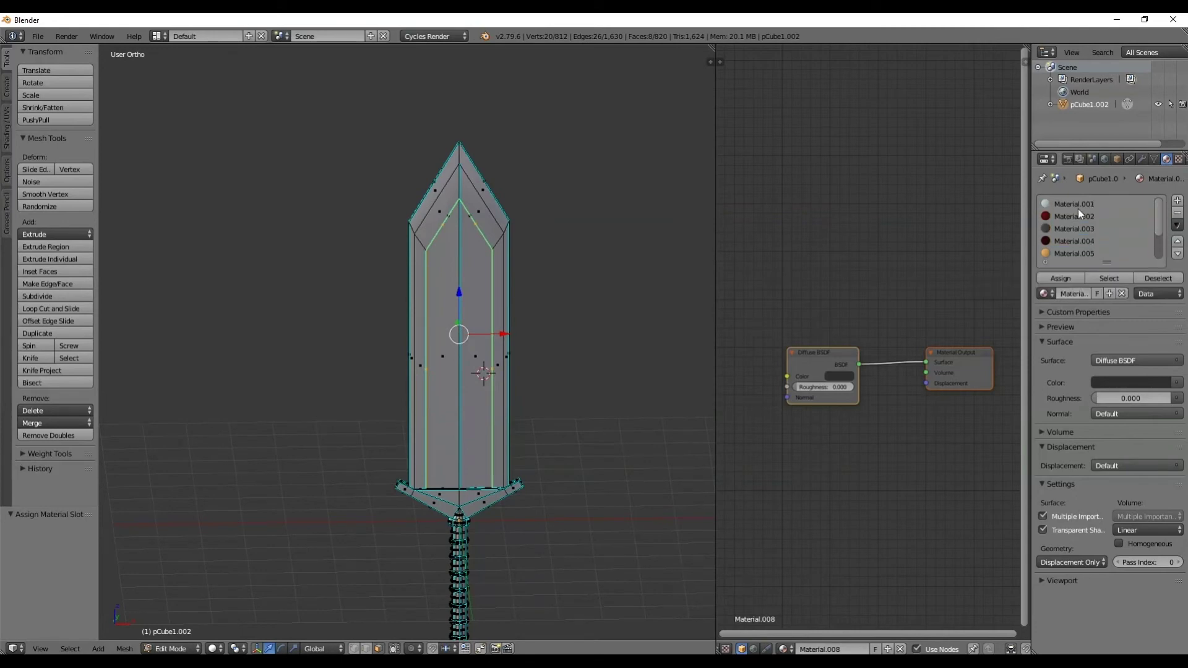
Step: Make Material.001 the active material of the sword
click(1075, 204)
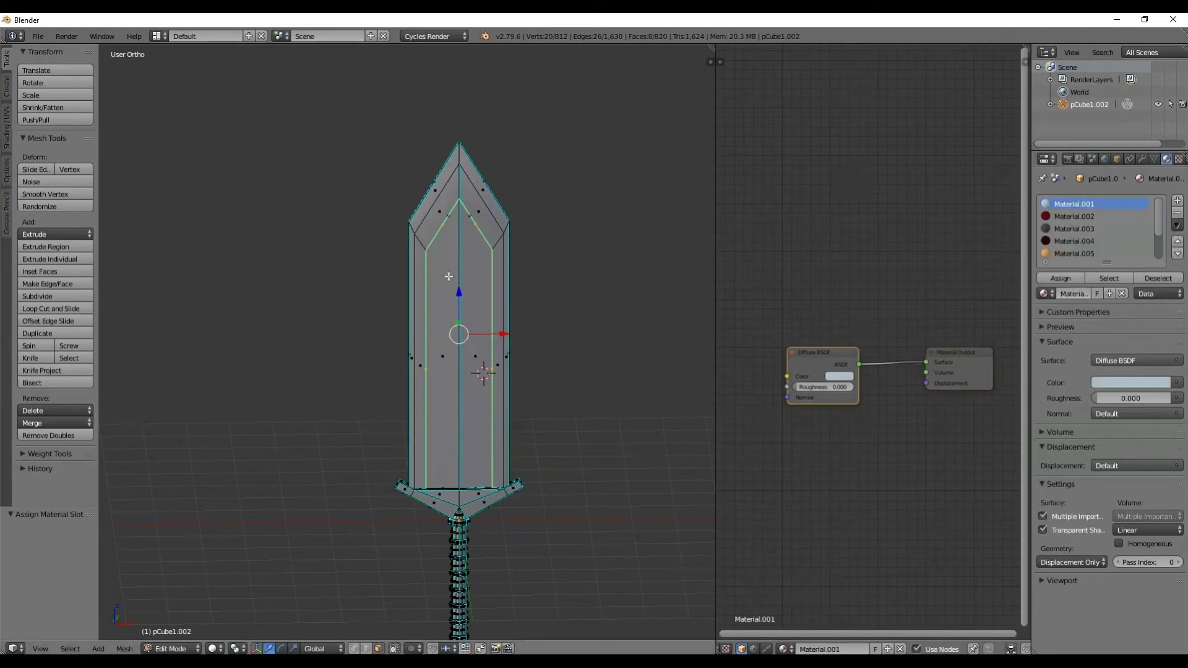
scroll(447, 276, up, 2)
right_click(452, 156)
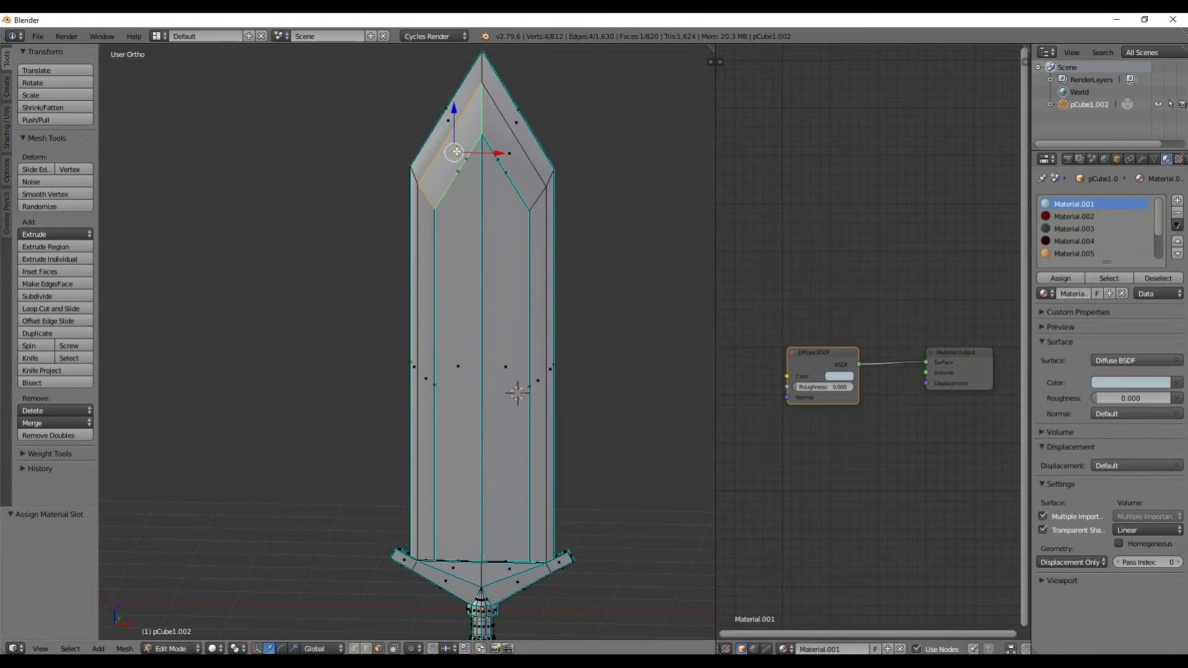
alt+right_click(488, 118)
right_click(498, 100)
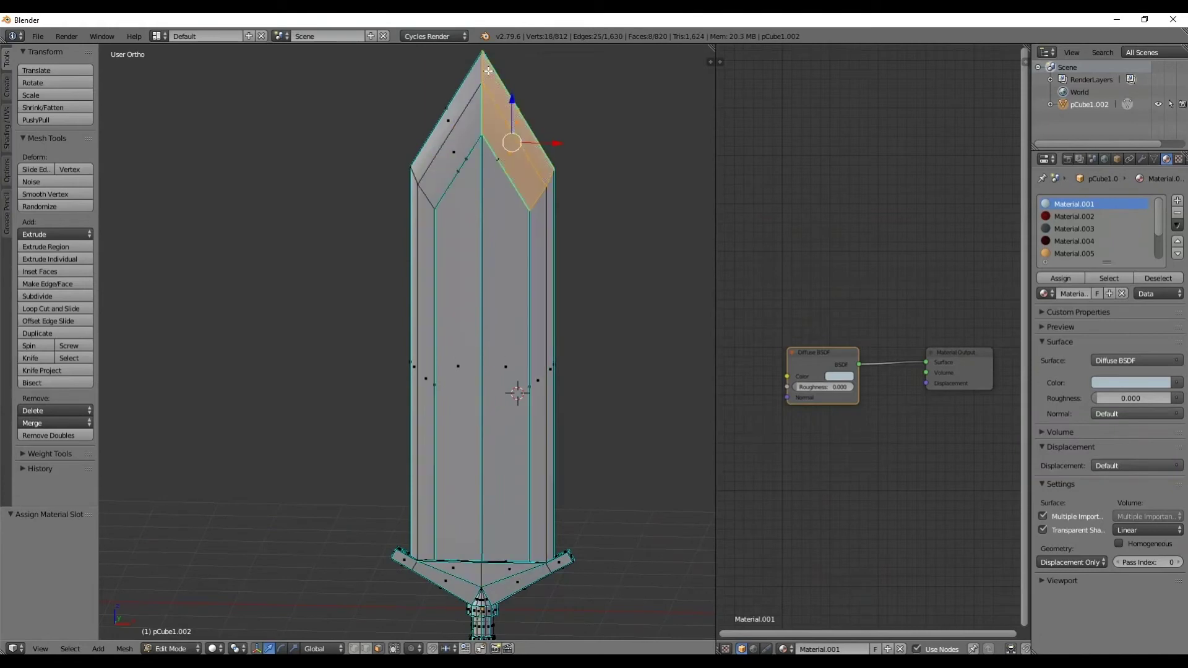
alt+right_click(482, 72)
alt+shift+right_click(507, 146)
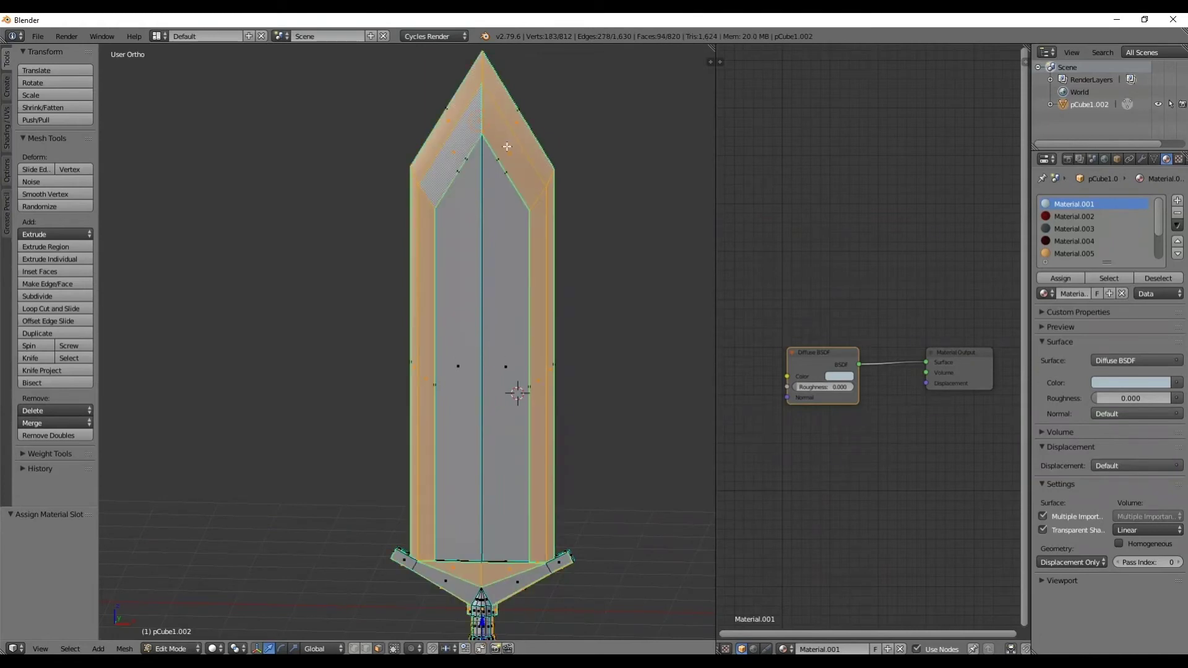
middle_drag(518, 407, 537, 343)
middle_drag(426, 238, 480, 107)
middle_drag(526, 288, 530, 376)
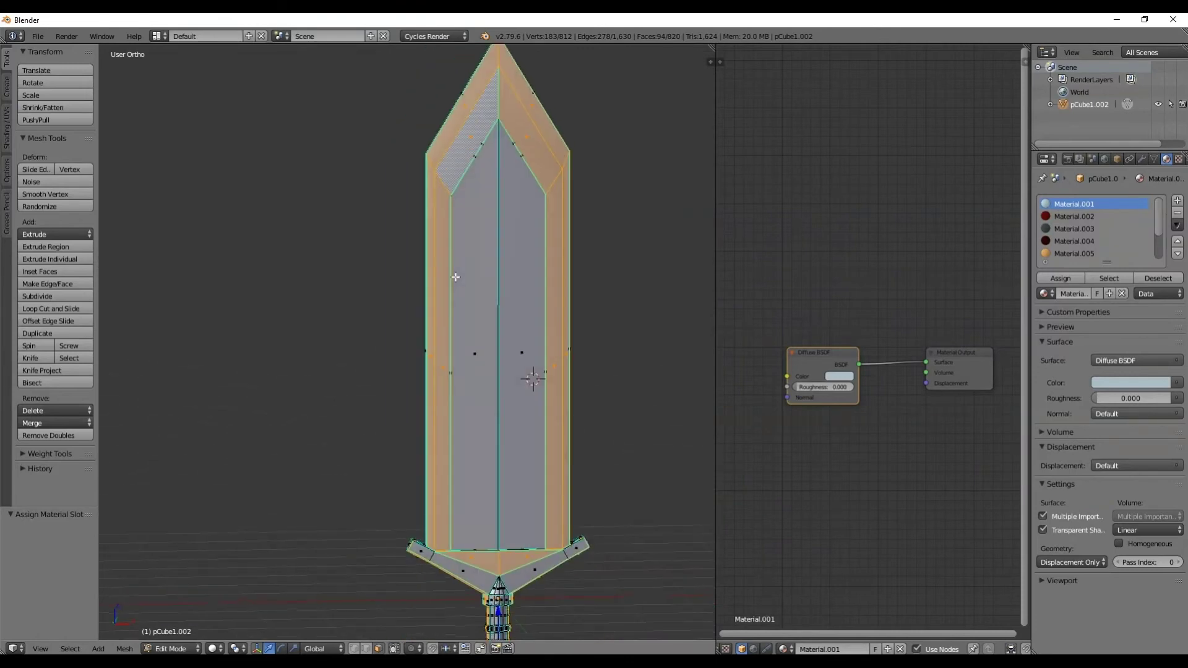
key(a)
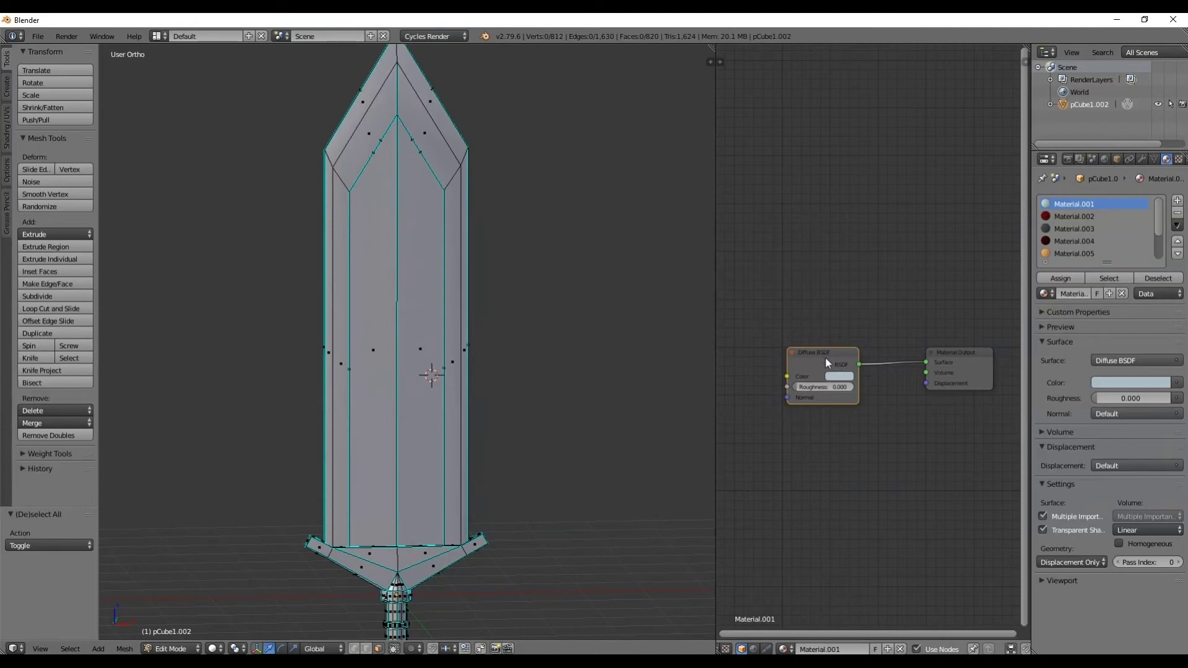
Step: Add a Glossy BSDF shader node to Material.001 and place it below the Diffuse BSDF node
key(shift+a)
mouse_move(790, 479)
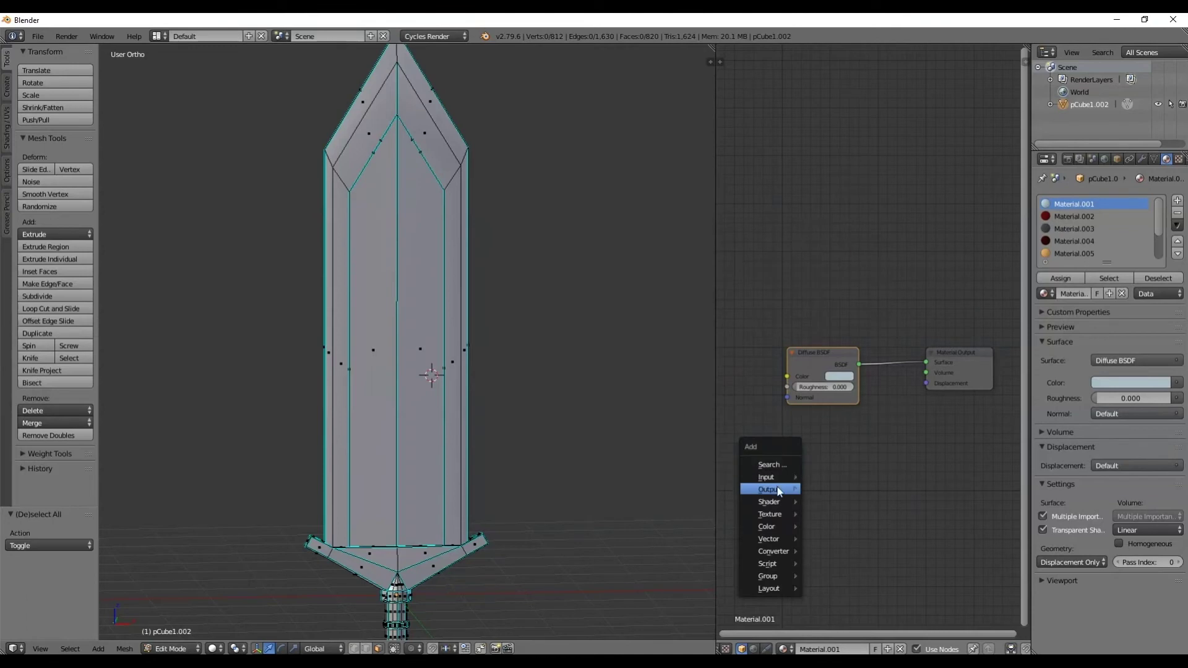
mouse_move(782, 504)
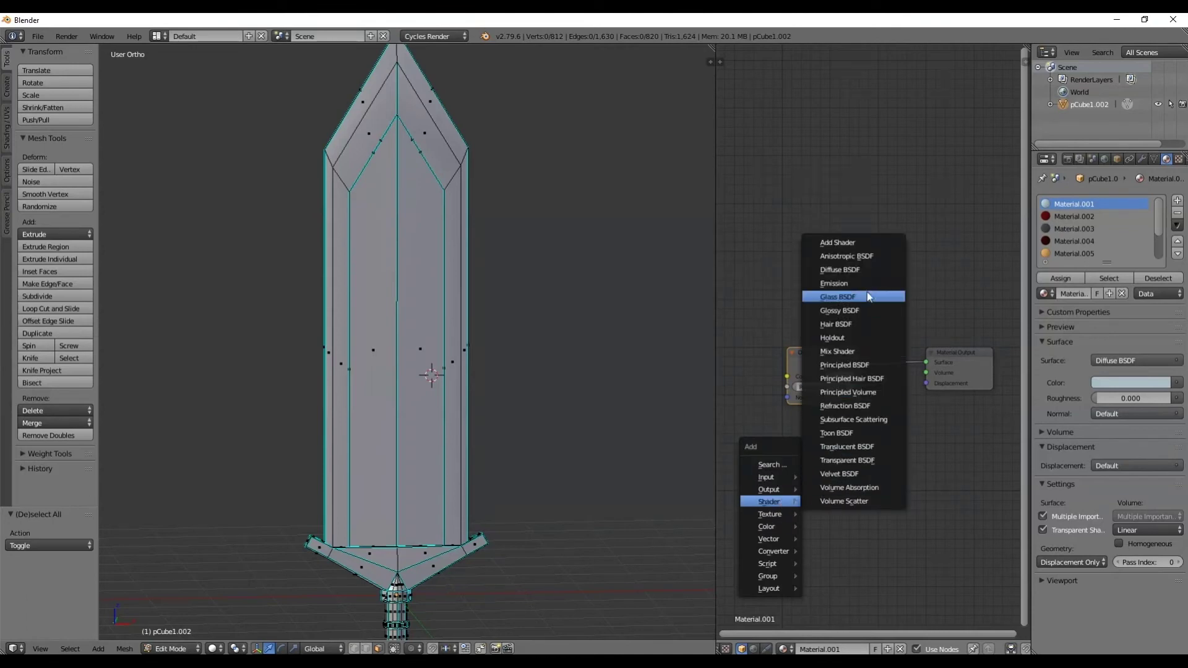
click(860, 310)
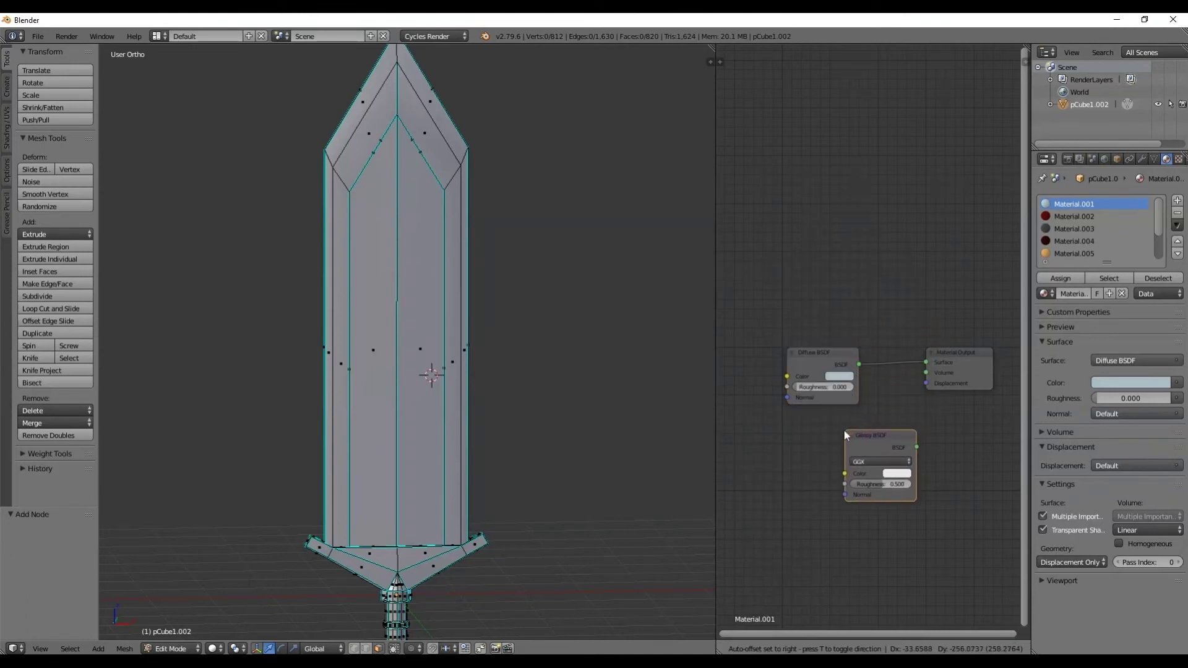
click(829, 436)
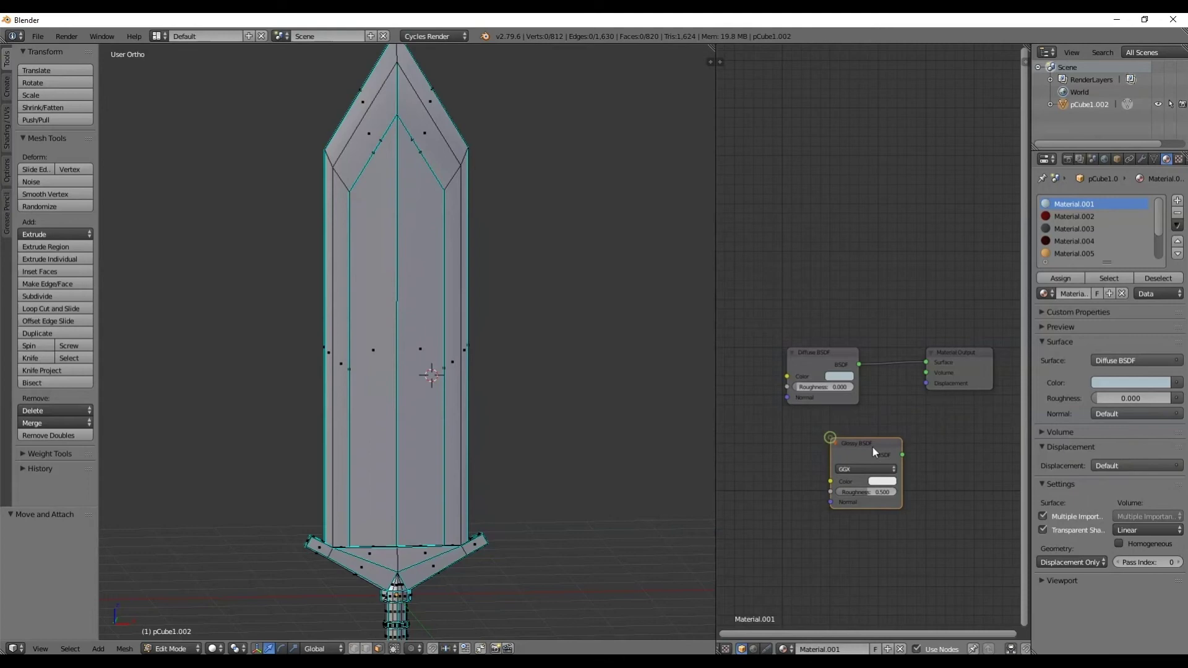
Step: Copy the hex color of the Diffuse BSDF node and shift the Glossy BSDF node slightly closer to it
click(841, 377)
click(894, 320)
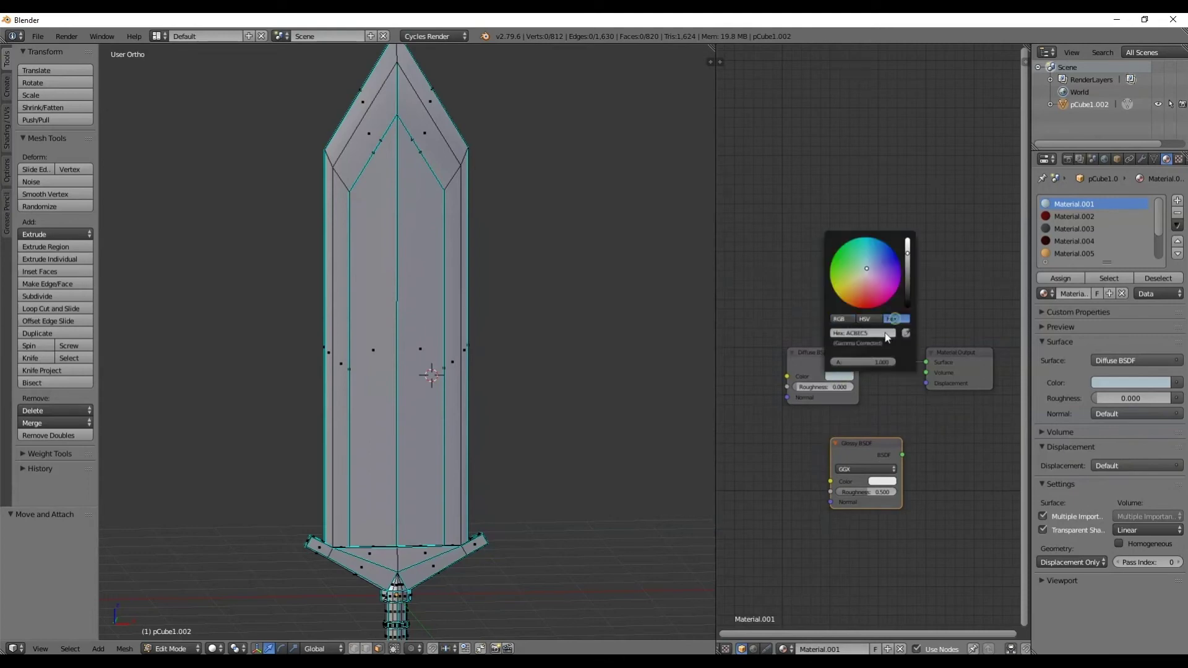
key(ctrl+c)
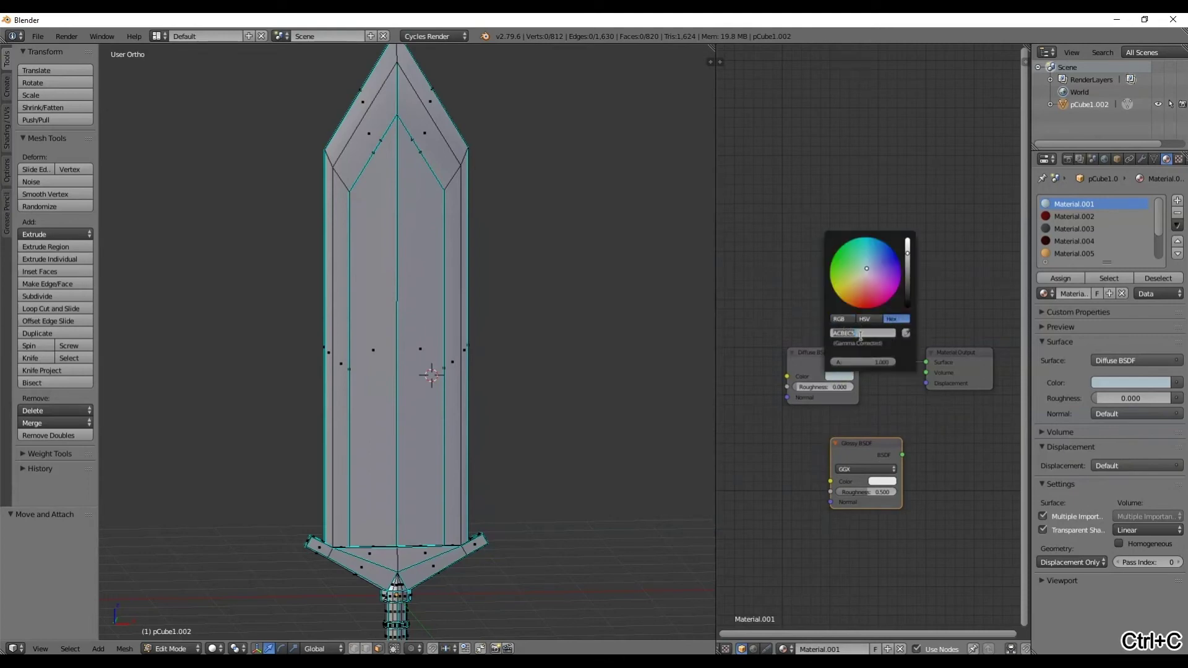
click(869, 445)
drag(866, 443, 873, 430)
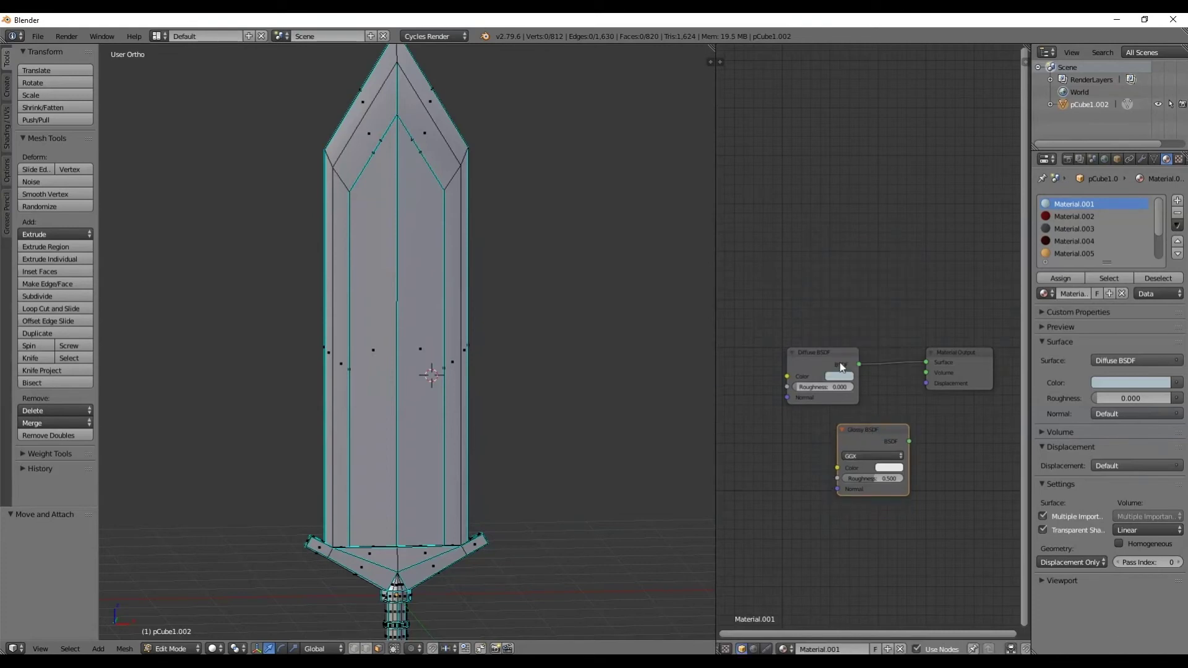
Step: Replace the Diffuse BSDF with the Glossy BSDF as the Material Output's surface shader and delete the Diffuse node
drag(926, 366, 904, 372)
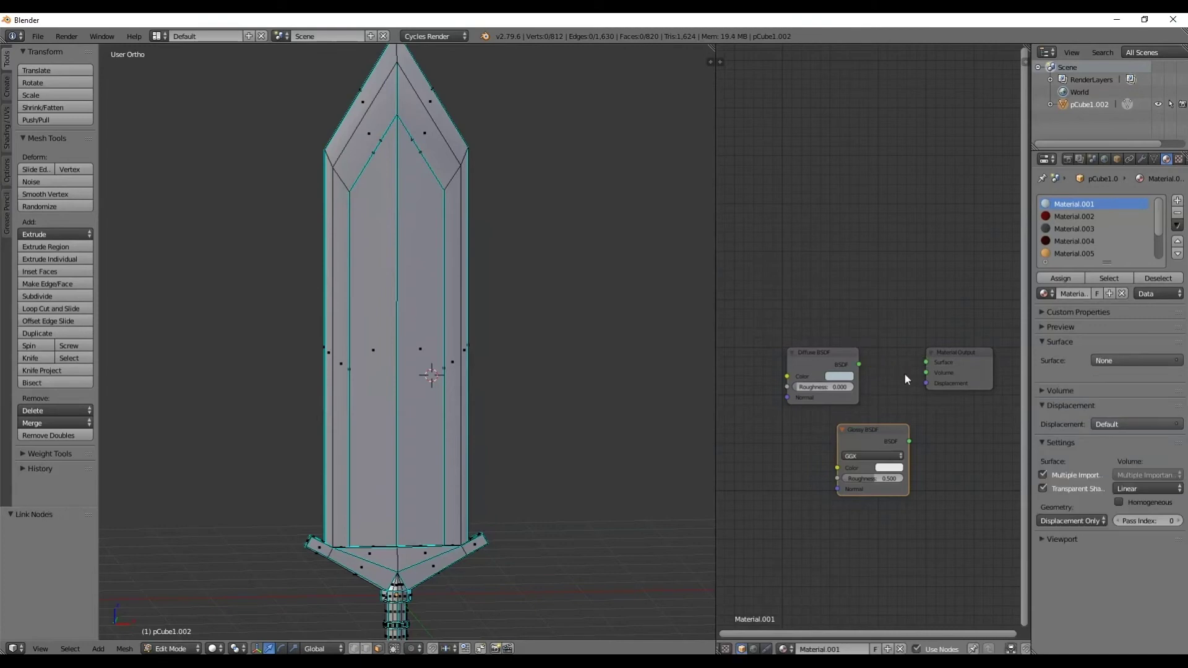
click(823, 350)
drag(827, 355, 812, 237)
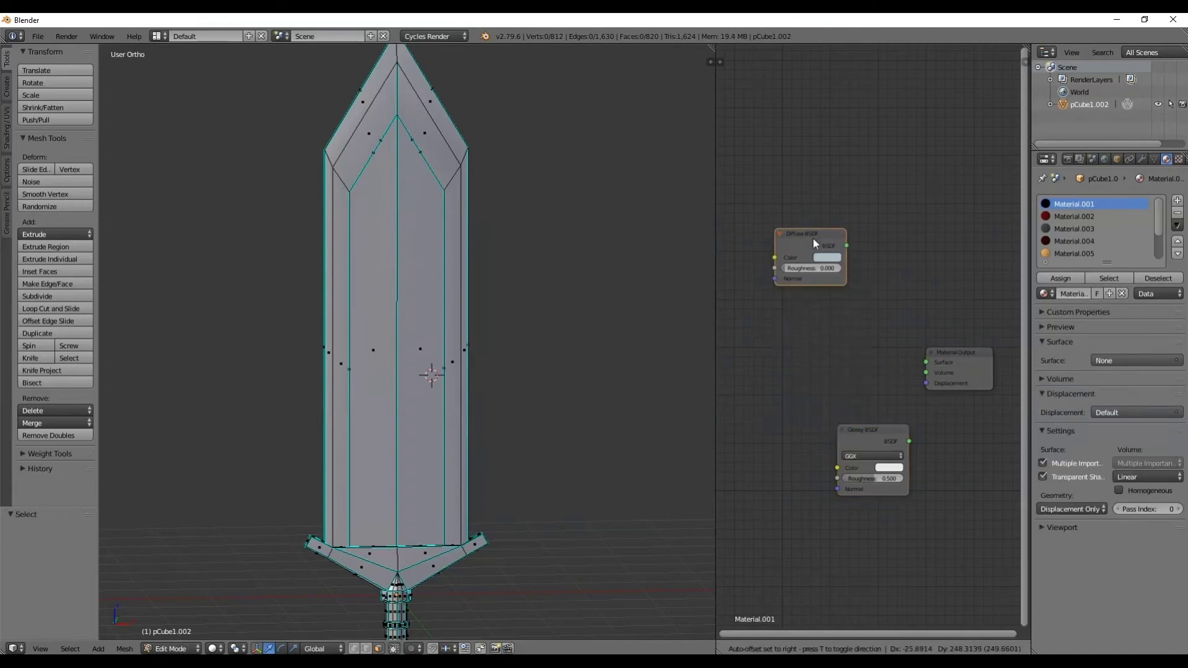
click(865, 432)
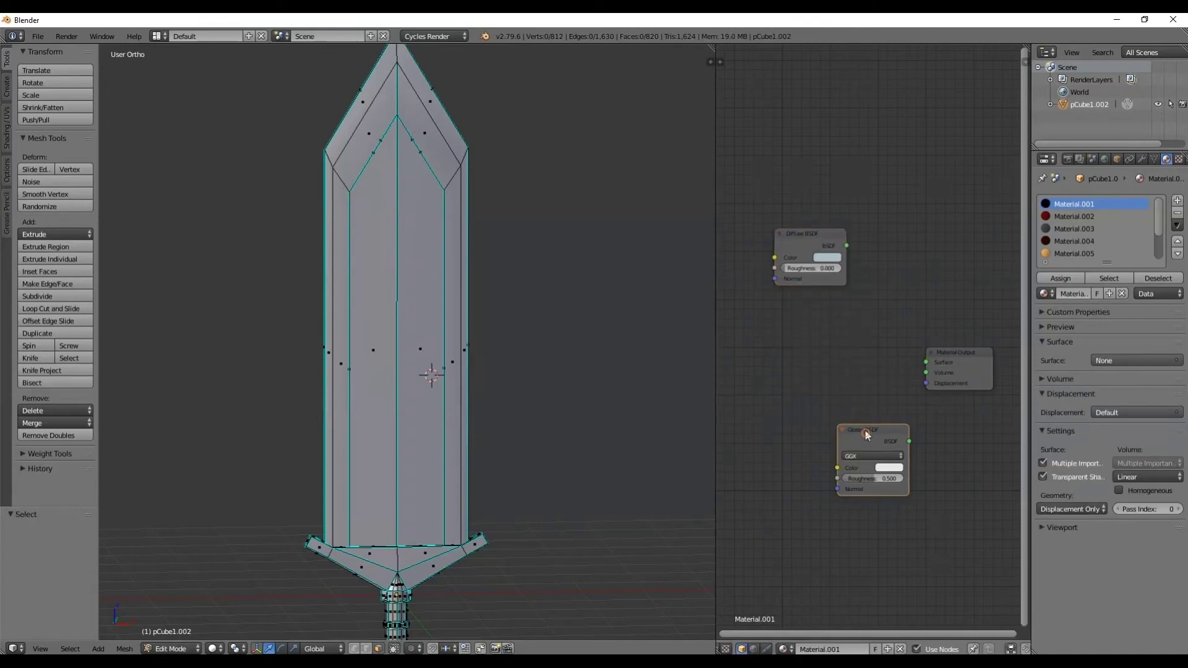
drag(872, 430, 922, 364)
click(819, 240)
key(x)
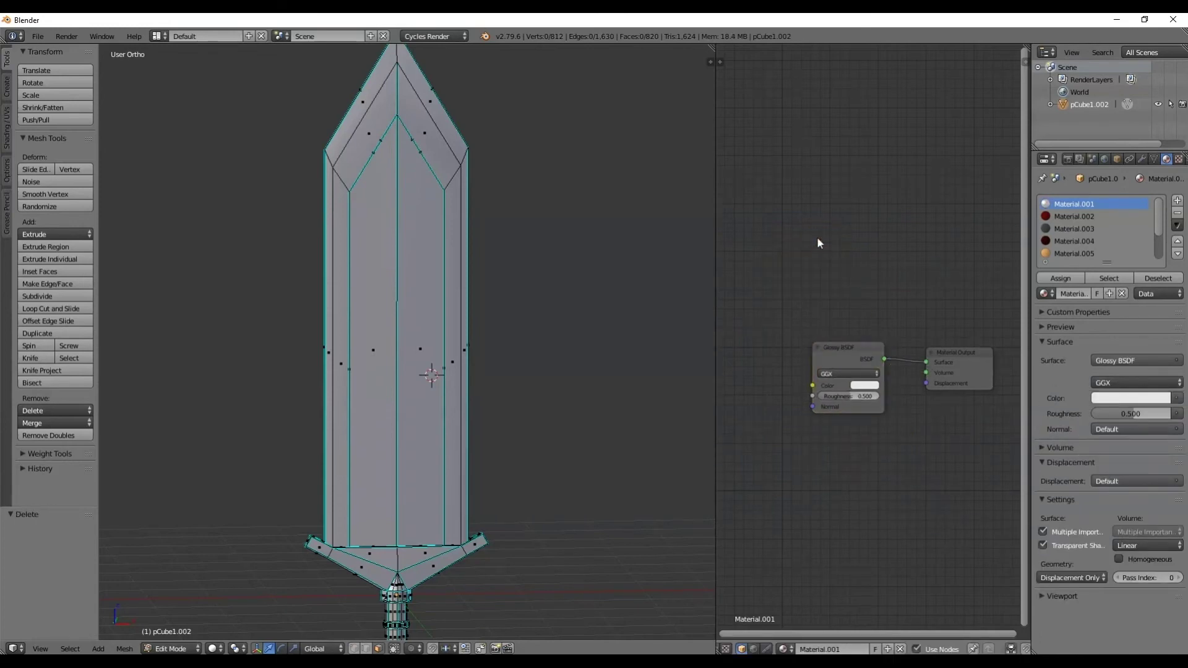
Step: Paste the copied hex color ACBEC5 into the Glossy BSDF node's color
click(863, 385)
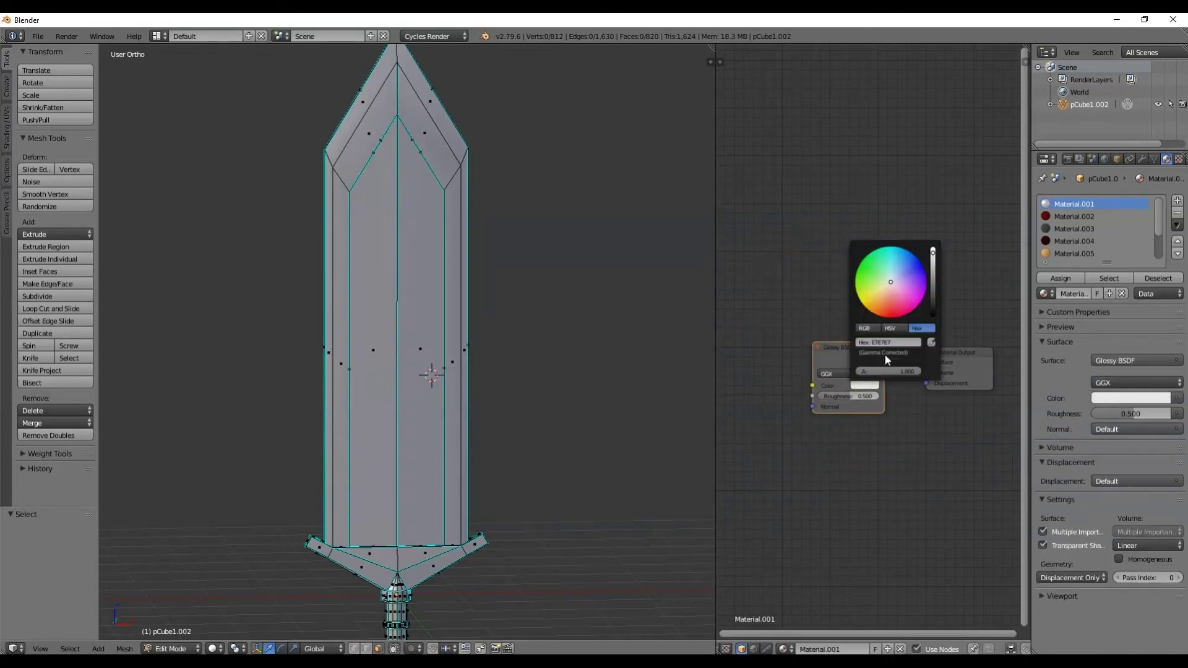
key(ctrl+v)
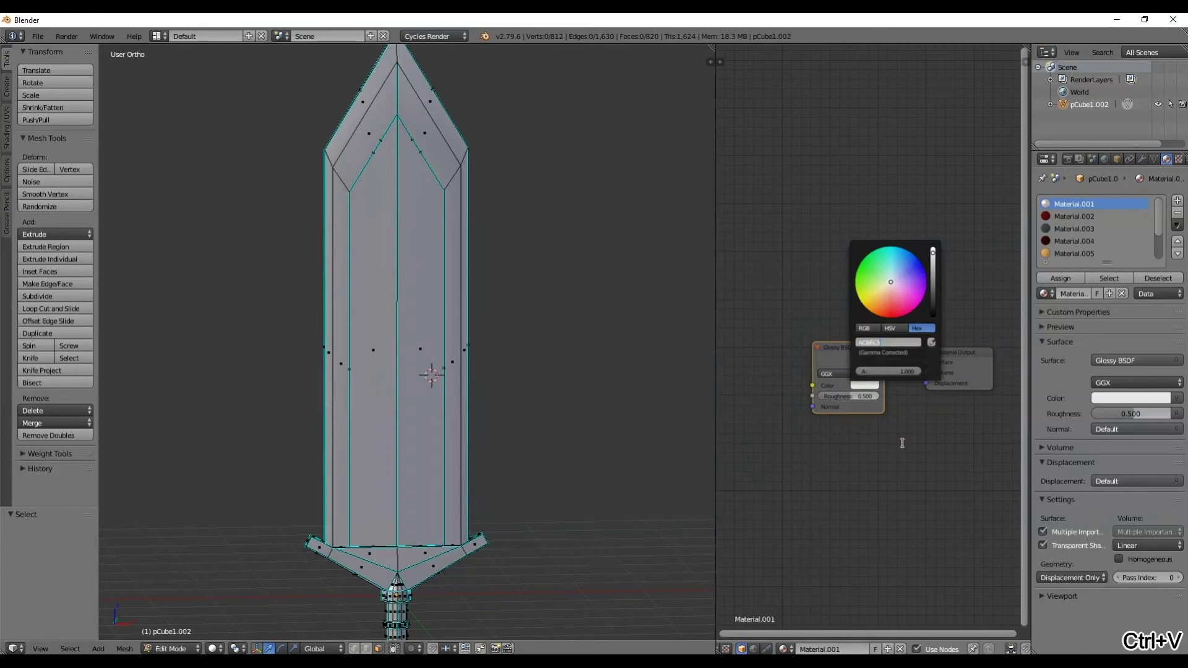
key(Return)
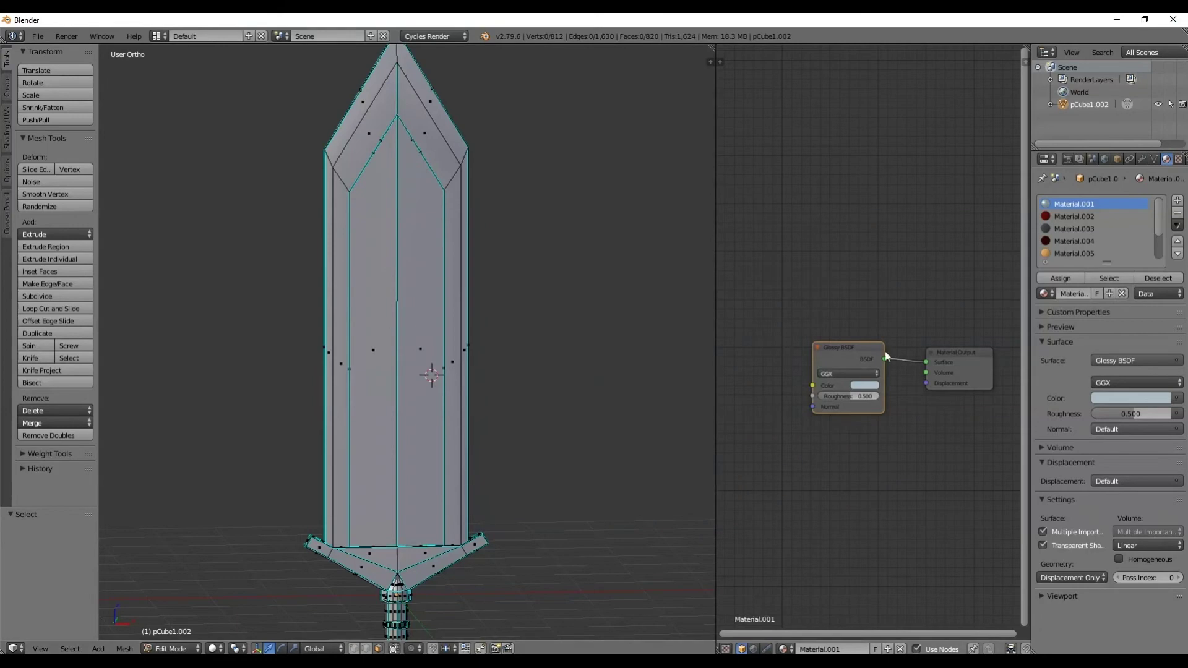
Step: Preview the sword in Rendered shading and lower the Glossy BSDF roughness to 0.450
click(214, 648)
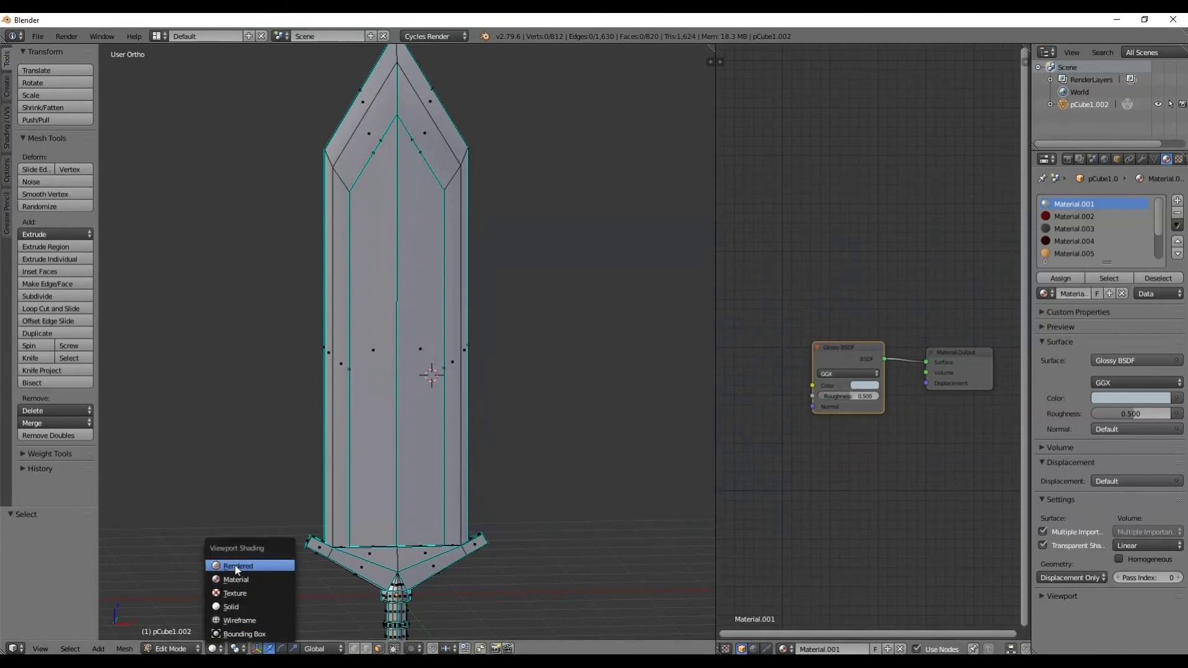
click(235, 566)
middle_drag(411, 326, 337, 318)
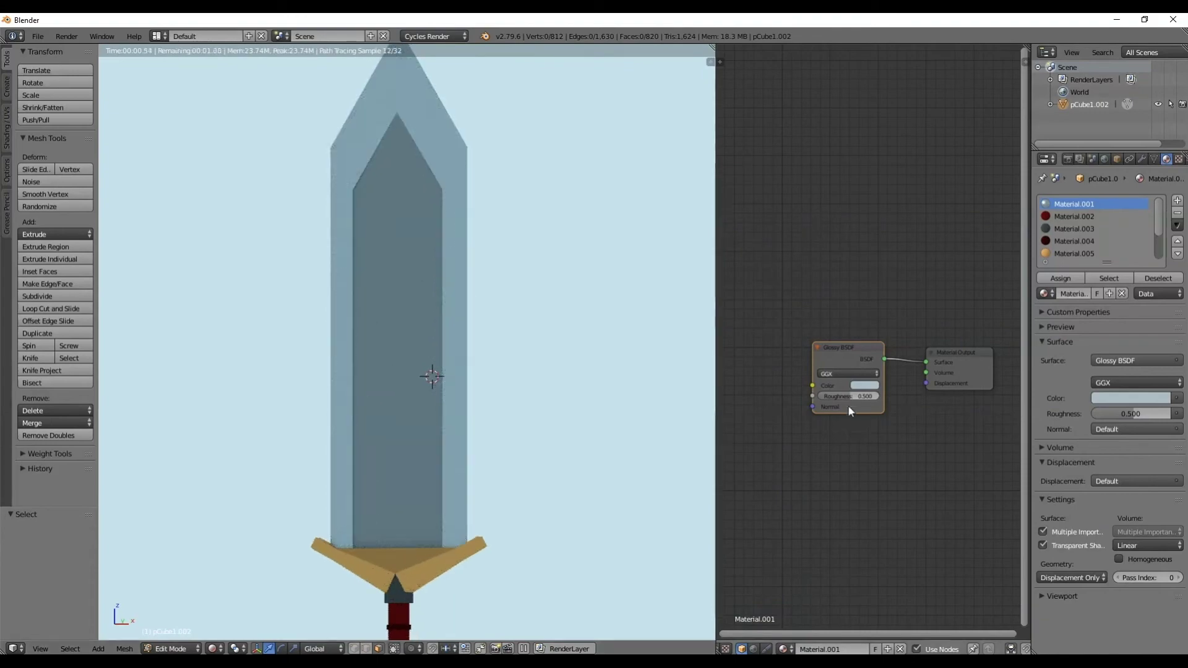
mouse_move(856, 397)
mouse_down()
mouse_move(886, 396)
mouse_move(835, 396)
mouse_move(859, 397)
mouse_up()
scroll(353, 331, down, 1)
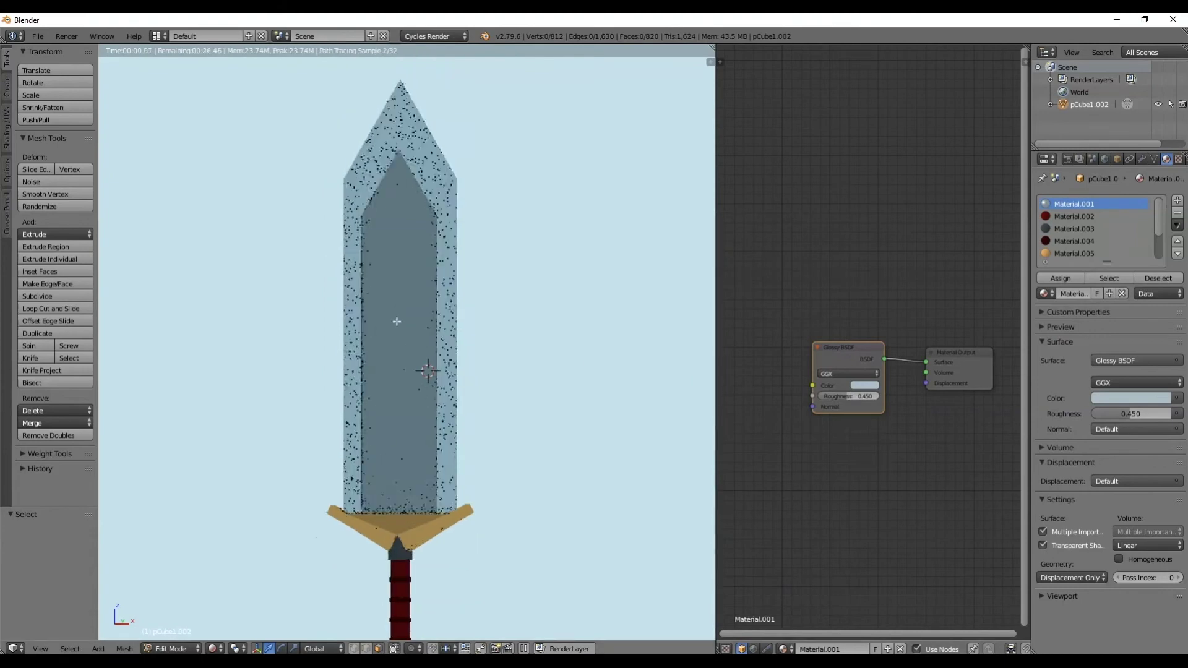
Step: Return the viewport to Solid shading and switch the sword from Edit Mode to Object Mode
click(213, 648)
click(229, 605)
middle_drag(229, 604, 405, 397)
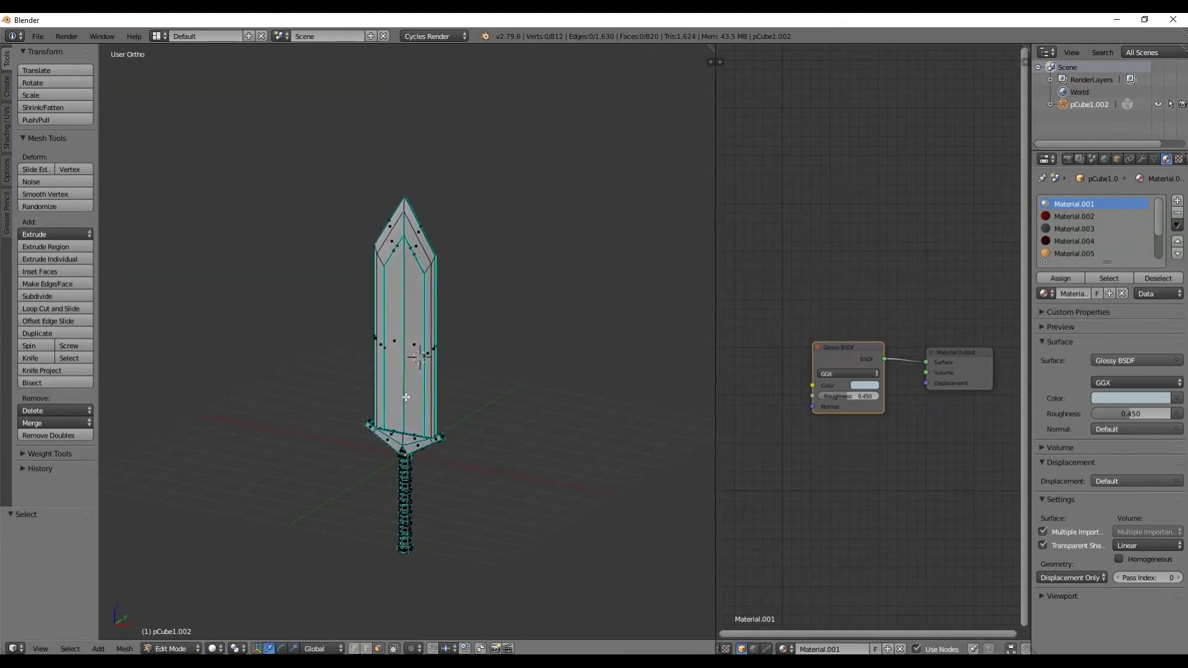
key(shift+a)
click(173, 648)
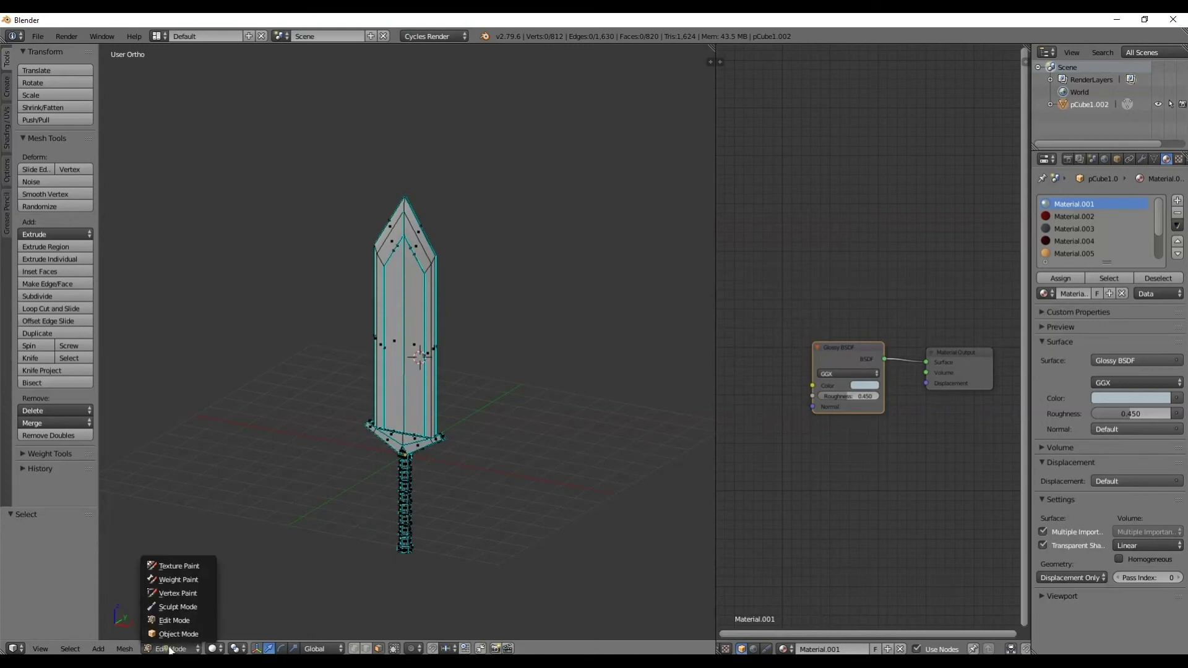
click(176, 636)
Step: Add a Sun lamp to the scene
key(shift+a)
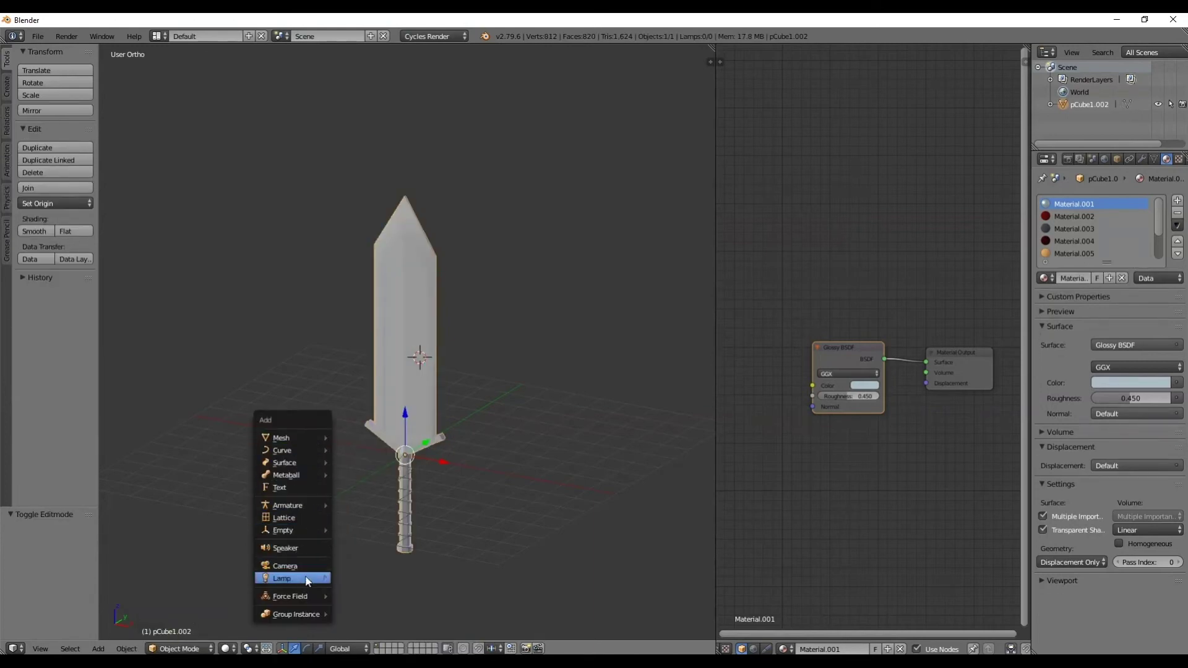
mouse_move(309, 581)
click(357, 537)
middle_drag(366, 536, 331, 495)
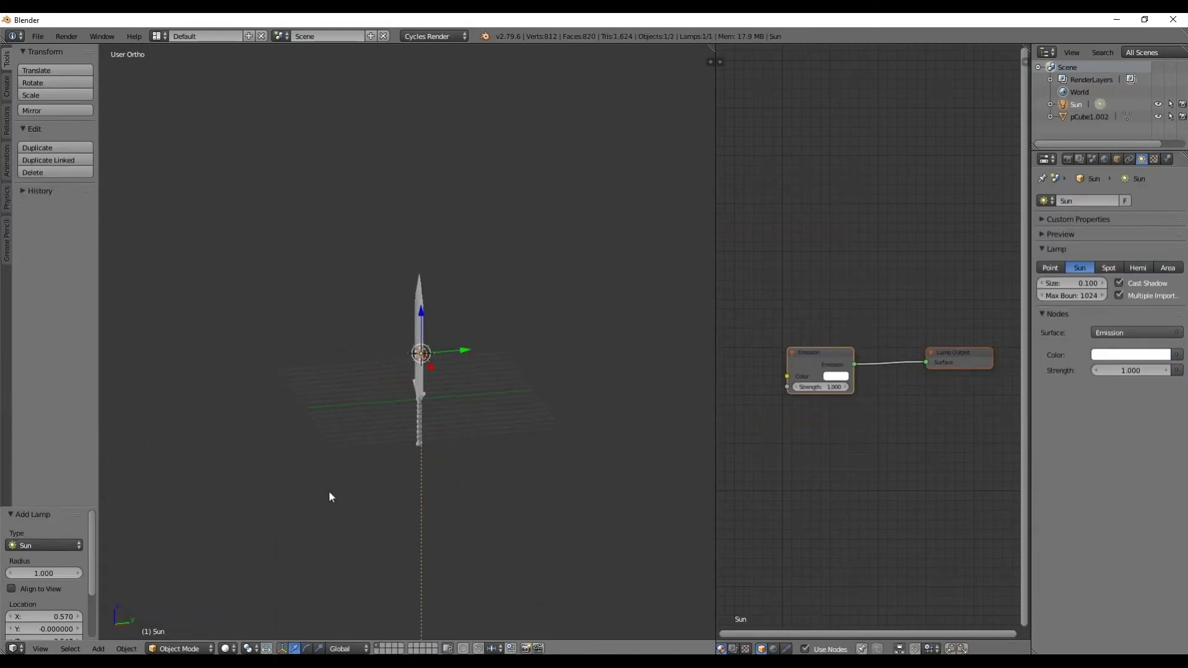
Step: Move the Sun lamp about 17 units up along Z and about 10 units along negative Y, in front of the sword
key(KP_1)
key(g)
key(z)
click(507, 152)
key(KP_7)
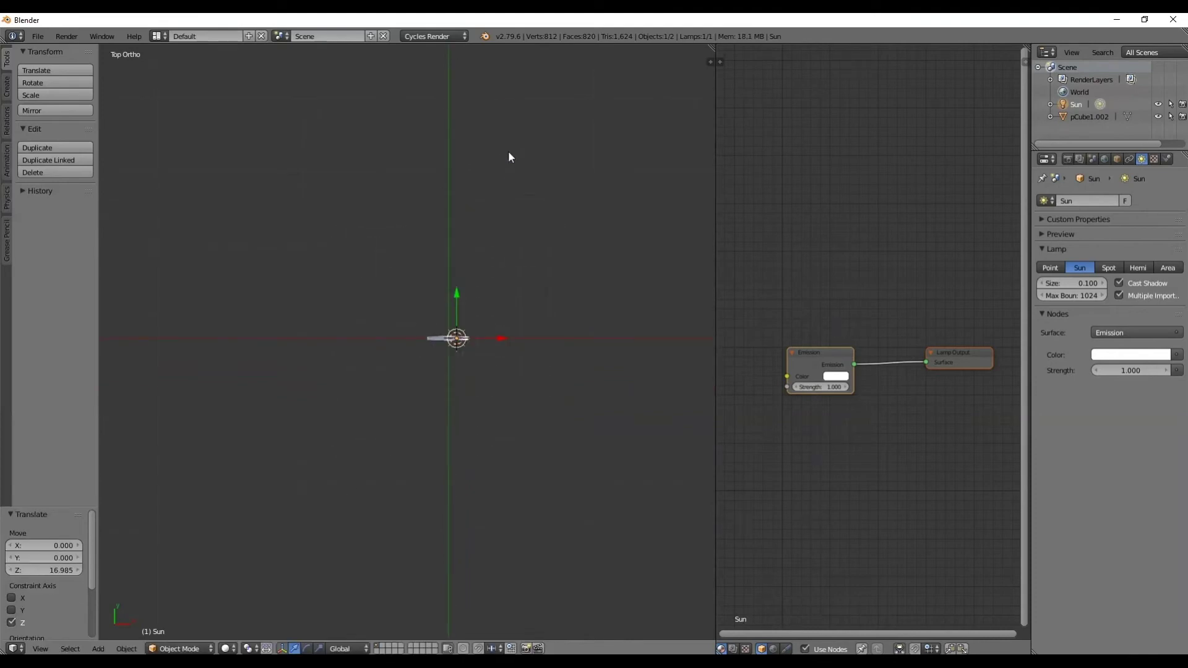
key(g)
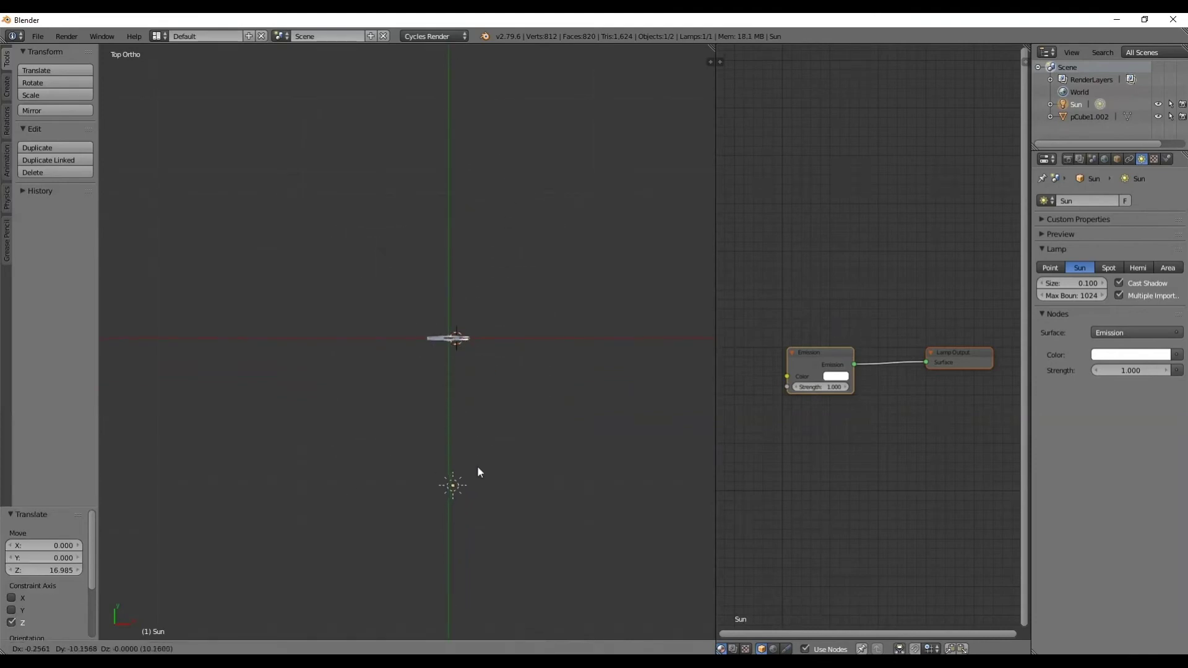
click(478, 468)
Step: Rotate the Sun lamp about -34.4° in the right view so its beam points at the sword
key(KP_3)
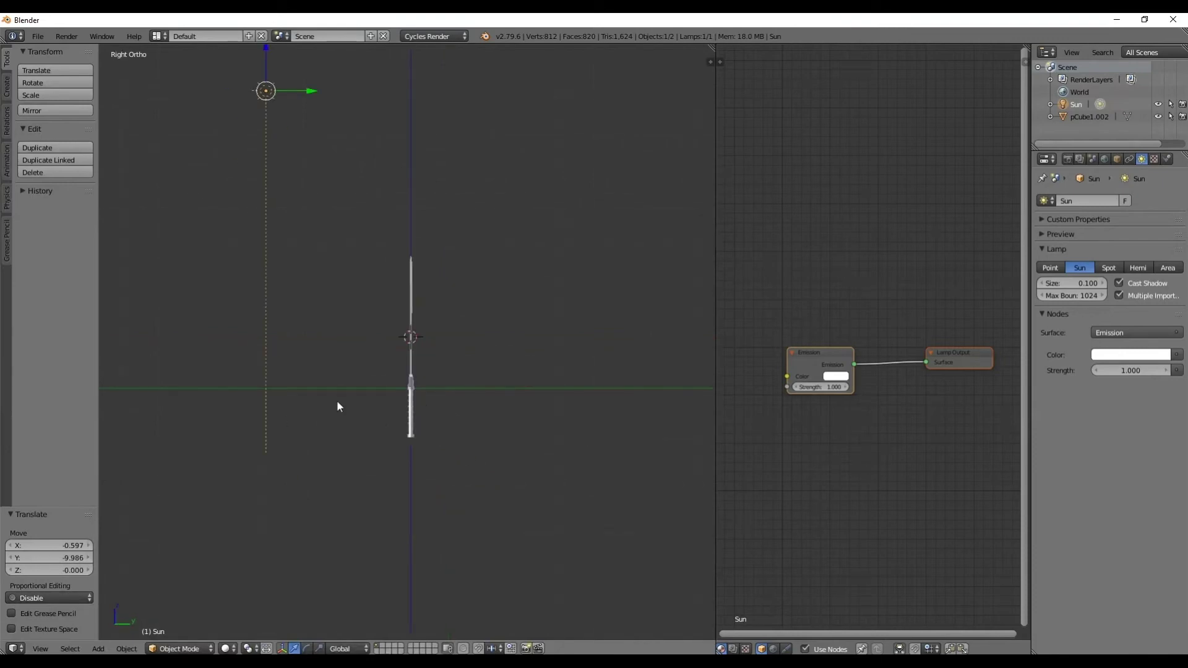
key(r)
click(494, 300)
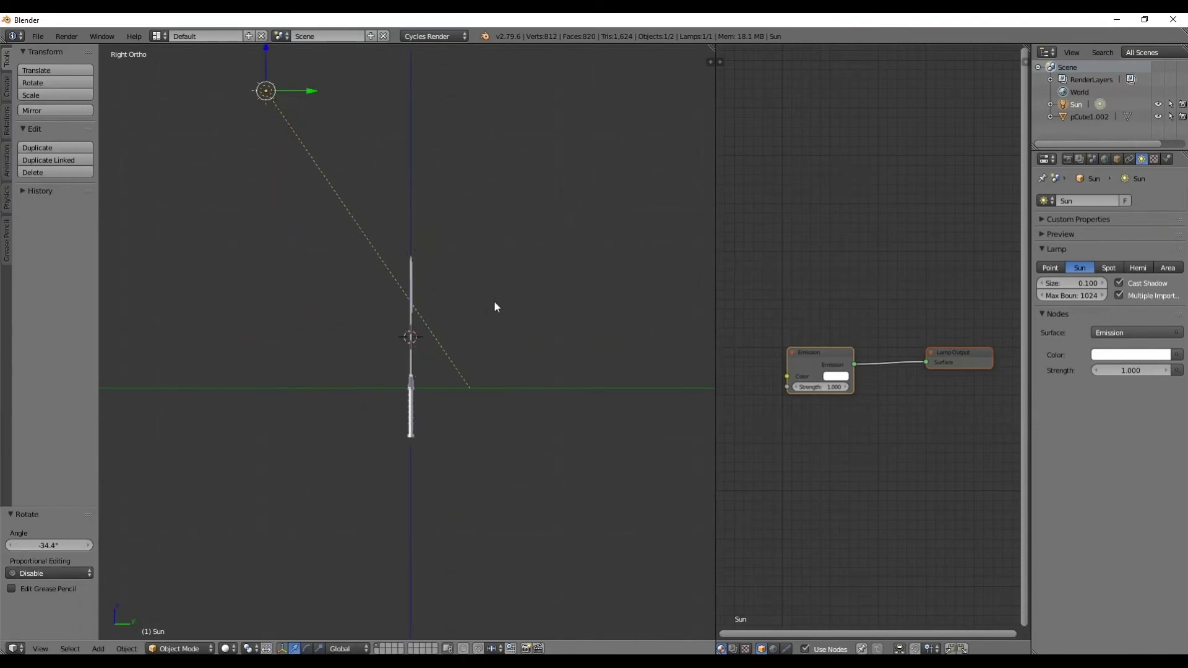
Step: Preview the sword from the front in Rendered shading and raise the Sun lamp's strength to 5.5
key(KP_1)
scroll(494, 302, up, 4)
click(226, 648)
click(262, 565)
scroll(556, 272, up, 3)
scroll(473, 318, down, 2)
drag(1144, 370, 1172, 370)
scroll(545, 407, up, 2)
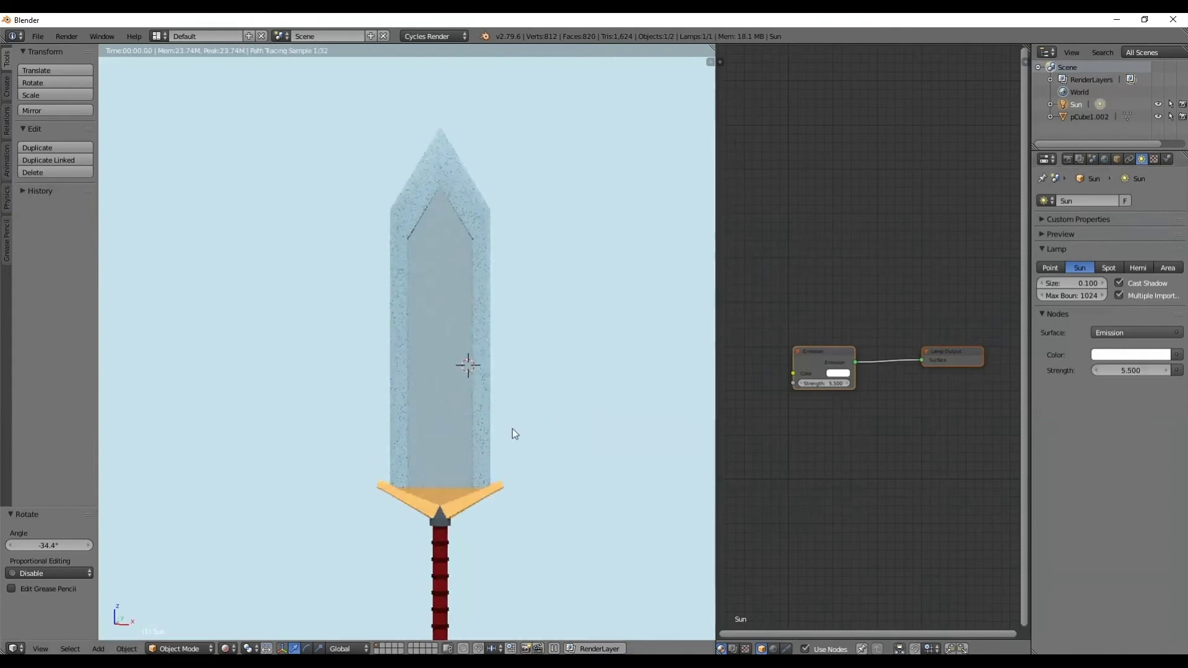
Step: Raise the Sun lamp's emission strength further, settling on 12.3 for a brighter blade
scroll(540, 406, up, 2)
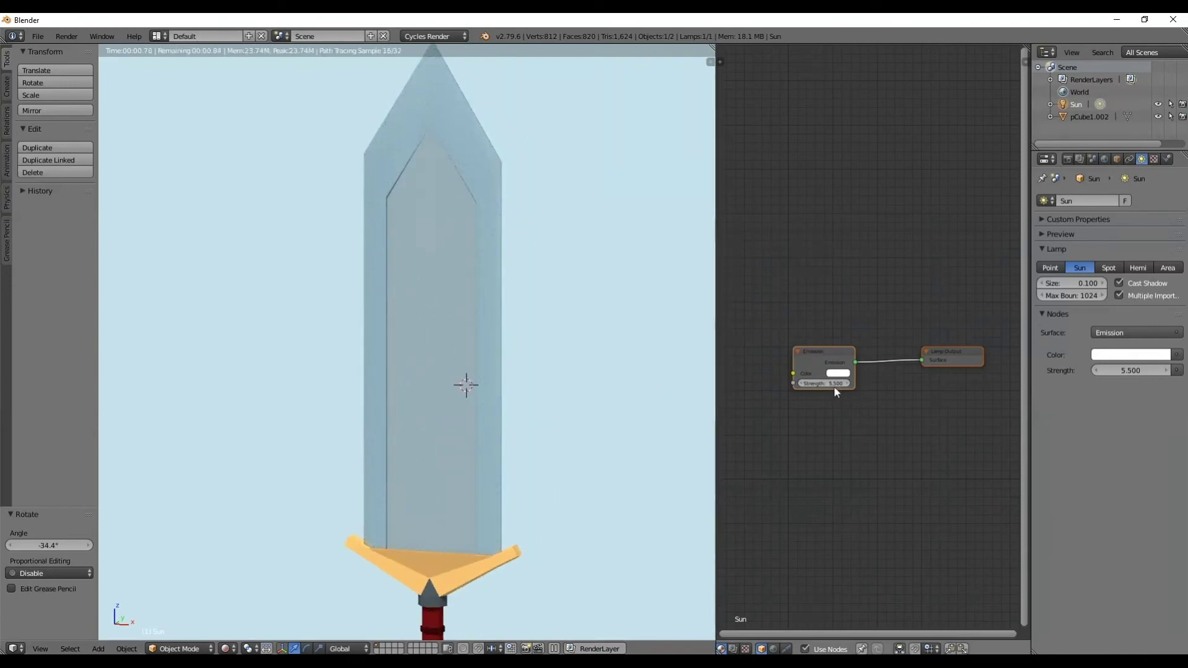
key(Return)
text(15)
key(Return)
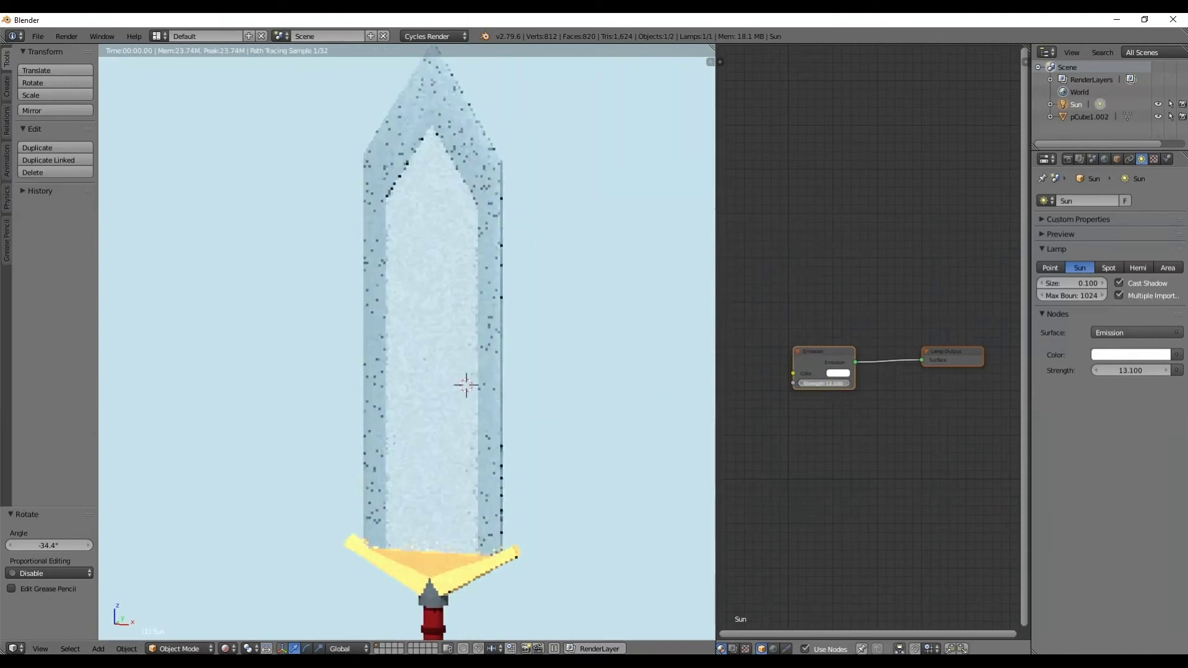
drag(1130, 370, 1114, 370)
scroll(970, 350, up, 2)
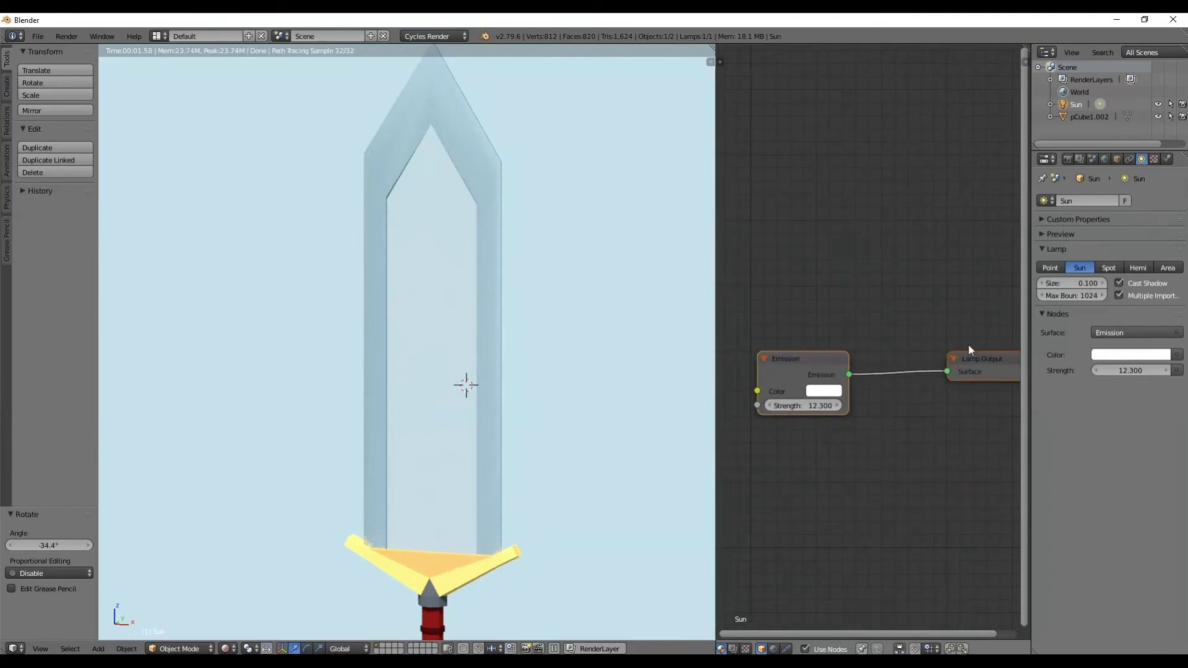
Step: Undo the last increase of the Sun lamp's emission strength
key(ctrl+z)
key(ctrl+z)
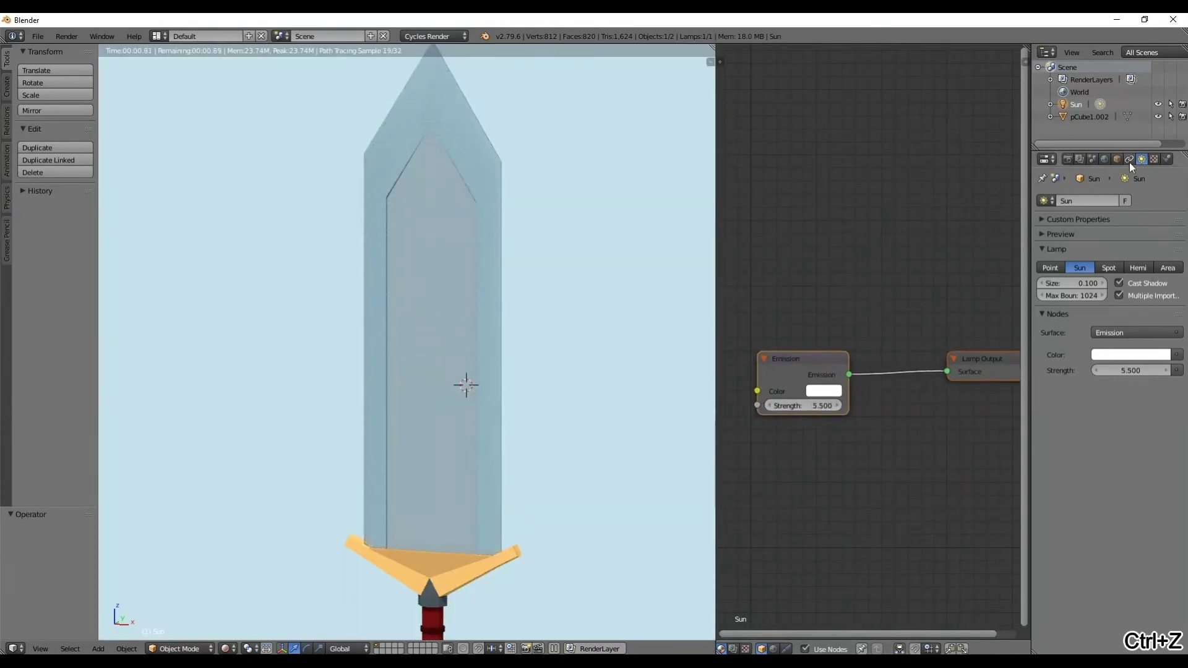
Step: Try different roughness values on the Glossy shader of the sword's Material.001, from 0 up to 0.867, and settle on 0.500
right_click(486, 291)
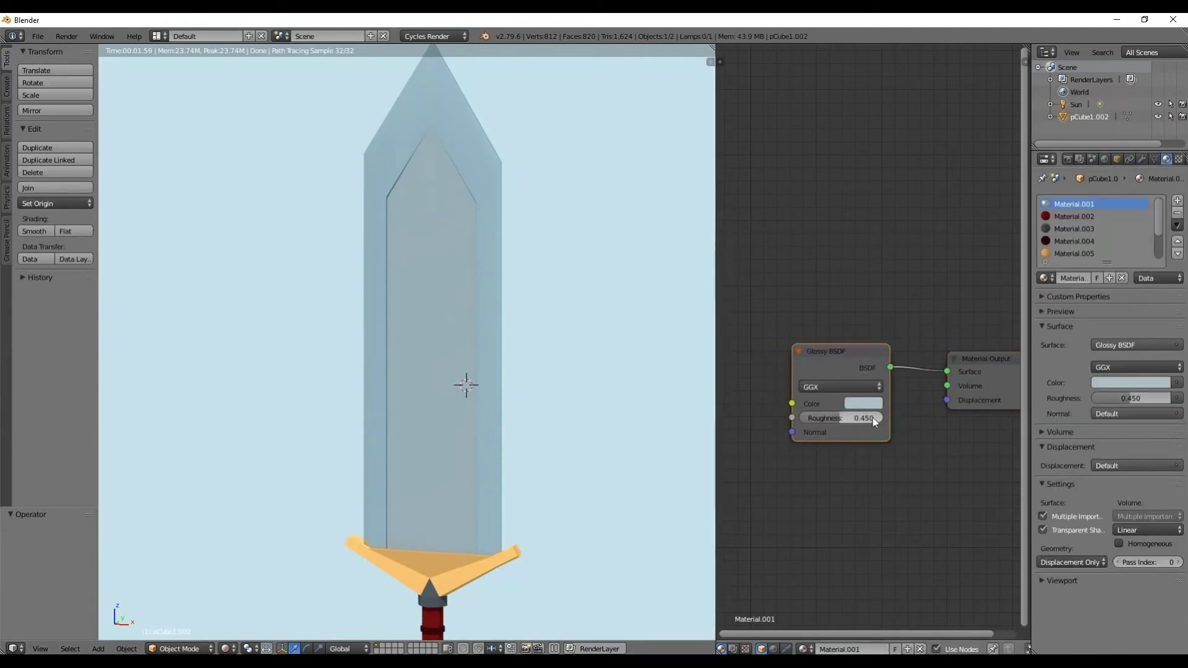
drag(834, 419, 762, 419)
scroll(351, 394, down, 3)
middle_drag(352, 395, 391, 467)
scroll(389, 437, up, 4)
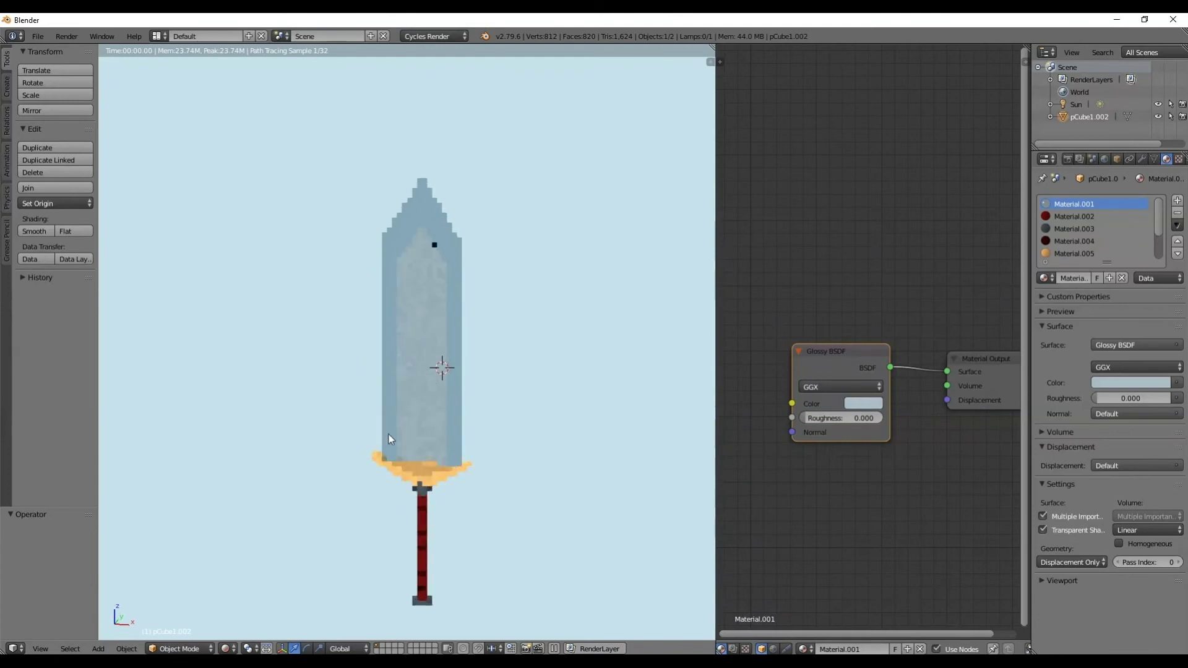
drag(829, 418, 891, 418)
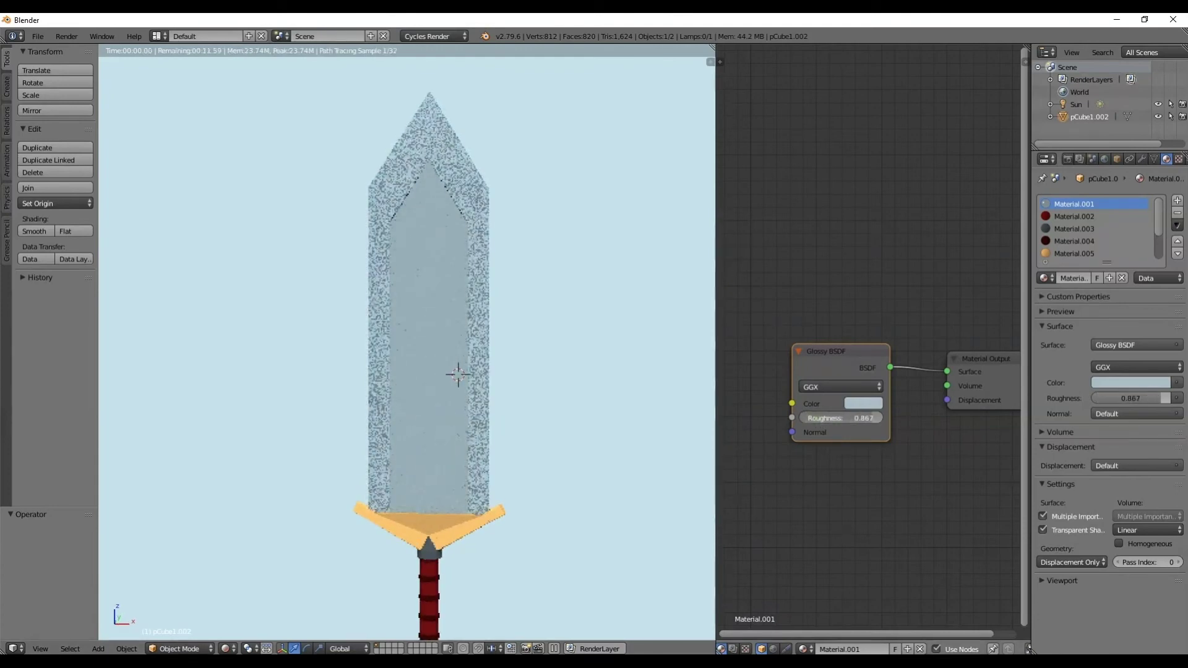
middle_drag(503, 455, 500, 421)
drag(881, 417, 841, 418)
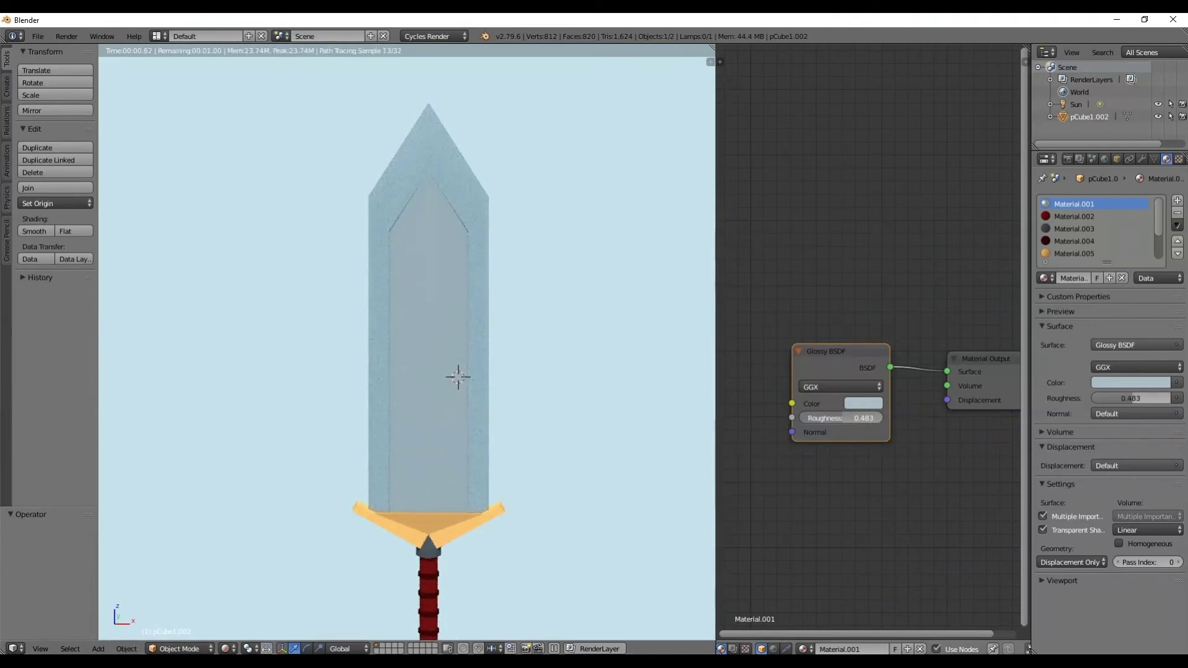
scroll(662, 384, down, 1)
scroll(500, 394, down, 2)
scroll(488, 404, up, 3)
scroll(546, 401, down, 1)
middle_drag(545, 401, 282, 592)
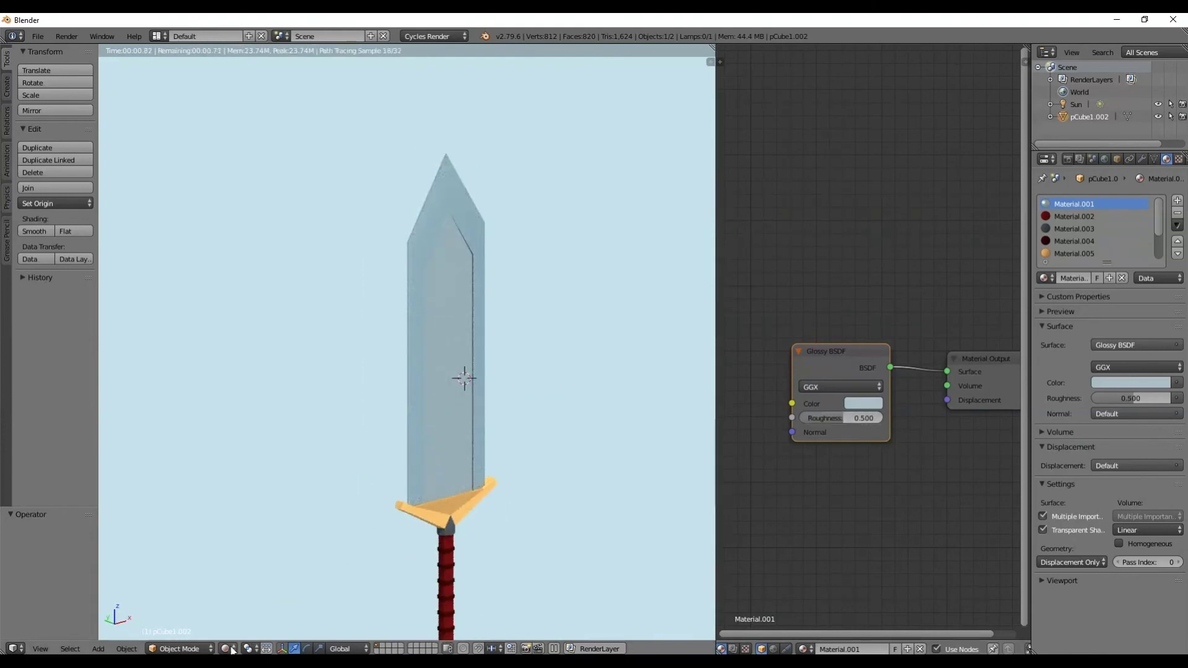
Step: Return the viewport to Solid shading and copy the hex color 2E2E2E from Material.008's Diffuse BSDF node
click(228, 649)
click(259, 606)
middle_drag(450, 341, 406, 349)
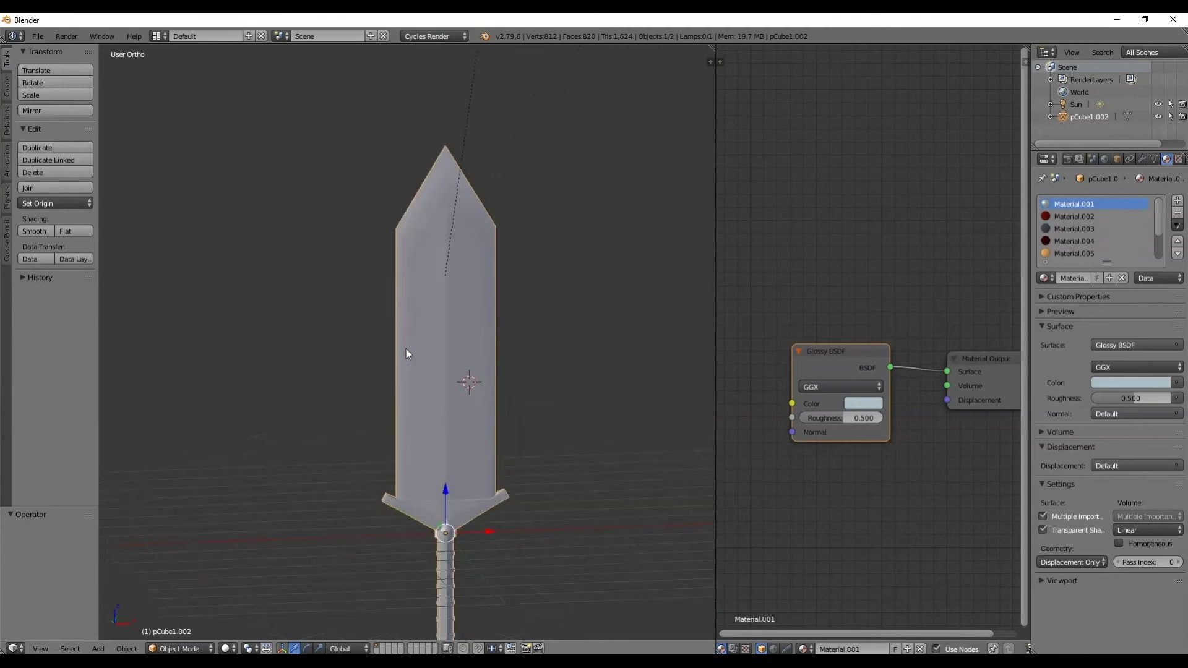
scroll(1098, 214, down, 2)
click(1076, 254)
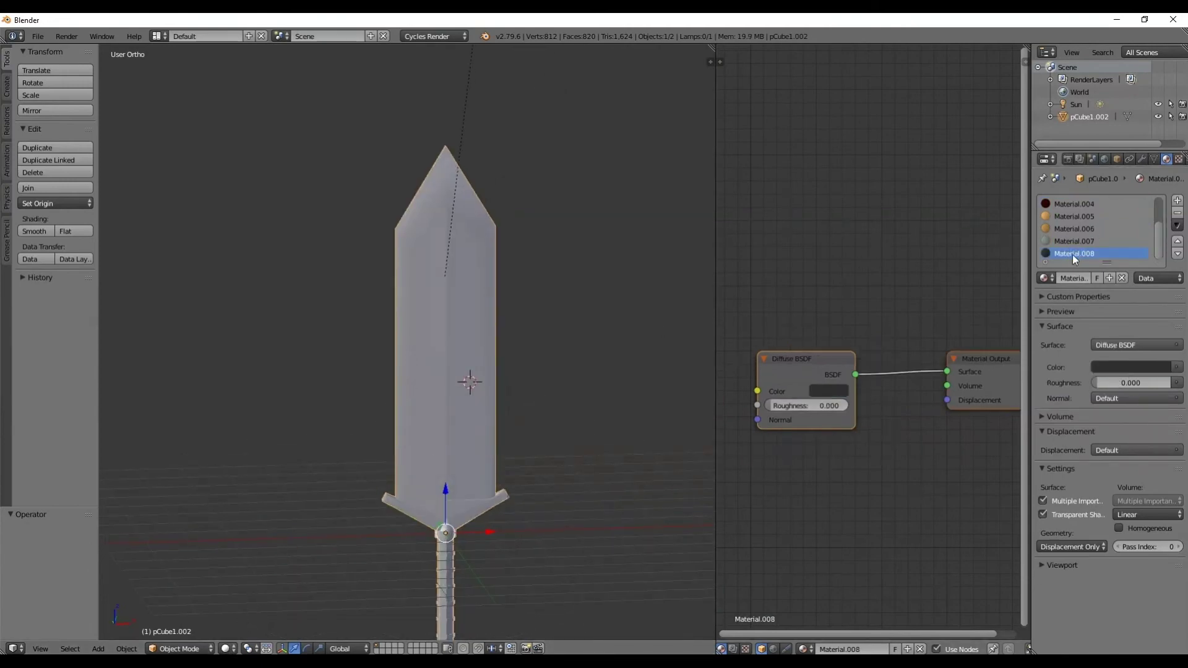
click(830, 391)
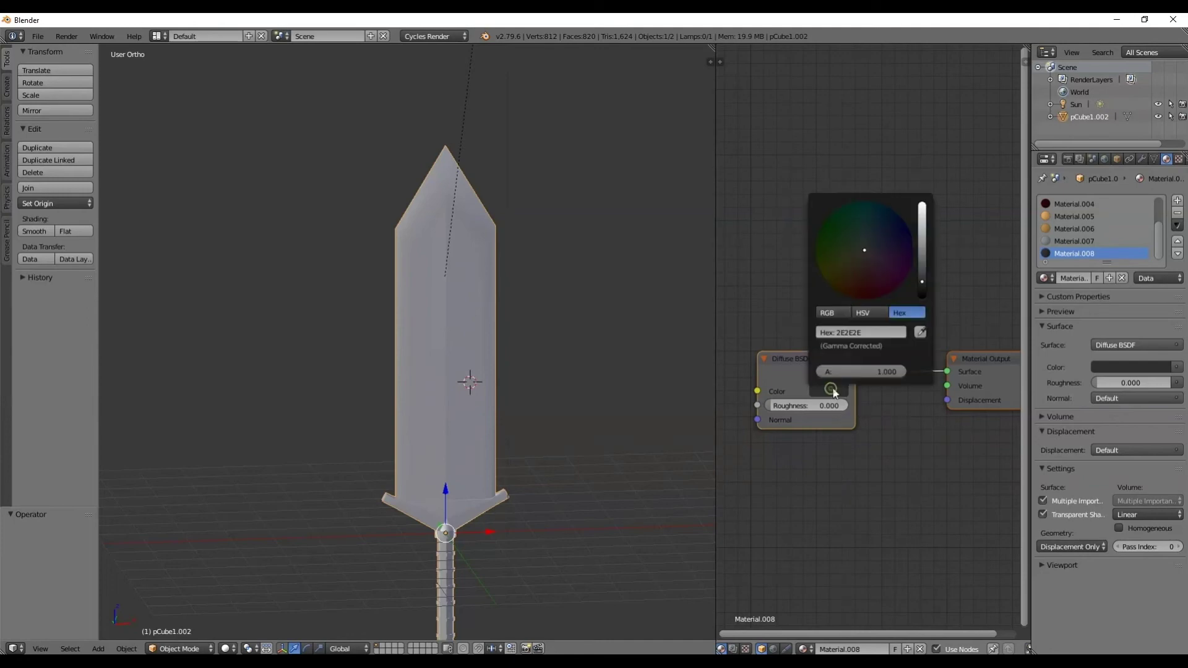
click(879, 329)
key(ctrl+c)
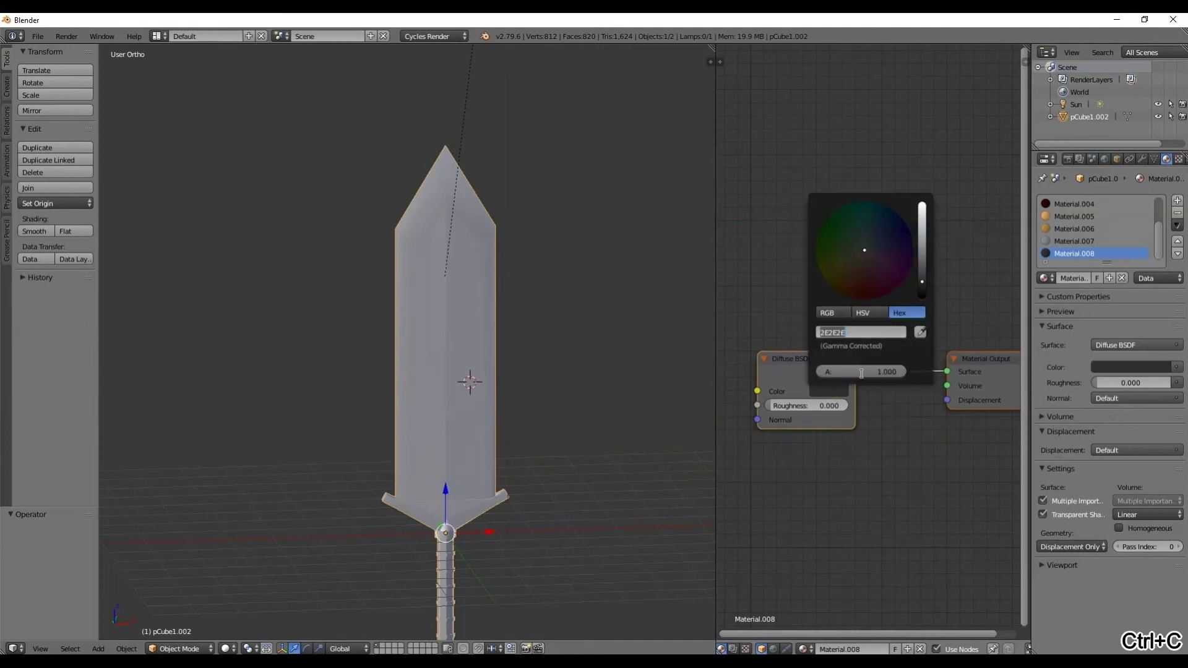
Step: Add a Glossy BSDF node to Material.008 and give it the copied hex color 2E2E2E
key(a)
key(shift+a)
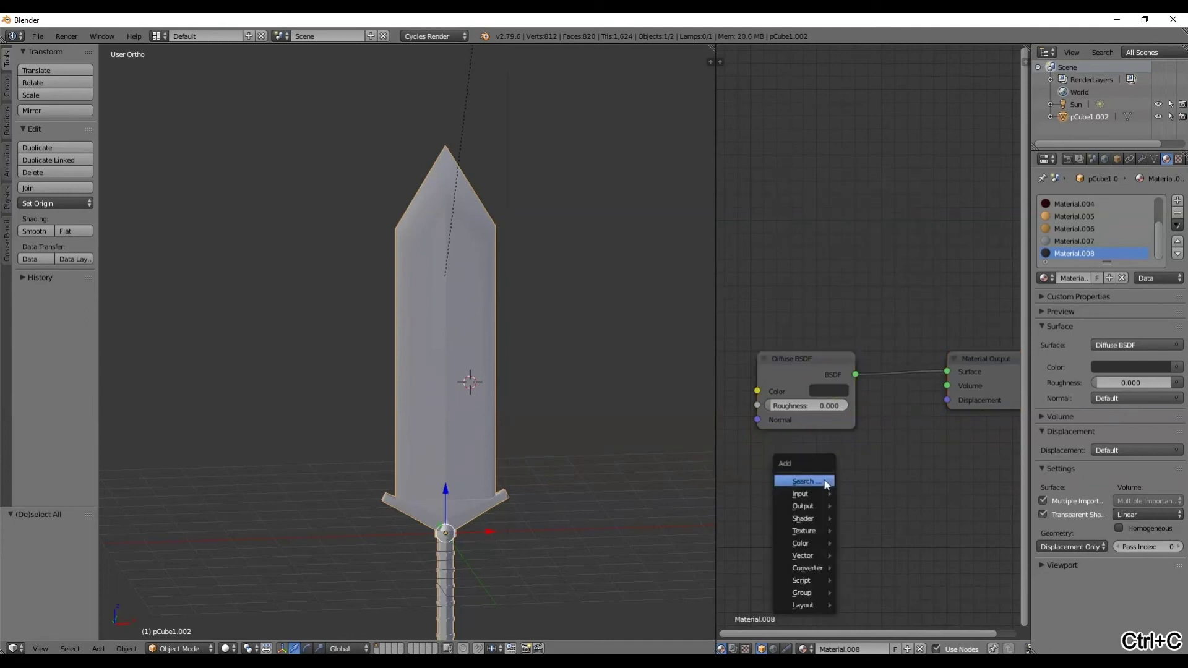
mouse_move(802, 518)
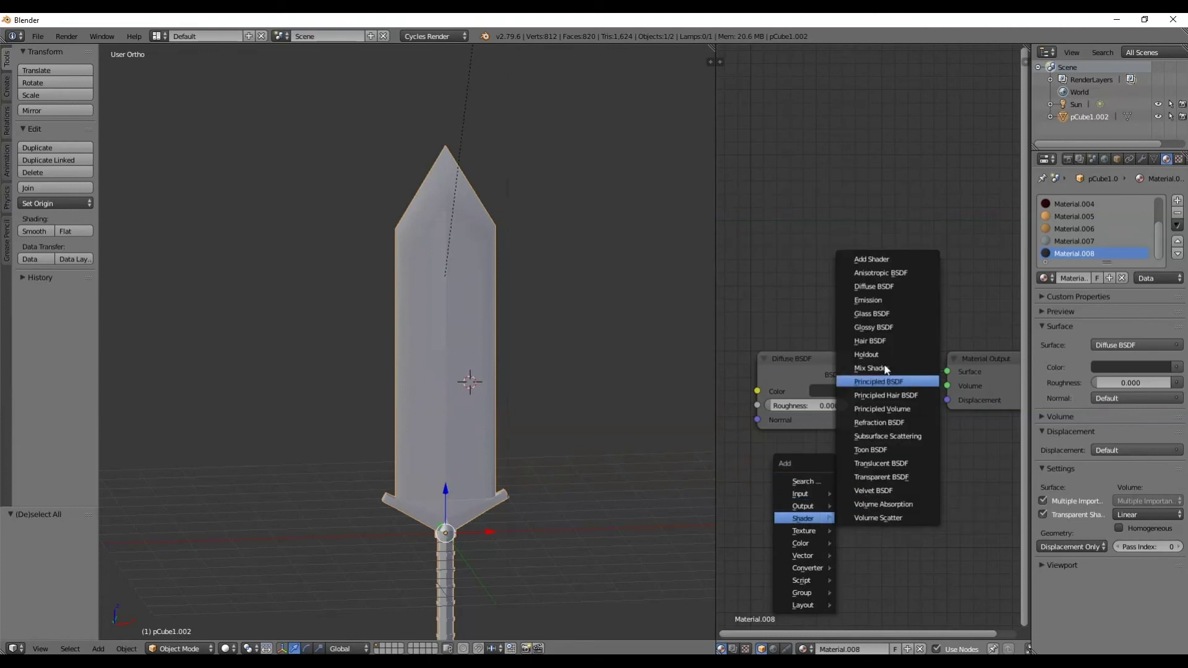
click(884, 327)
click(848, 474)
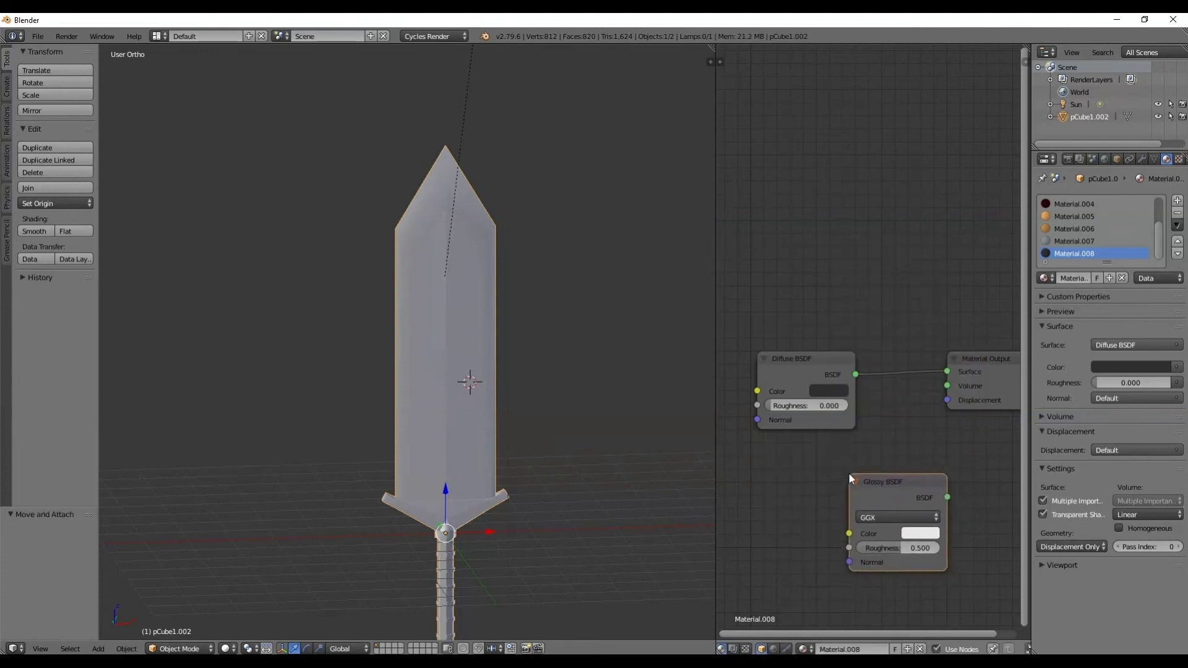
click(905, 534)
click(964, 475)
key(ctrl+v)
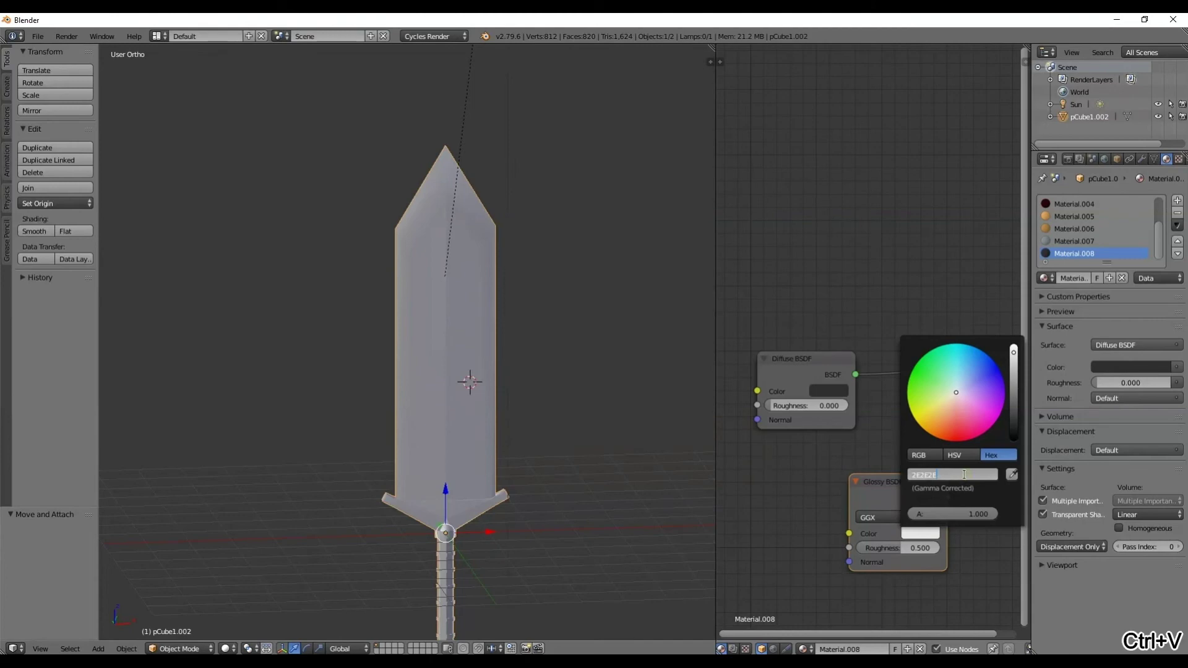
key(Return)
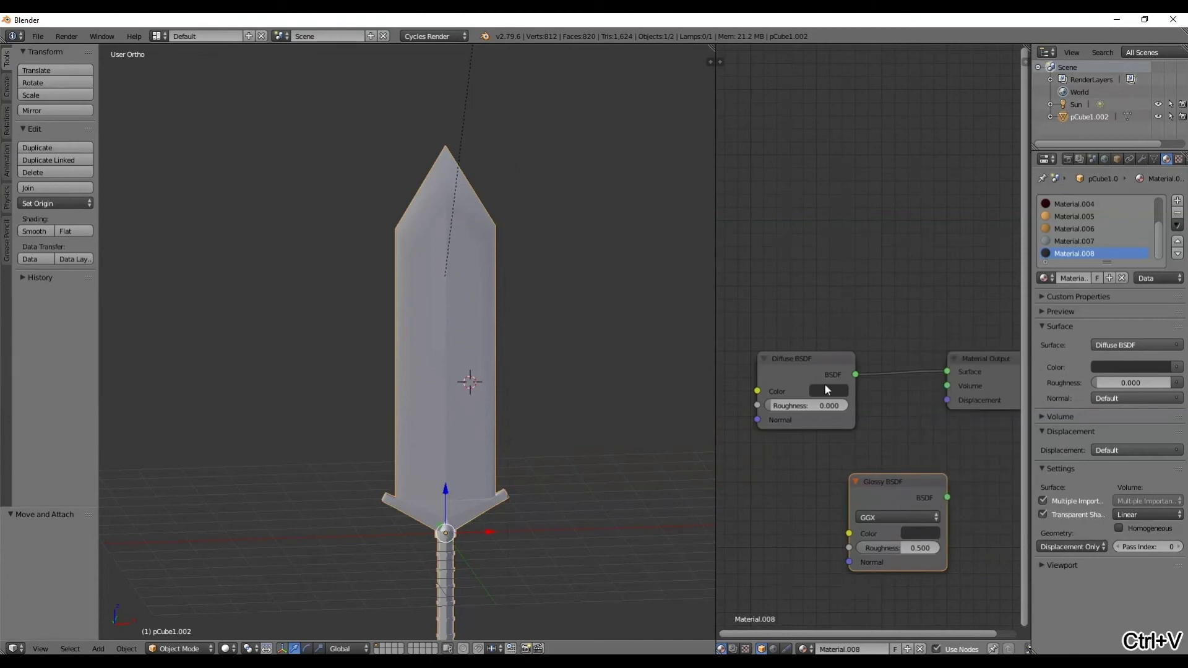
Step: Delete Material.008's Diffuse BSDF node and connect the Glossy BSDF to the Material Output's Surface input in its place
click(933, 370)
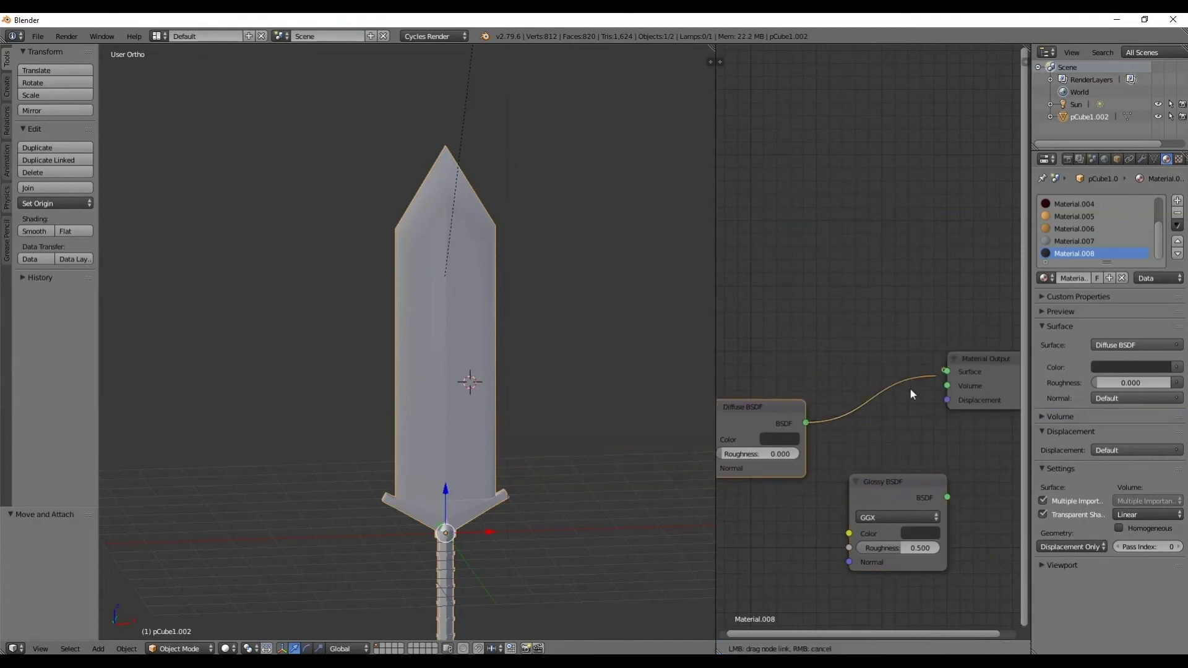
drag(942, 371, 768, 408)
key(x)
click(884, 481)
drag(883, 481, 798, 334)
drag(865, 350, 946, 372)
Step: Preview the sword in Rendered shading and set the roughness of Material.008's Glossy shader to 0.567
click(226, 648)
click(260, 565)
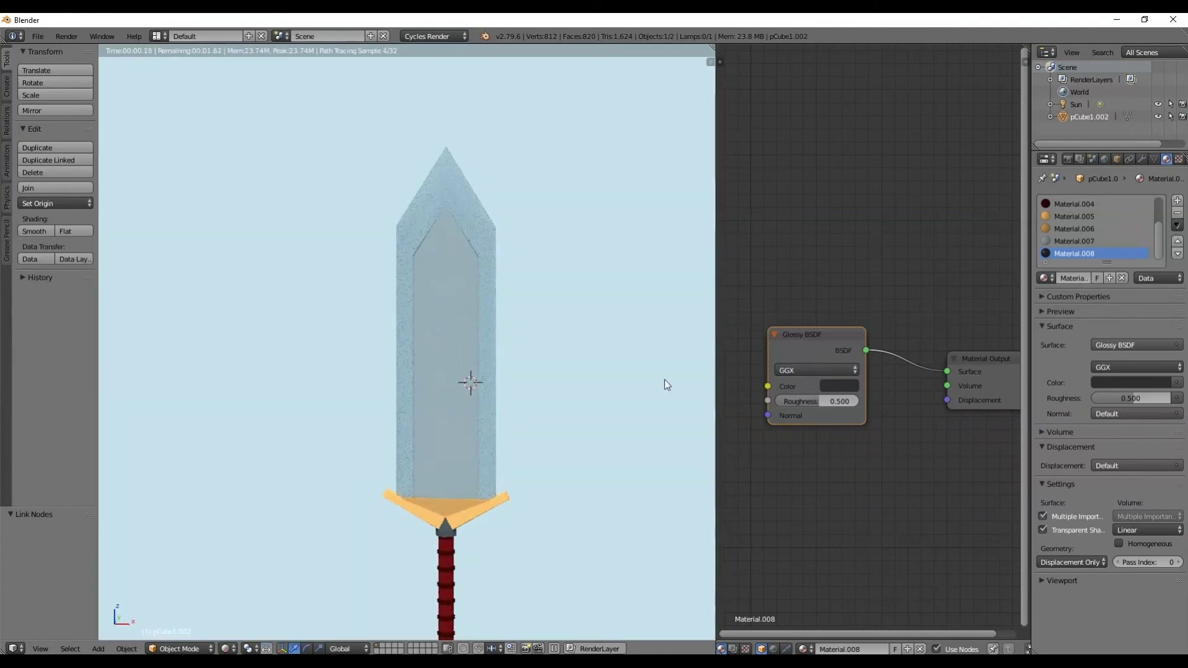
drag(839, 401, 842, 401)
scroll(480, 477, down, 4)
scroll(471, 492, up, 4)
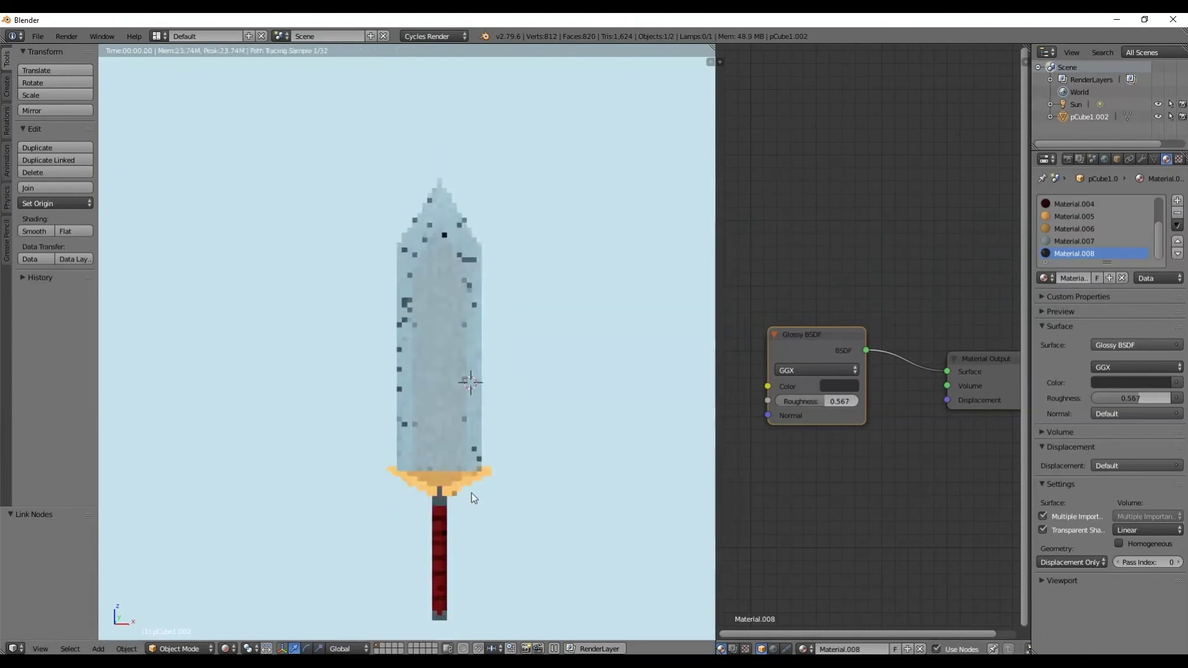
shift+middle_drag(468, 437, 491, 355)
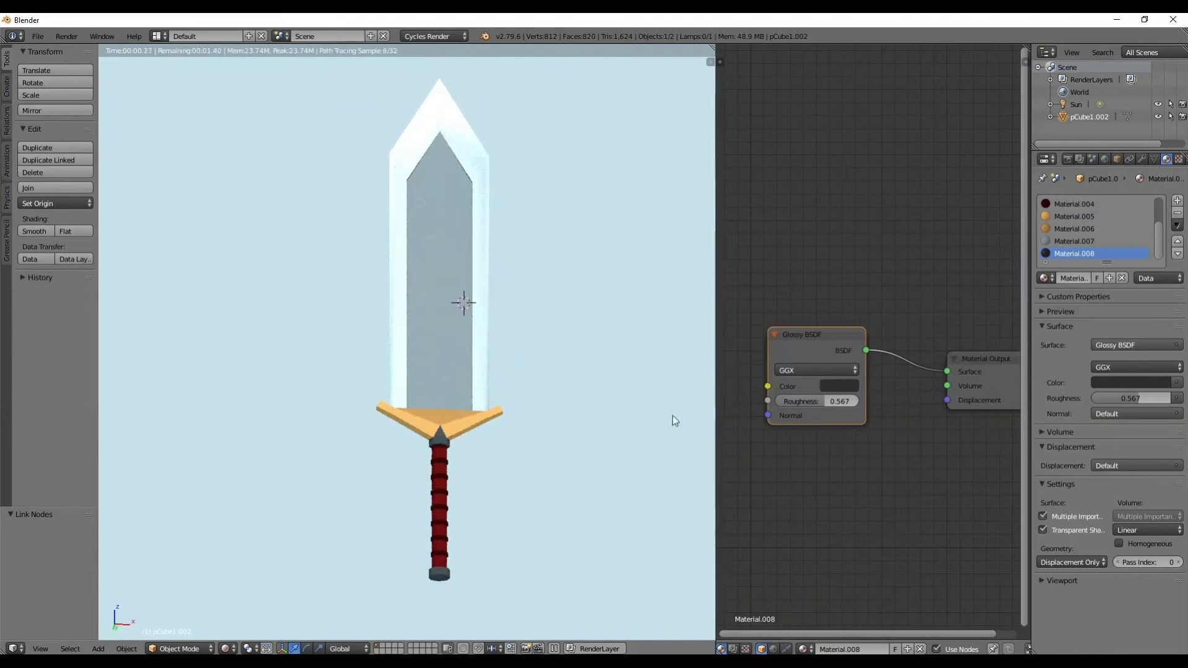
click(225, 649)
click(252, 589)
key(Tab)
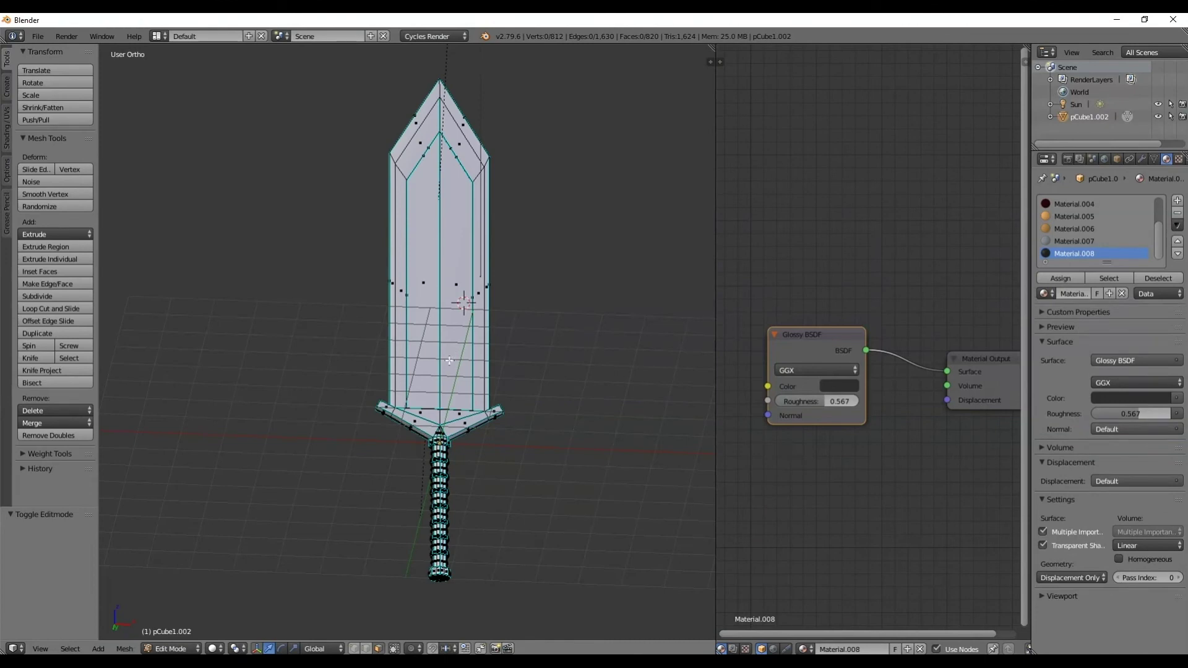
click(177, 649)
click(177, 632)
Step: Show the sword in Rendered shading and set the roughness of Material.008's Glossy shader to 0.550
click(226, 649)
click(242, 564)
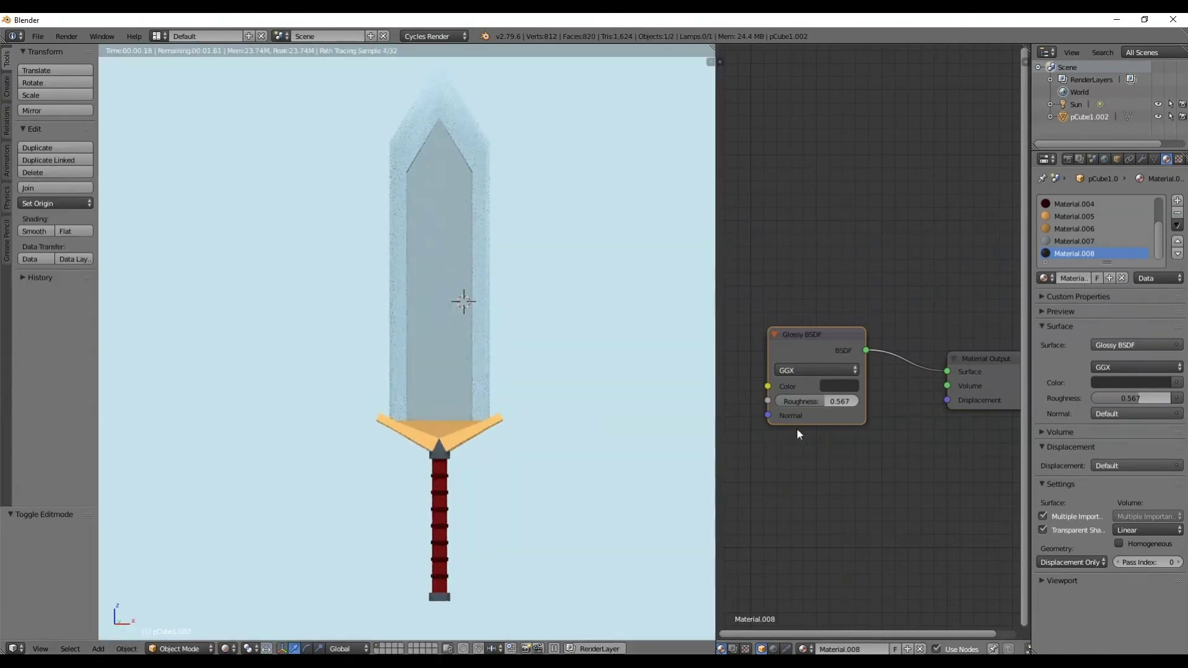
mouse_move(818, 403)
mouse_down()
mouse_move(890, 404)
mouse_move(805, 401)
mouse_up()
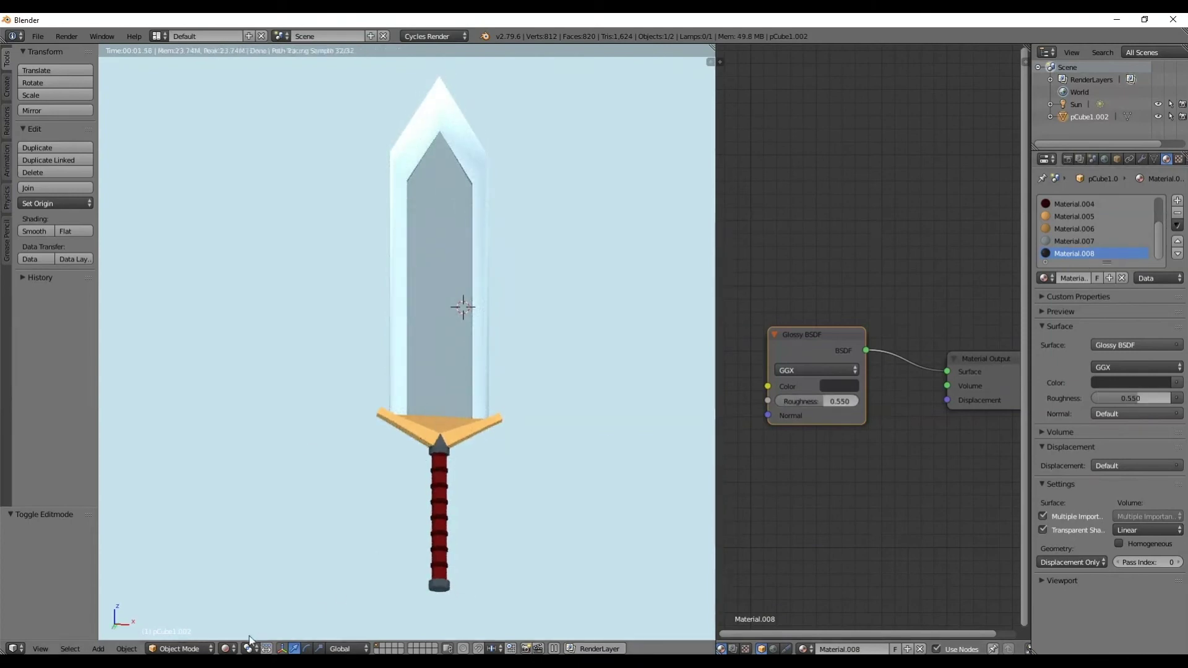
Step: Select the faces of the blade's inner panel in the front wireframe view and assign Material.007 to them
click(226, 648)
click(239, 608)
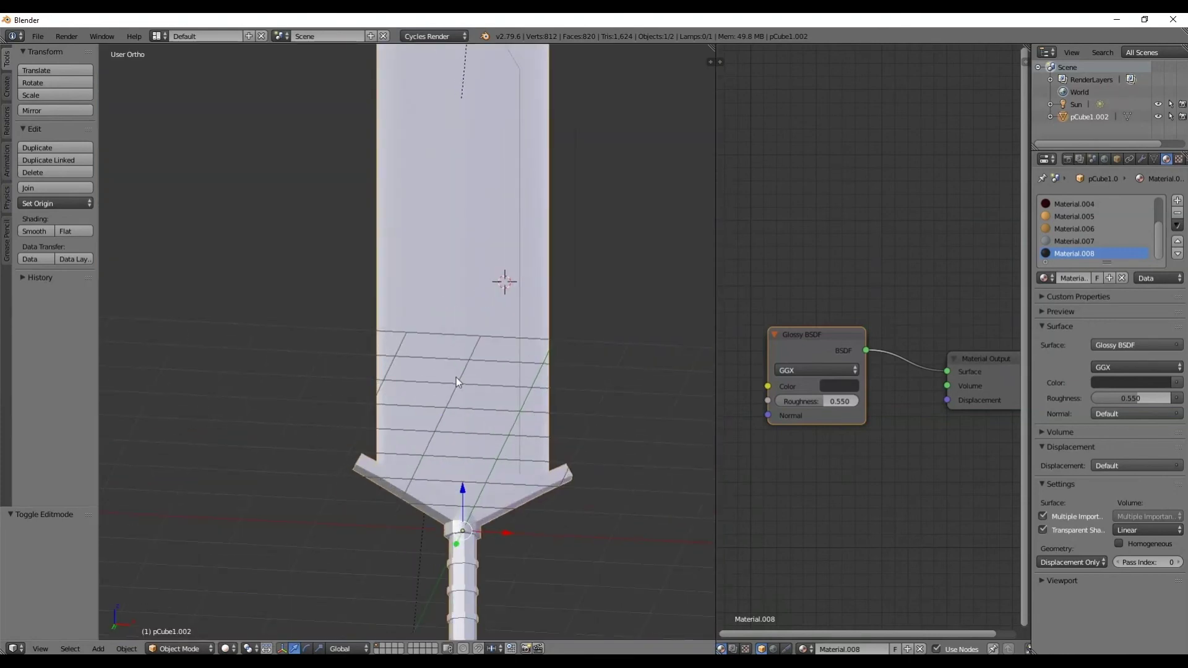
key(z)
key(KP_1)
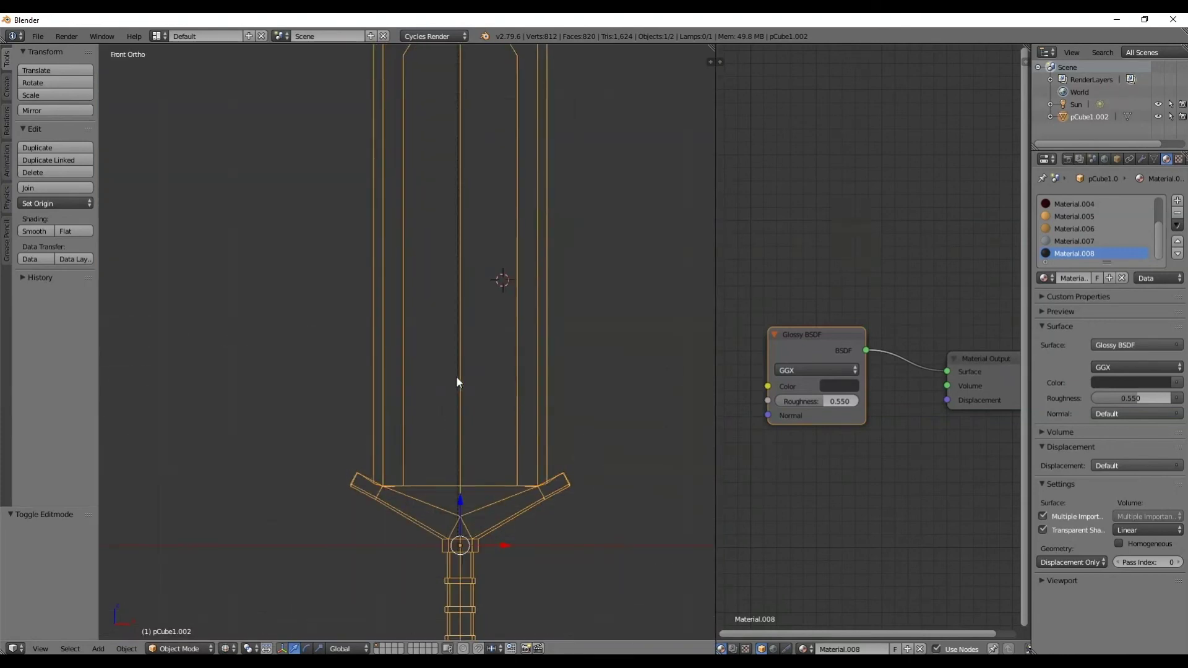
key(Tab)
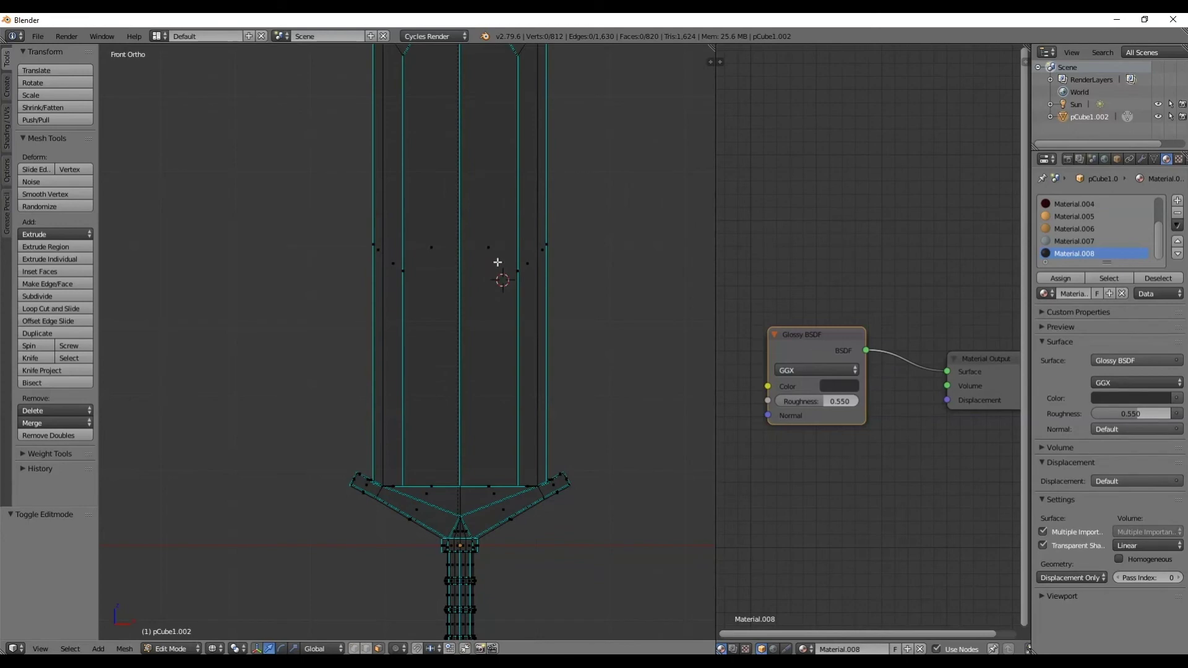
key(b)
drag(510, 219, 427, 291)
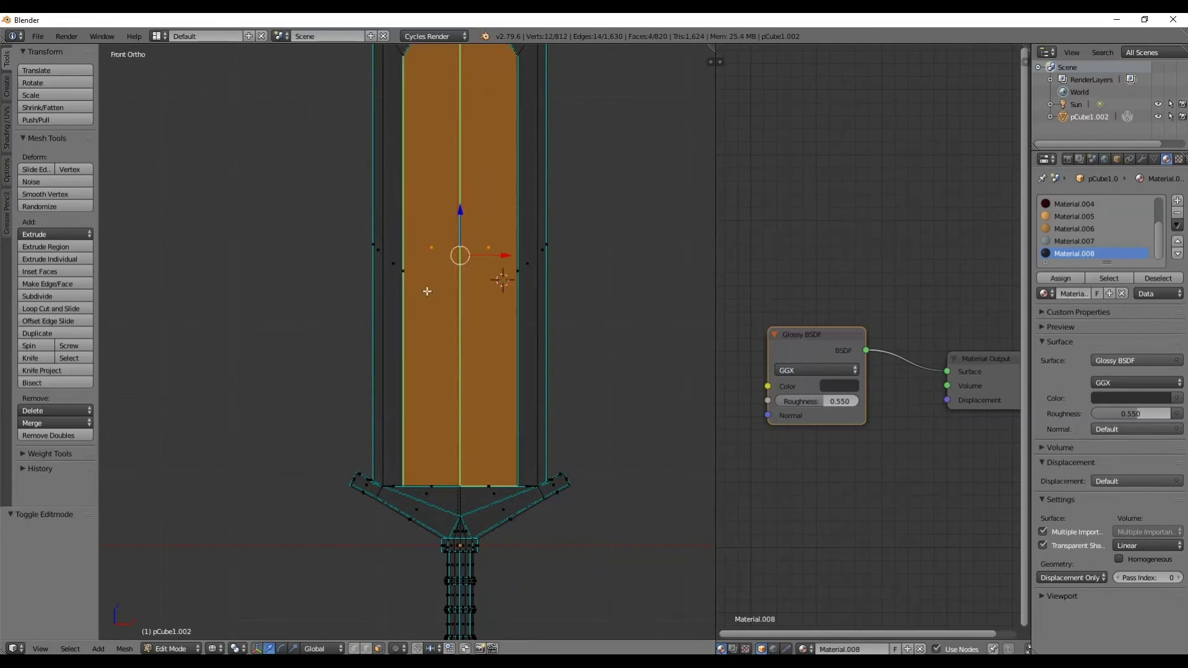
click(1071, 241)
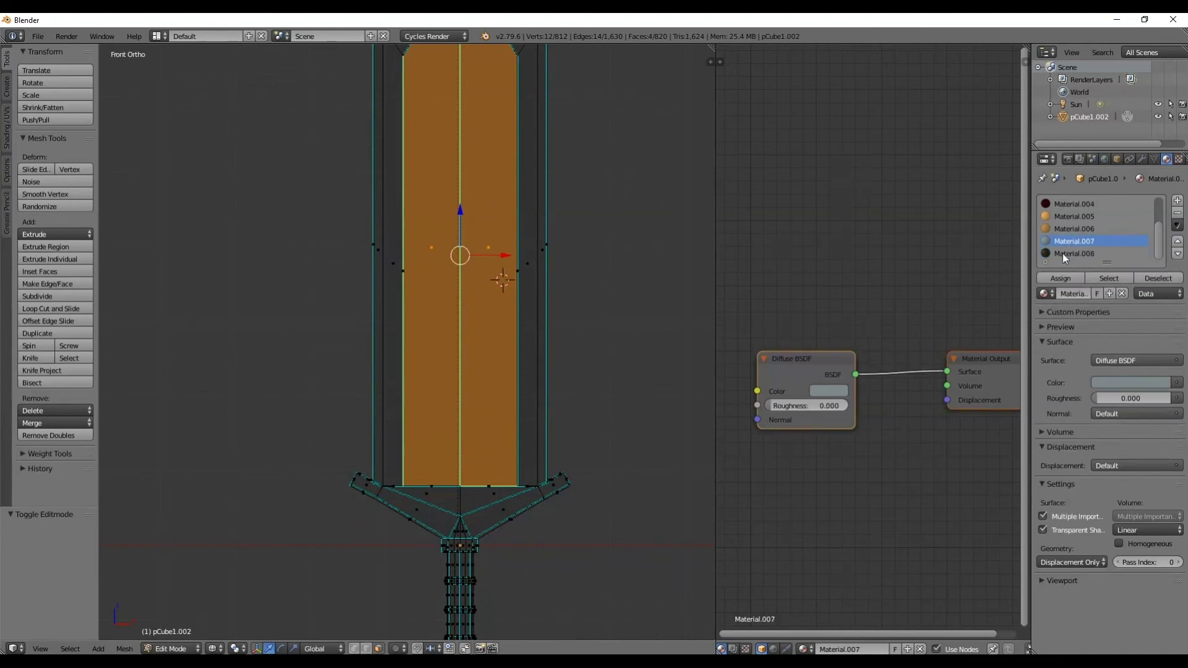
click(1052, 280)
shift+middle_drag(487, 266, 482, 346)
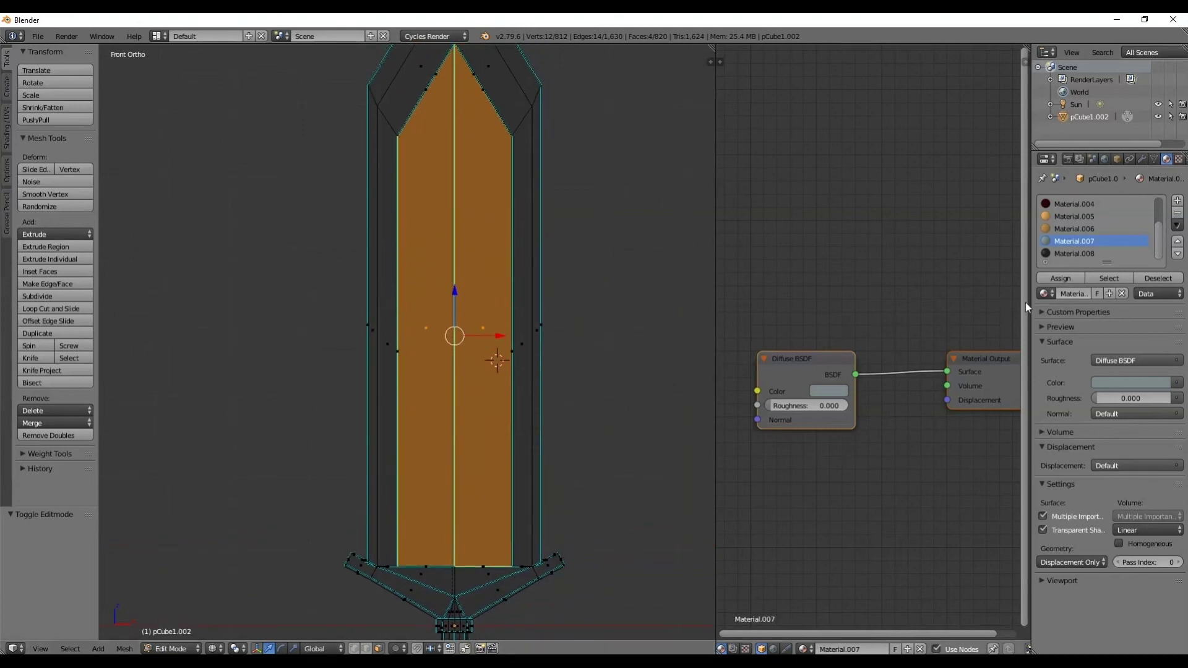
click(1049, 277)
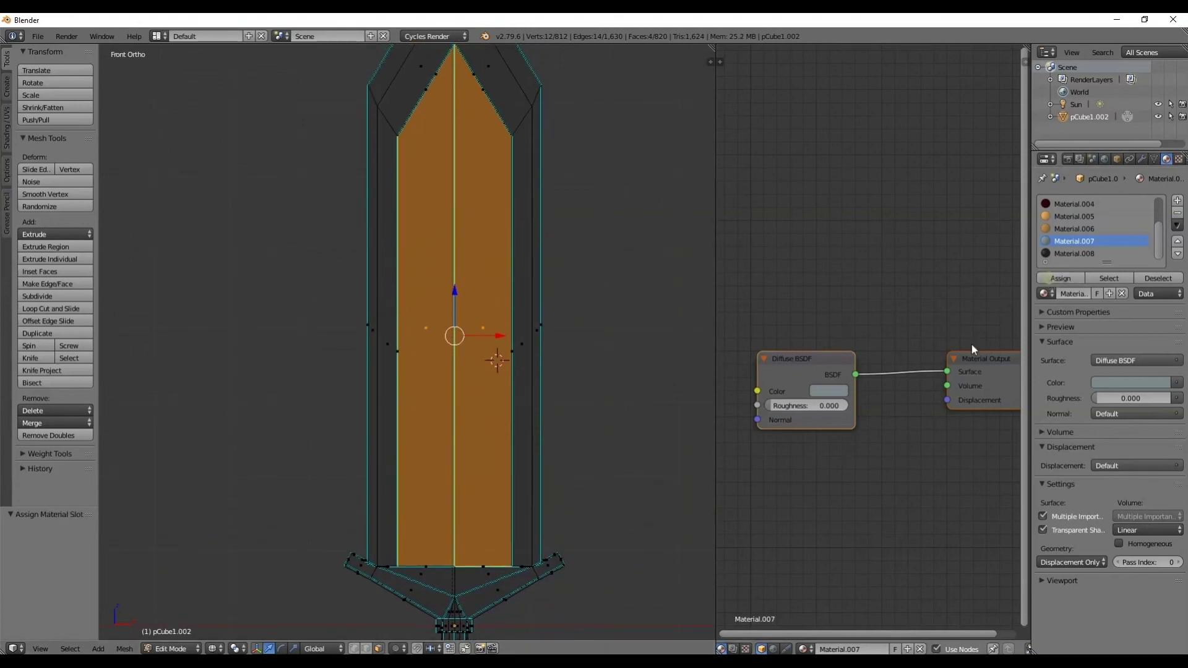
Step: Add a Glossy BSDF node to Material.007 and give it the color copied from the Diffuse BSDF node
click(829, 391)
click(880, 335)
key(ctrl+c)
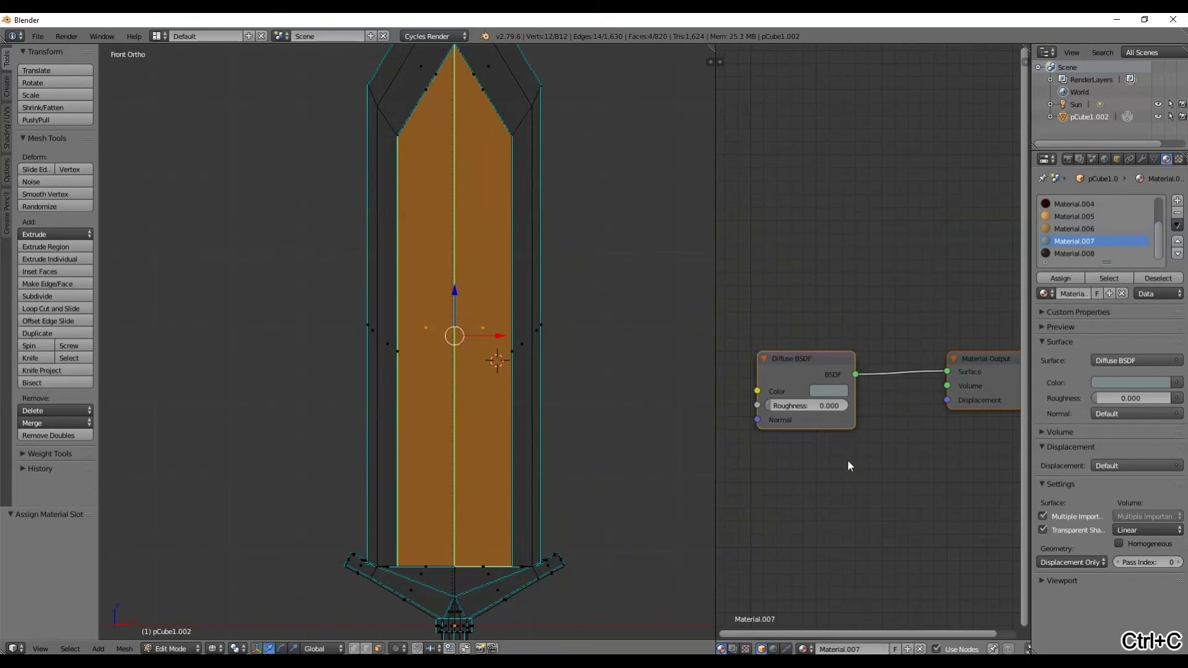
key(shift+a)
mouse_move(849, 468)
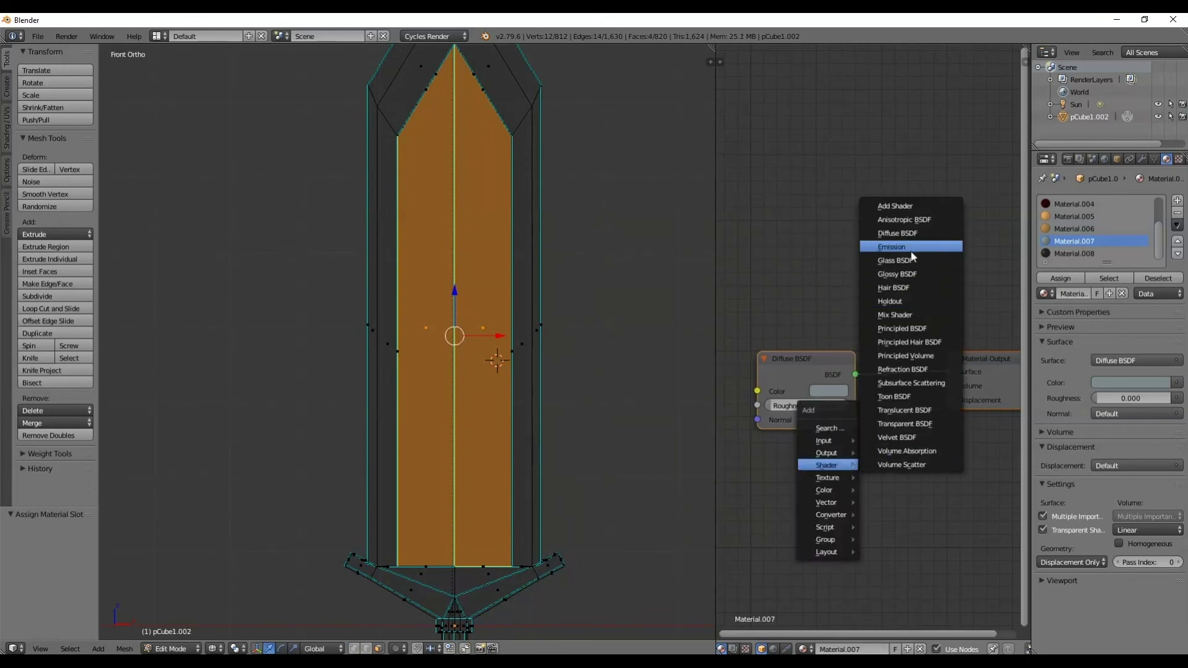
click(896, 274)
click(855, 500)
click(874, 523)
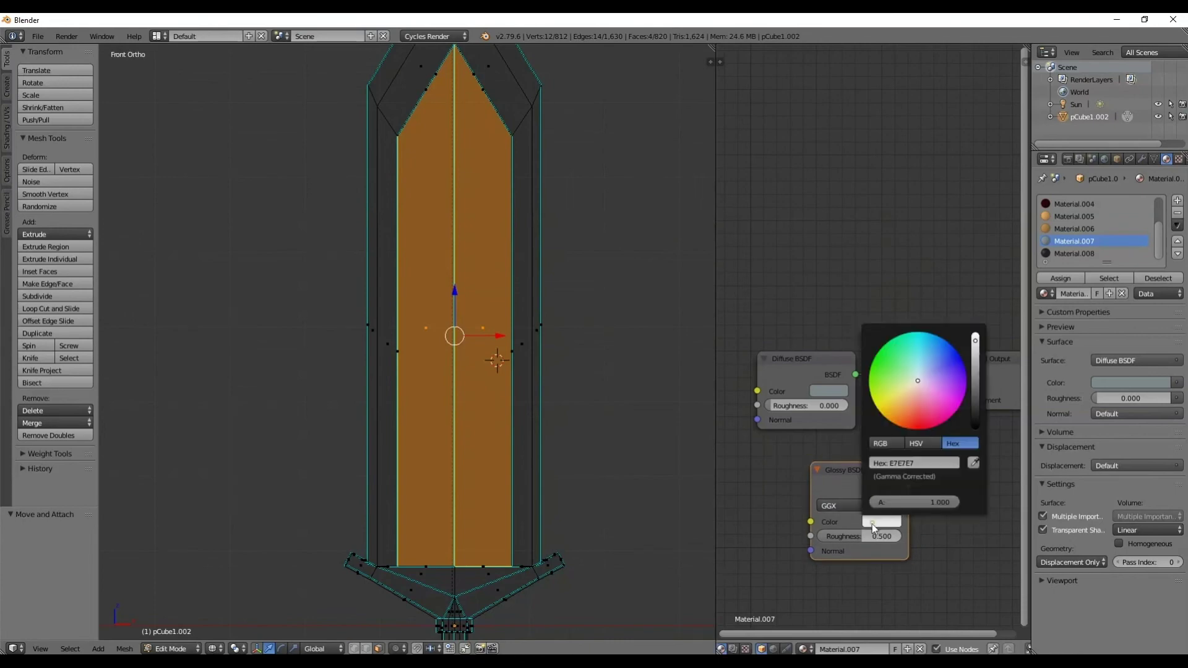
key(Return)
Step: Connect Material.007's Glossy BSDF to the Material Output's Surface, delete the Diffuse BSDF and put the Glossy node in its place
drag(908, 485, 947, 371)
click(830, 364)
key(x)
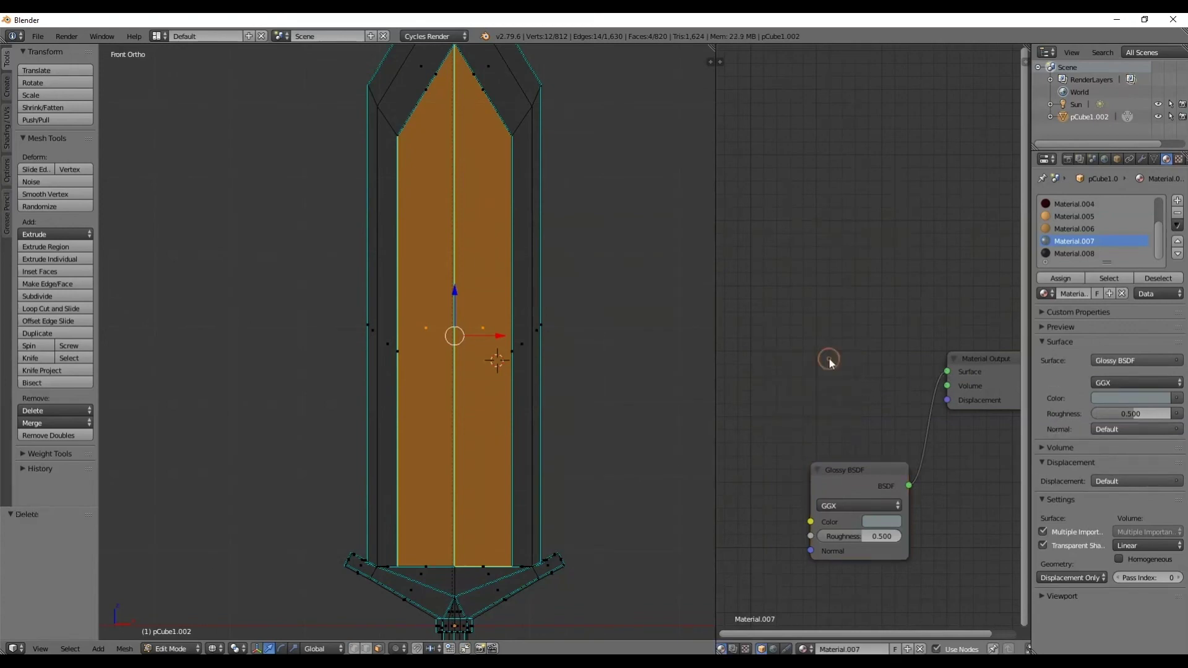
drag(870, 479, 802, 346)
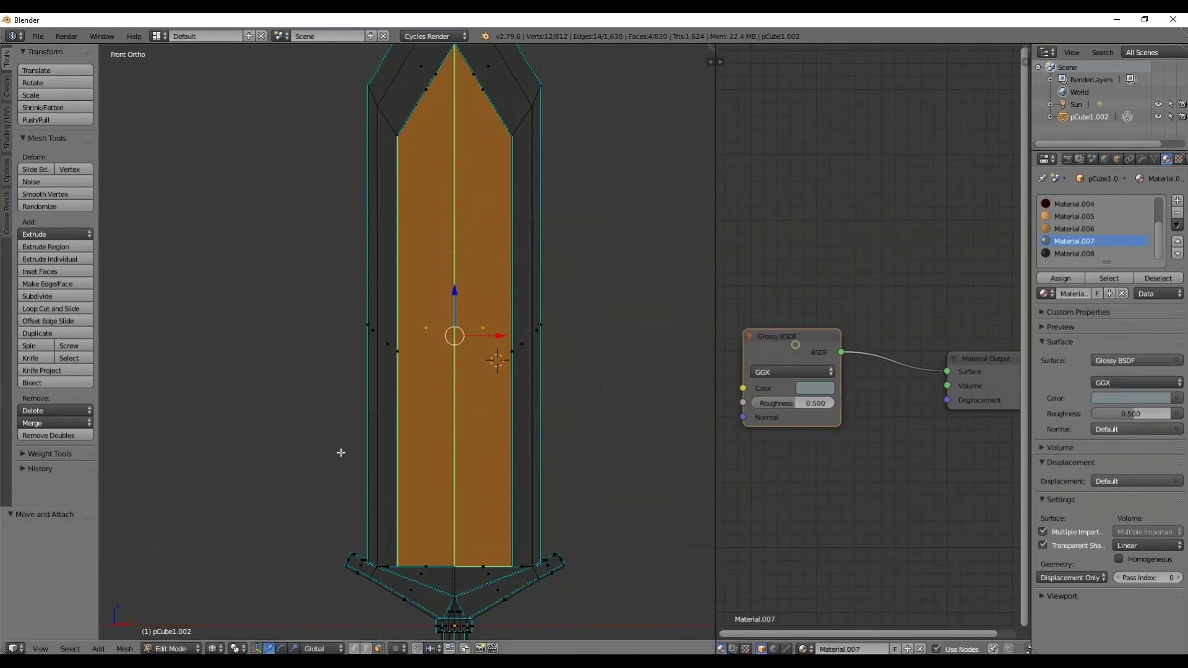
Step: Return to Object Mode and preview the glossy inner panel of the blade in Rendered shading
key(Tab)
click(229, 648)
click(251, 566)
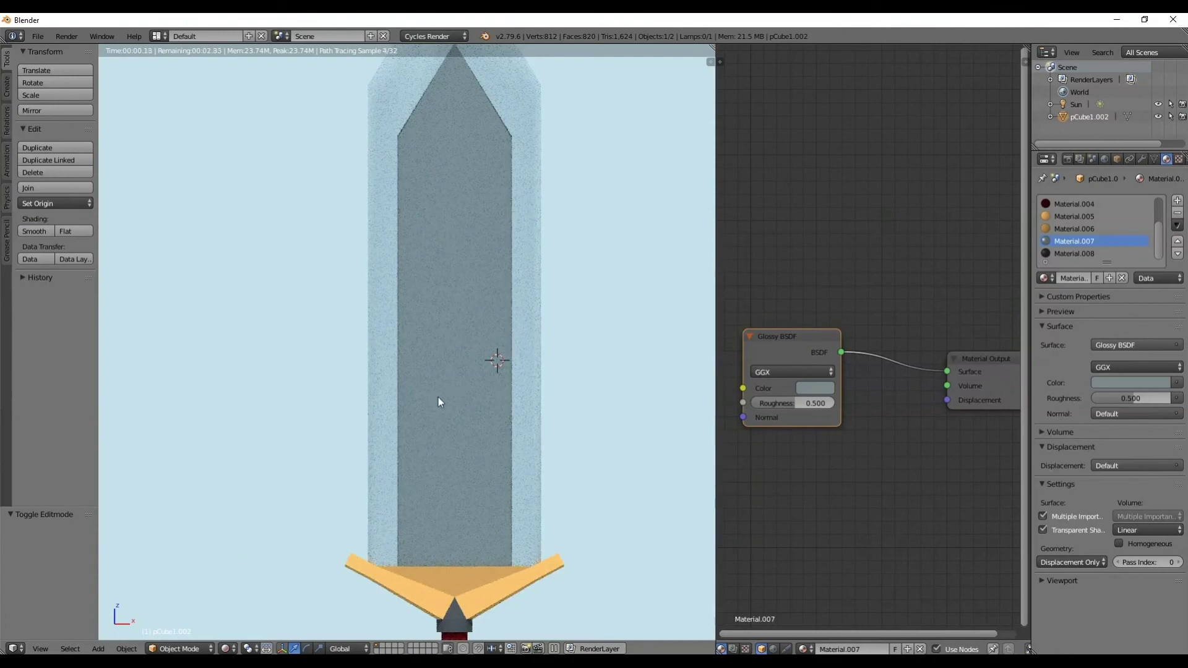
Step: Set the roughness of Material.007's Glossy BSDF to 0.275 and check the blade in the front rendered view
middle_drag(459, 426, 462, 377)
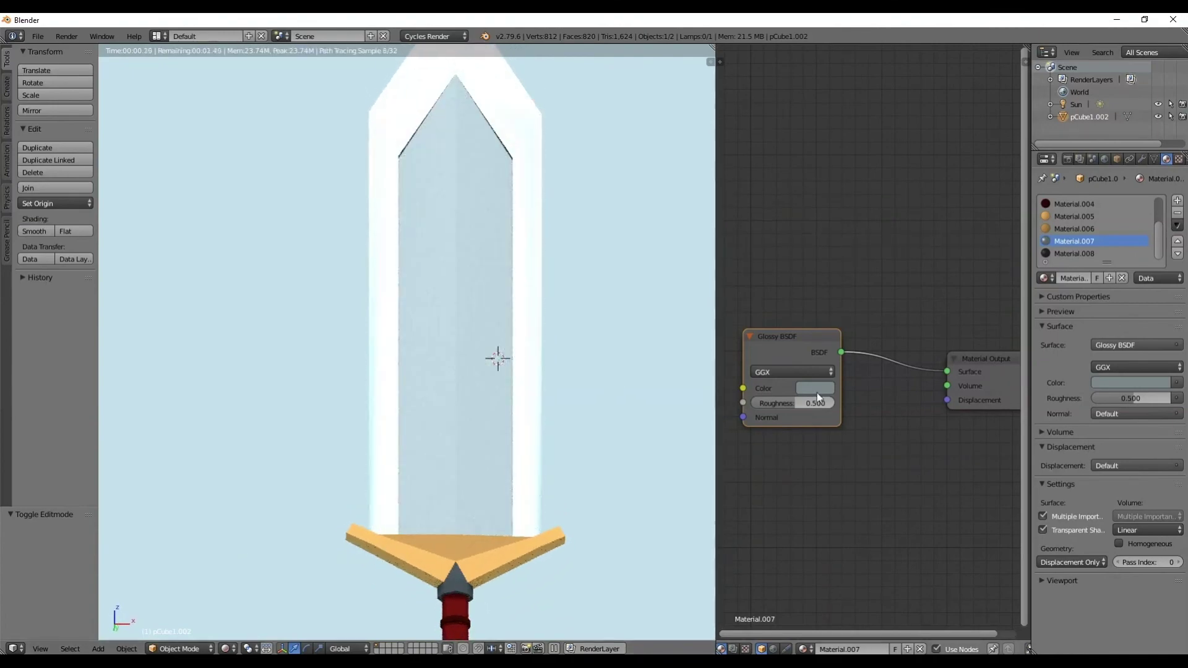
drag(800, 408, 767, 402)
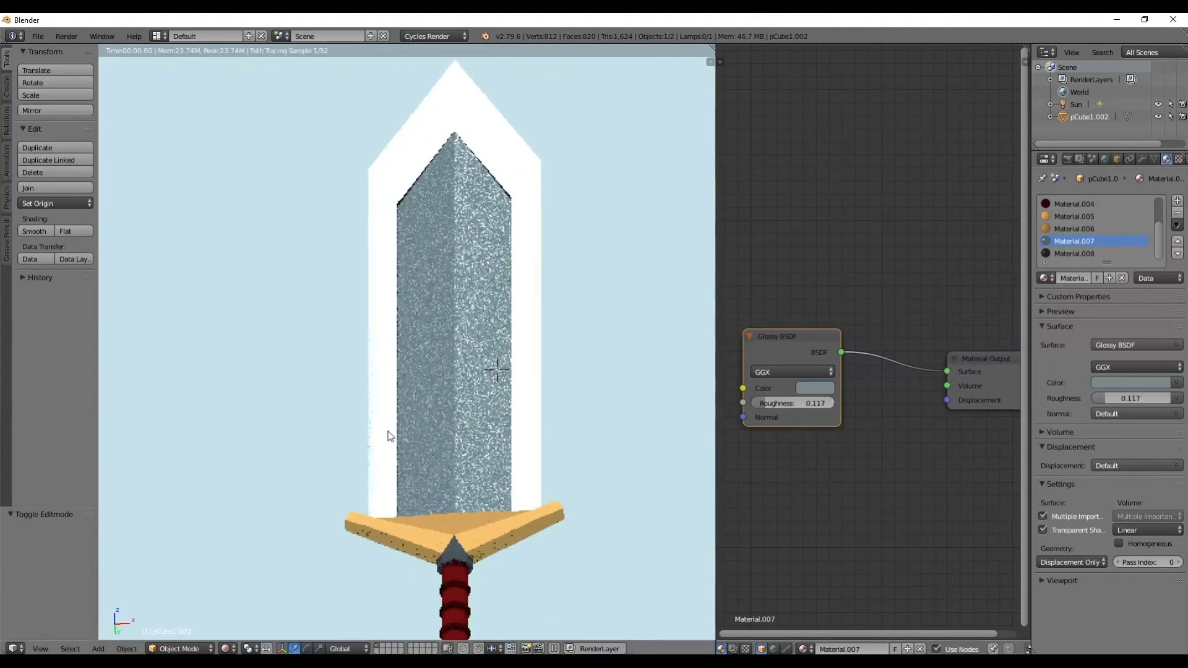
middle_drag(401, 474, 379, 517)
mouse_move(763, 403)
mouse_down()
mouse_move(789, 402)
mouse_move(775, 402)
mouse_up()
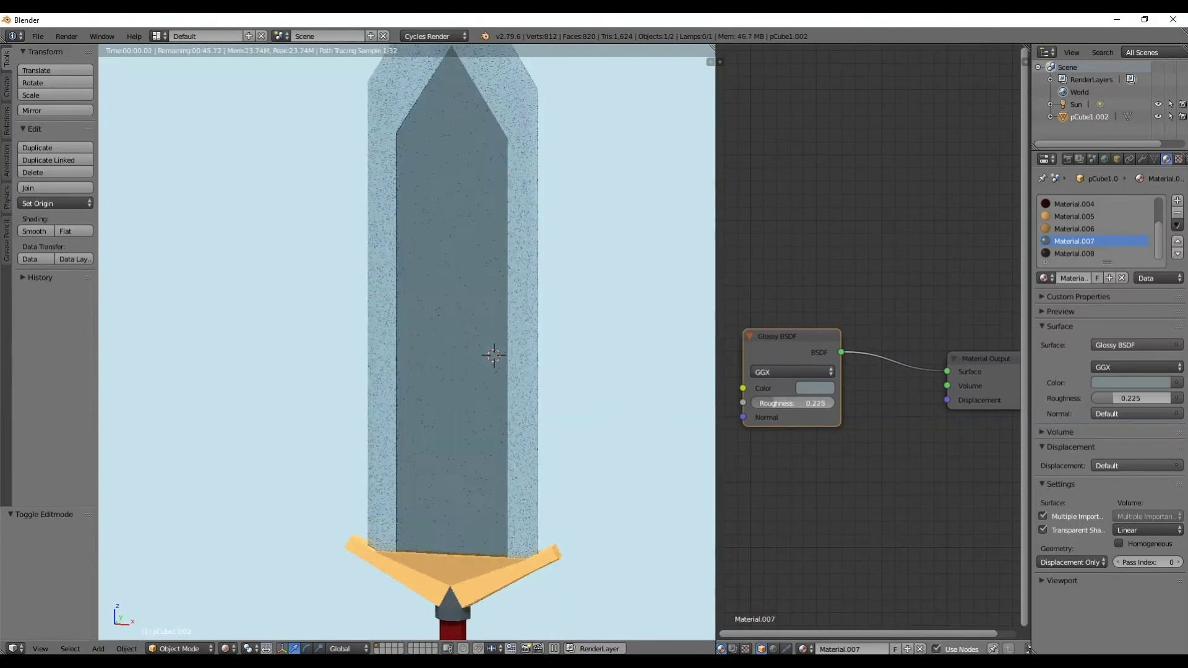
scroll(507, 462, down, 3)
middle_drag(536, 455, 489, 550)
key(KP_1)
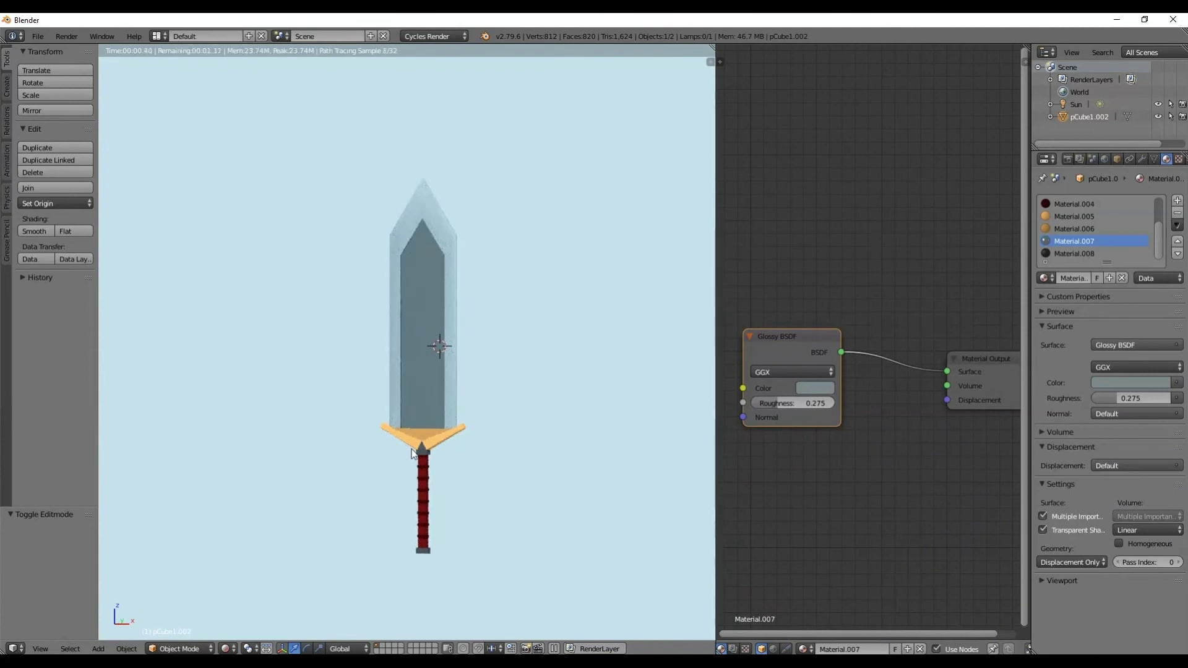
scroll(411, 449, up, 1)
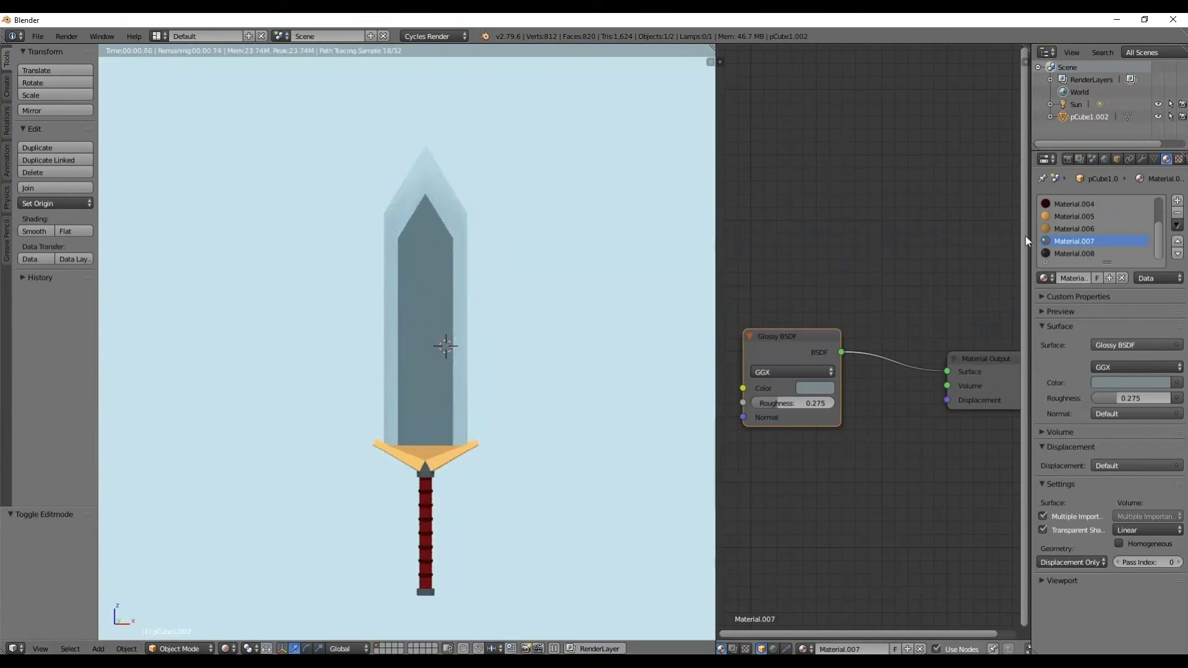
Step: Add a Glossy BSDF node to Material.005 and give it the orange color copied from the Diffuse BSDF node
click(1076, 216)
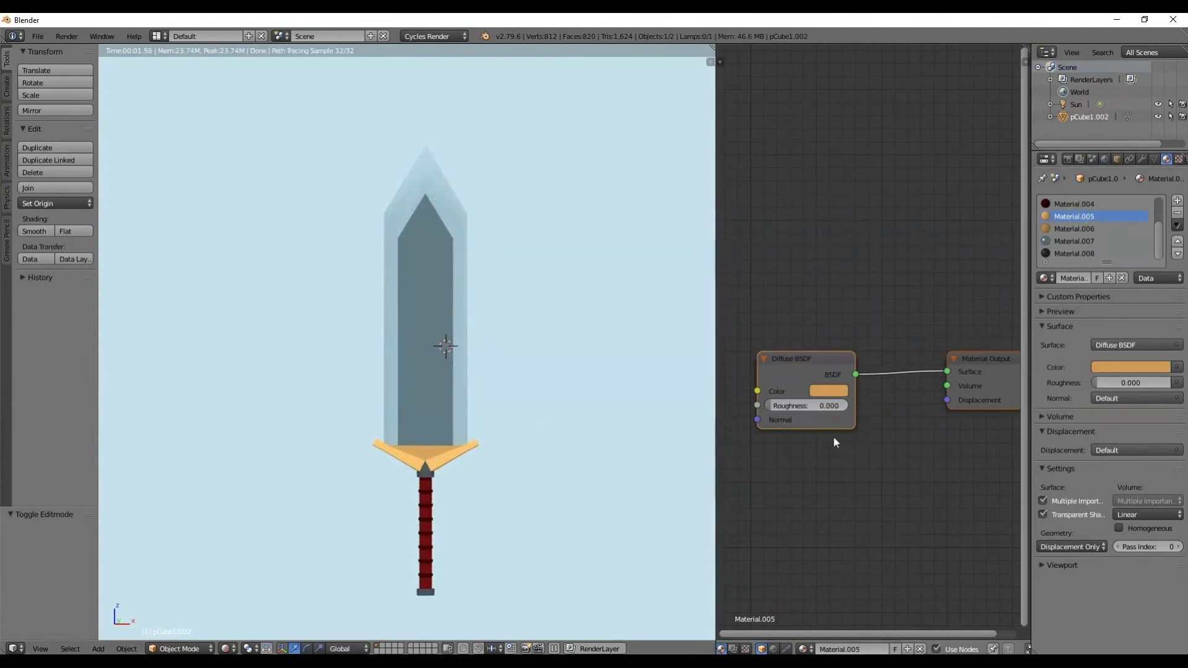
click(831, 390)
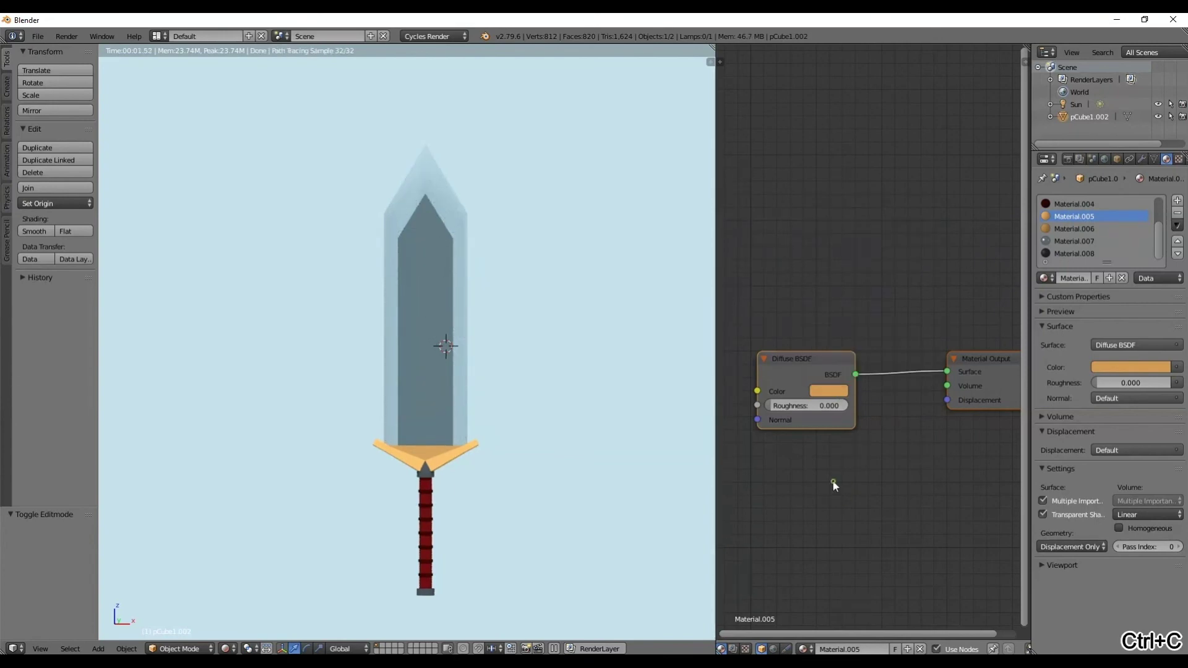
key(shift+a)
mouse_move(823, 481)
click(913, 295)
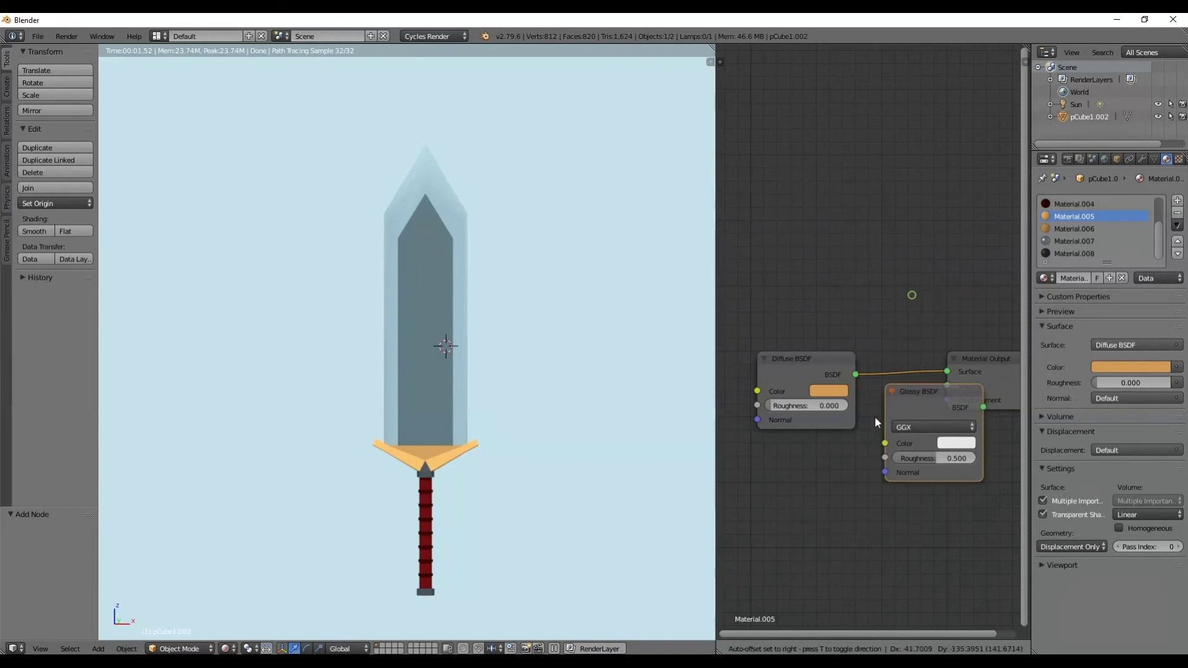
click(871, 469)
click(907, 524)
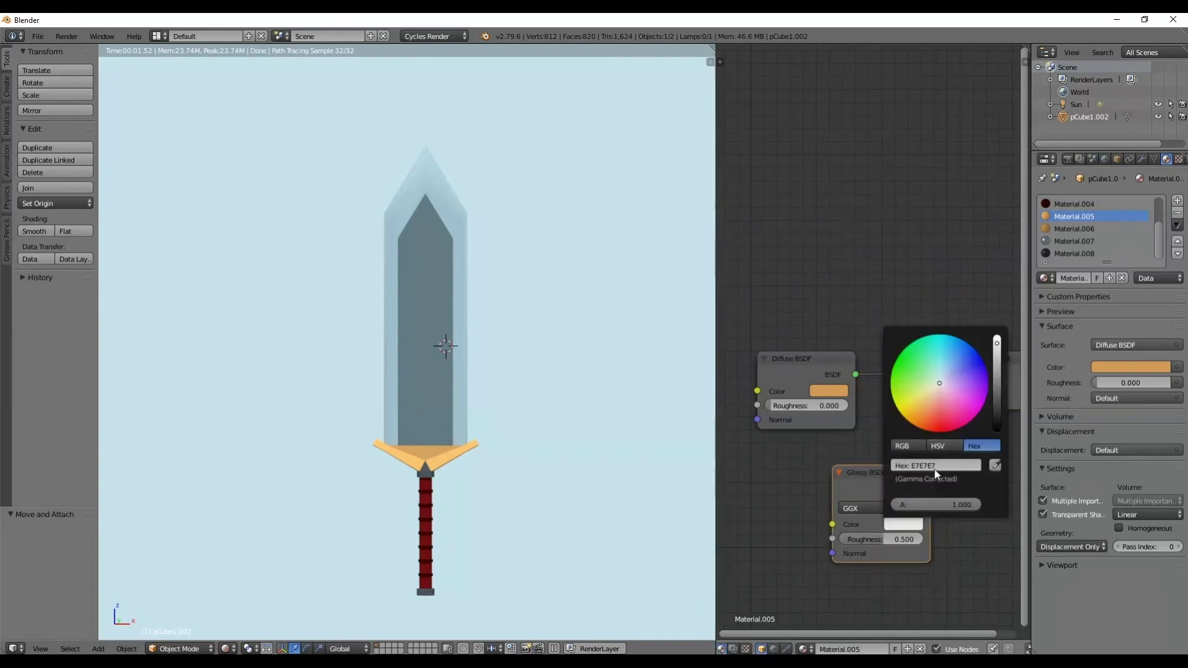
key(ctrl+v)
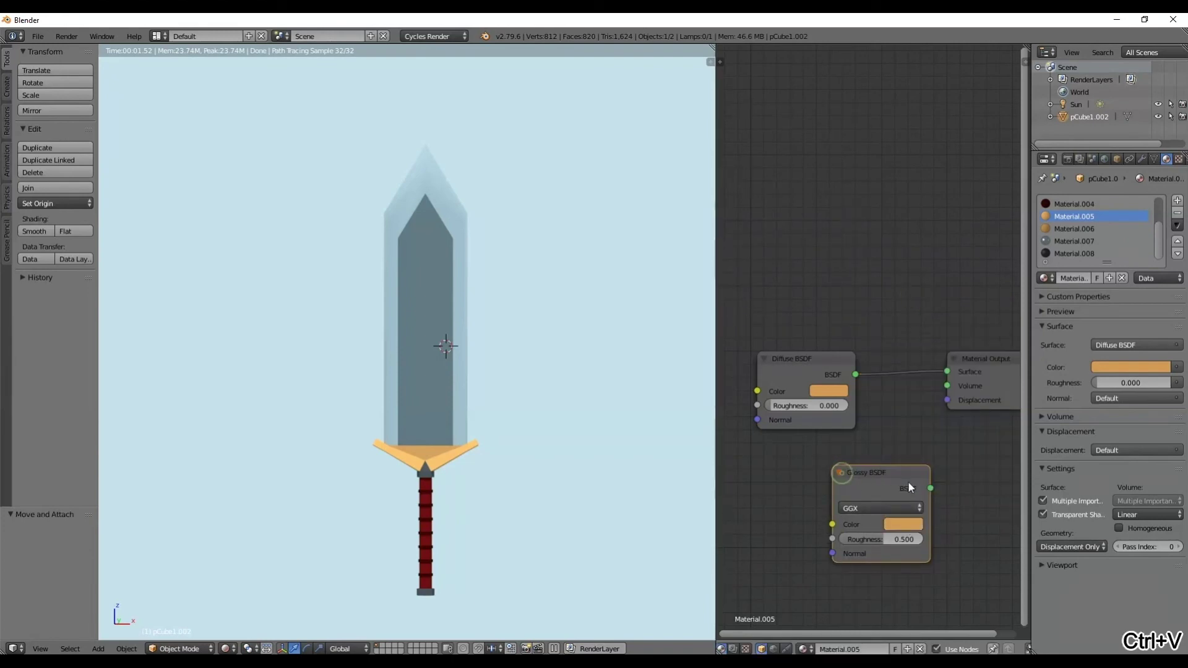
Step: Connect Material.005's Glossy BSDF to the Material Output's Surface and set its roughness to 0.625
drag(930, 488, 946, 371)
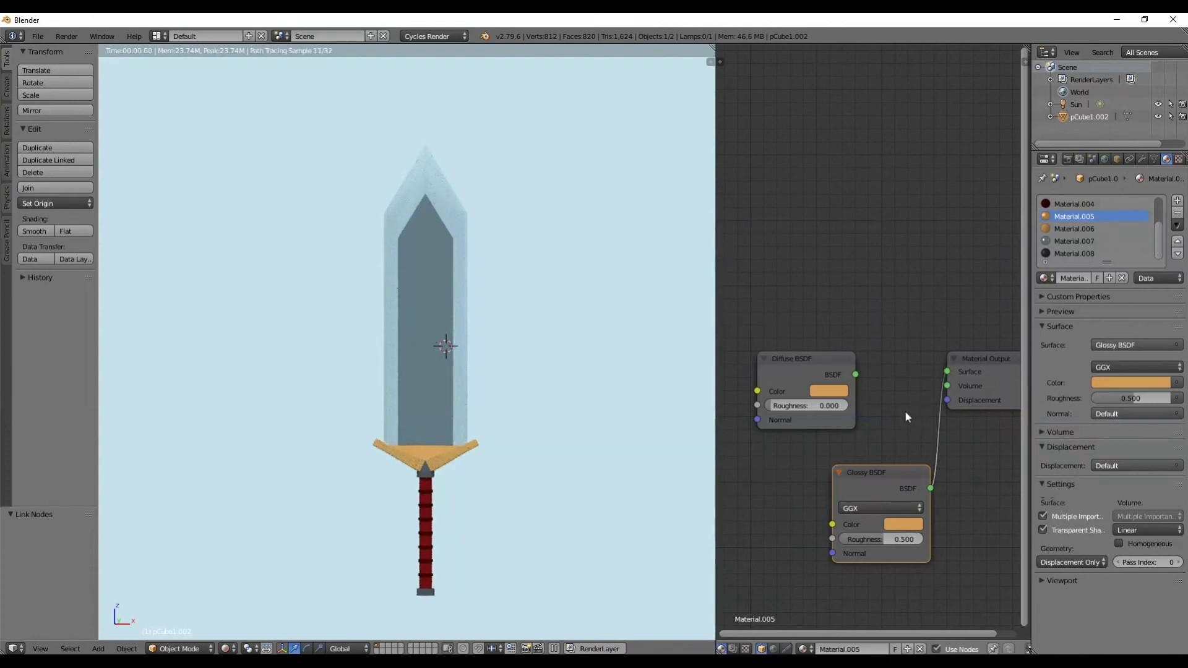
drag(887, 539, 935, 539)
middle_drag(568, 462, 573, 485)
drag(922, 541, 894, 540)
middle_drag(505, 443, 506, 403)
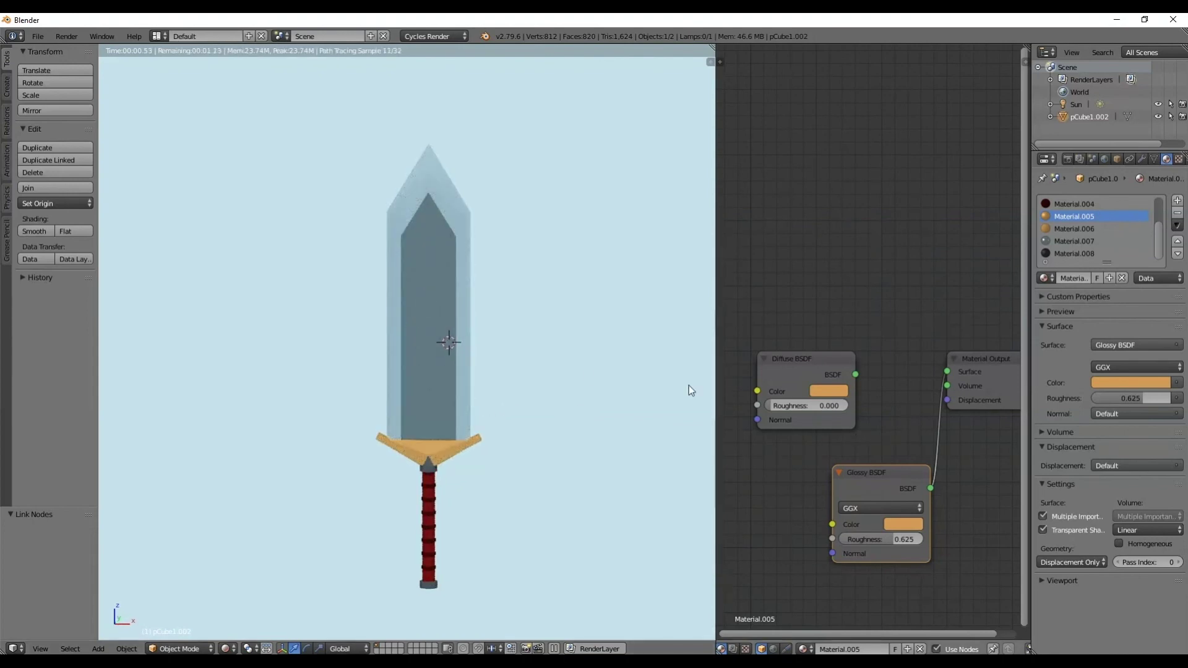
middle_drag(475, 447, 458, 300)
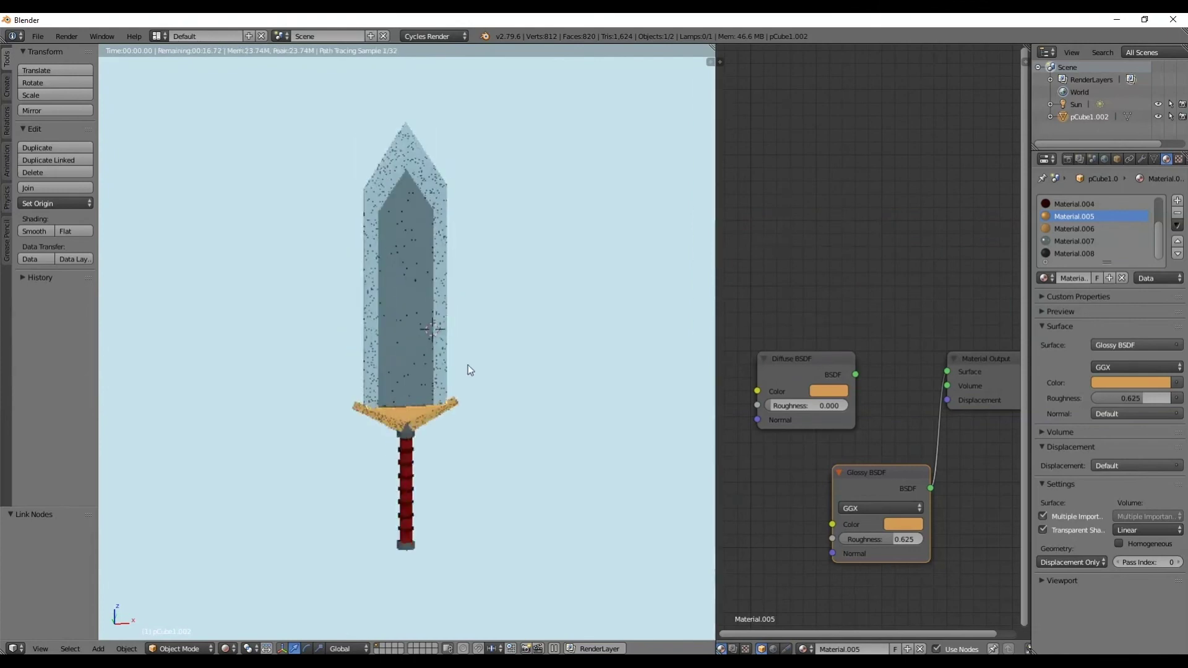
shift+middle_drag(468, 365, 576, 445)
Step: Delete Material.005's unused Diffuse BSDF node and move the Glossy BSDF into its place beside the Material Output
click(813, 358)
key(x)
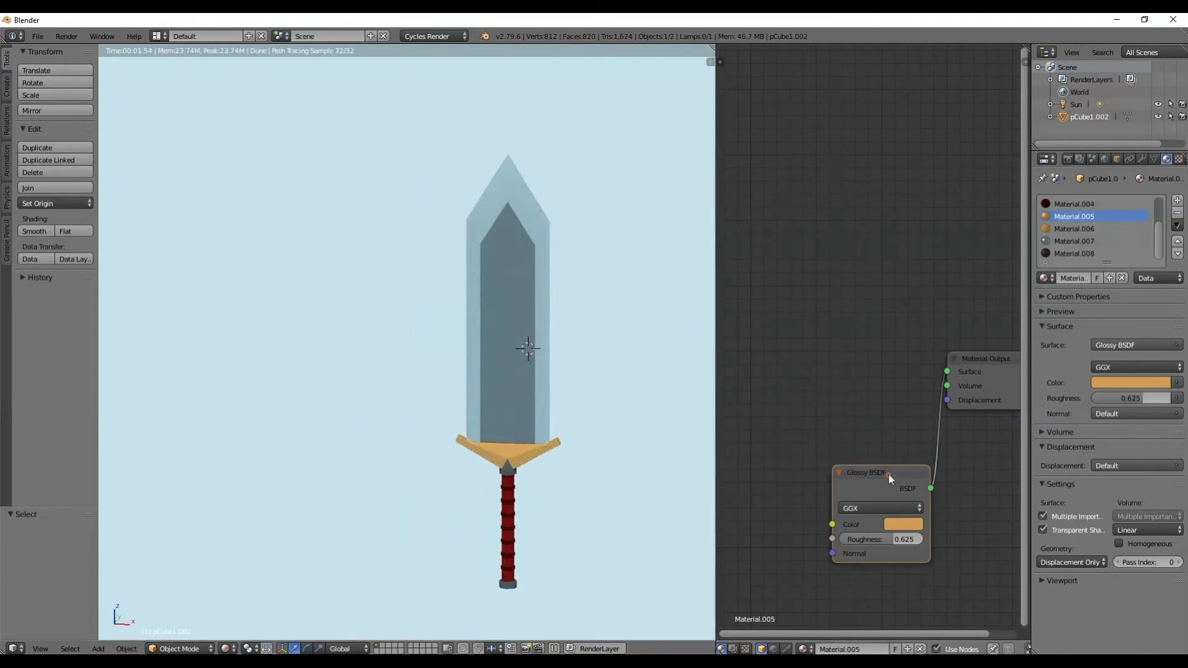
drag(886, 472, 829, 348)
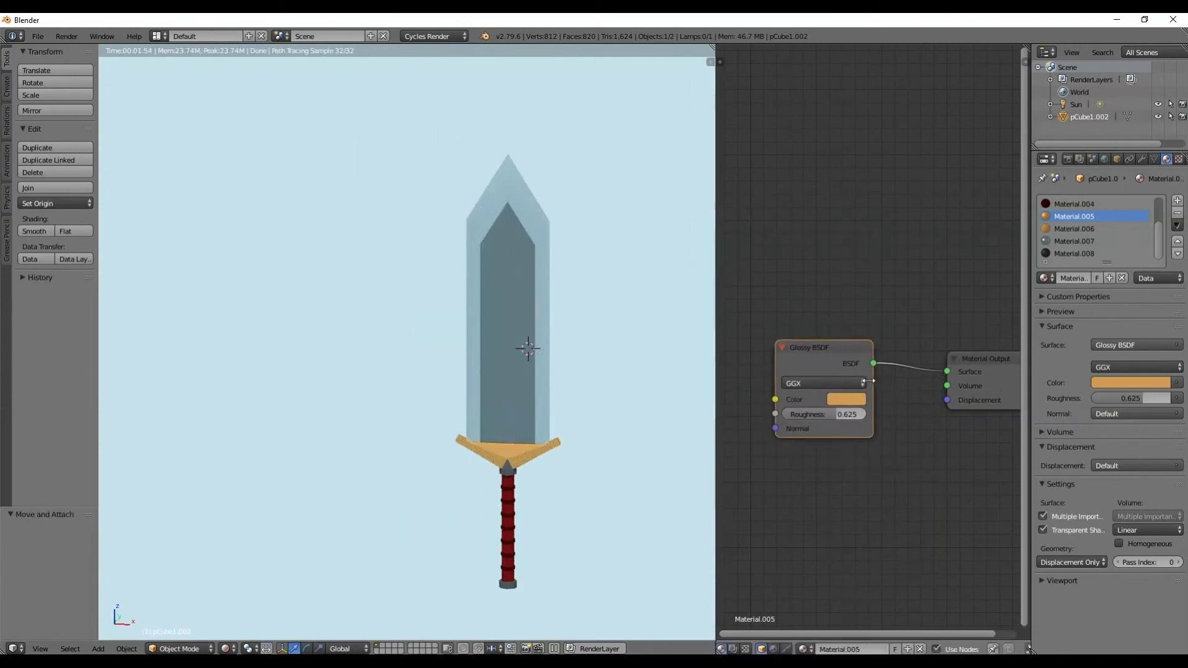
Step: Examine the whole sword with its glossy blade and guard in the rendered preview
shift+middle_drag(554, 381, 485, 339)
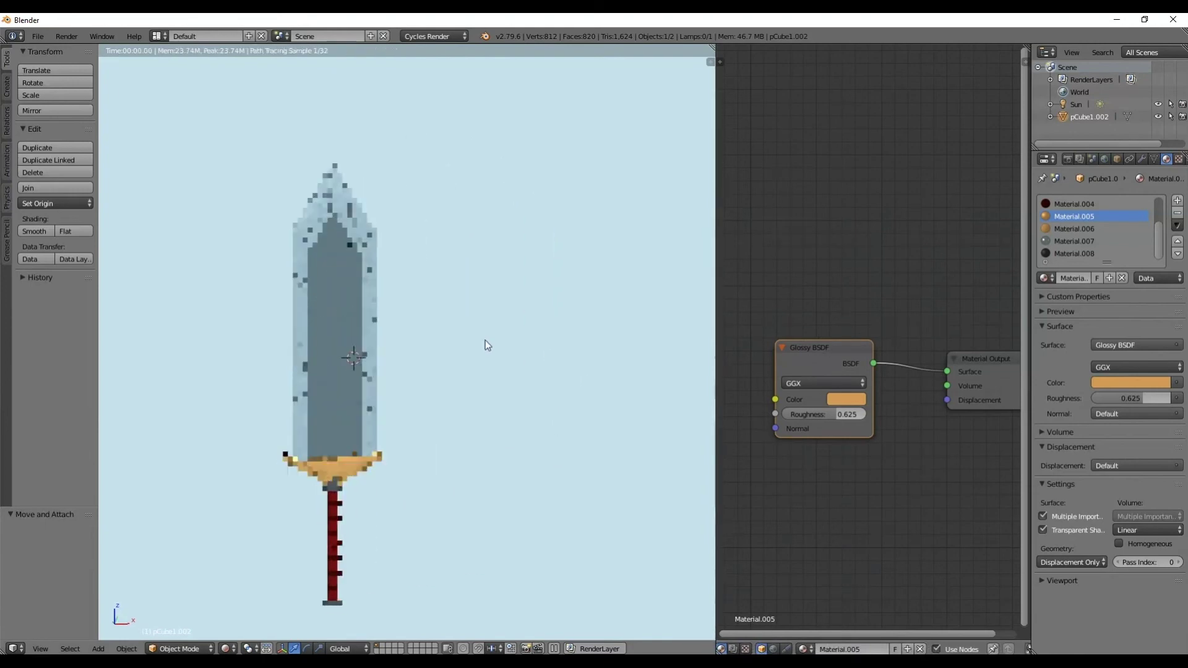
scroll(891, 388, down, 1)
scroll(358, 374, up, 1)
shift+middle_drag(366, 370, 503, 373)
scroll(538, 338, down, 1)
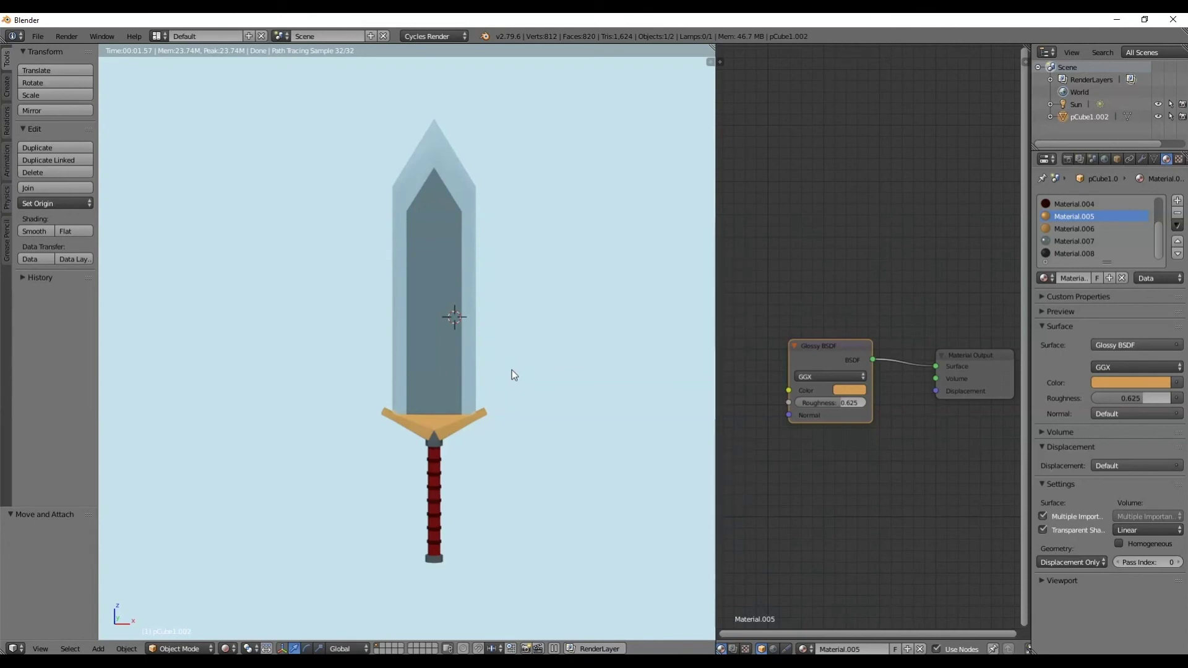
scroll(444, 268, up, 1)
shift+middle_drag(459, 283, 458, 306)
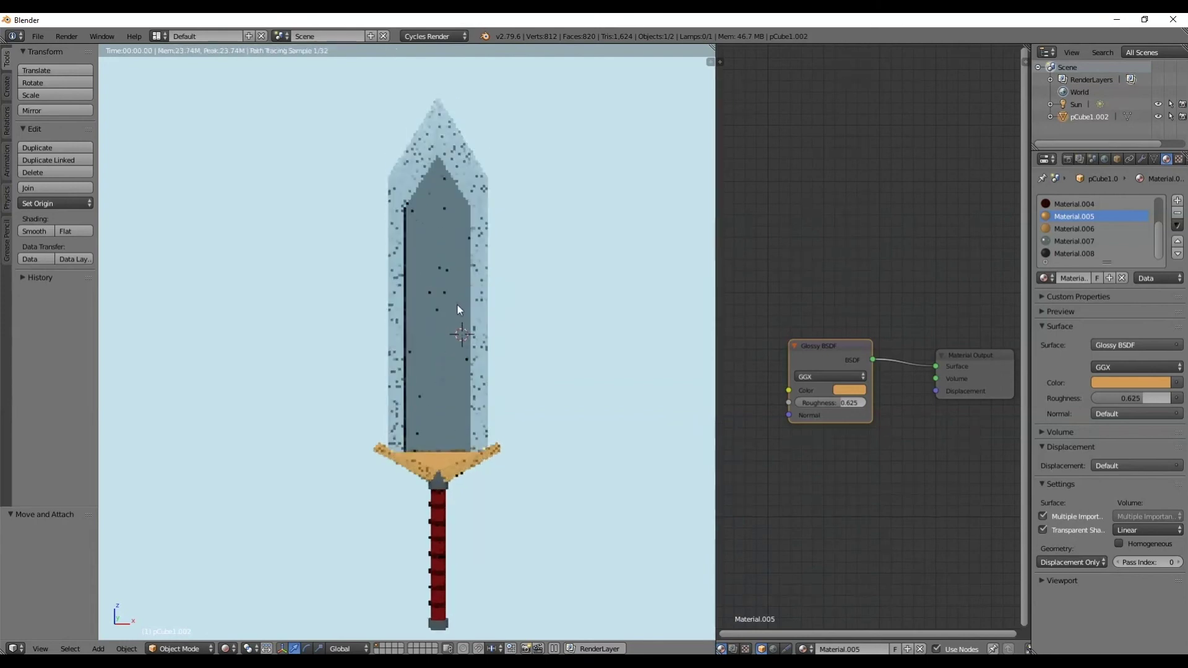
scroll(458, 306, down, 1)
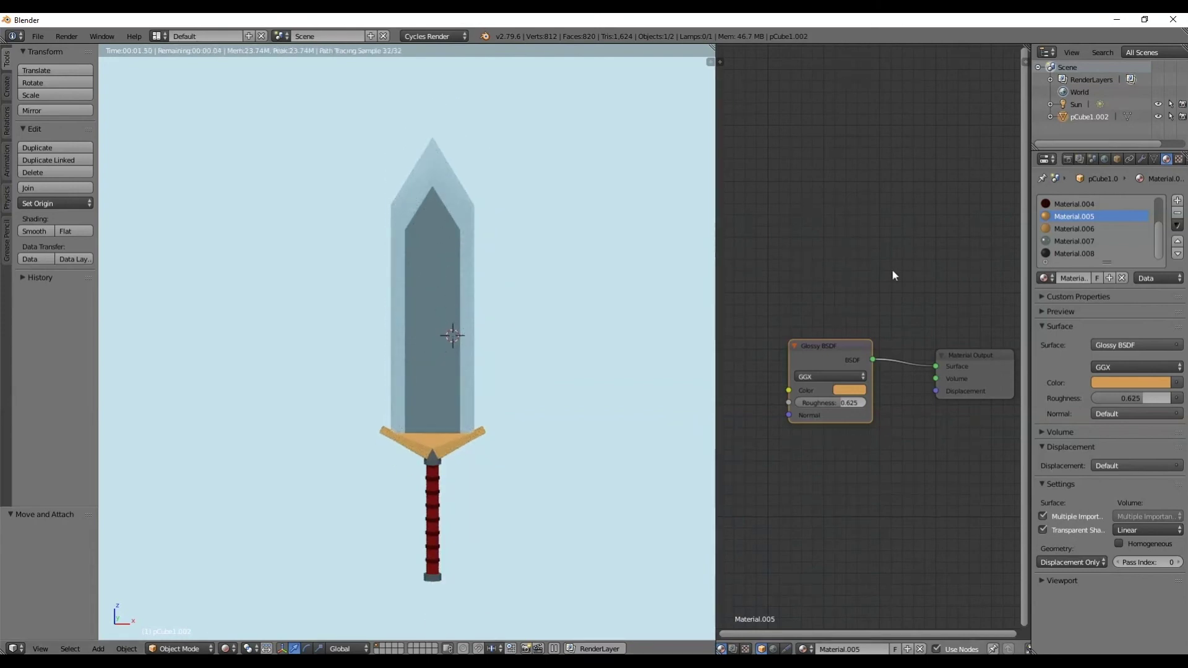